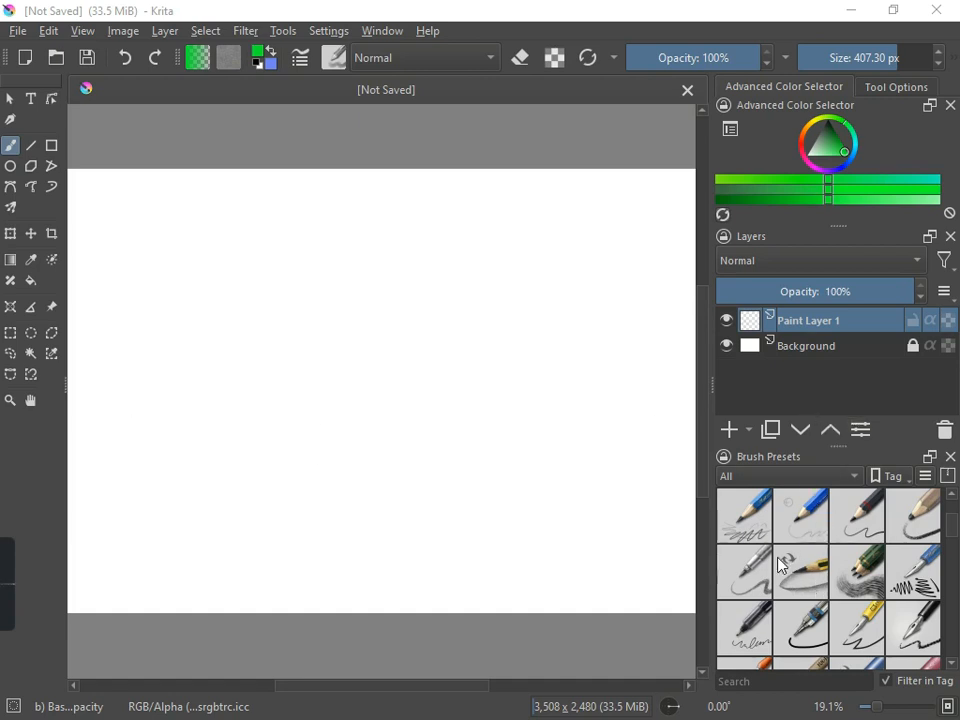
# Add a solid-colour fill layer above Paint Layer 1 in orange #eaab0c
pyautogui.scroll(-3, 782, 567)
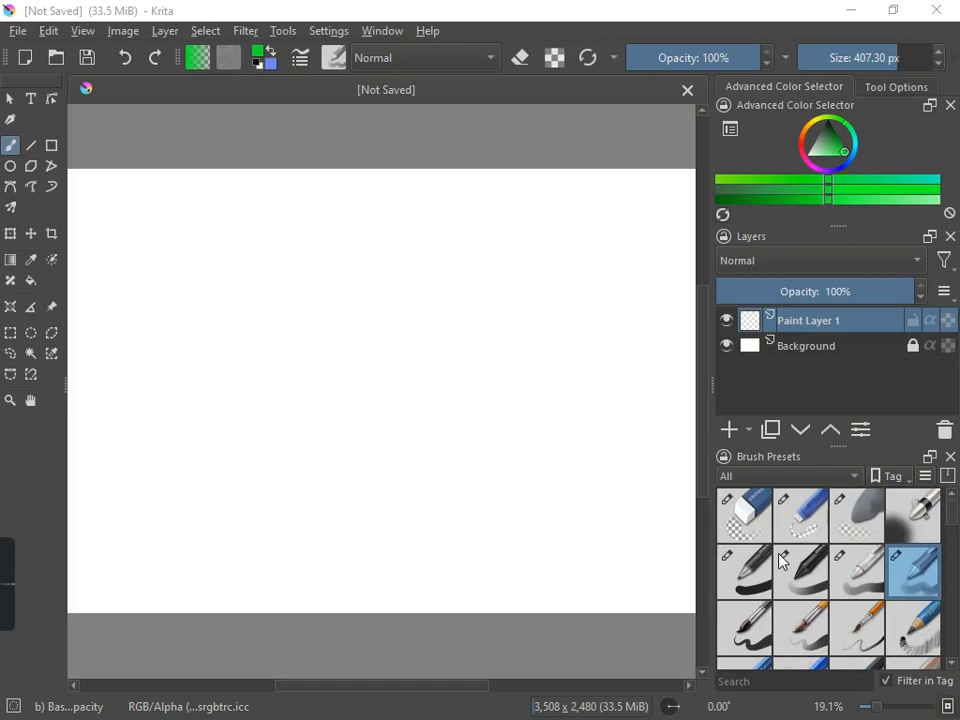
pyautogui.click(749, 438)
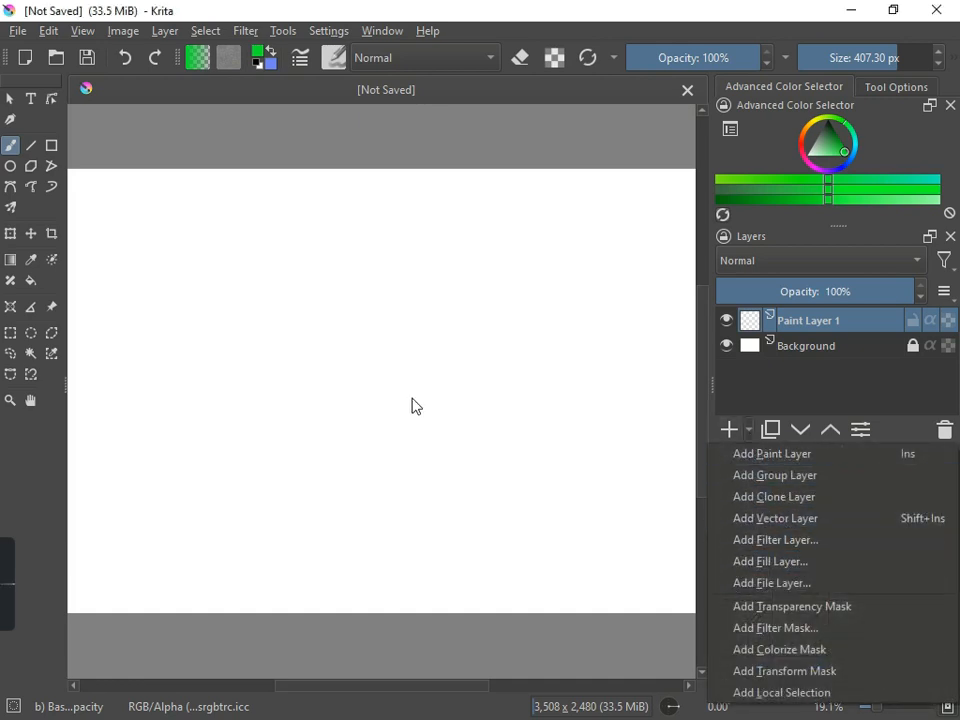
pyautogui.click(760, 567)
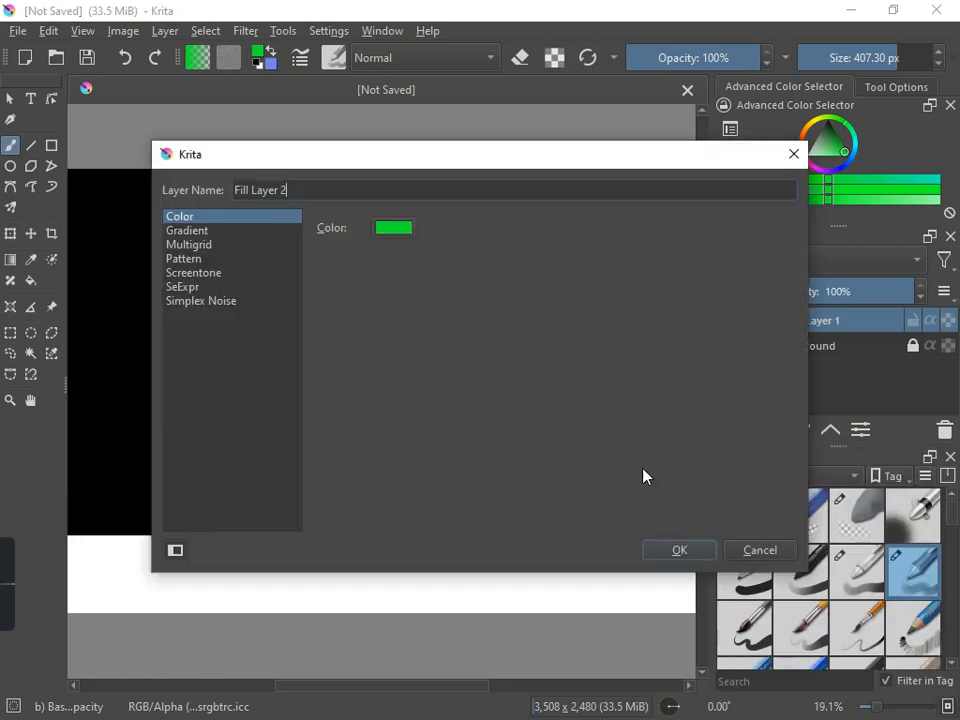
pyautogui.click(400, 233)
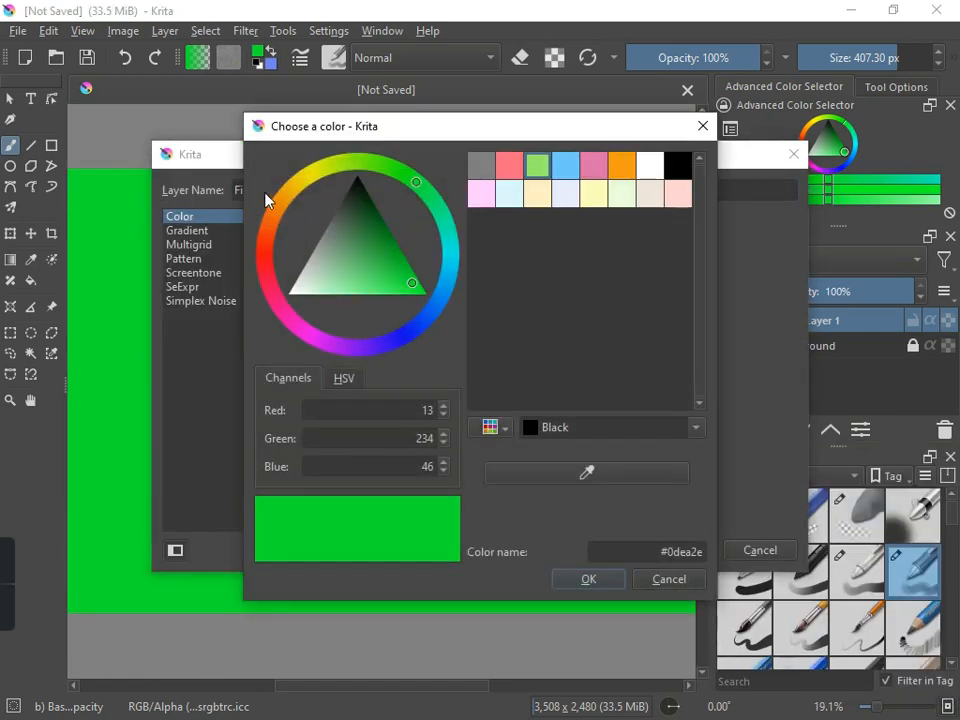
pyautogui.moveTo(293, 193); pyautogui.dragTo(306, 180)
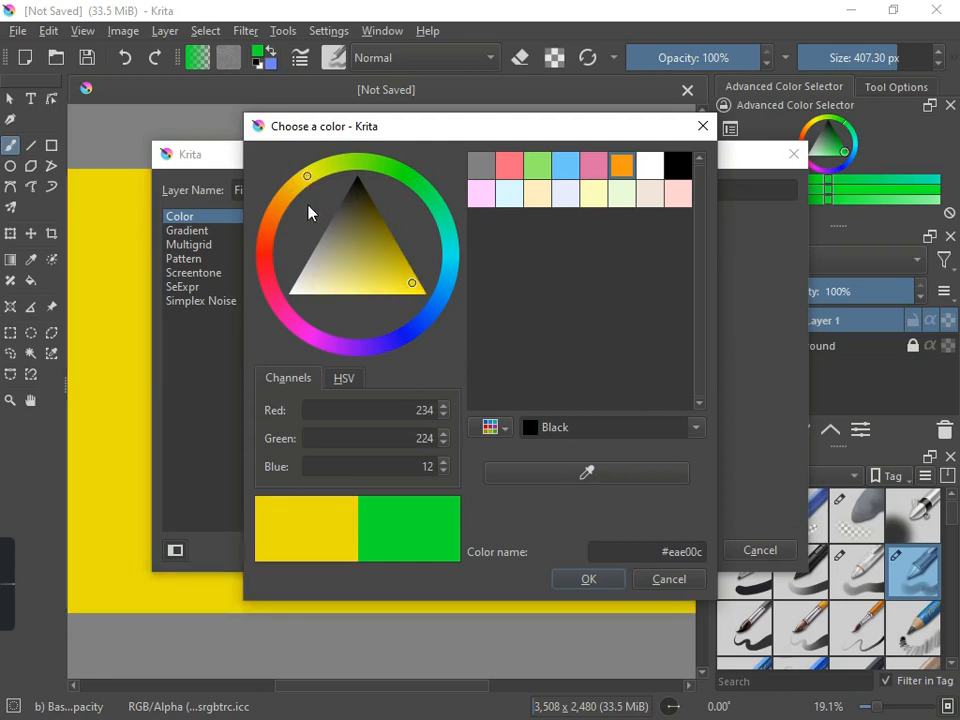
pyautogui.moveTo(284, 199); pyautogui.dragTo(291, 195)
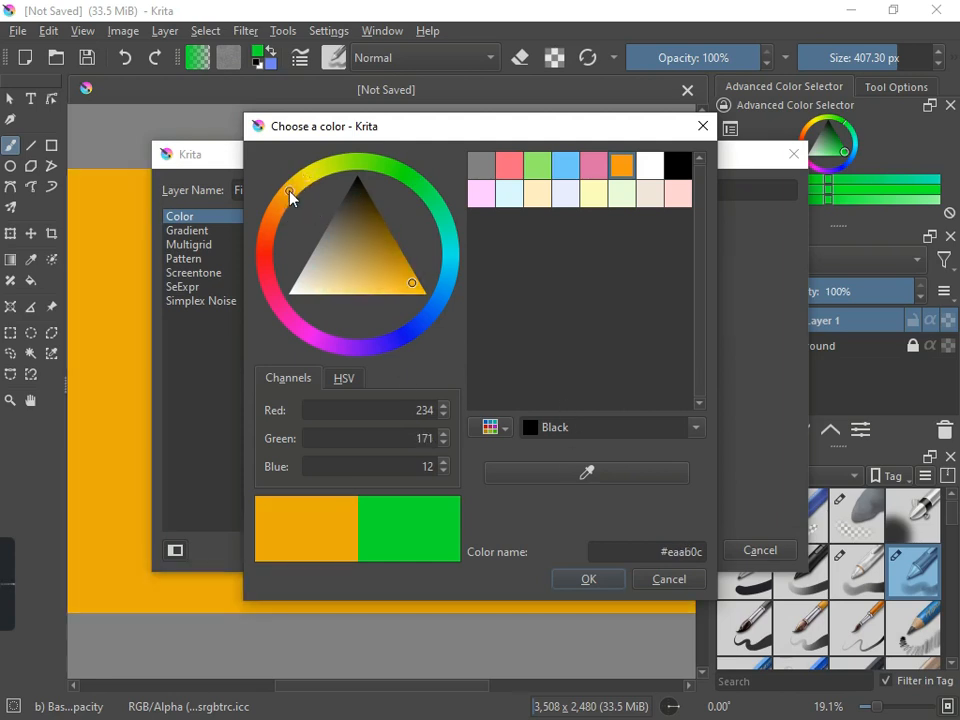
pyautogui.click(588, 579)
pyautogui.click(680, 549)
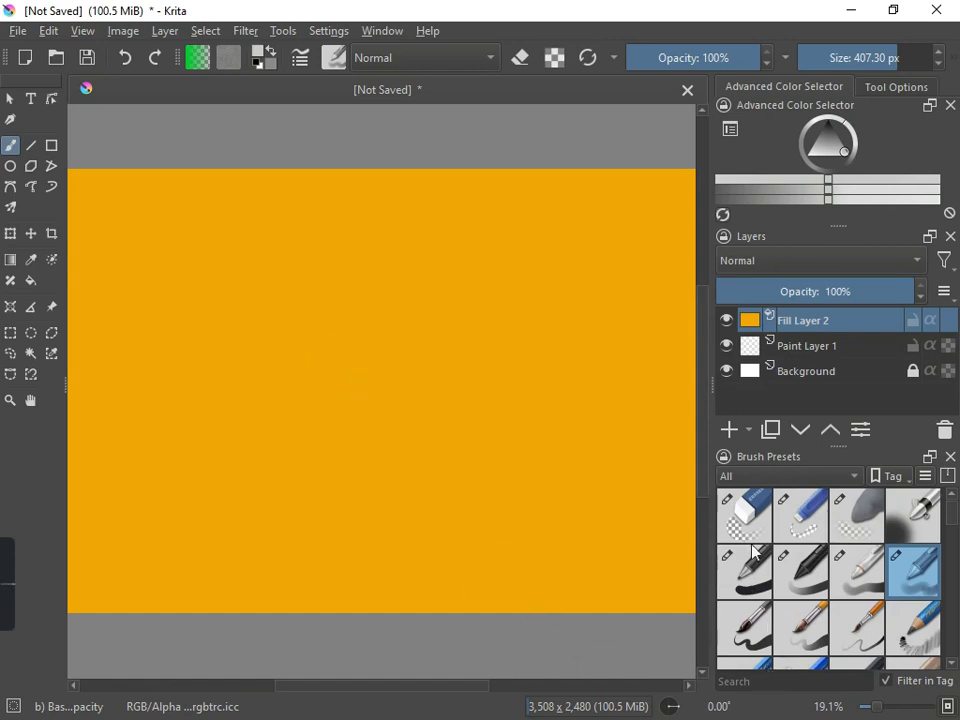
# Erase a wide horizontal band near the top of the orange canvas with Eraser Circle and hide the Background layer
pyautogui.moveTo(745, 519)
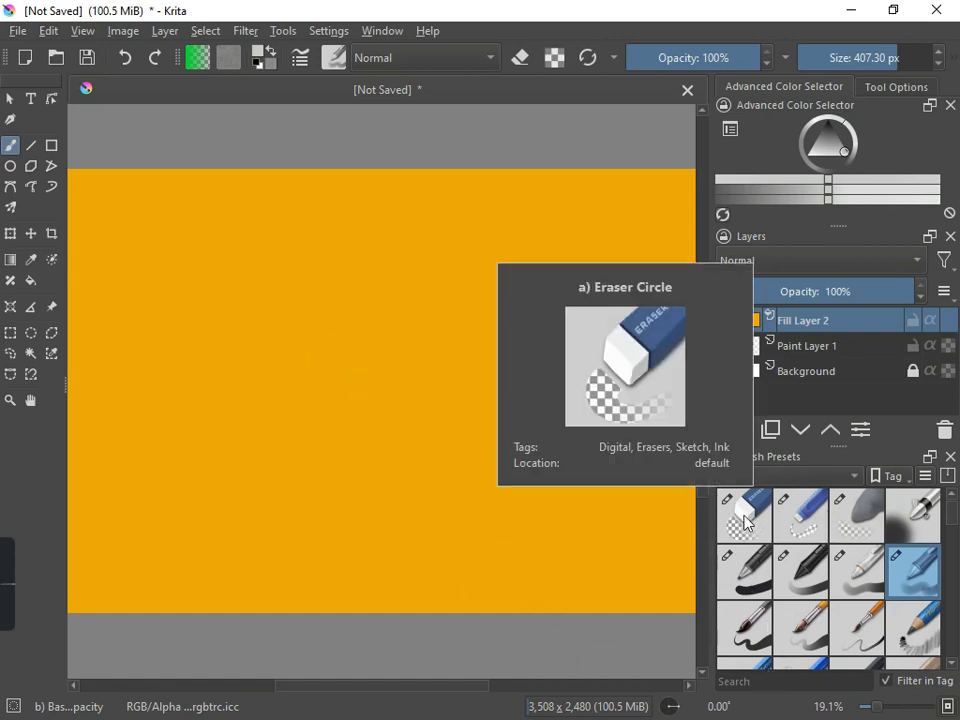
pyautogui.click(745, 519)
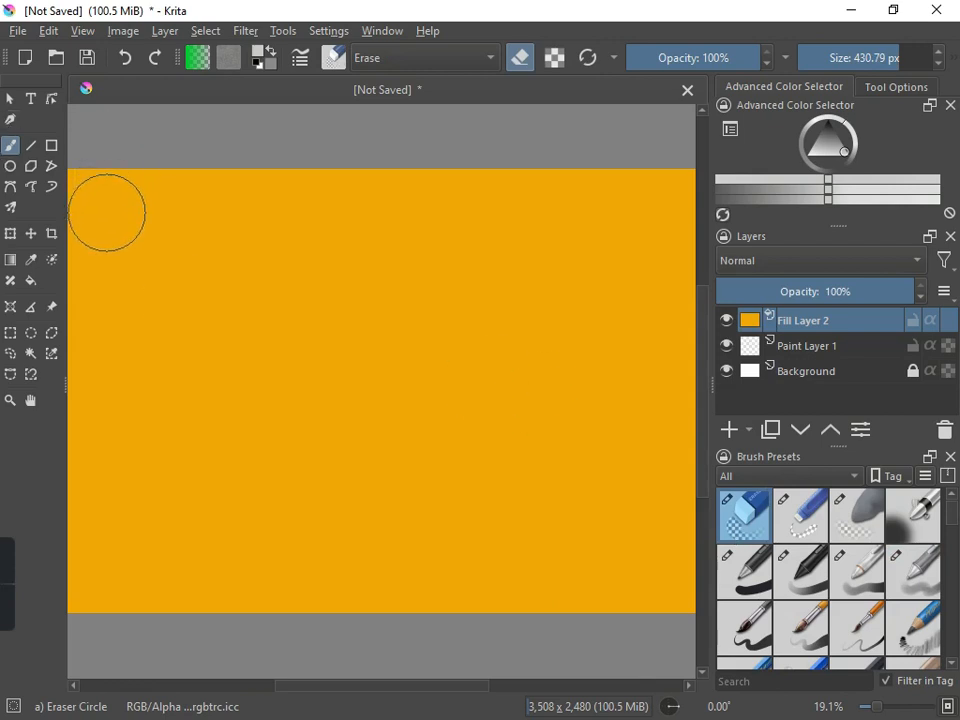
pyautogui.moveTo(109, 211); pyautogui.dragTo(606, 226)
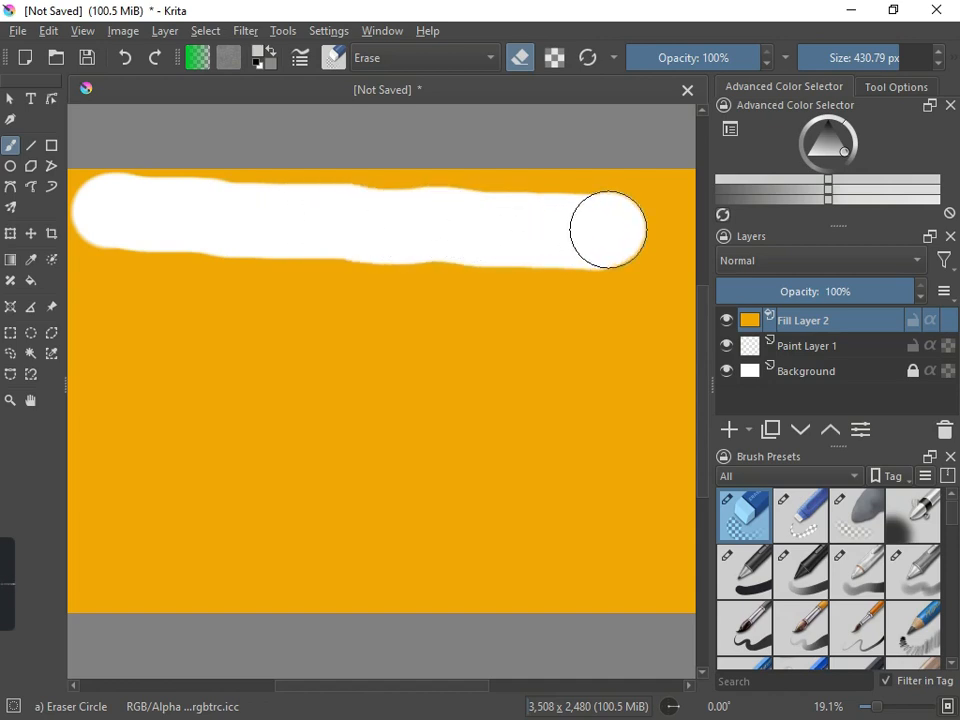
pyautogui.click(726, 372)
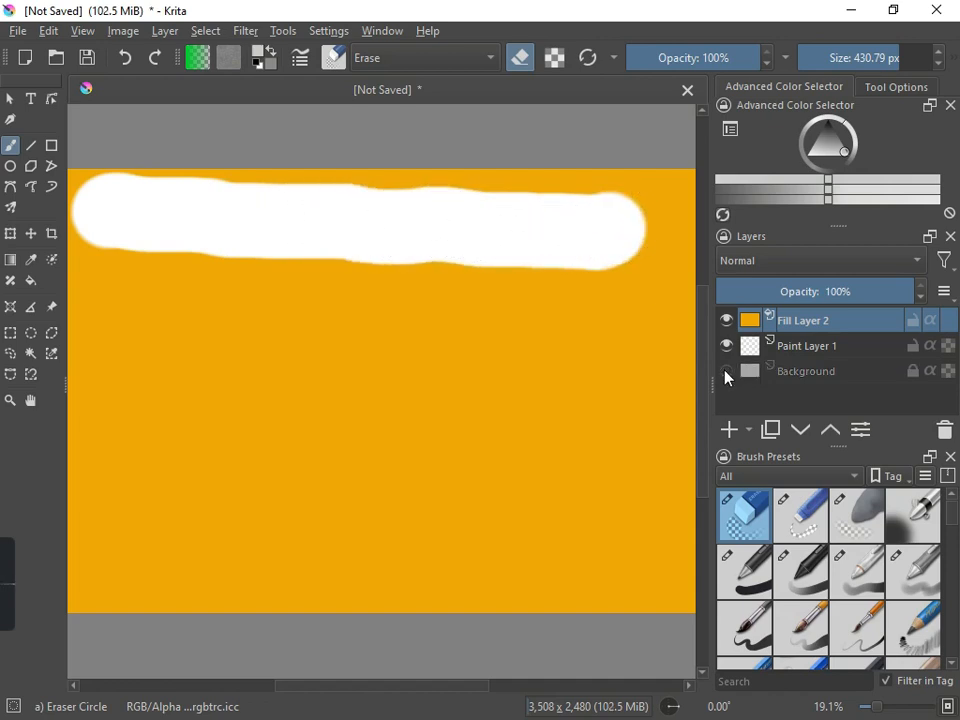
pyautogui.click(726, 372)
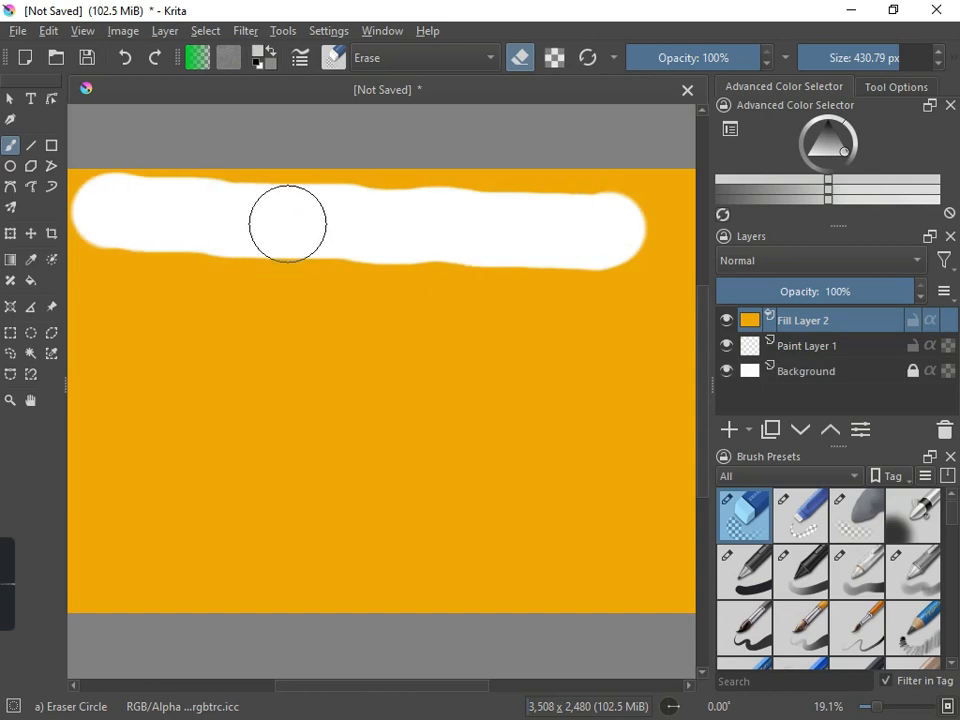
pyautogui.click(726, 372)
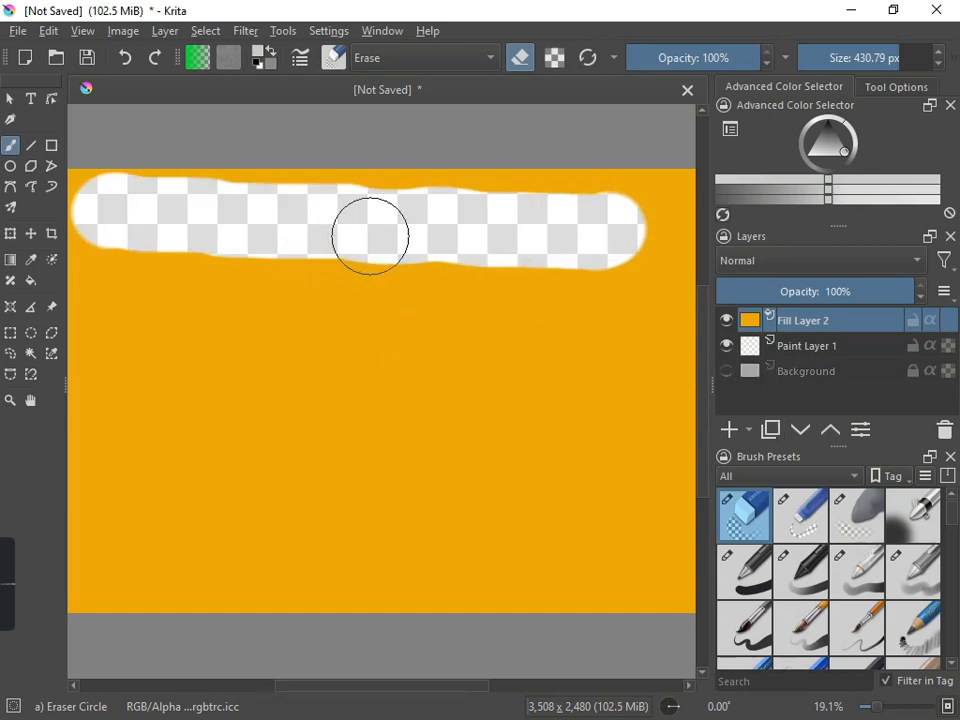
# Erase a second horizontal band with Eraser Small and a third band below it with Eraser Soft
pyautogui.click(800, 517)
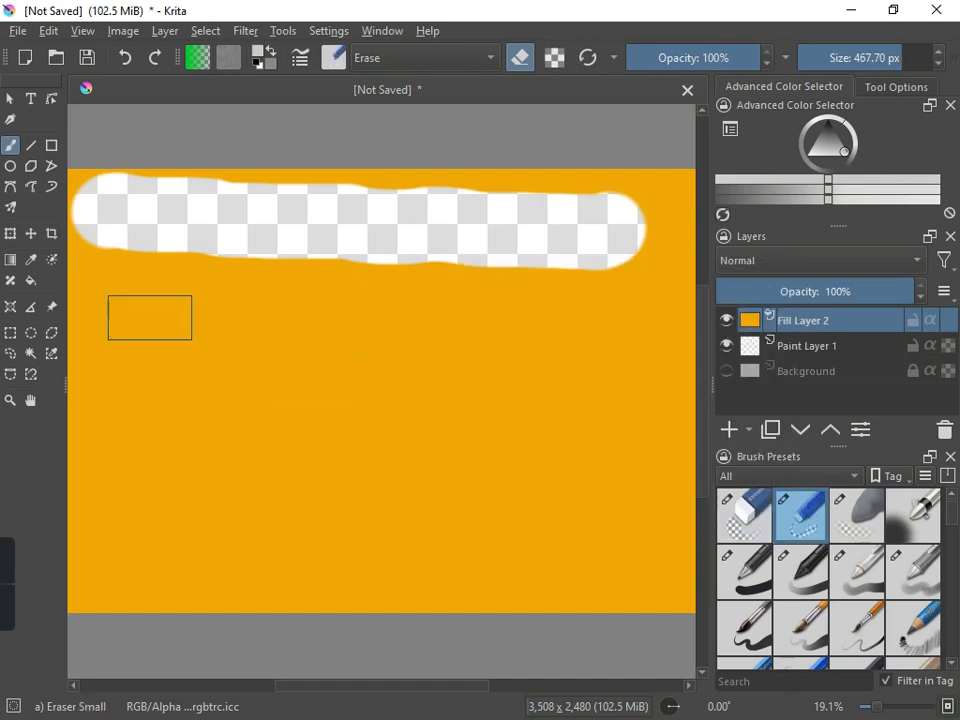
pyautogui.moveTo(113, 286)
pyautogui.mouseDown()
pyautogui.moveTo(314, 311)
pyautogui.moveTo(593, 313)
pyautogui.mouseUp()
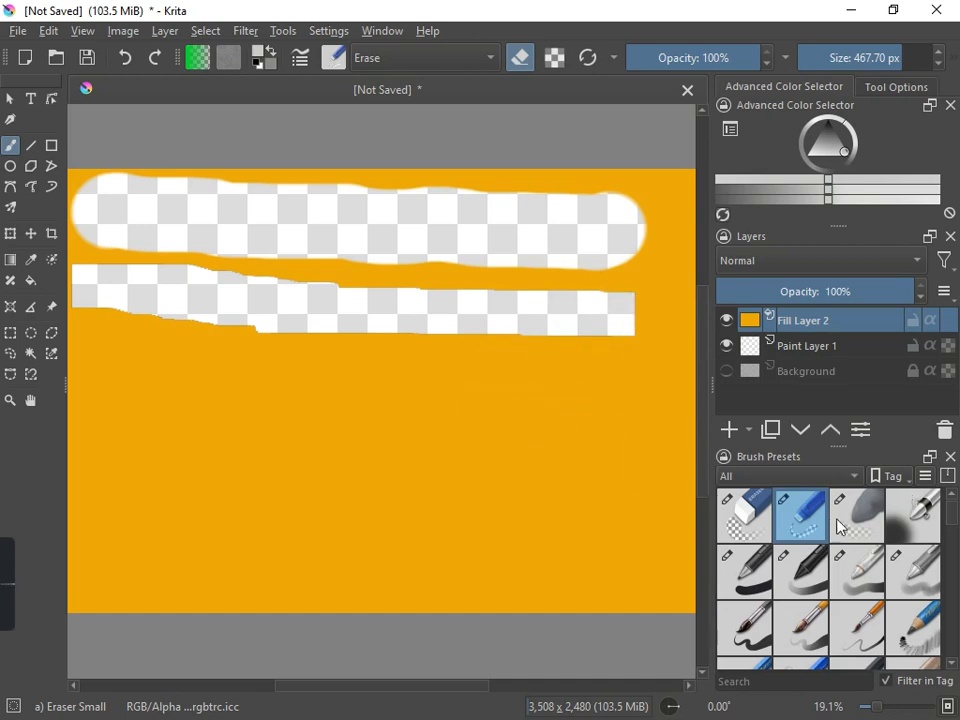
pyautogui.click(858, 520)
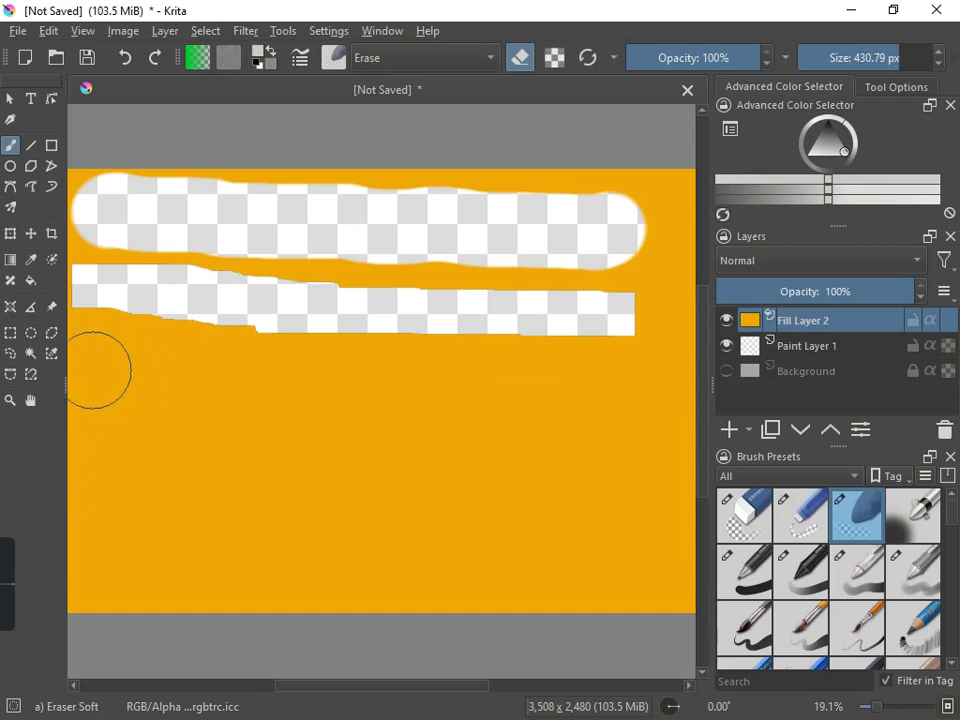
pyautogui.moveTo(120, 411); pyautogui.dragTo(348, 407)
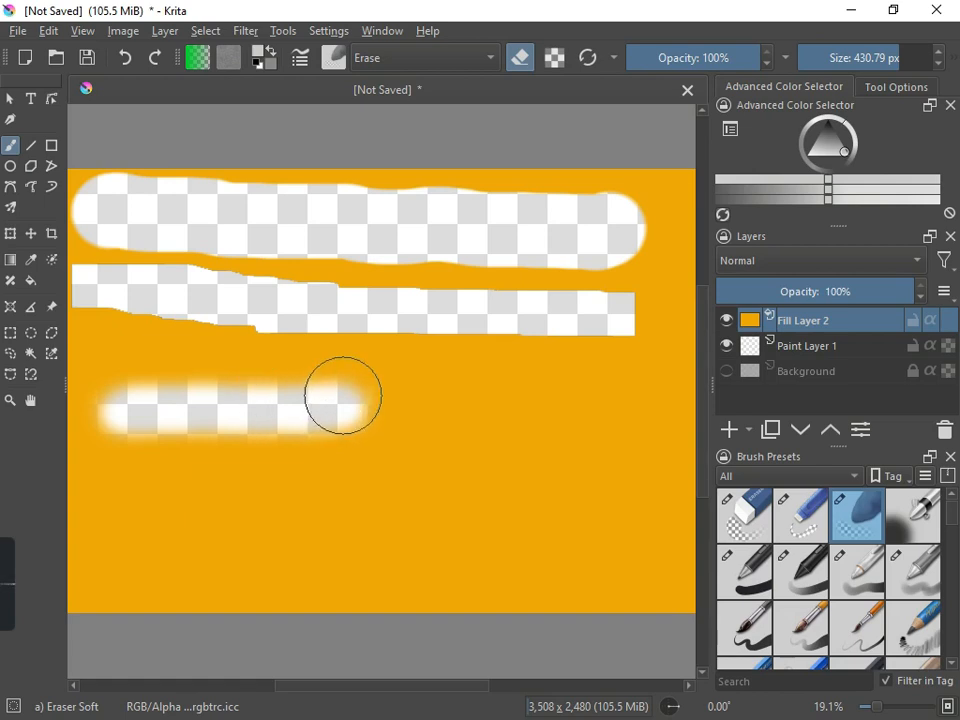
pyautogui.moveTo(343, 394); pyautogui.dragTo(624, 390)
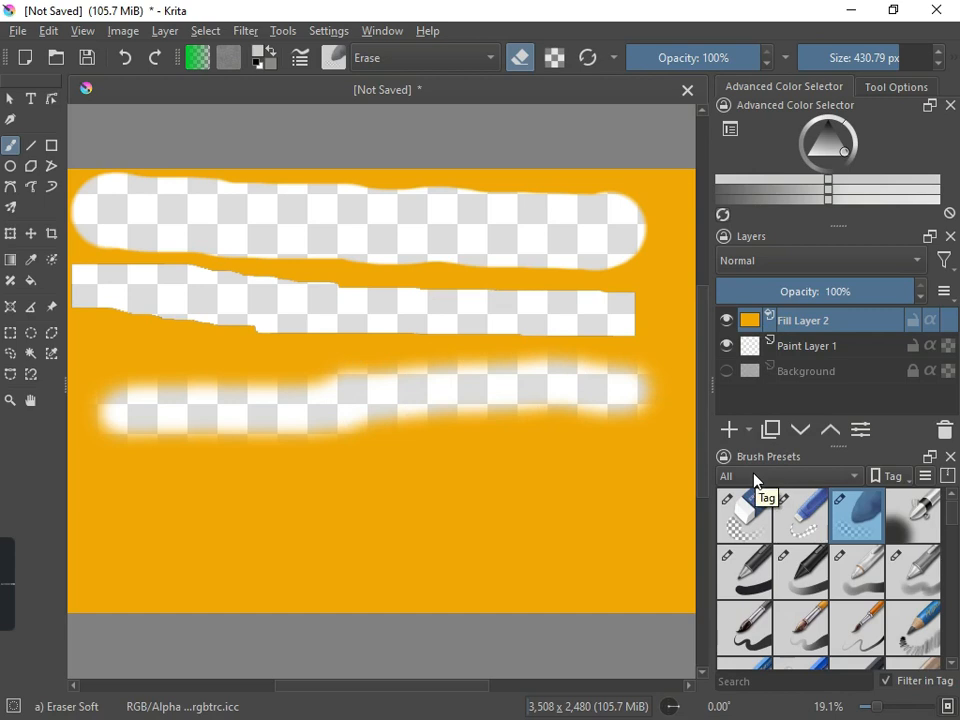
# Undo the eraser strokes and the hiding of the Background layer, and delete the orange fill layer
pyautogui.hotkey('ctrl', 'z')
pyautogui.hotkey('ctrl', 'z')
pyautogui.hotkey('ctrl', 'z')
pyautogui.hotkey('ctrl', 'z')
pyautogui.hotkey('ctrl', 'z')
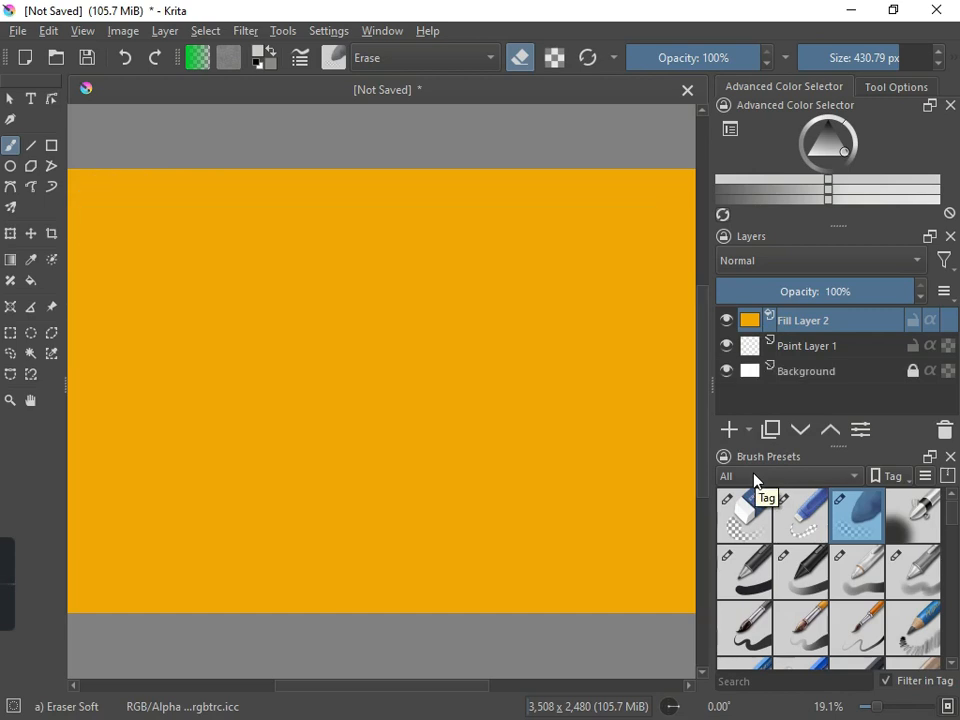
pyautogui.click(945, 435)
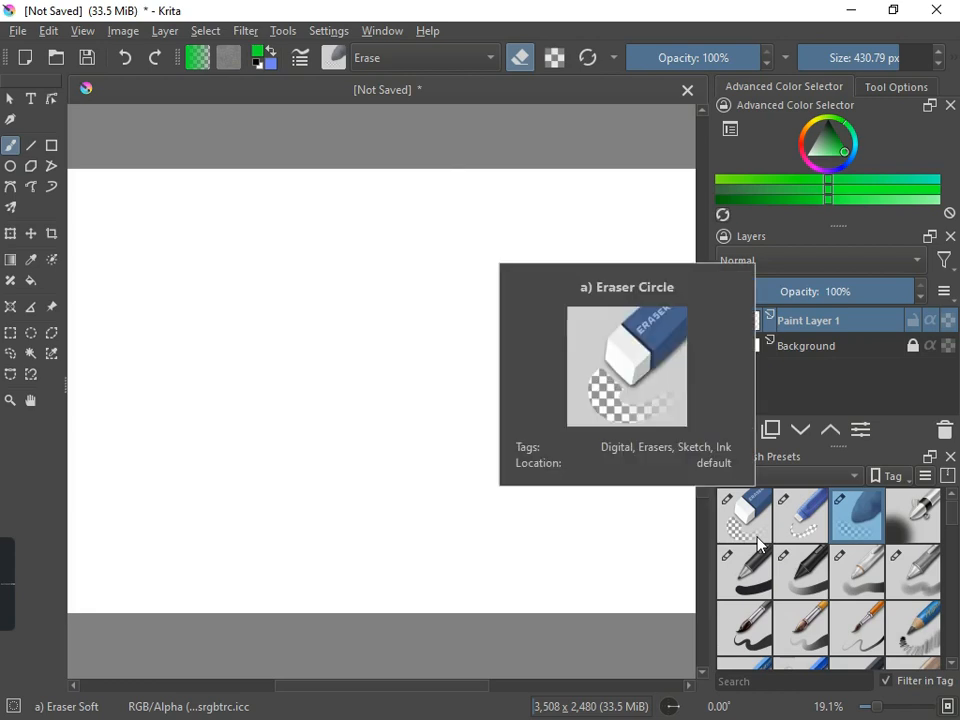
# Paint a green horizontal stroke across the upper canvas on Paint Layer 1 with the Airbrush Soft preset at 600 px
pyautogui.moveTo(929, 535)
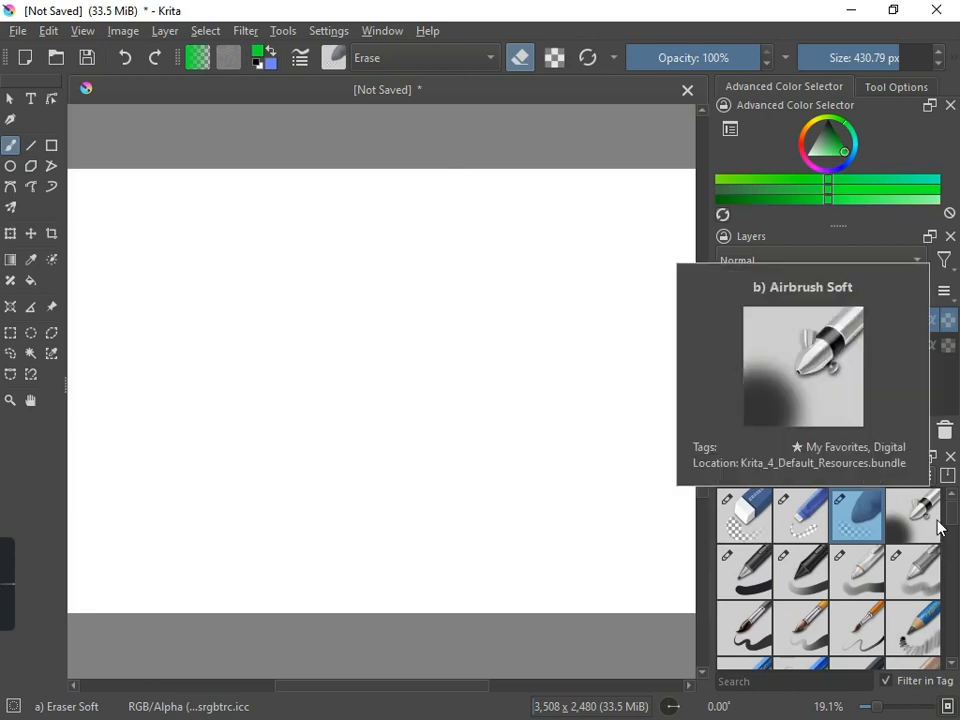
pyautogui.click(936, 528)
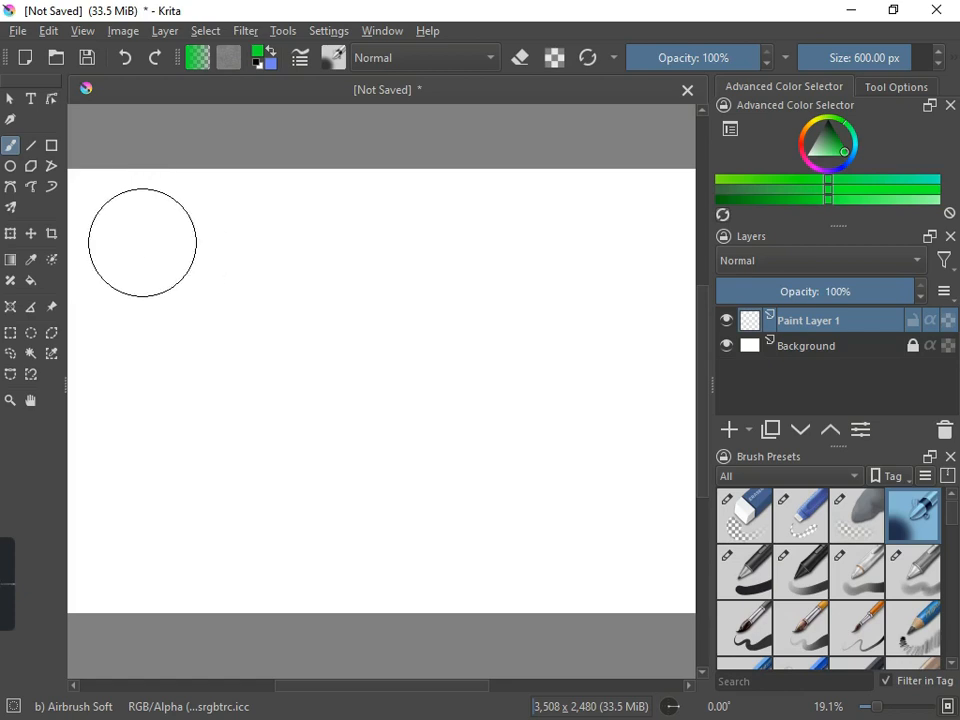
pyautogui.moveTo(132, 242)
pyautogui.mouseDown()
pyautogui.moveTo(258, 233)
pyautogui.moveTo(619, 238)
pyautogui.mouseUp()
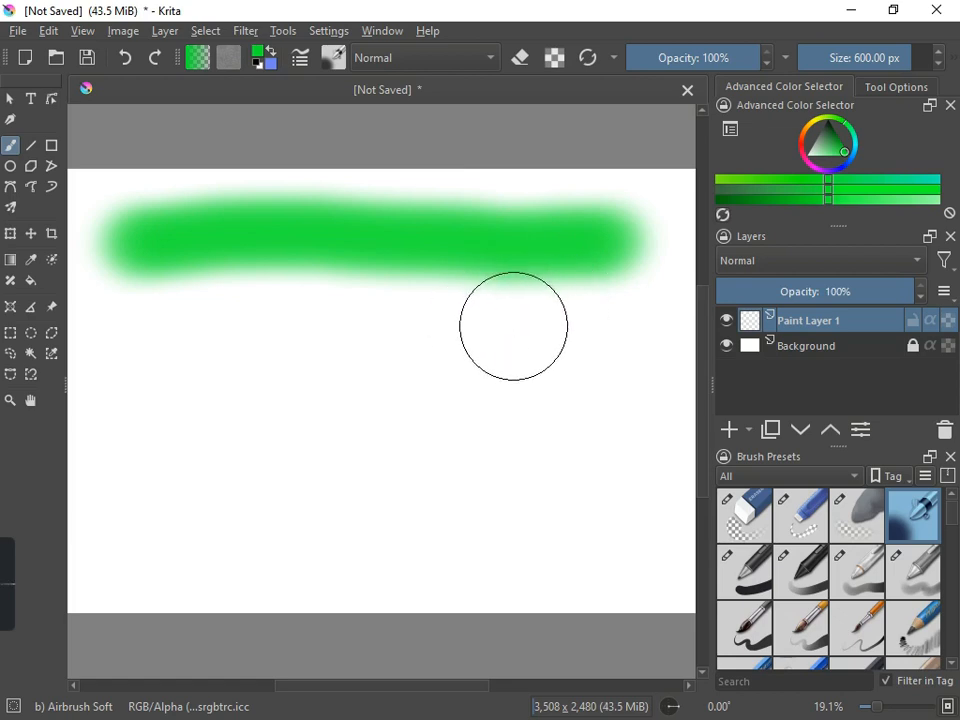
# Lower the airbrush opacity to 6% and raise it back up to 96%
pyautogui.moveTo(740, 58); pyautogui.dragTo(638, 60)
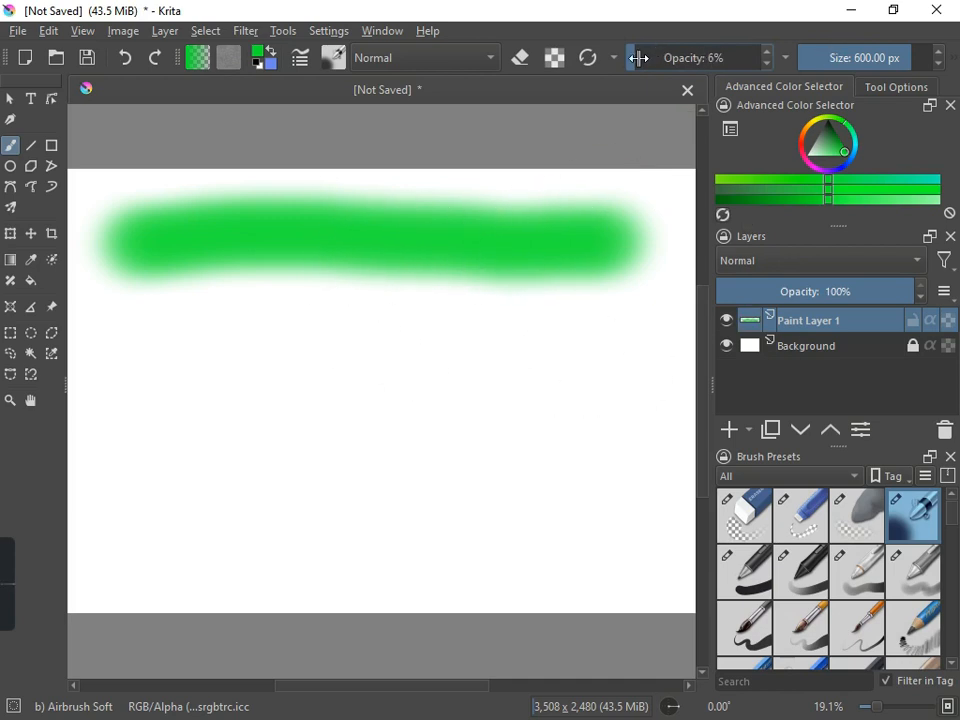
pyautogui.moveTo(634, 57); pyautogui.dragTo(729, 58)
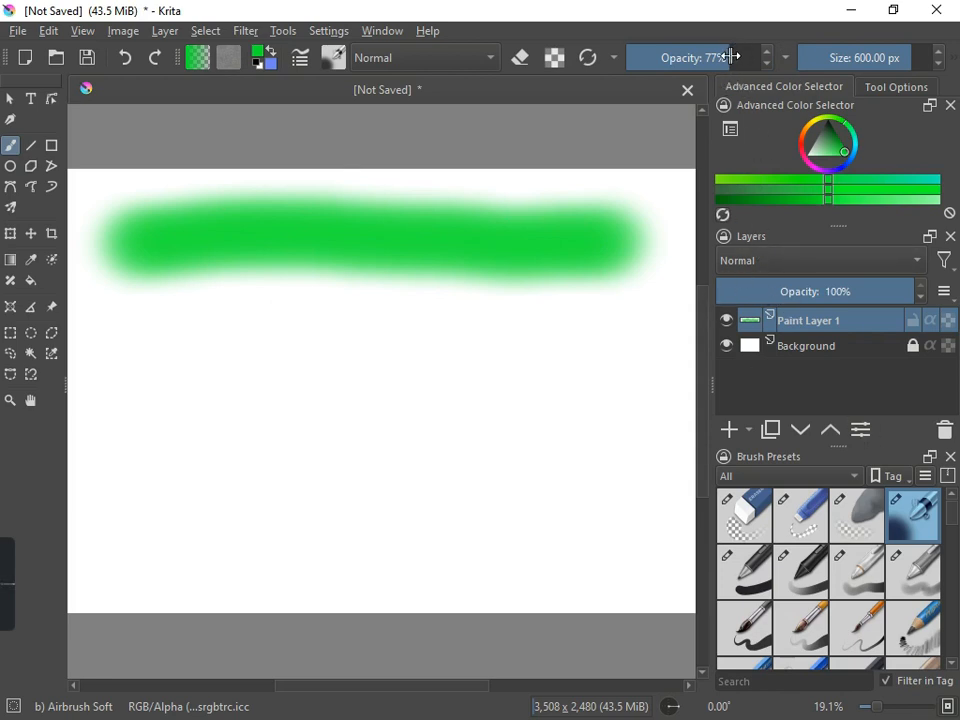
pyautogui.moveTo(741, 50); pyautogui.dragTo(755, 55)
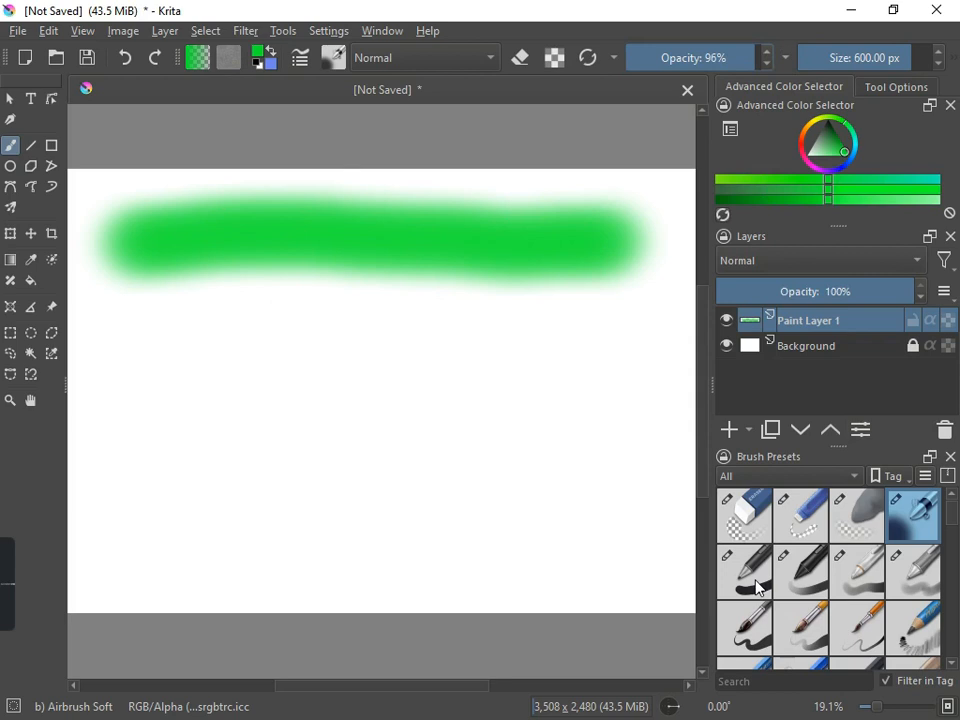
# Paint a green horizontal stroke below the airbrush stroke with the Basic-1 preset, and undo the extra vertical stroke crossing the airbrush band
pyautogui.moveTo(757, 588)
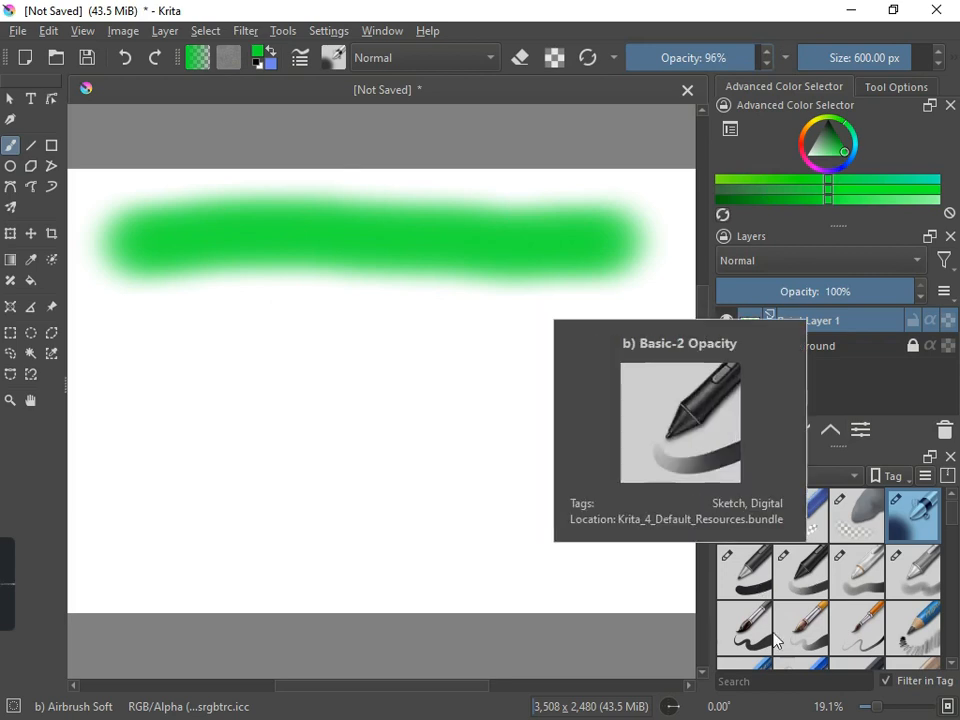
pyautogui.moveTo(812, 636)
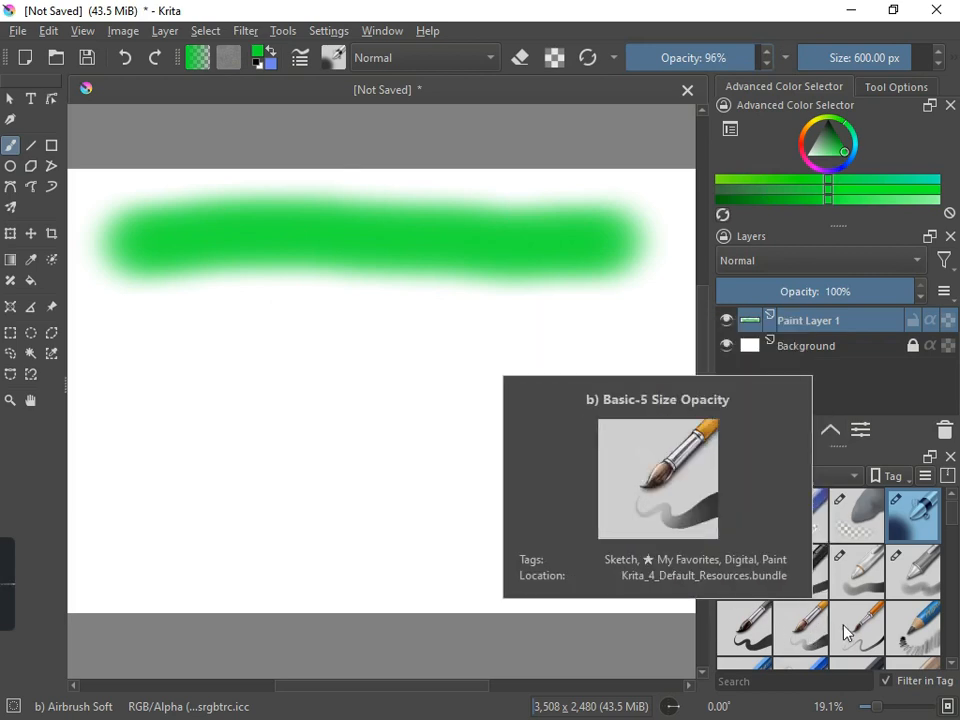
pyautogui.moveTo(851, 633)
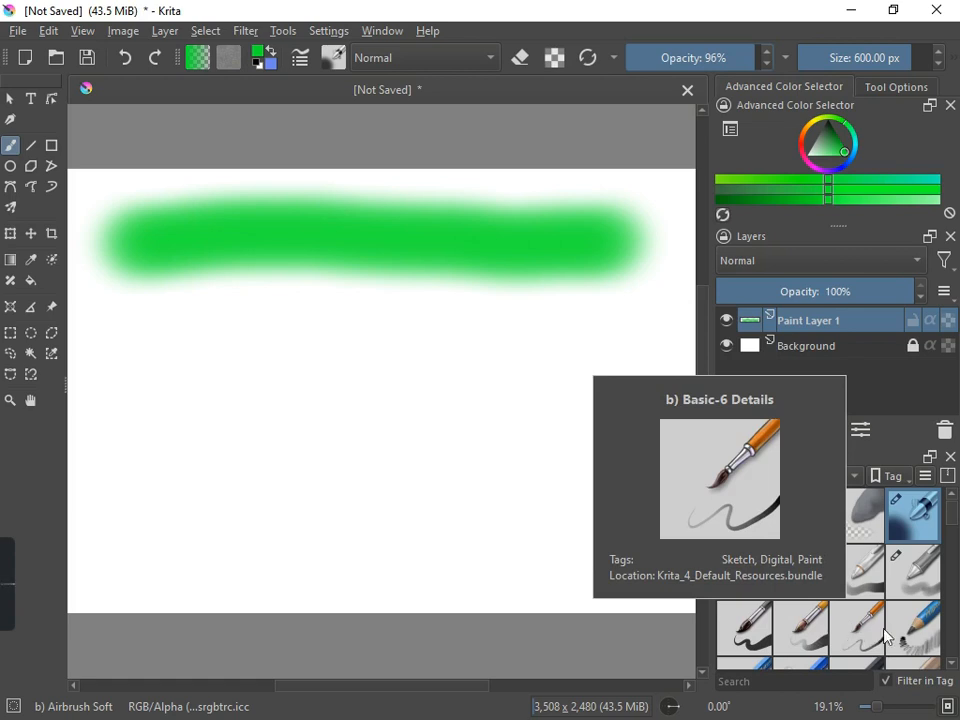
pyautogui.moveTo(922, 640)
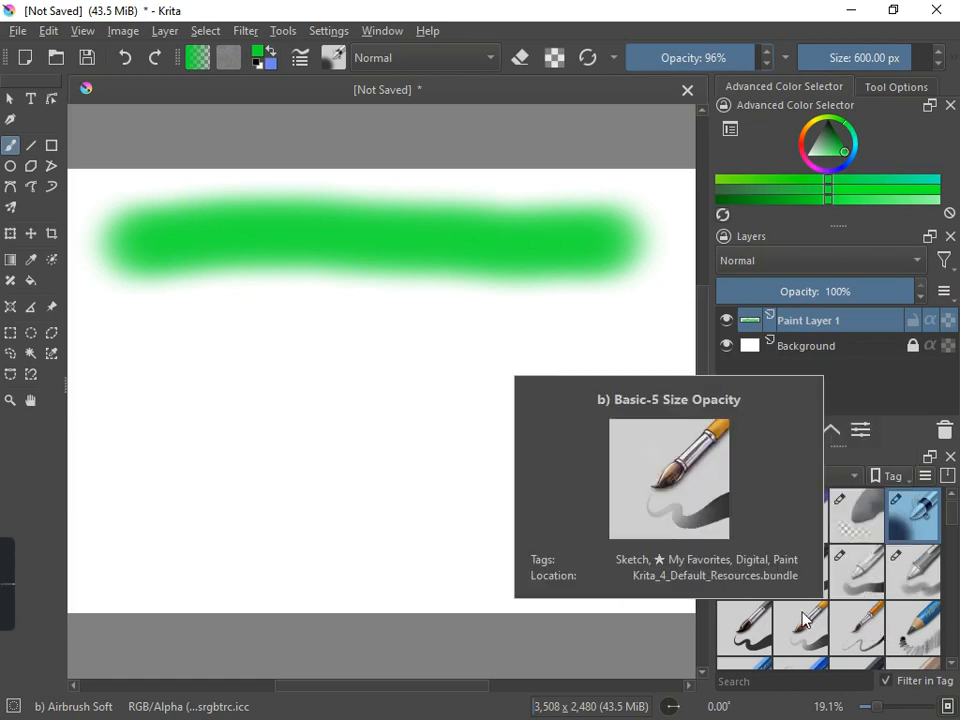
pyautogui.moveTo(858, 598)
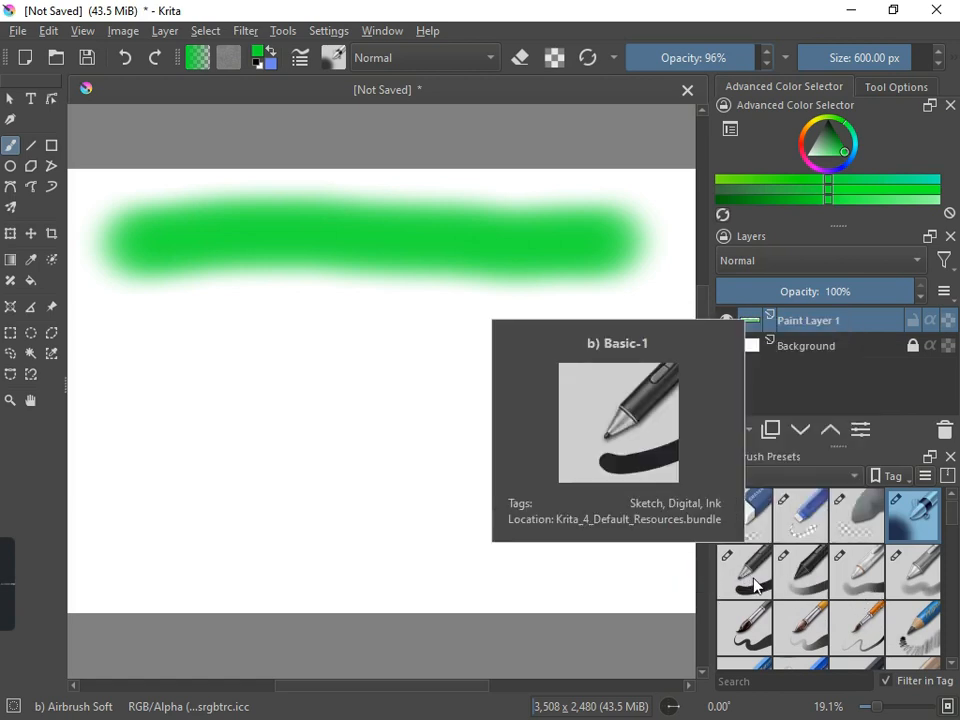
pyautogui.click(744, 588)
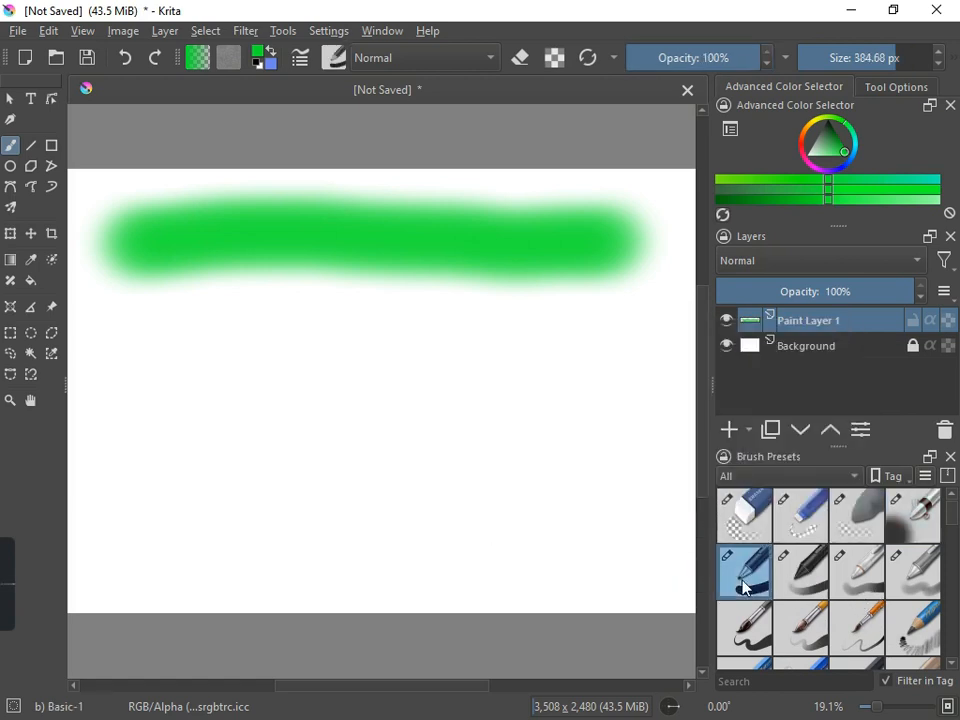
pyautogui.moveTo(126, 384)
pyautogui.mouseDown()
pyautogui.moveTo(209, 369)
pyautogui.moveTo(586, 384)
pyautogui.mouseUp()
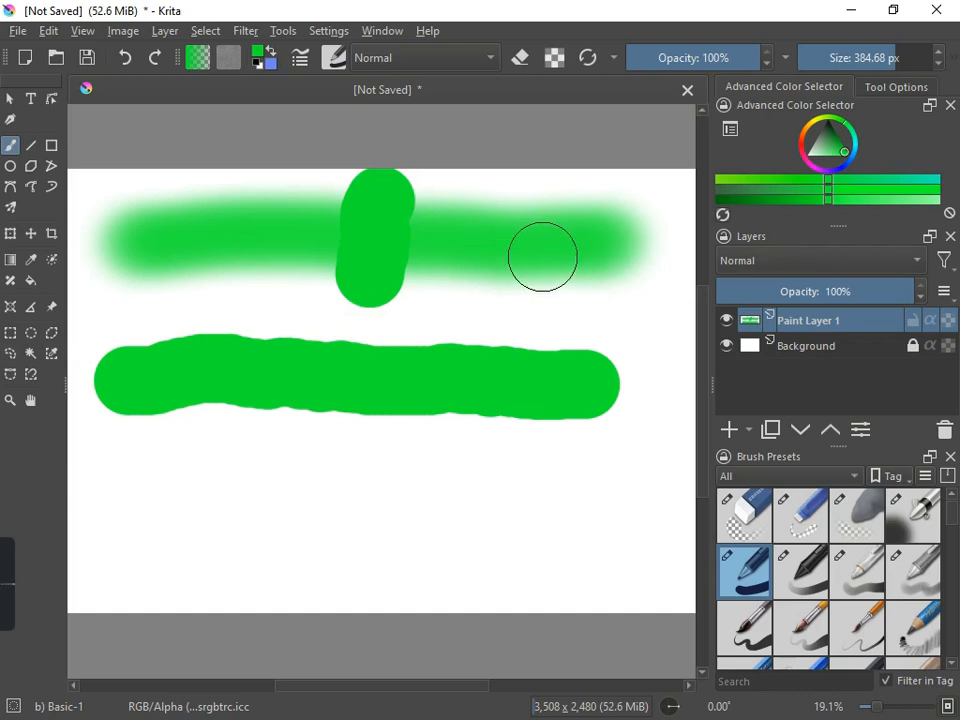
pyautogui.hotkey('ctrl', 'z')
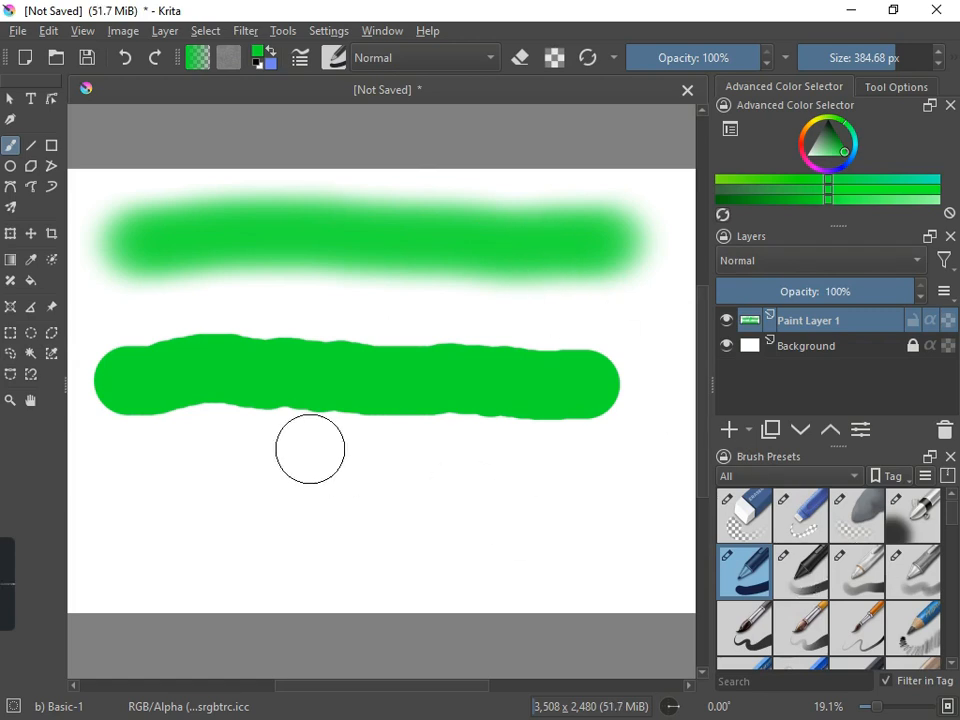
# Hand-letter "mArS" in thin green strokes below the Basic-1 band, with the brush size reduced to 18.77 px
pyautogui.moveTo(893, 62); pyautogui.dragTo(833, 71)
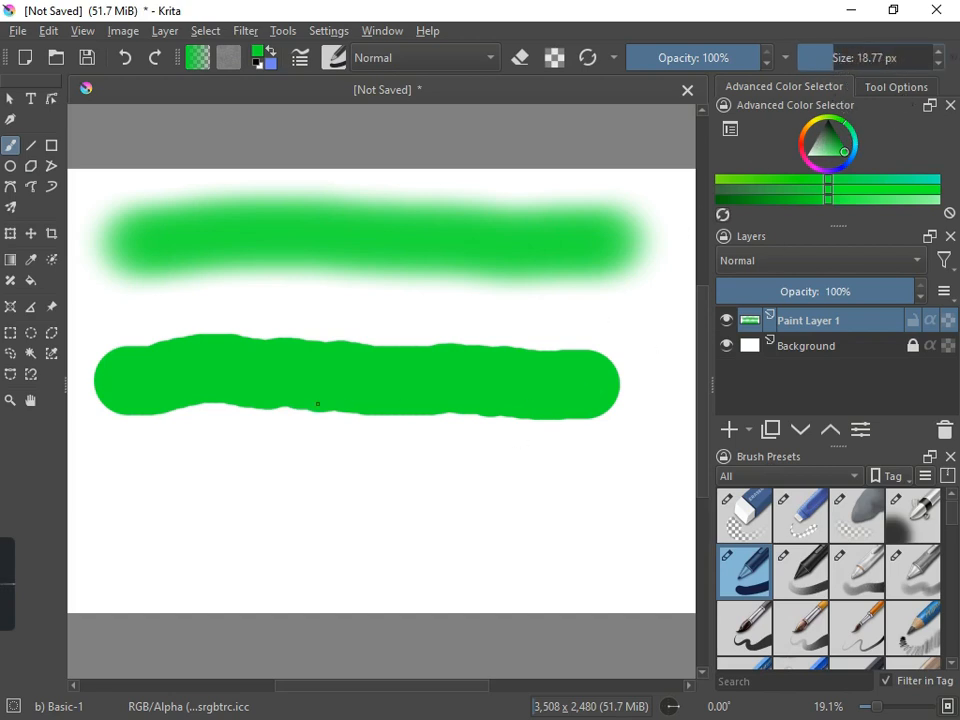
pyautogui.moveTo(275, 513); pyautogui.dragTo(278, 472)
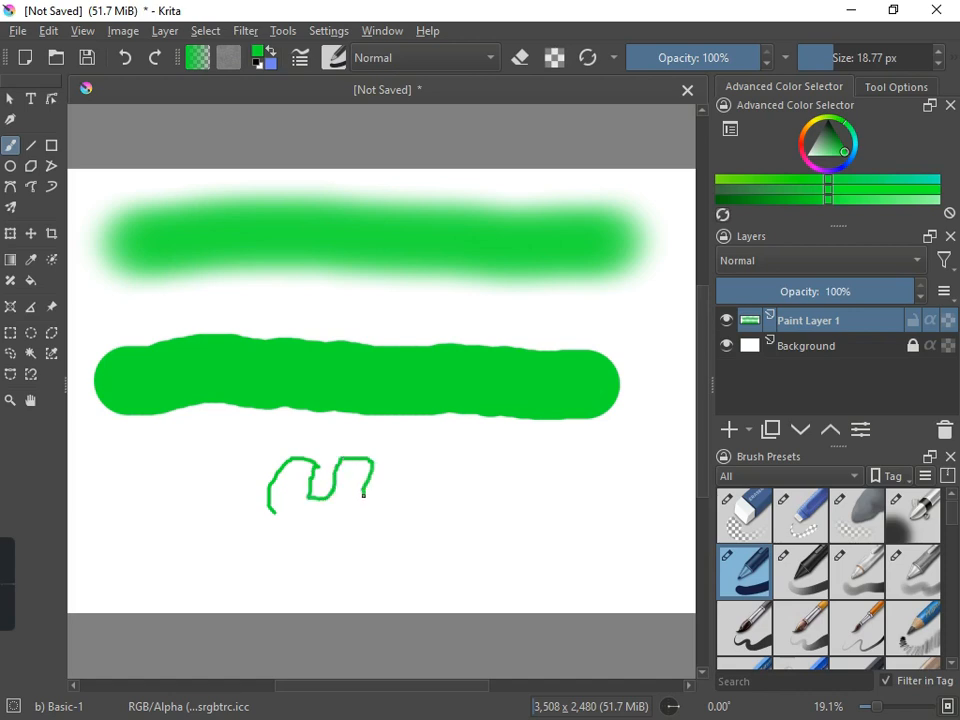
pyautogui.moveTo(430, 462)
pyautogui.mouseDown()
pyautogui.moveTo(384, 531)
pyautogui.moveTo(437, 440)
pyautogui.mouseUp()
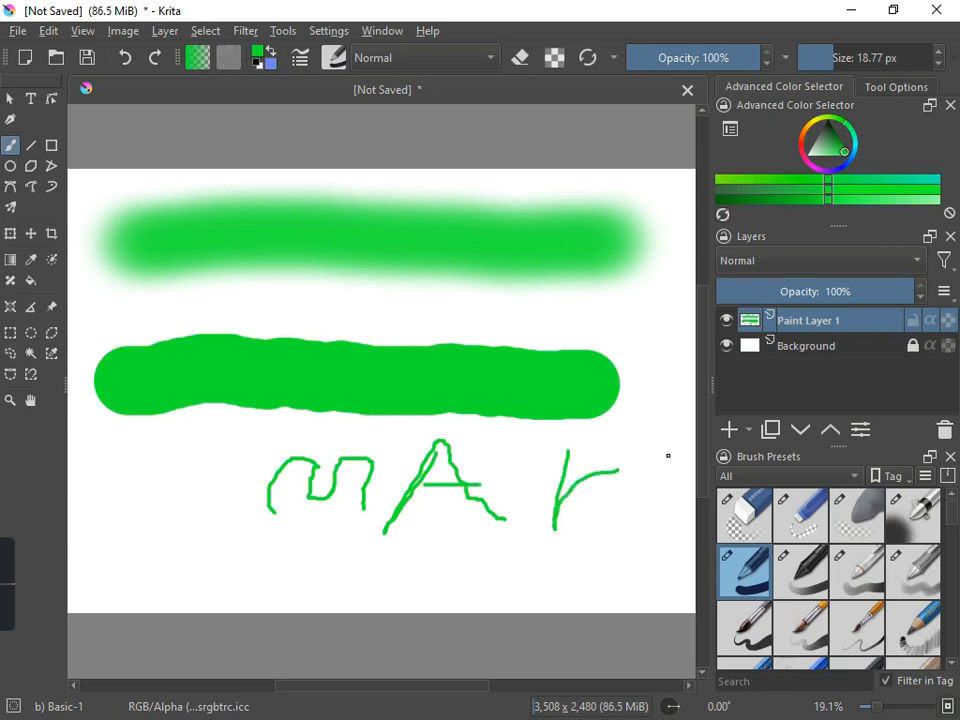
pyautogui.moveTo(668, 455)
pyautogui.mouseDown()
pyautogui.moveTo(640, 500)
pyautogui.moveTo(671, 534)
pyautogui.moveTo(591, 539)
pyautogui.mouseUp()
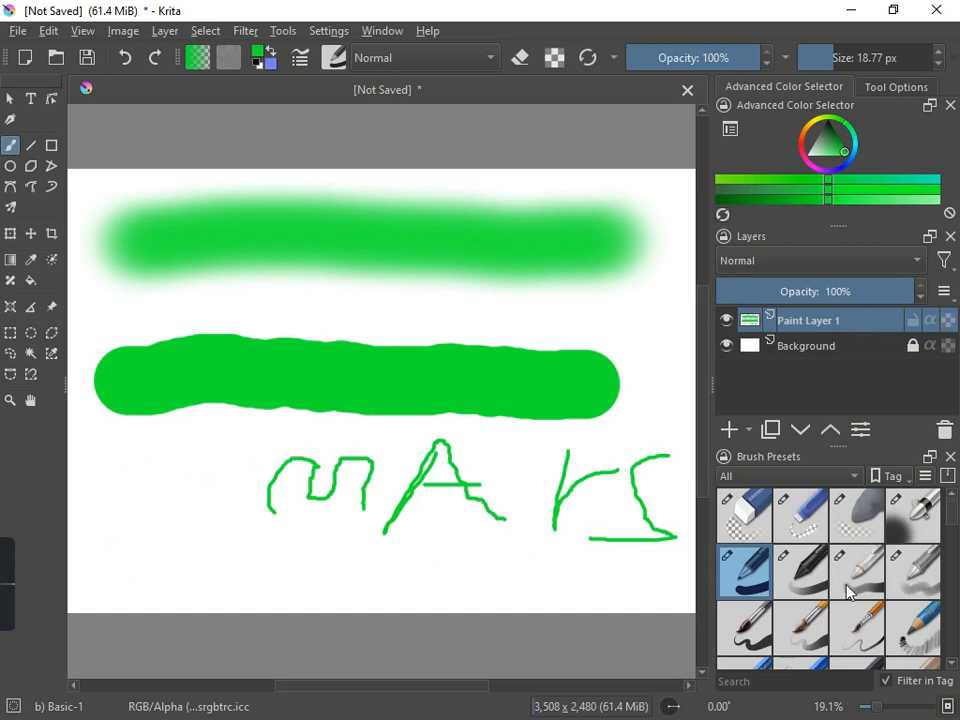
pyautogui.moveTo(847, 592)
pyautogui.scroll(-3, 880, 620)
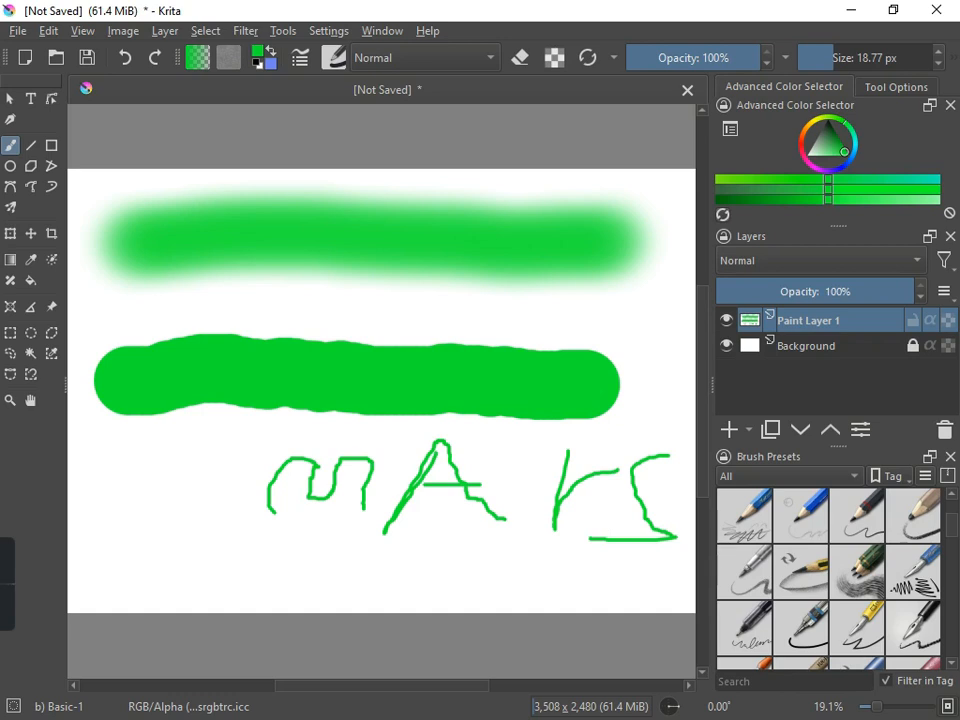
# Undo the handwritten letter strokes and redo the Basic-1 band stroke that was undone with them
pyautogui.hotkey('ctrl', 'z')
pyautogui.hotkey('ctrl', 'z')
pyautogui.hotkey('ctrl', 'z')
pyautogui.hotkey('ctrl', 'z')
pyautogui.hotkey('ctrl', 'z')
pyautogui.hotkey('ctrl', 'z')
pyautogui.hotkey('ctrl', 'z')
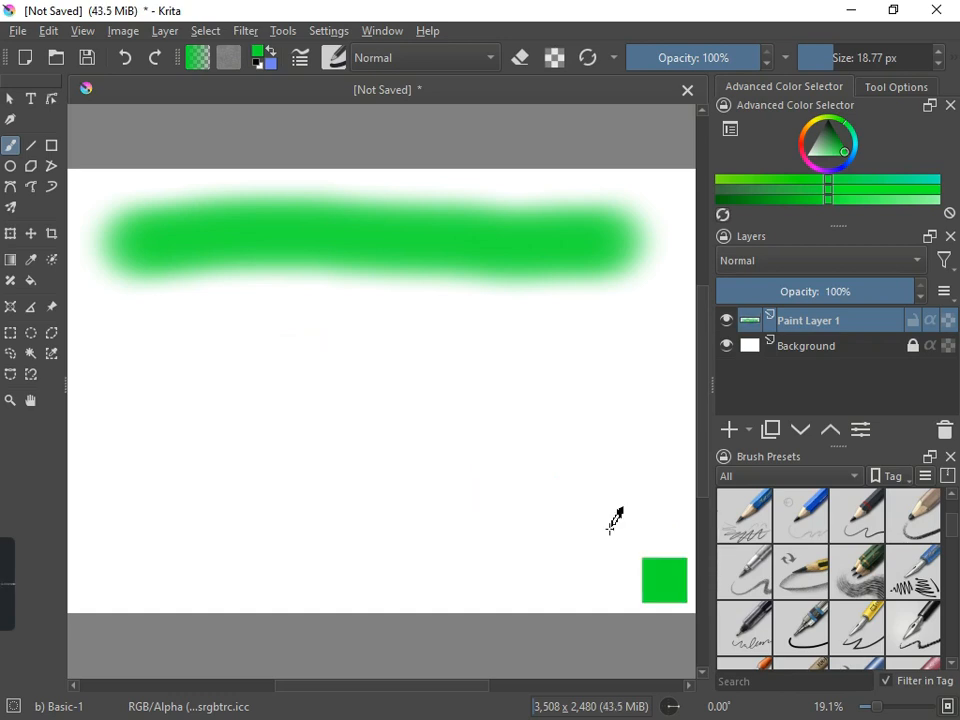
pyautogui.hotkey('ctrl', 'shift', 'z')
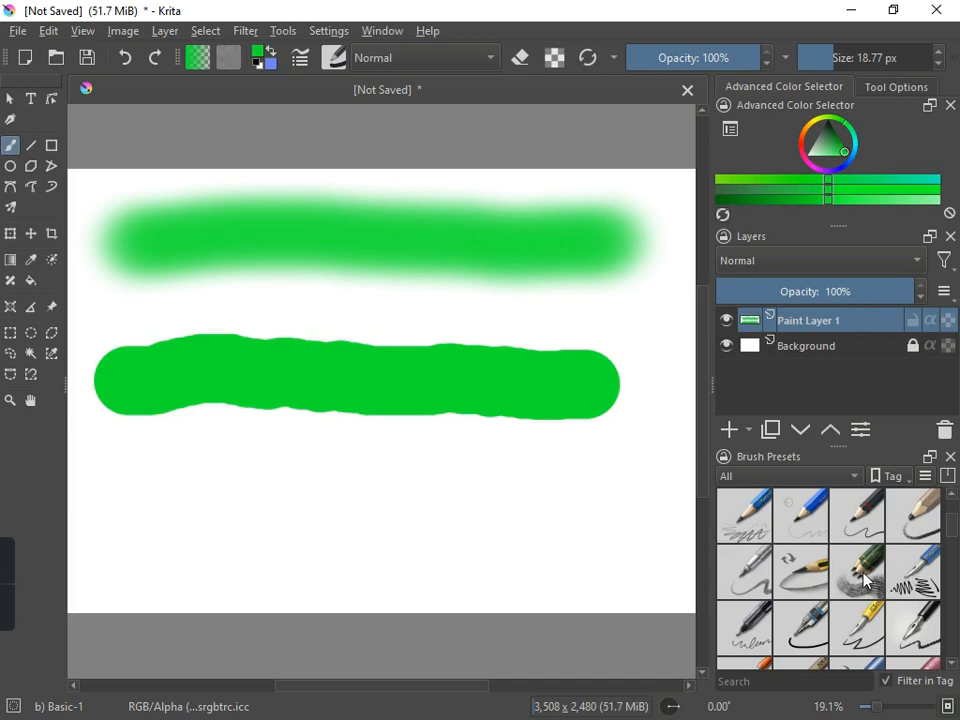
# Paint two green horizontal strokes on the lower canvas with the Pencil 1 Sketch (mypaint) preset at 98.32 px
pyautogui.scroll(3, 880, 562)
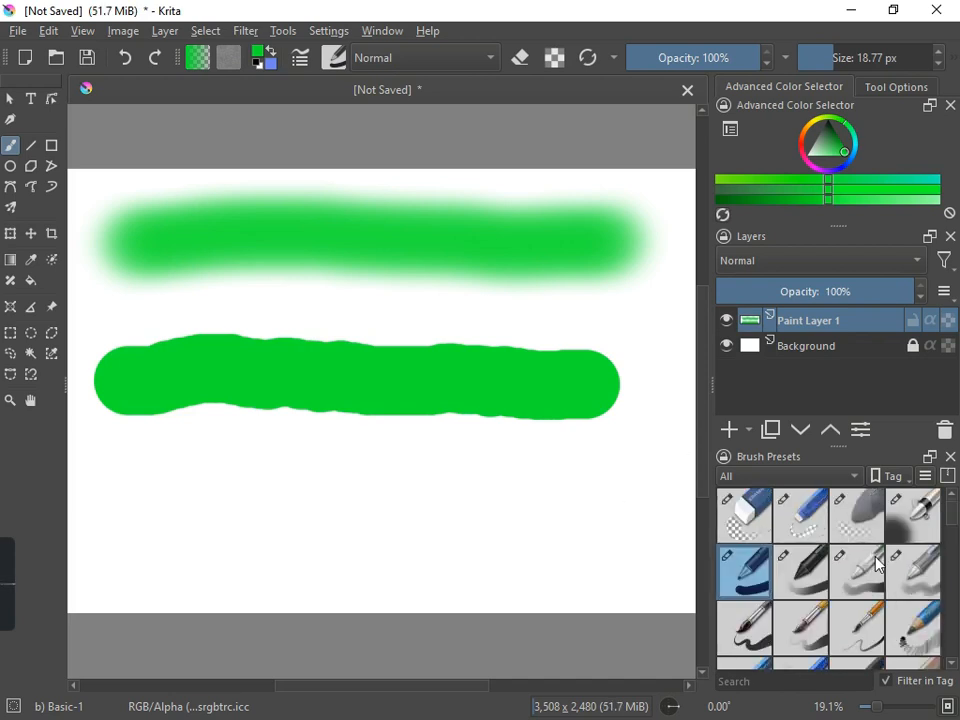
pyautogui.moveTo(876, 564)
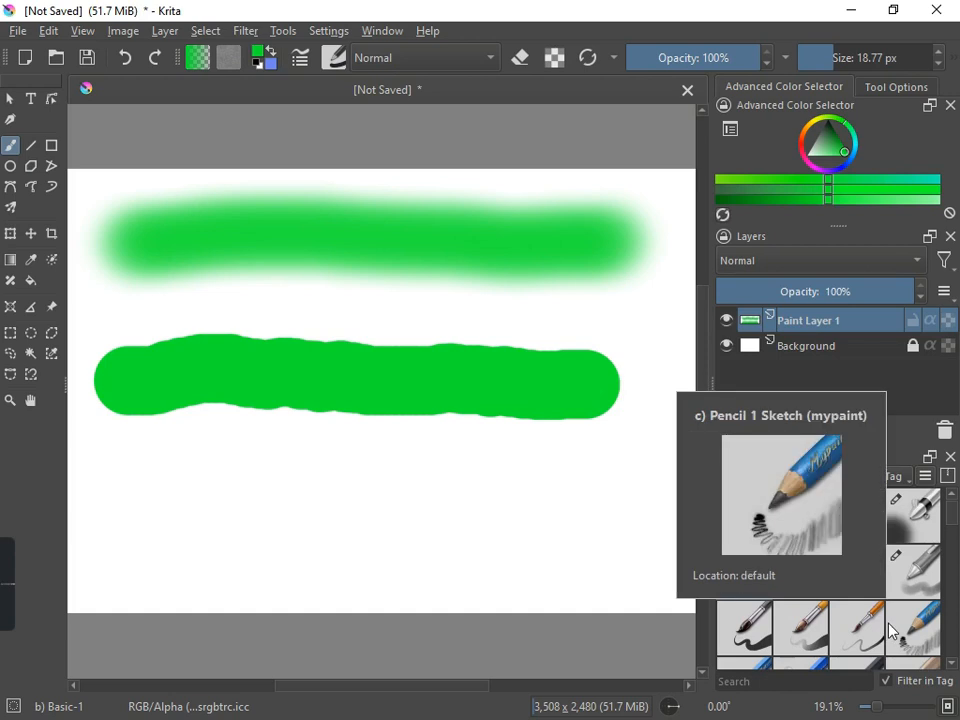
pyautogui.scroll(-1, 898, 627)
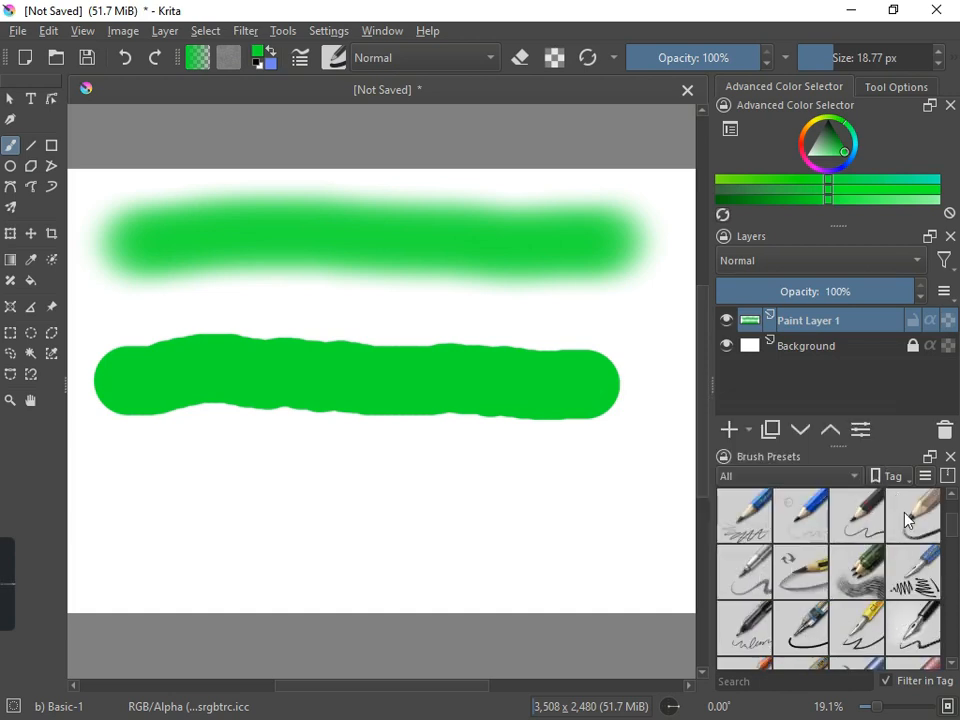
pyautogui.moveTo(906, 519)
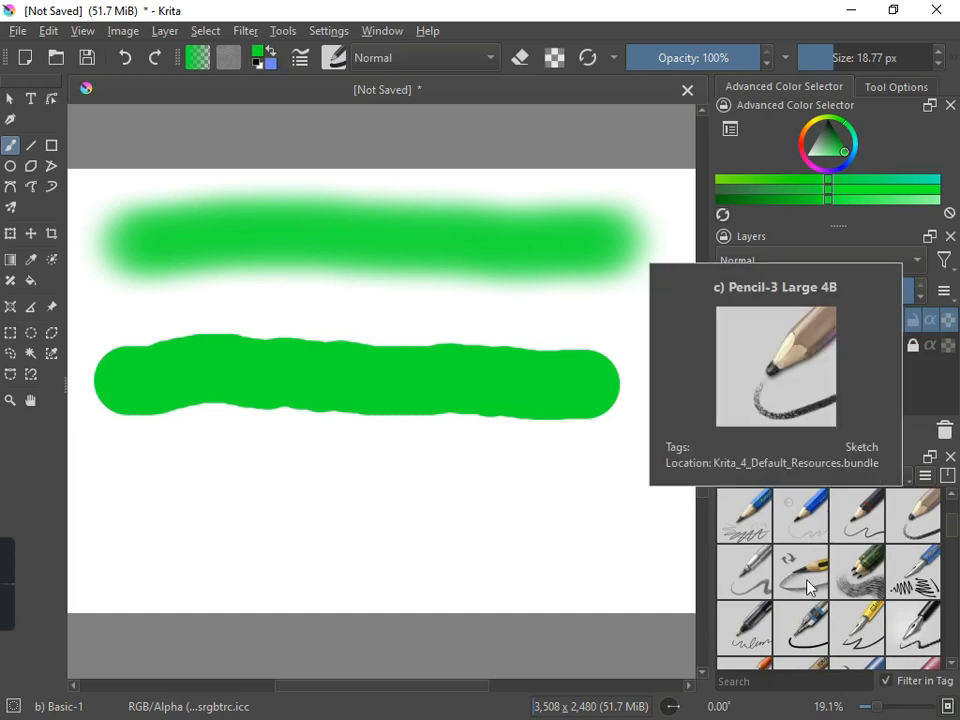
pyautogui.moveTo(743, 592)
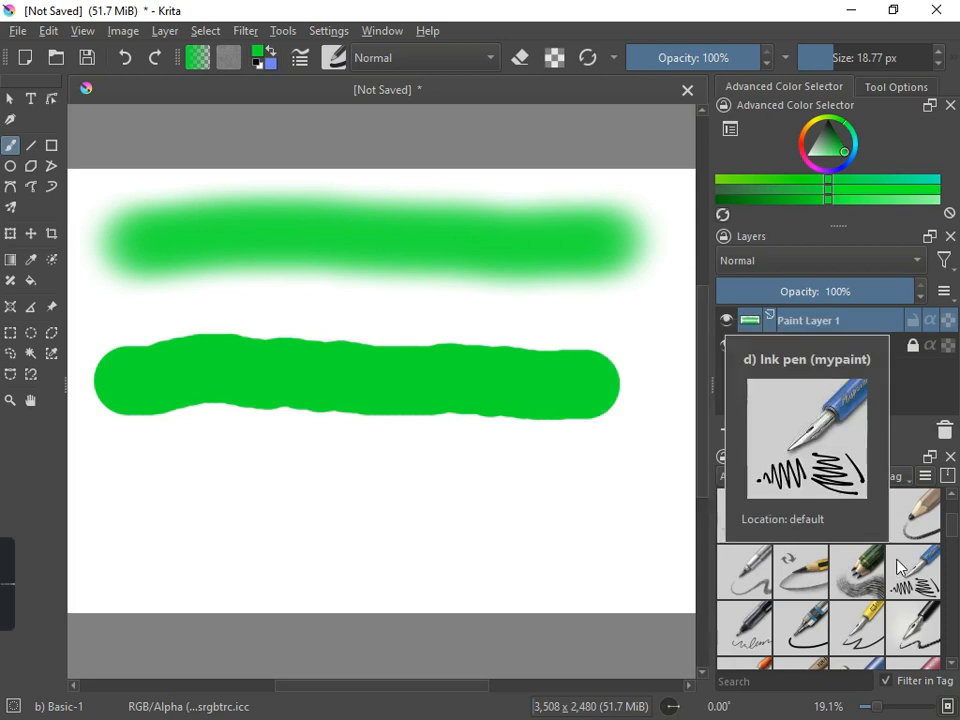
pyautogui.scroll(2, 860, 590)
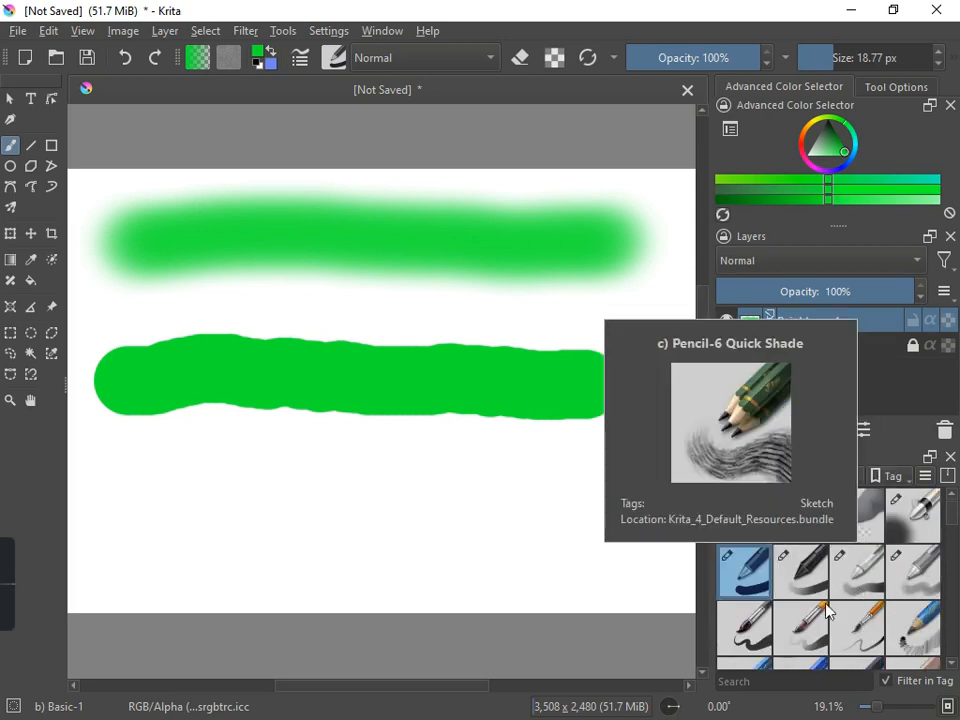
pyautogui.click(931, 622)
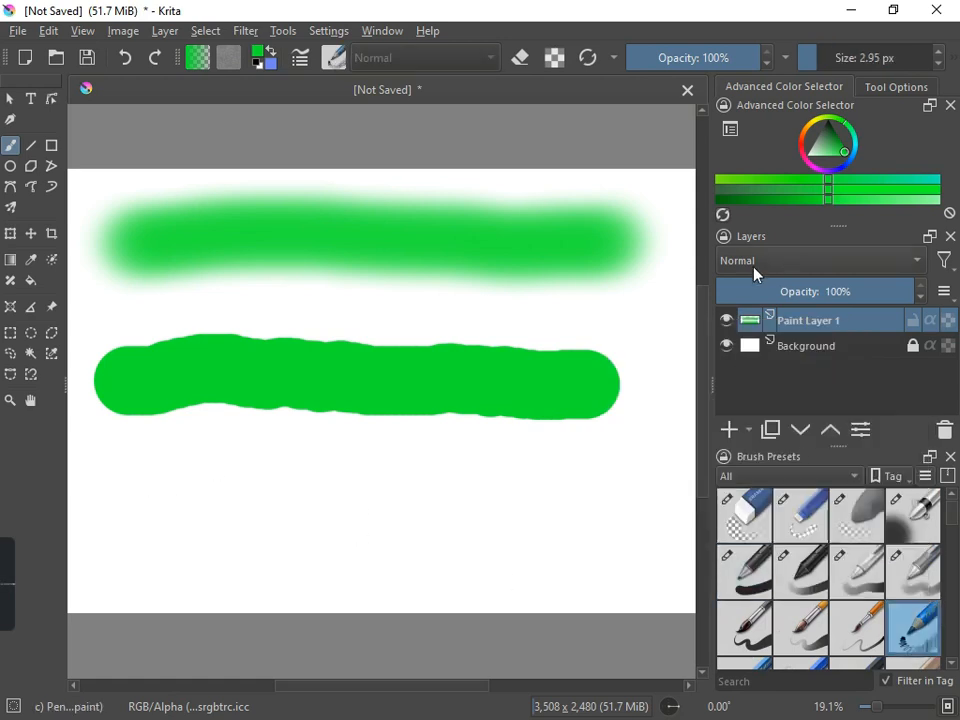
pyautogui.moveTo(820, 63); pyautogui.dragTo(925, 58)
pyautogui.moveTo(166, 477)
pyautogui.mouseDown()
pyautogui.moveTo(341, 476)
pyautogui.moveTo(467, 491)
pyautogui.moveTo(561, 484)
pyautogui.mouseUp()
pyautogui.moveTo(222, 517); pyautogui.dragTo(549, 516)
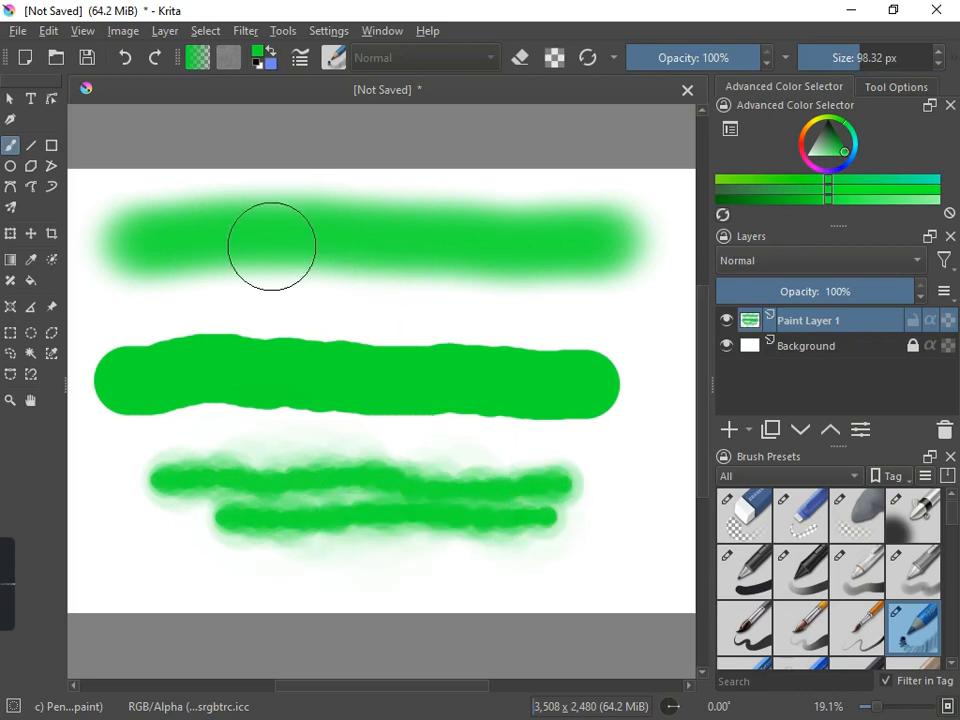
# Paint a pencil stroke over the airbrush band and another horizontal one in the gap between the two green bands
pyautogui.moveTo(266, 249); pyautogui.dragTo(453, 262)
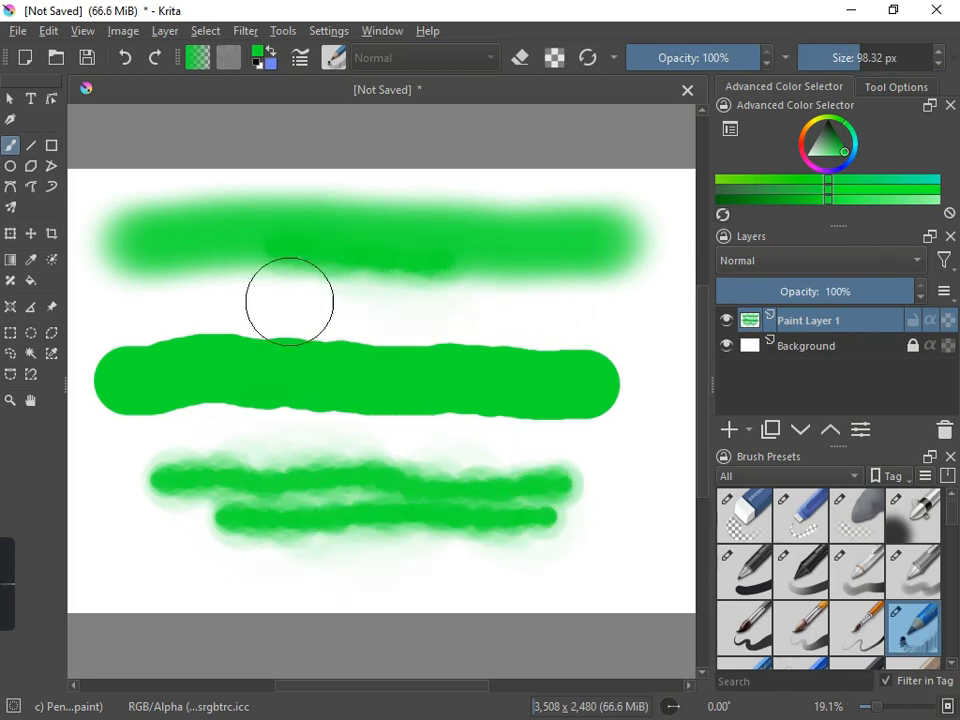
pyautogui.click(146, 305)
pyautogui.moveTo(168, 305)
pyautogui.mouseDown()
pyautogui.moveTo(216, 296)
pyautogui.moveTo(481, 306)
pyautogui.mouseUp()
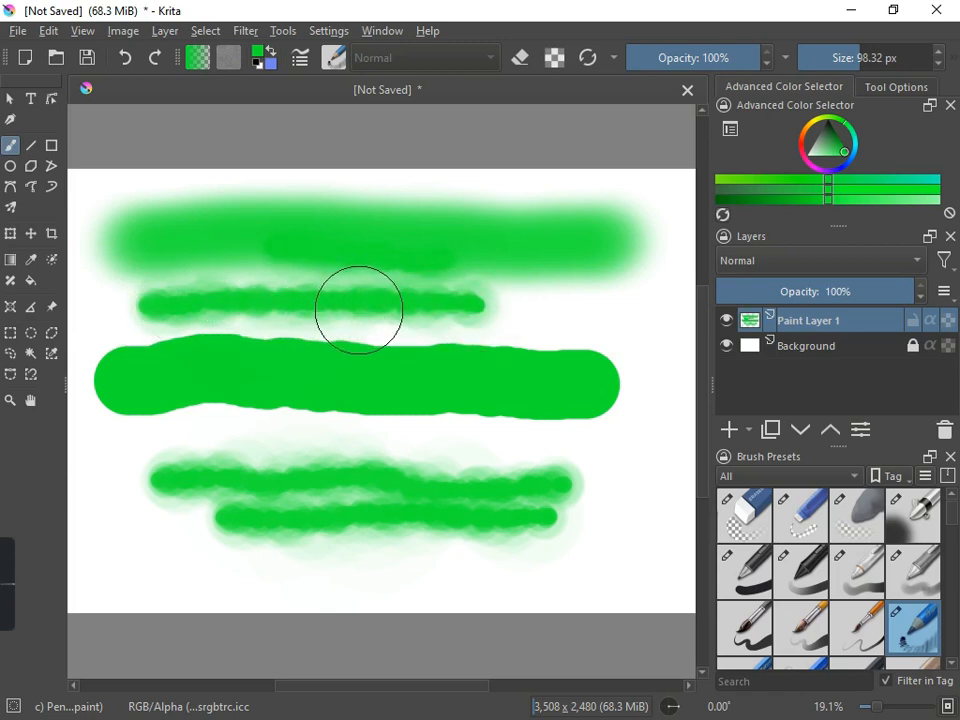
# Undo every green stroke on Paint Layer 1, including the airbrush and Basic-1 bands, and drop the whole-canvas selection
pyautogui.hotkey('ctrl', 'a')
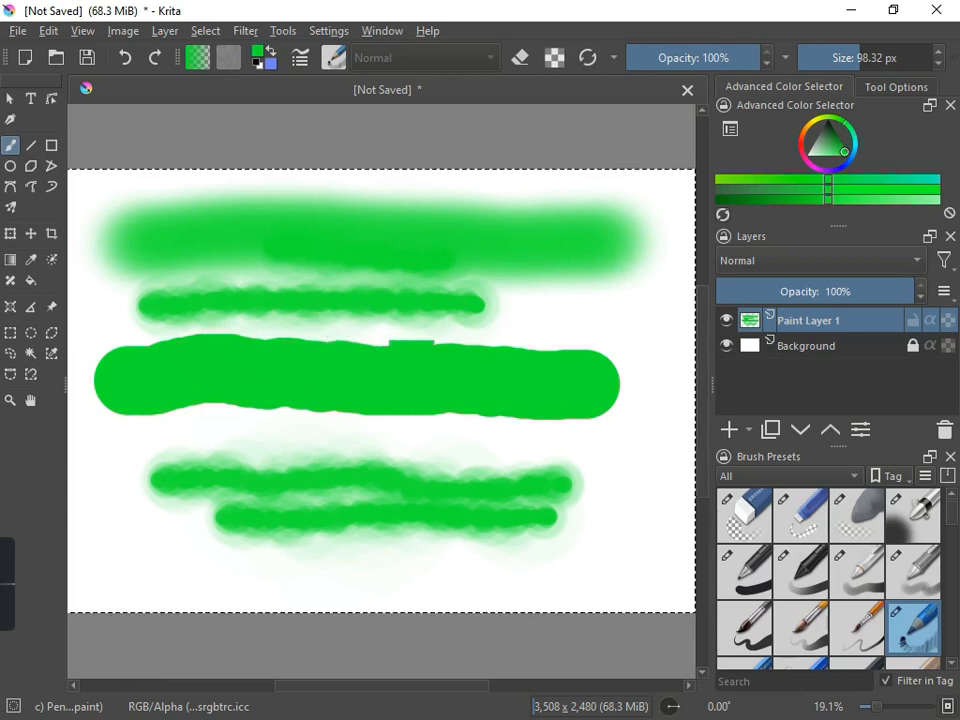
pyautogui.hotkey('ctrl', 'shift', 'a')
pyautogui.hotkey('ctrl', 'z')
pyautogui.hotkey('ctrl', 'z')
pyautogui.hotkey('ctrl', 'z')
pyautogui.hotkey('ctrl', 'z')
pyautogui.hotkey('ctrl', 'z')
pyautogui.hotkey('ctrl', 'z')
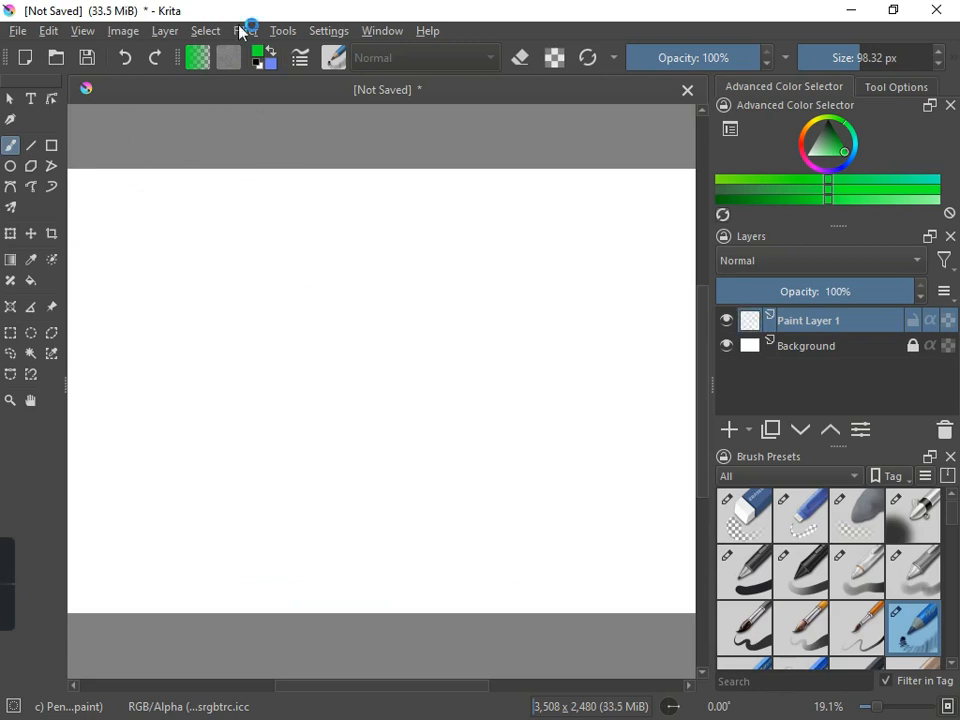
# Set the foreground color to blue #6e86fa and paint two overlapping horizontal strokes across the upper canvas
pyautogui.click(261, 52)
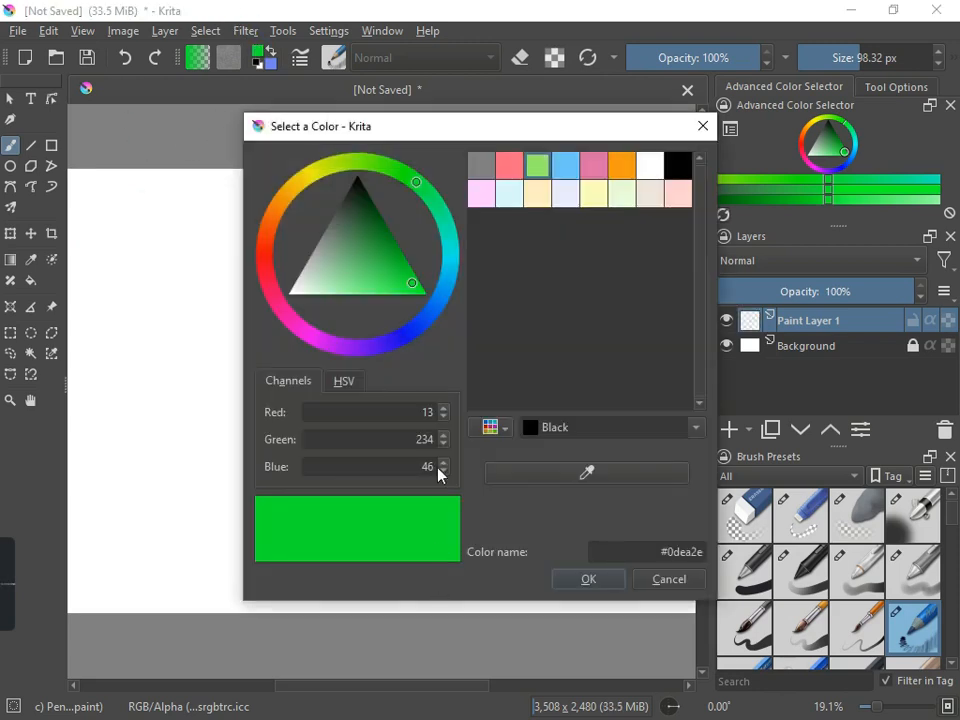
pyautogui.click(651, 167)
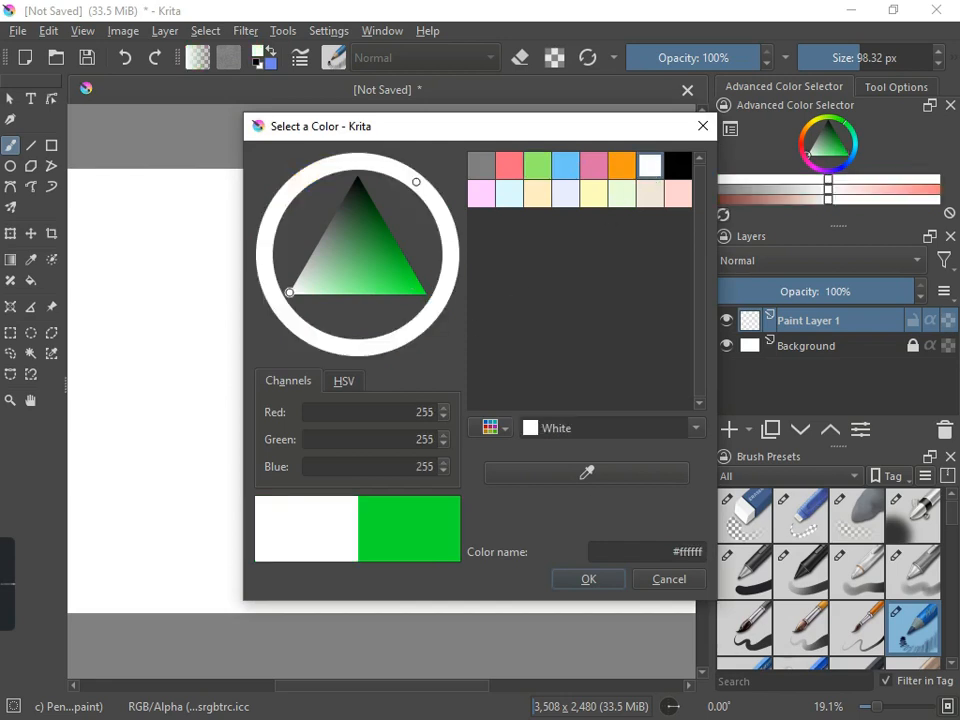
pyautogui.click(569, 172)
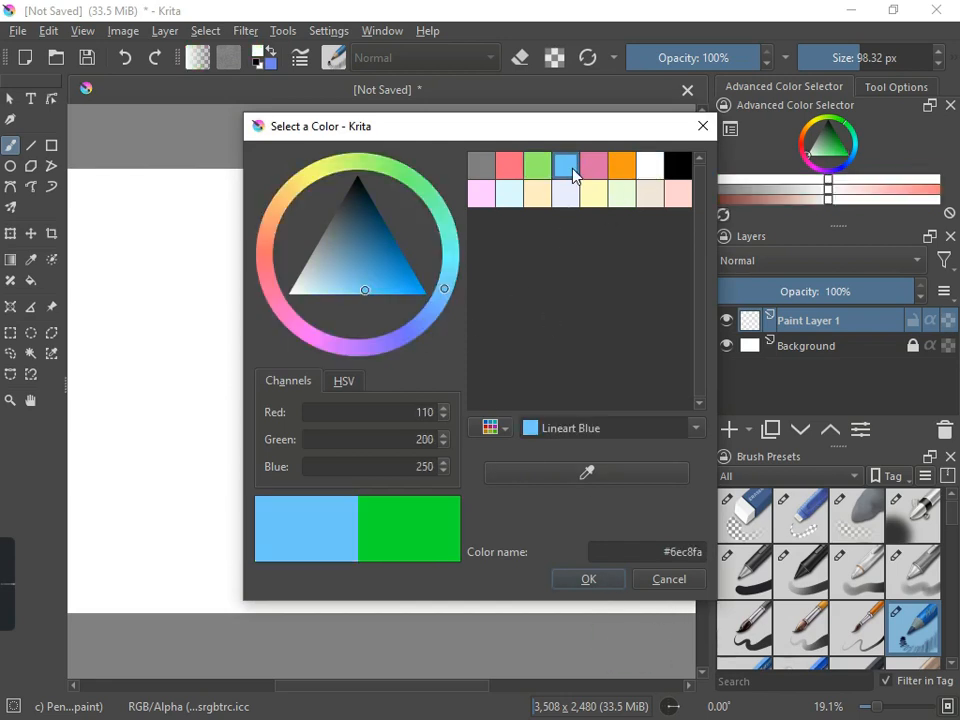
pyautogui.click(418, 326)
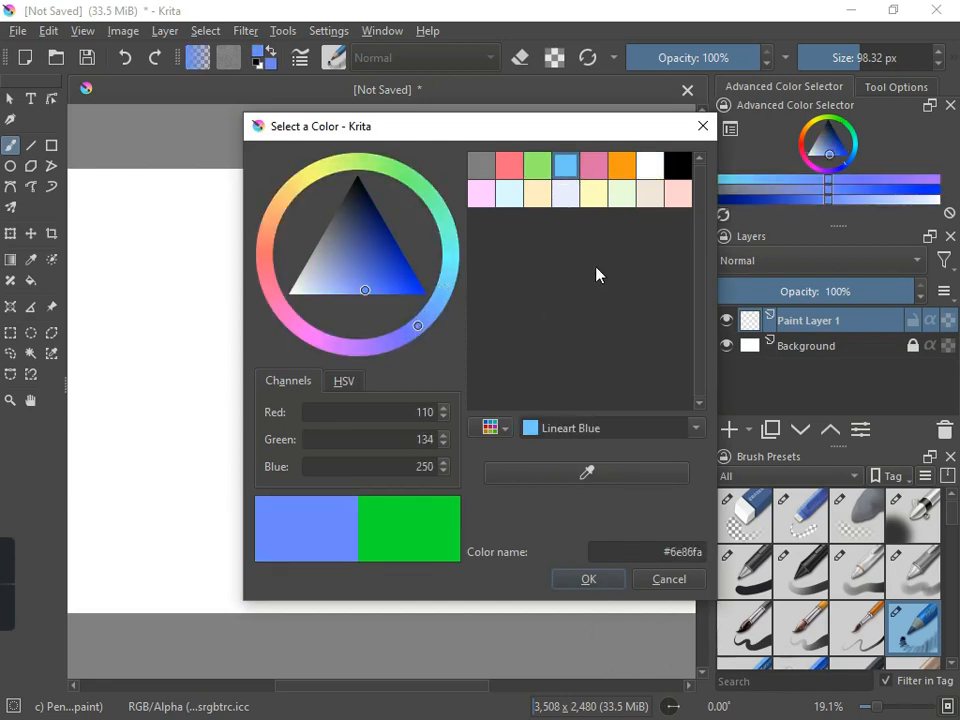
pyautogui.click(596, 586)
pyautogui.moveTo(152, 242)
pyautogui.mouseDown()
pyautogui.moveTo(229, 255)
pyautogui.moveTo(604, 254)
pyautogui.mouseUp()
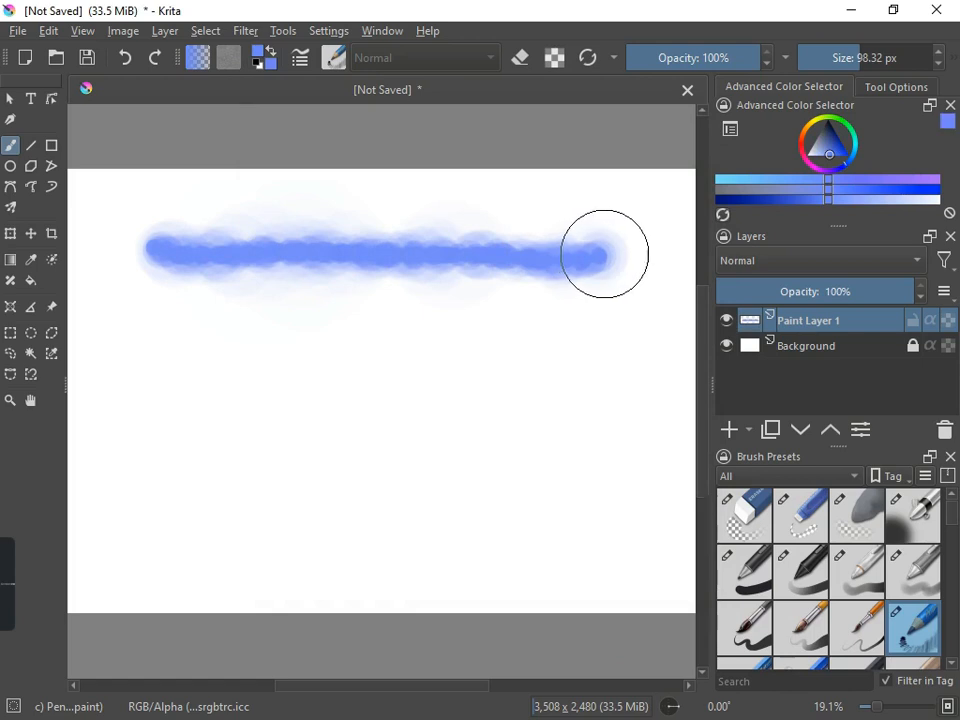
pyautogui.moveTo(150, 281)
pyautogui.mouseDown()
pyautogui.moveTo(405, 294)
pyautogui.moveTo(508, 287)
pyautogui.moveTo(246, 269)
pyautogui.moveTo(434, 272)
pyautogui.moveTo(549, 257)
pyautogui.mouseUp()
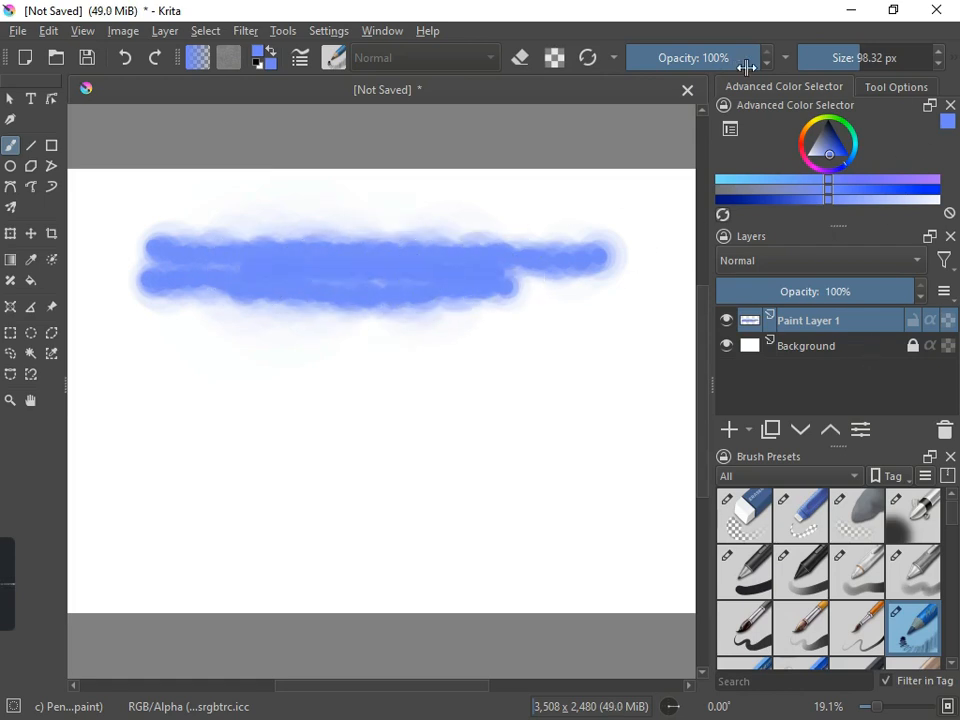
# Lower the brush opacity to 79% and Paint Layer 1's opacity to 53%
pyautogui.moveTo(747, 67)
pyautogui.mouseDown()
pyautogui.moveTo(645, 65)
pyautogui.moveTo(733, 64)
pyautogui.mouseUp()
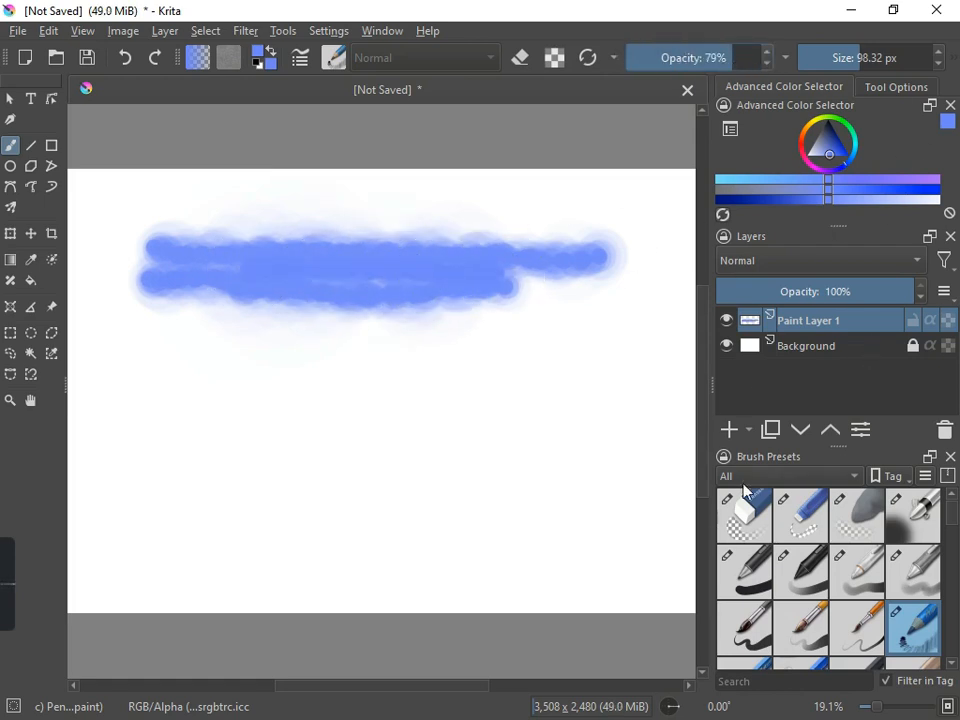
pyautogui.moveTo(836, 291)
pyautogui.mouseDown()
pyautogui.moveTo(775, 277)
pyautogui.moveTo(820, 291)
pyautogui.mouseUp()
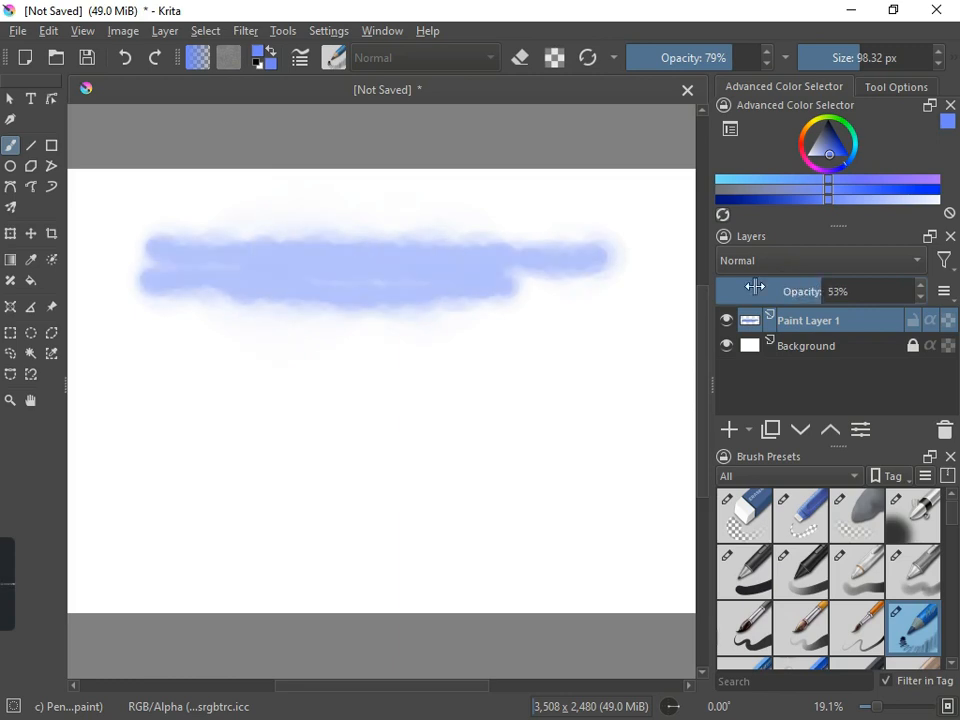
# Paint over the blue band horizontally and add four wavy strokes running from the canvas below up into it
pyautogui.moveTo(193, 281)
pyautogui.mouseDown()
pyautogui.moveTo(135, 259)
pyautogui.moveTo(366, 274)
pyautogui.moveTo(585, 266)
pyautogui.moveTo(537, 281)
pyautogui.mouseUp()
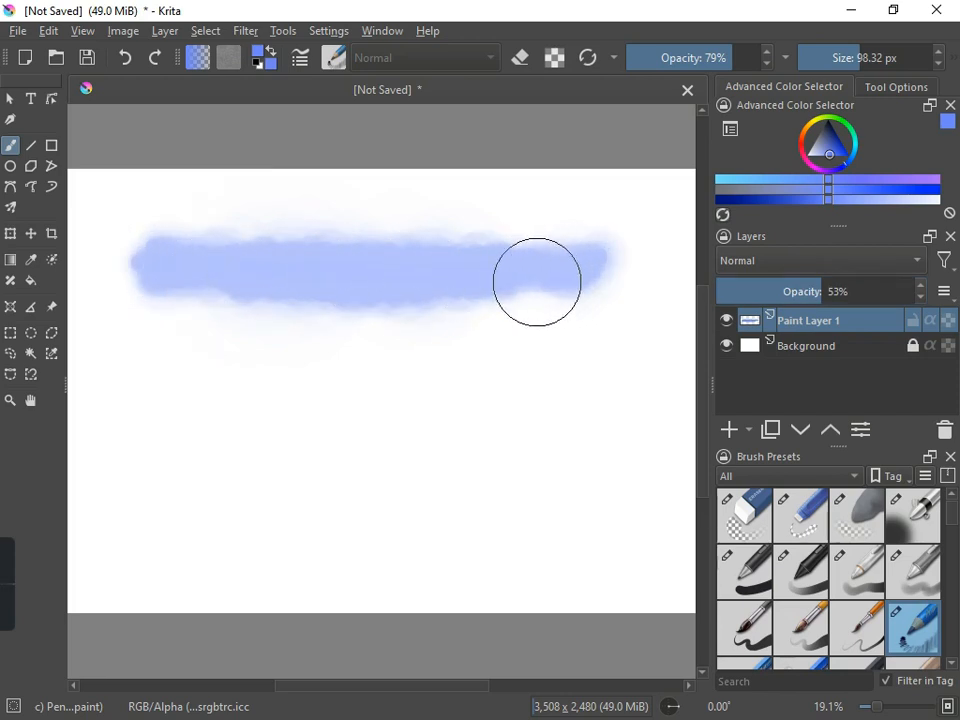
pyautogui.moveTo(394, 479); pyautogui.dragTo(338, 405)
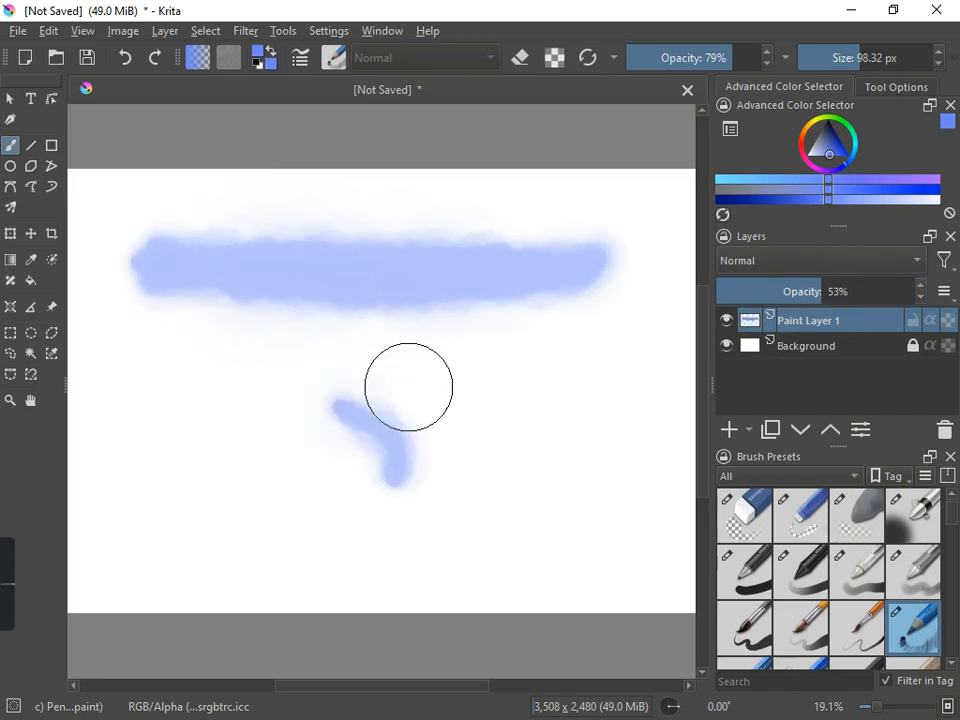
pyautogui.moveTo(409, 387)
pyautogui.mouseDown()
pyautogui.moveTo(329, 347)
pyautogui.moveTo(393, 228)
pyautogui.mouseUp()
pyautogui.moveTo(518, 415)
pyautogui.mouseDown()
pyautogui.moveTo(449, 285)
pyautogui.moveTo(469, 218)
pyautogui.mouseUp()
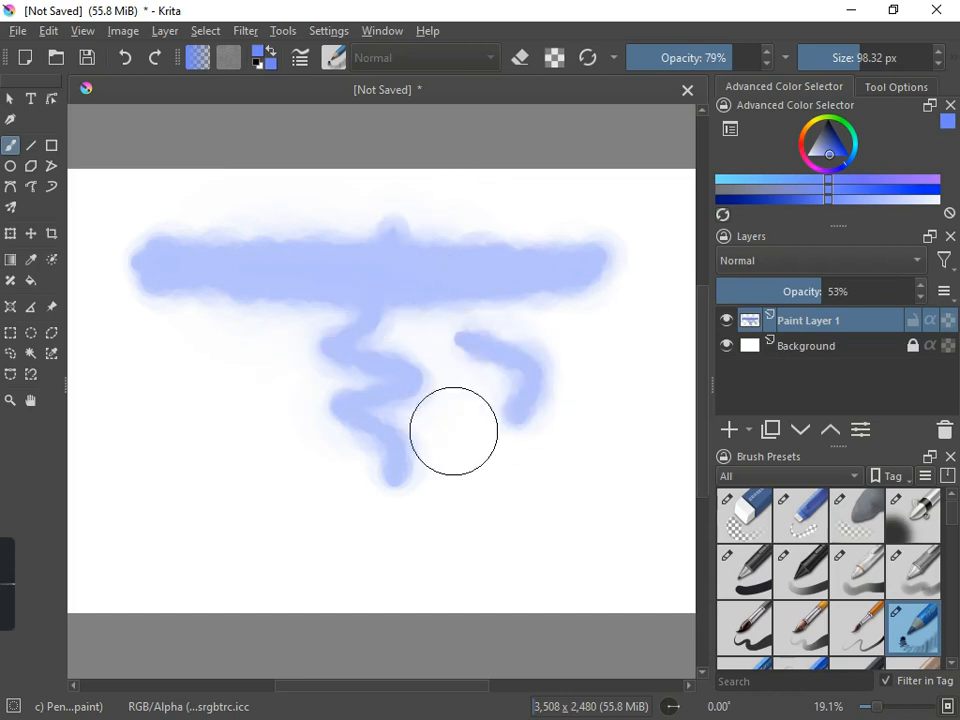
pyautogui.moveTo(454, 450)
pyautogui.mouseDown()
pyautogui.moveTo(410, 366)
pyautogui.moveTo(405, 296)
pyautogui.moveTo(423, 235)
pyautogui.mouseUp()
pyautogui.moveTo(567, 452)
pyautogui.mouseDown()
pyautogui.moveTo(582, 388)
pyautogui.moveTo(549, 247)
pyautogui.mouseUp()
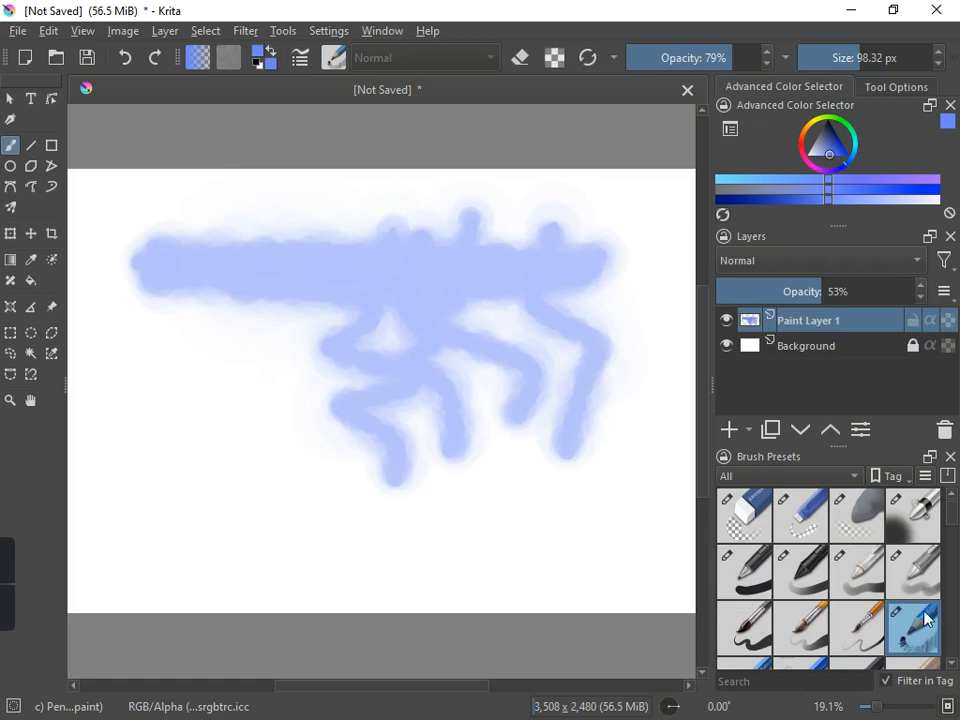
# Paint a short horizontal blue stroke on the lower-left canvas with the Pencil-6 Quick Shade preset
pyautogui.scroll(-3, 922, 623)
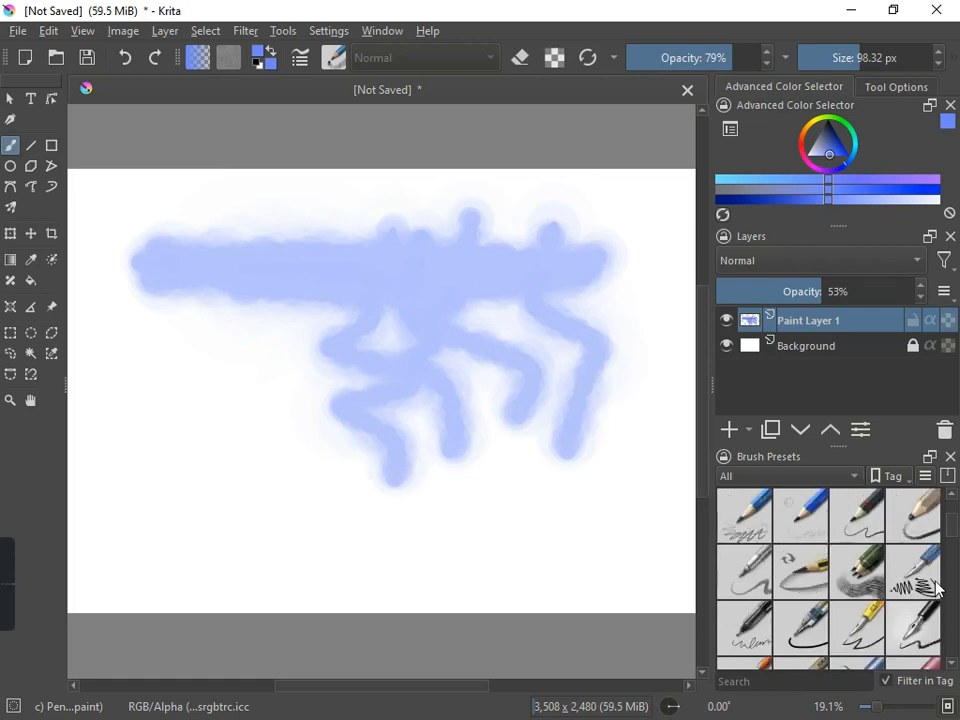
pyautogui.moveTo(935, 585)
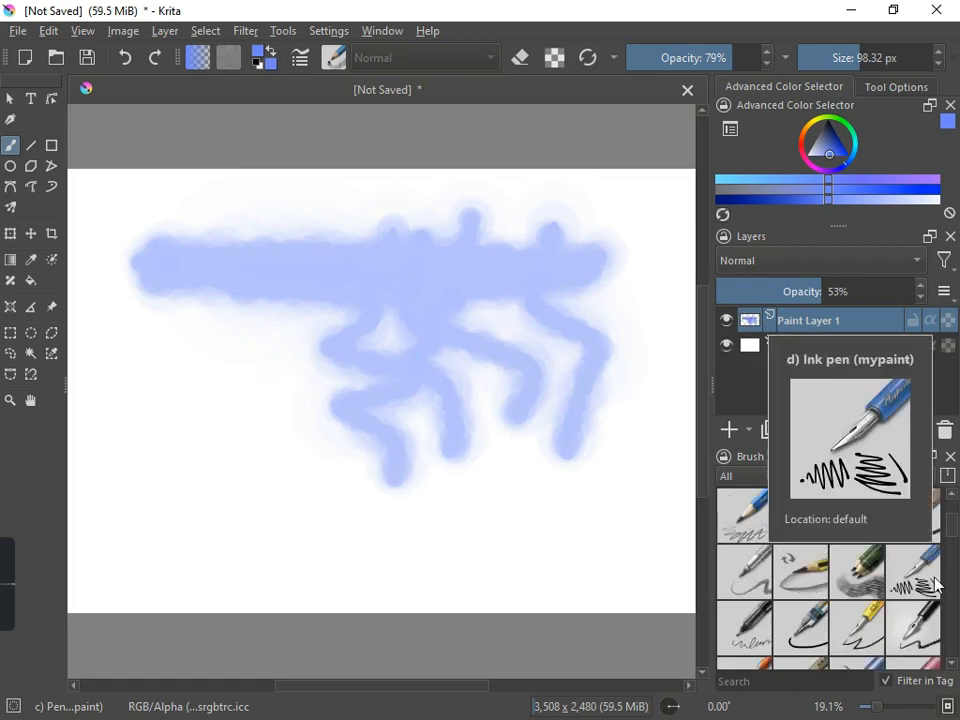
pyautogui.click(857, 579)
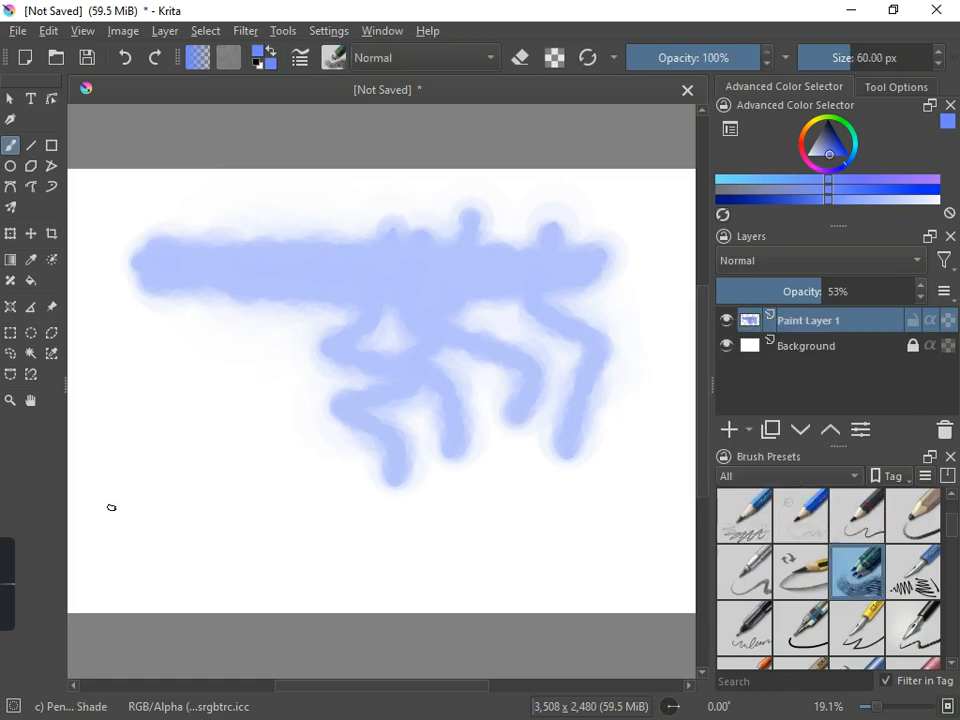
pyautogui.moveTo(171, 512); pyautogui.dragTo(231, 511)
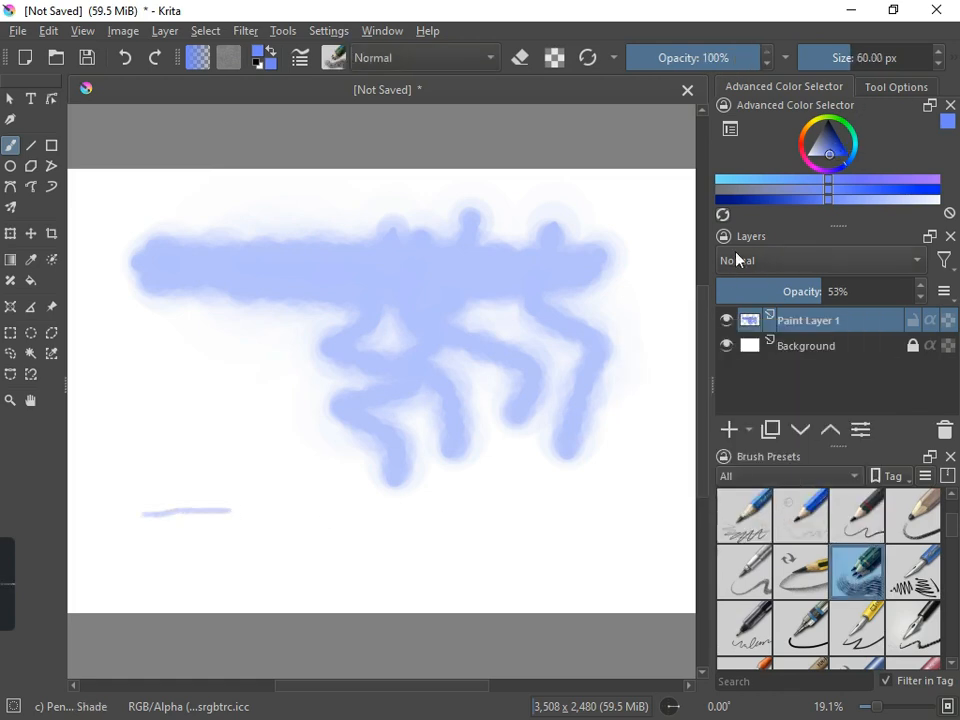
# Set the Pencil-6 Quick Shade brush size to 561.88 px and shade broadly over most of the canvas
pyautogui.moveTo(855, 58); pyautogui.dragTo(908, 55)
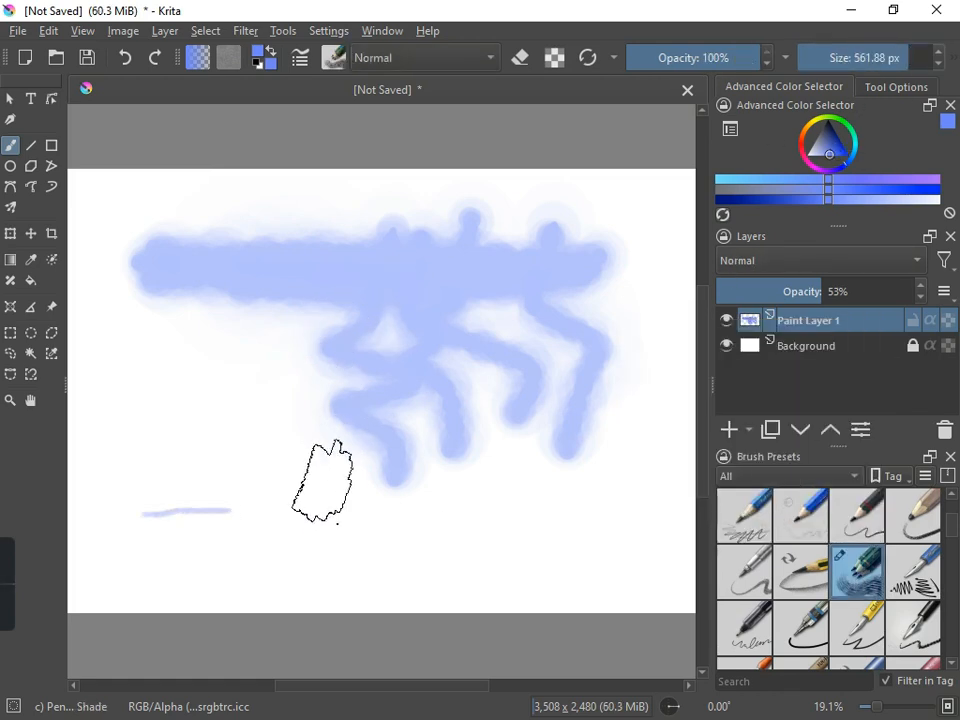
pyautogui.moveTo(262, 524)
pyautogui.mouseDown()
pyautogui.moveTo(549, 529)
pyautogui.moveTo(528, 548)
pyautogui.moveTo(393, 549)
pyautogui.moveTo(271, 565)
pyautogui.moveTo(262, 467)
pyautogui.moveTo(326, 484)
pyautogui.moveTo(543, 479)
pyautogui.moveTo(501, 459)
pyautogui.moveTo(198, 450)
pyautogui.moveTo(138, 489)
pyautogui.moveTo(220, 546)
pyautogui.moveTo(243, 532)
pyautogui.moveTo(228, 507)
pyautogui.moveTo(200, 499)
pyautogui.moveTo(201, 442)
pyautogui.moveTo(185, 384)
pyautogui.moveTo(266, 408)
pyautogui.moveTo(252, 413)
pyautogui.moveTo(226, 416)
pyautogui.moveTo(238, 400)
pyautogui.moveTo(232, 383)
pyautogui.moveTo(262, 375)
pyautogui.moveTo(303, 395)
pyautogui.moveTo(324, 441)
pyautogui.moveTo(393, 430)
pyautogui.moveTo(423, 382)
pyautogui.moveTo(383, 341)
pyautogui.moveTo(120, 288)
pyautogui.moveTo(106, 227)
pyautogui.moveTo(133, 220)
pyautogui.moveTo(106, 297)
pyautogui.moveTo(105, 375)
pyautogui.moveTo(124, 396)
pyautogui.moveTo(142, 351)
pyautogui.moveTo(164, 353)
pyautogui.moveTo(123, 440)
pyautogui.moveTo(130, 538)
pyautogui.mouseUp()
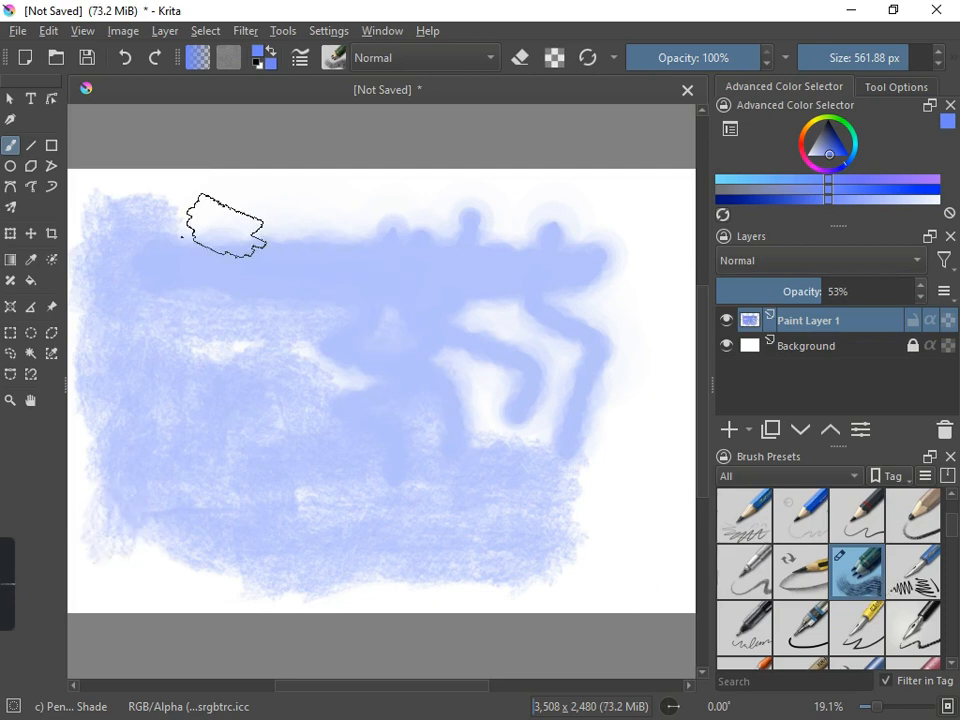
pyautogui.moveTo(297, 228)
pyautogui.mouseDown()
pyautogui.moveTo(345, 241)
pyautogui.moveTo(559, 215)
pyautogui.moveTo(572, 381)
pyautogui.moveTo(549, 456)
pyautogui.moveTo(511, 513)
pyautogui.moveTo(515, 487)
pyautogui.moveTo(501, 505)
pyautogui.moveTo(598, 426)
pyautogui.moveTo(587, 282)
pyautogui.moveTo(462, 279)
pyautogui.moveTo(450, 361)
pyautogui.moveTo(472, 394)
pyautogui.moveTo(503, 341)
pyautogui.moveTo(479, 328)
pyautogui.moveTo(505, 360)
pyautogui.moveTo(482, 381)
pyautogui.moveTo(323, 346)
pyautogui.mouseUp()
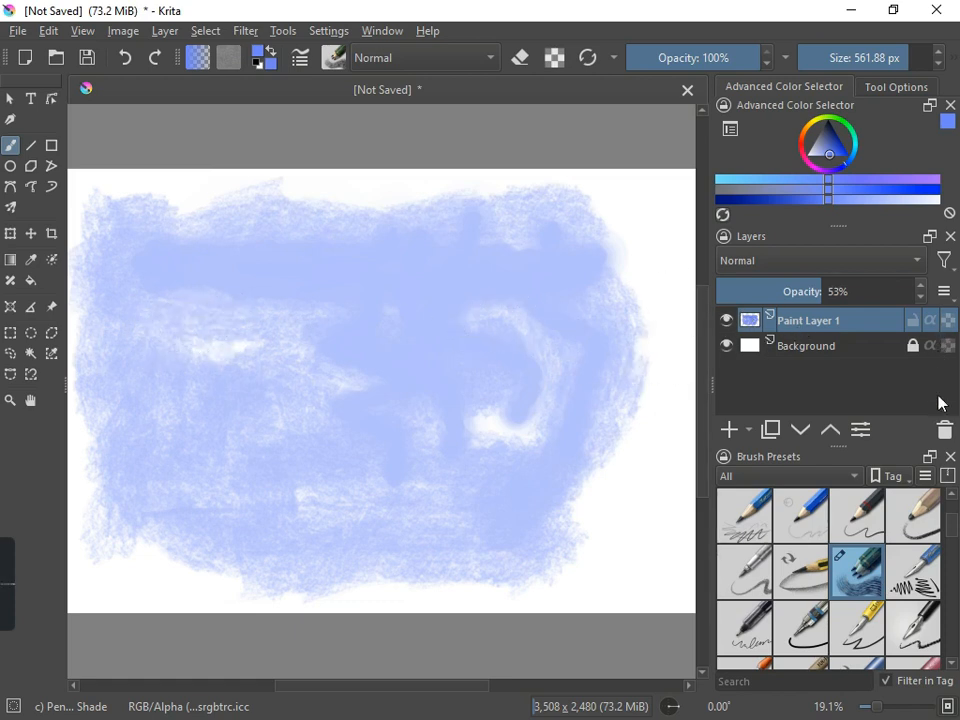
# Replace the painted layer with an empty paint layer and look through the ink and marker brush presets
pyautogui.click(729, 430)
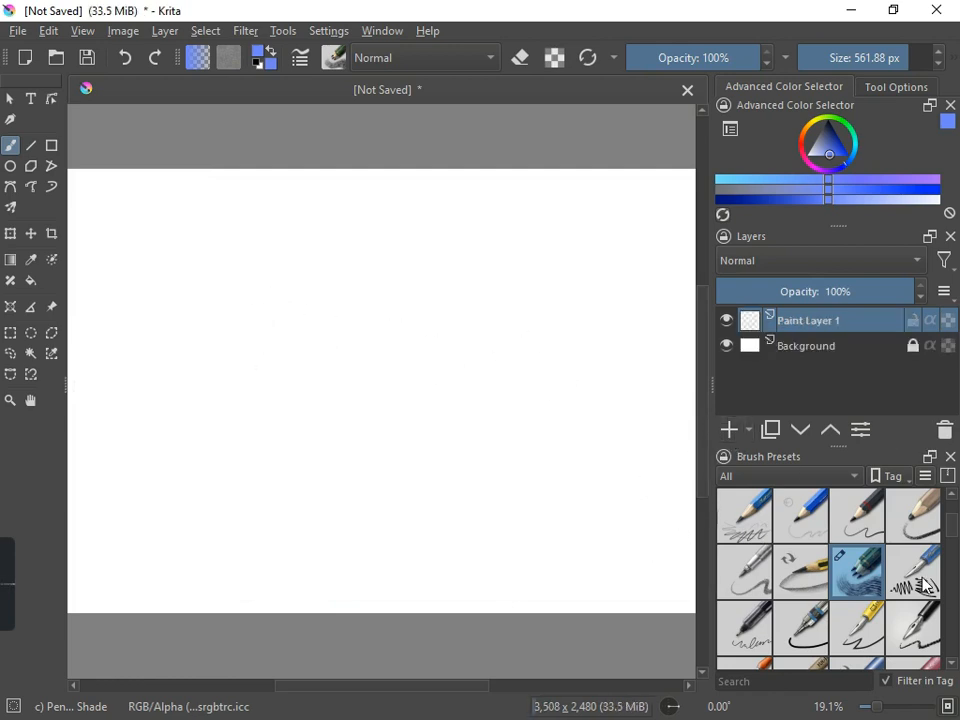
pyautogui.moveTo(926, 586)
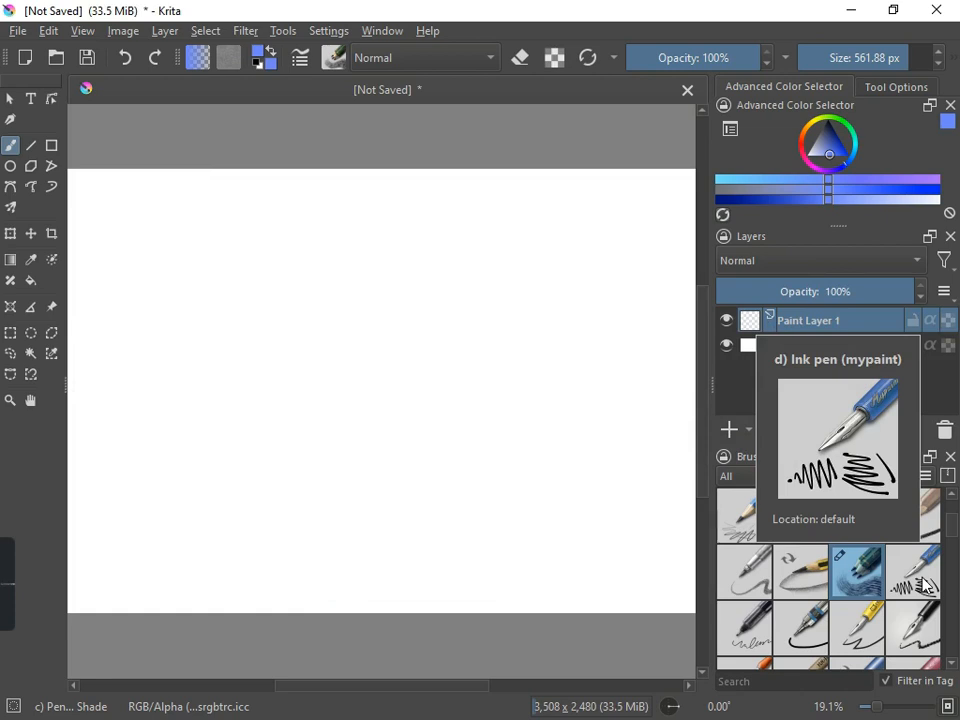
pyautogui.scroll(-2, 926, 586)
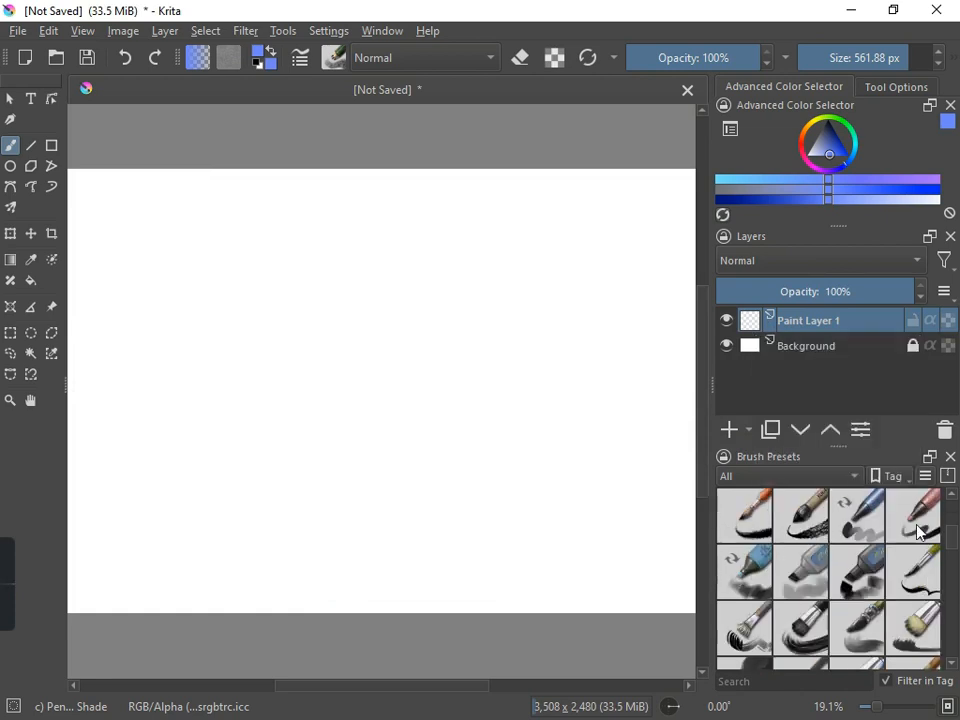
pyautogui.moveTo(918, 530)
pyautogui.scroll(2, 918, 530)
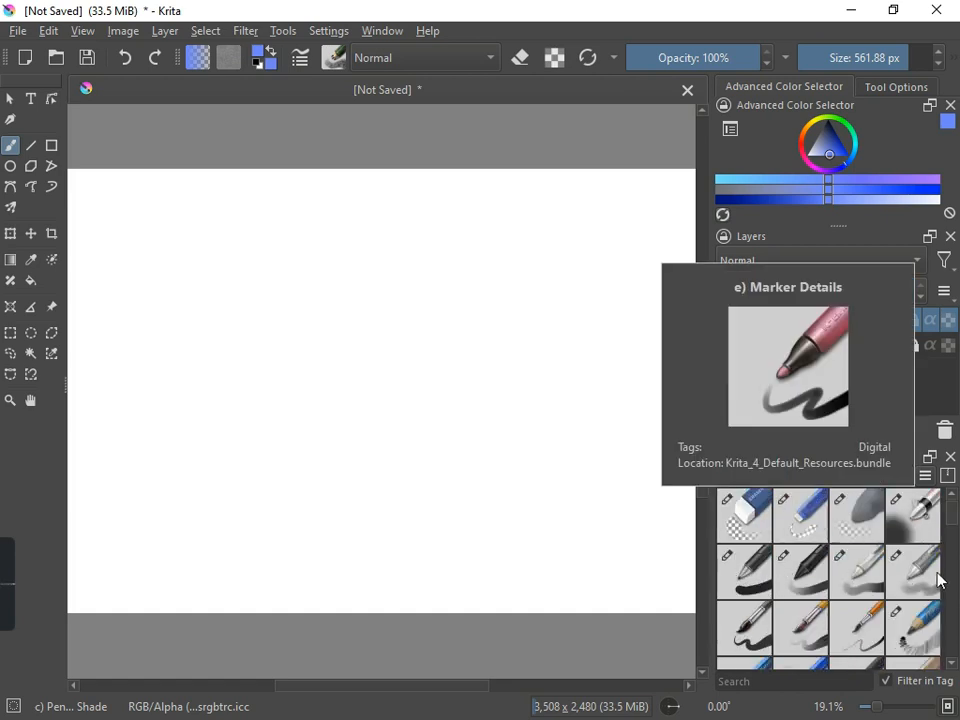
pyautogui.scroll(-2, 858, 648)
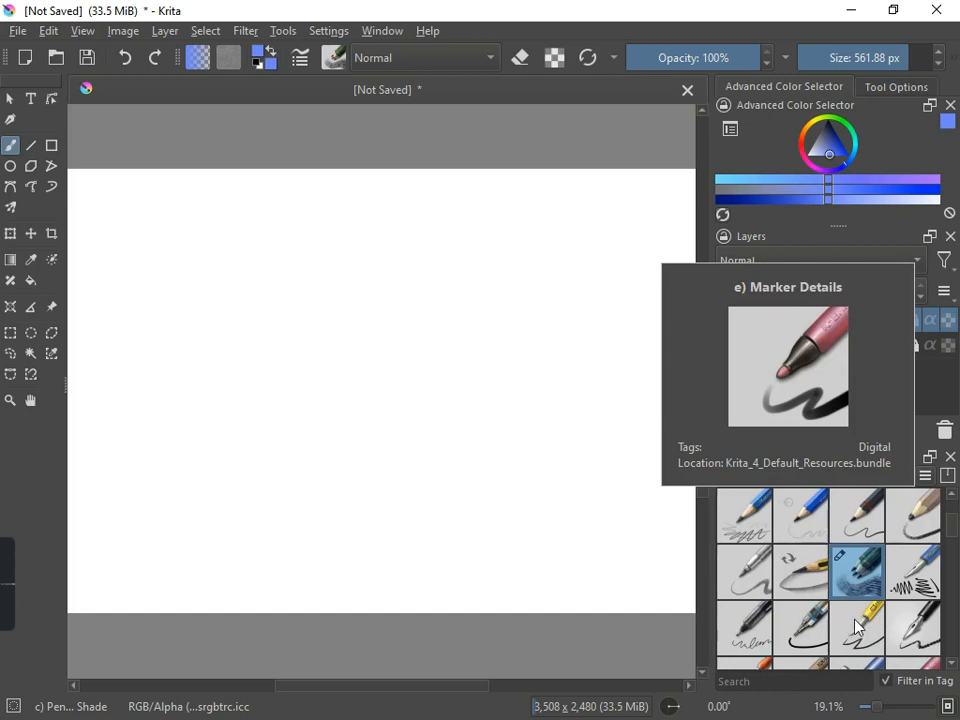
pyautogui.moveTo(856, 627)
pyautogui.moveTo(912, 630)
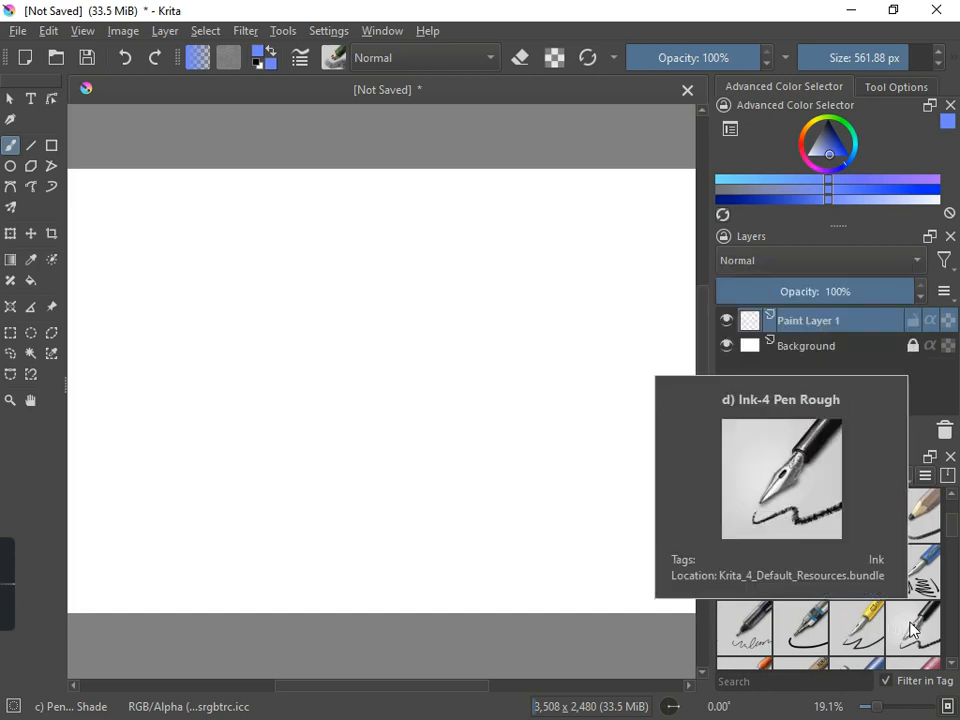
pyautogui.moveTo(745, 668)
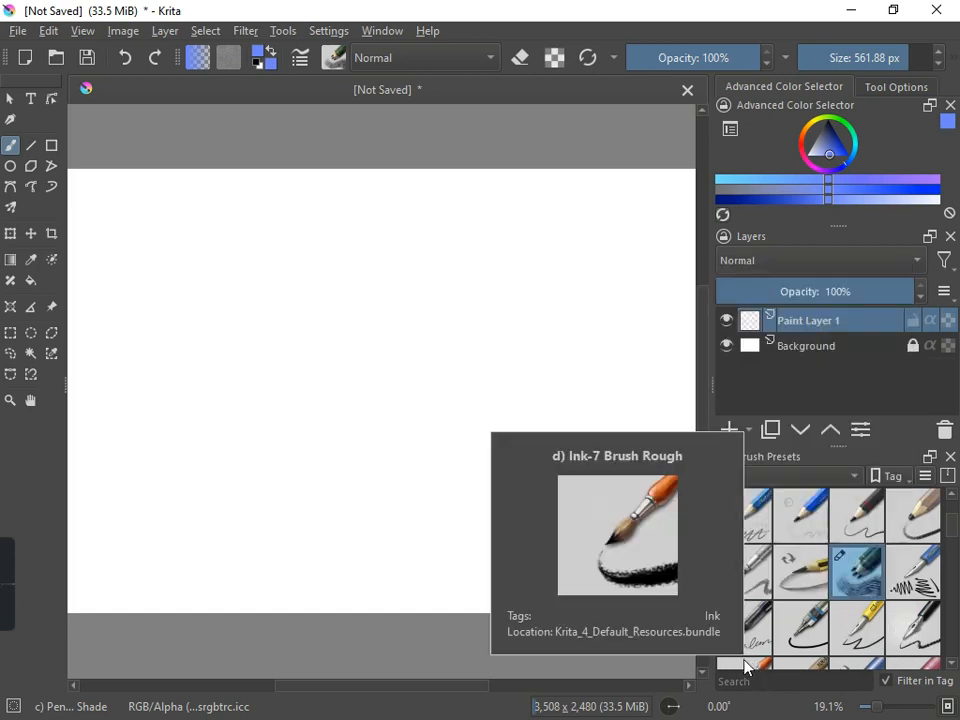
pyautogui.moveTo(816, 666)
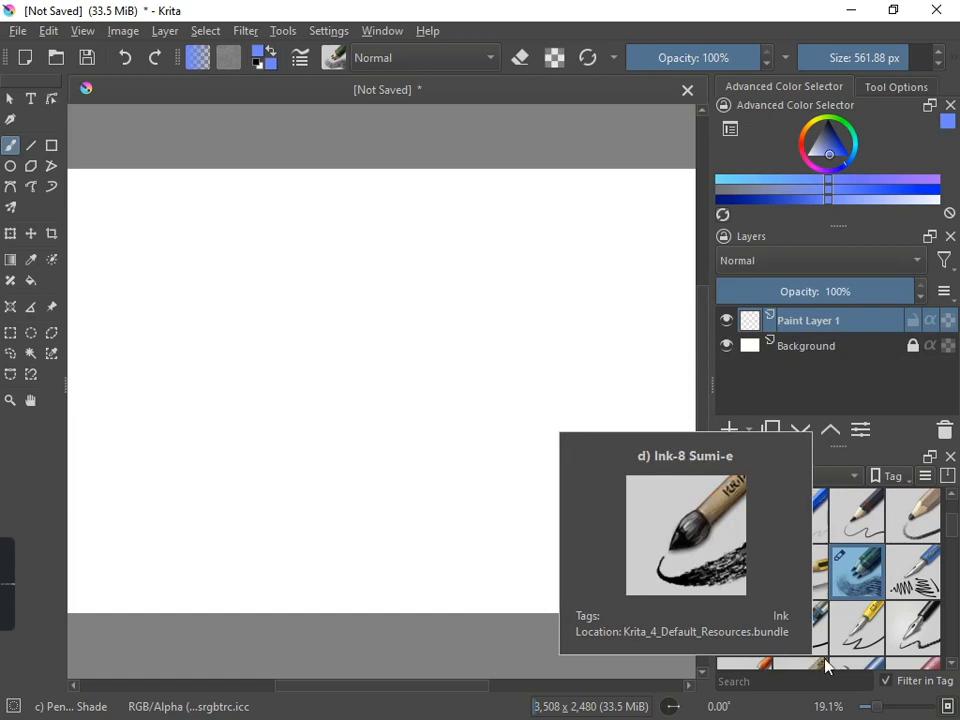
pyautogui.moveTo(845, 668)
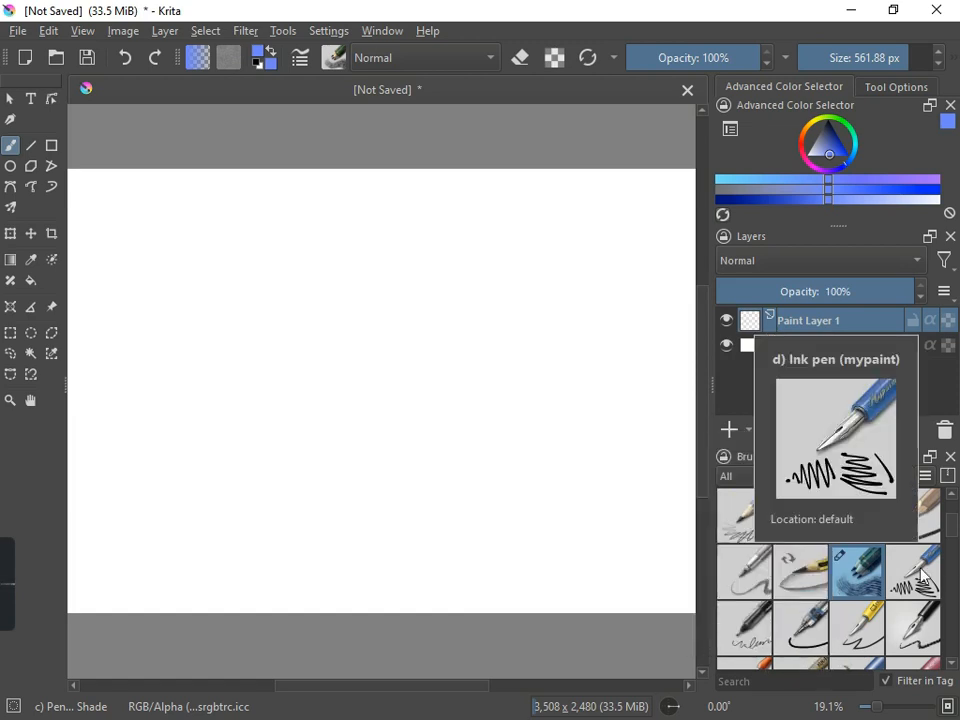
# Paint looping blue strokes and zigzag scribbles across the canvas with the Ink pen (mypaint) preset at 122.40 px
pyautogui.click(922, 575)
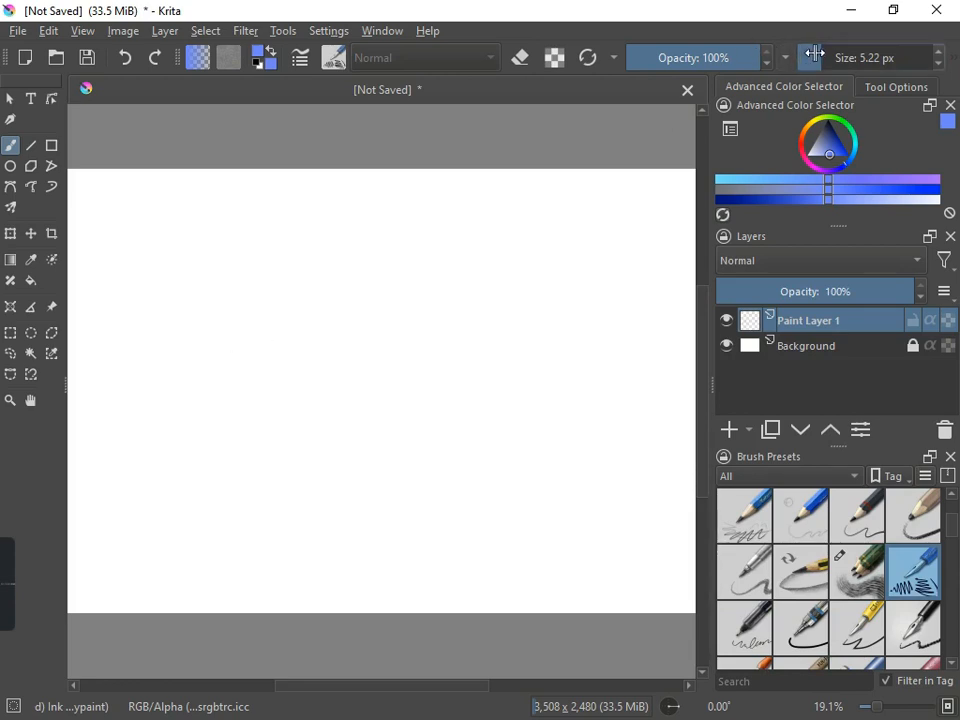
pyautogui.moveTo(155, 229)
pyautogui.mouseDown()
pyautogui.moveTo(183, 282)
pyautogui.moveTo(166, 310)
pyautogui.moveTo(182, 295)
pyautogui.moveTo(223, 294)
pyautogui.moveTo(279, 272)
pyautogui.mouseUp()
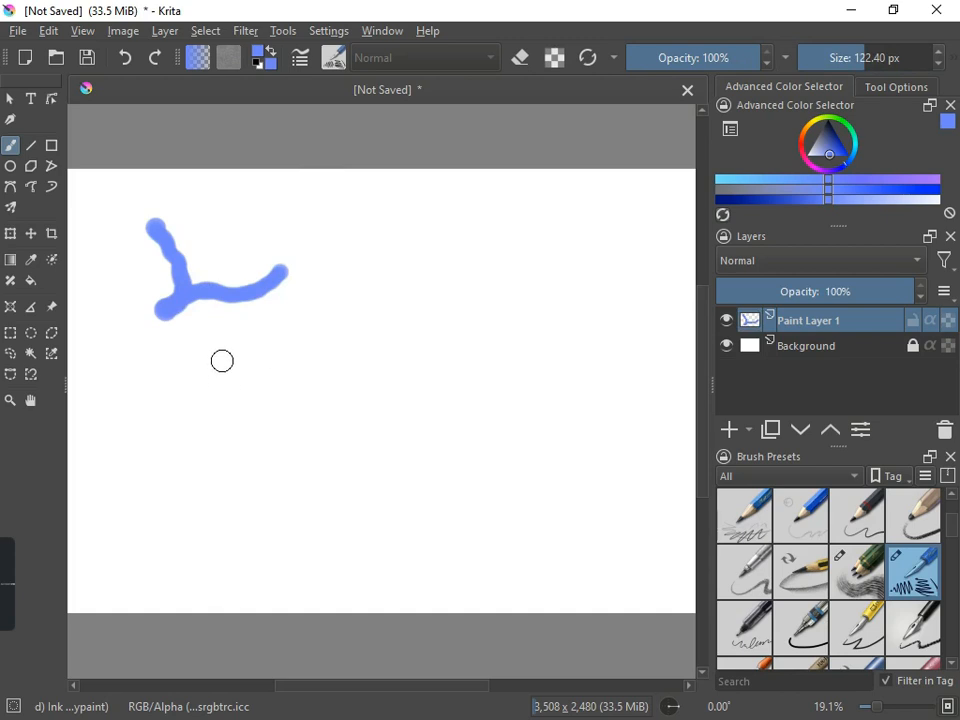
pyautogui.moveTo(224, 346)
pyautogui.mouseDown()
pyautogui.moveTo(225, 379)
pyautogui.moveTo(212, 380)
pyautogui.moveTo(232, 365)
pyautogui.moveTo(260, 387)
pyautogui.moveTo(395, 357)
pyautogui.mouseUp()
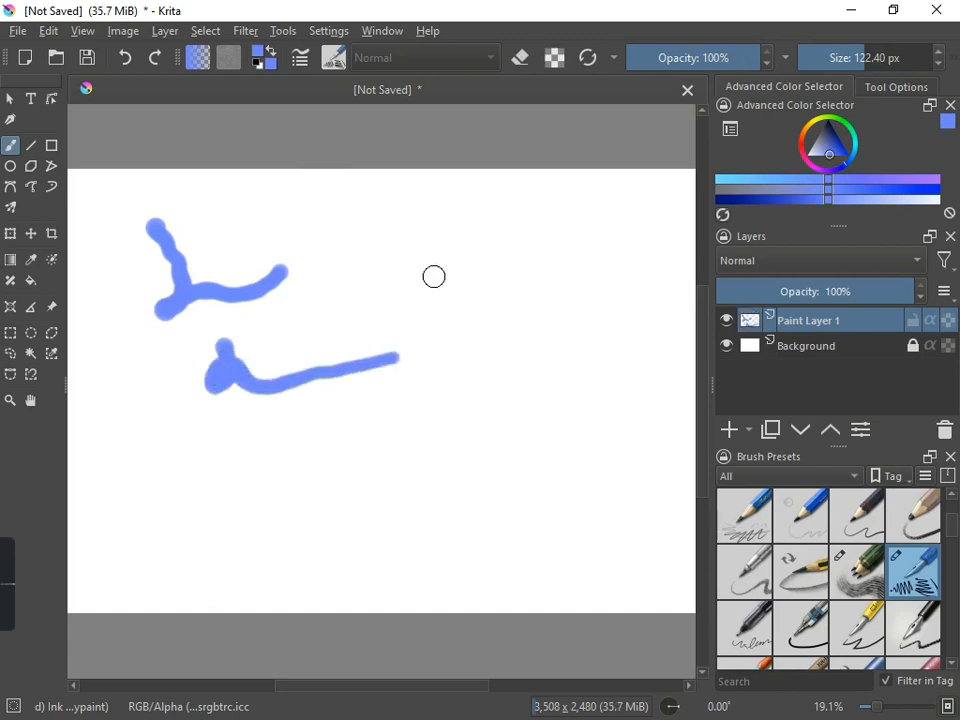
pyautogui.moveTo(434, 266)
pyautogui.mouseDown()
pyautogui.moveTo(316, 307)
pyautogui.moveTo(349, 283)
pyautogui.moveTo(397, 318)
pyautogui.moveTo(465, 343)
pyautogui.mouseUp()
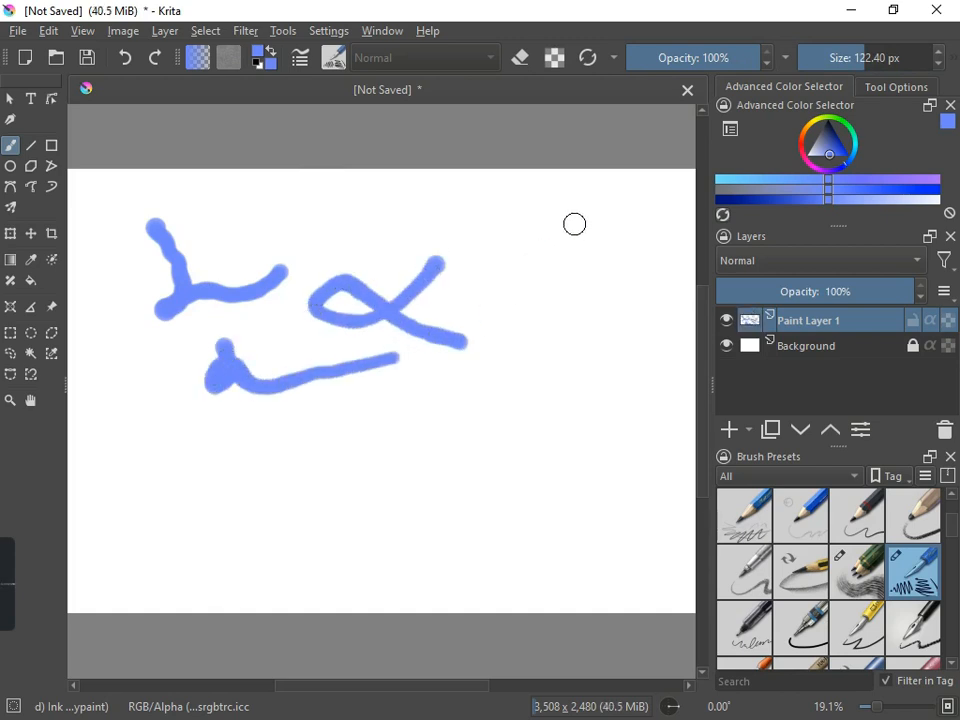
pyautogui.moveTo(574, 224)
pyautogui.mouseDown()
pyautogui.moveTo(565, 327)
pyautogui.moveTo(464, 292)
pyautogui.moveTo(539, 296)
pyautogui.moveTo(574, 340)
pyautogui.moveTo(600, 351)
pyautogui.moveTo(546, 441)
pyautogui.mouseUp()
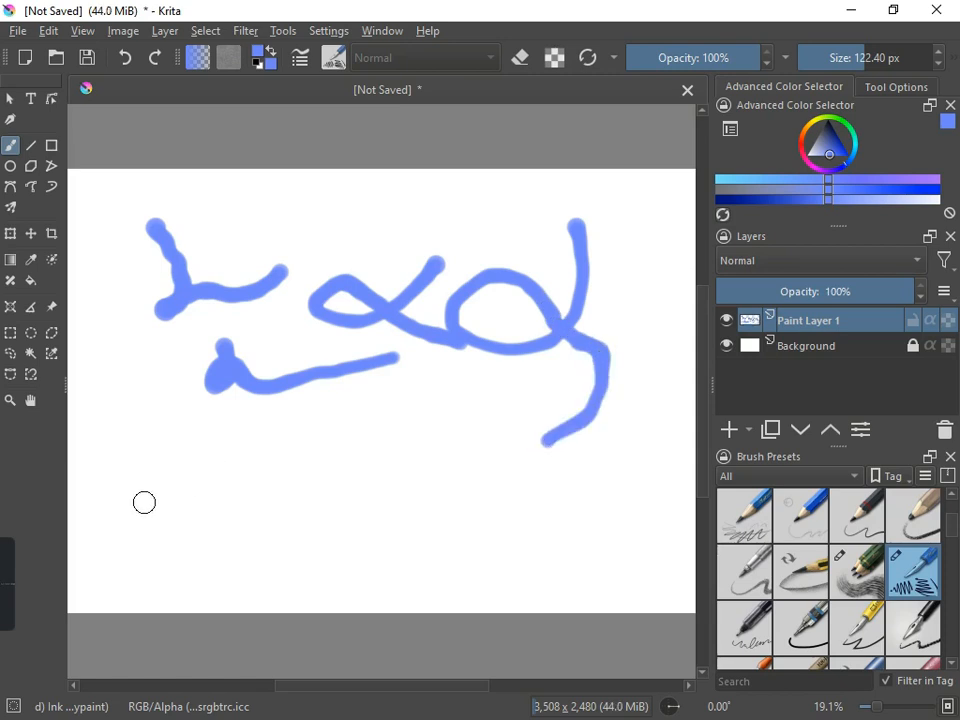
pyautogui.moveTo(118, 467)
pyautogui.mouseDown()
pyautogui.moveTo(126, 538)
pyautogui.moveTo(281, 463)
pyautogui.moveTo(279, 561)
pyautogui.mouseUp()
pyautogui.moveTo(358, 503)
pyautogui.mouseDown()
pyautogui.moveTo(406, 520)
pyautogui.moveTo(476, 499)
pyautogui.moveTo(588, 497)
pyautogui.moveTo(680, 510)
pyautogui.mouseUp()
pyautogui.moveTo(296, 484)
pyautogui.mouseDown()
pyautogui.moveTo(365, 521)
pyautogui.moveTo(455, 517)
pyautogui.moveTo(351, 494)
pyautogui.mouseUp()
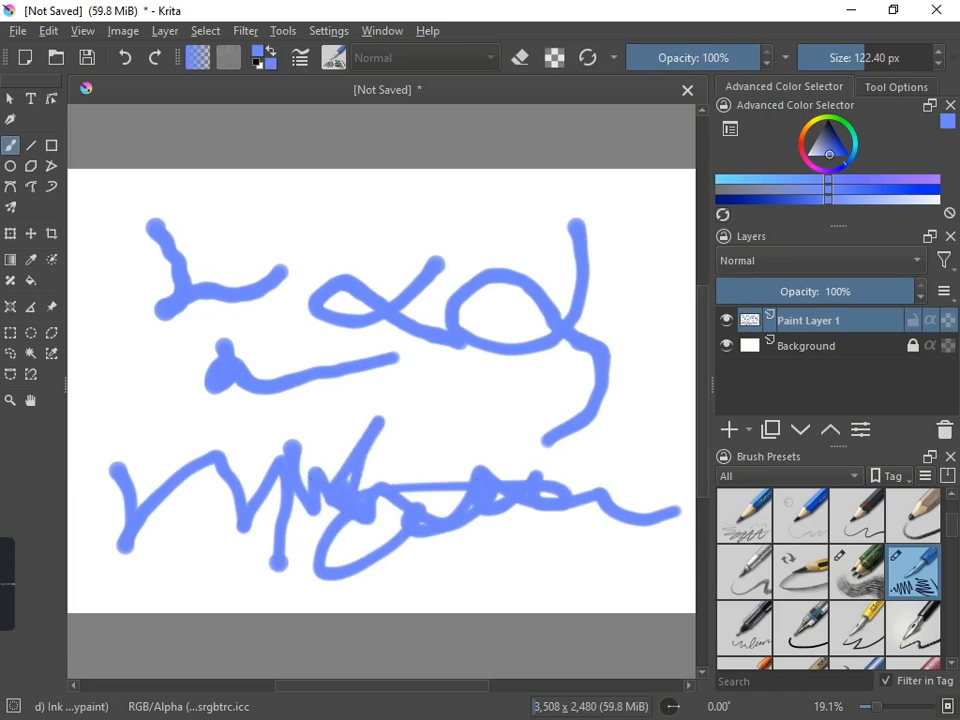
# Undo all the ink pen strokes and the layer replacement, back to the shaded Paint Layer 1
pyautogui.hotkey('ctrl', 'z')
pyautogui.hotkey('ctrl', 'z')
pyautogui.hotkey('ctrl', 'z')
pyautogui.hotkey('ctrl', 'z')
pyautogui.hotkey('ctrl', 'z')
pyautogui.hotkey('ctrl', 'z')
pyautogui.hotkey('ctrl', 'z')
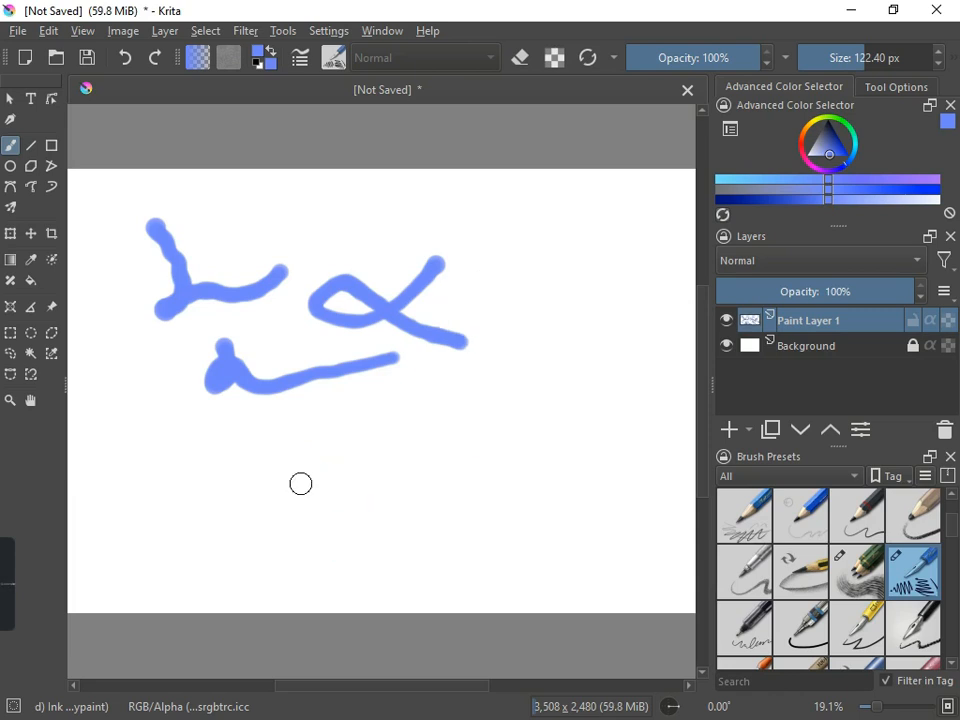
pyautogui.hotkey('ctrl', 'z')
pyautogui.hotkey('ctrl', 'z')
pyautogui.hotkey('ctrl', 'z')
pyautogui.hotkey('ctrl', 'z')
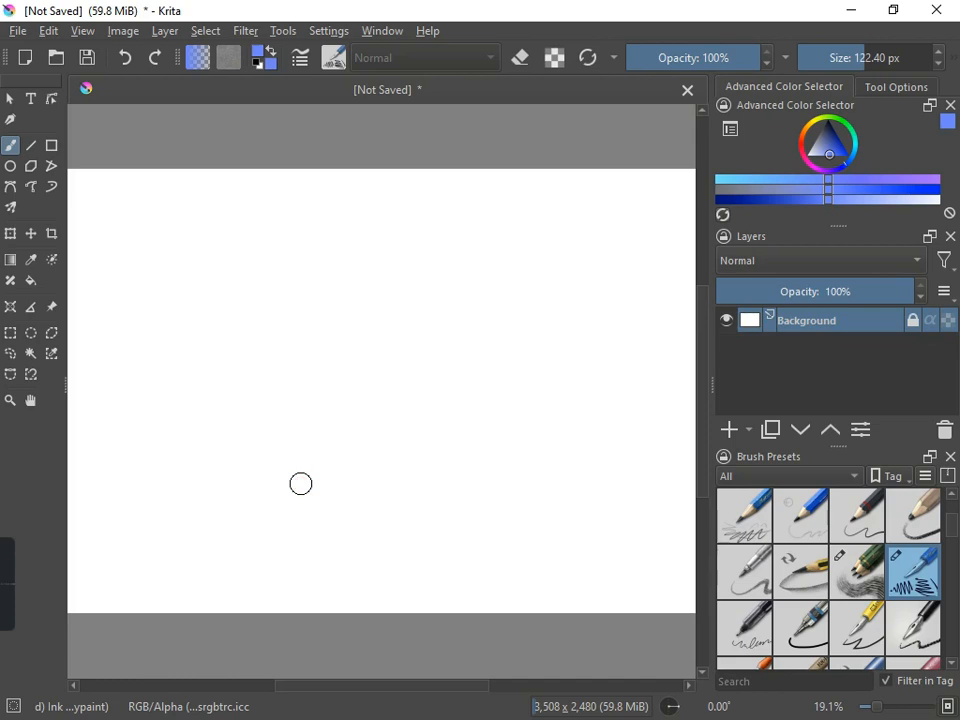
pyautogui.hotkey('ctrl', 'z')
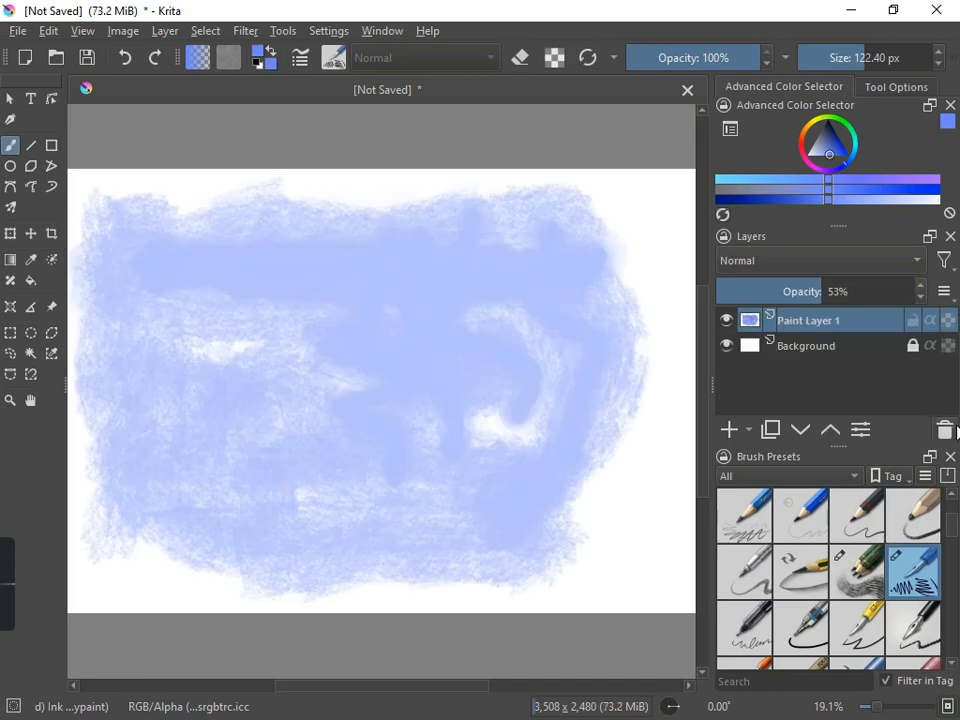
# Delete the shaded Paint Layer 1 and add a new empty paint layer above the background
pyautogui.click(945, 430)
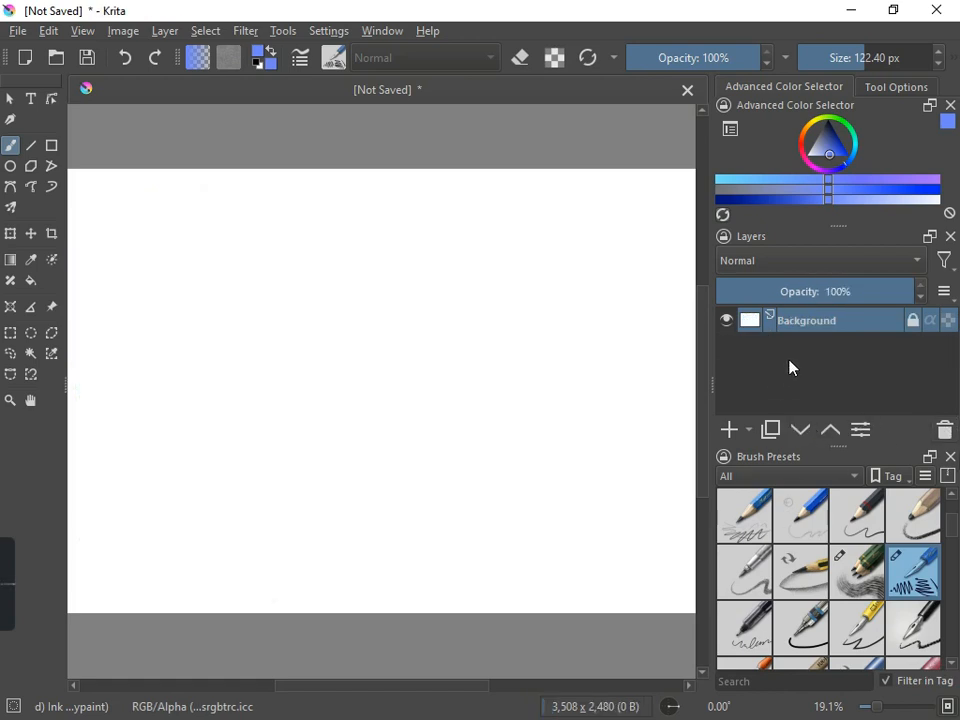
pyautogui.click(746, 436)
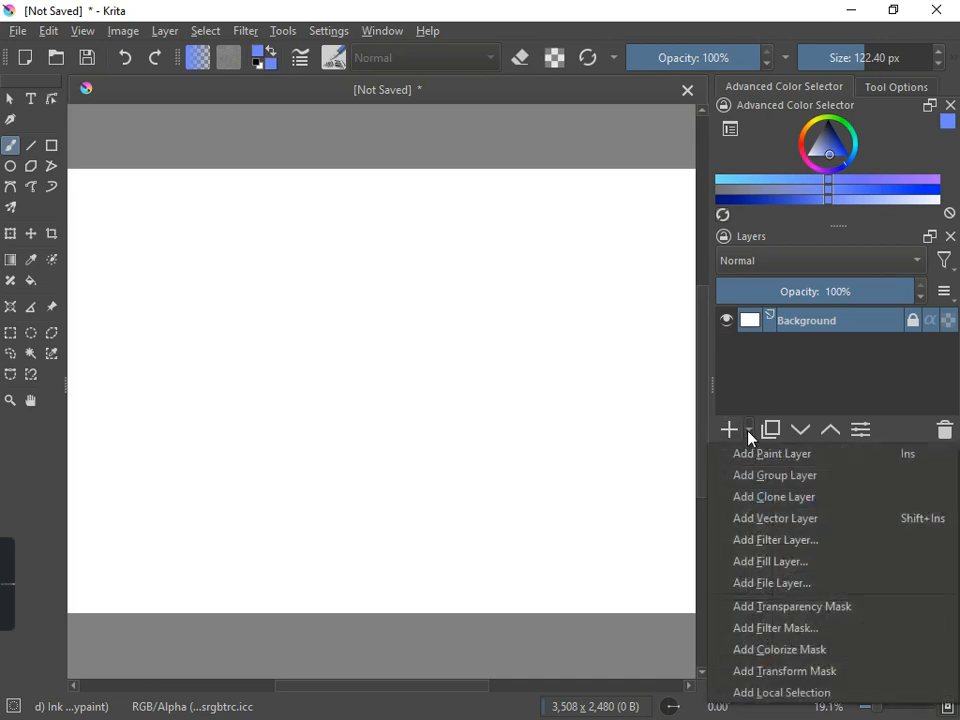
pyautogui.click(749, 432)
pyautogui.click(729, 430)
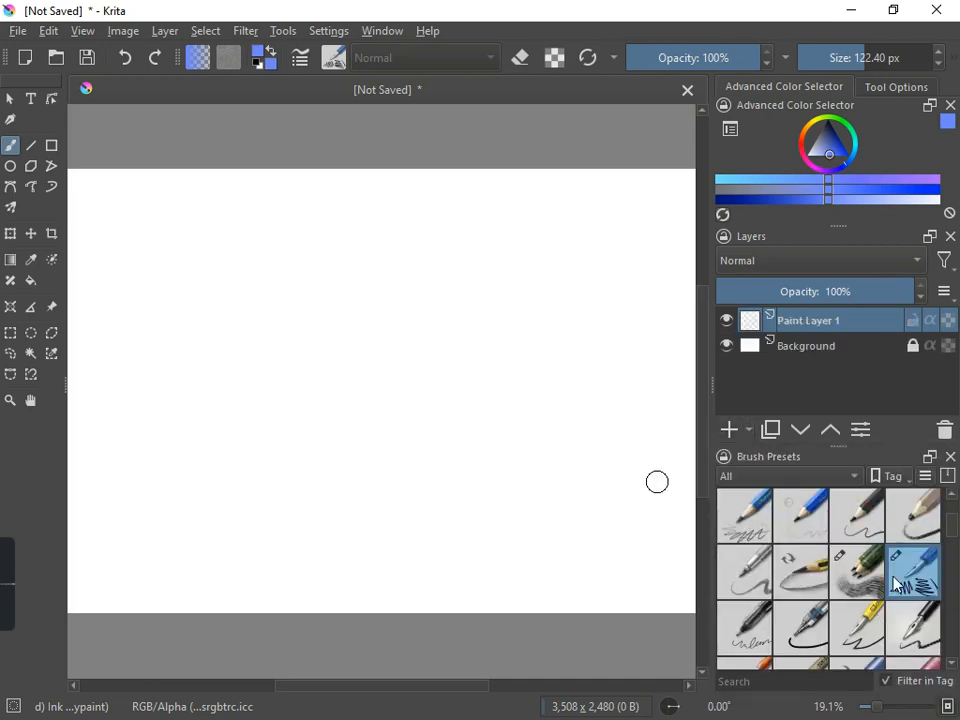
# Choose the Ink-8 Sumi-e brush preset and set its size to 561.88 px
pyautogui.scroll(-3, 925, 622)
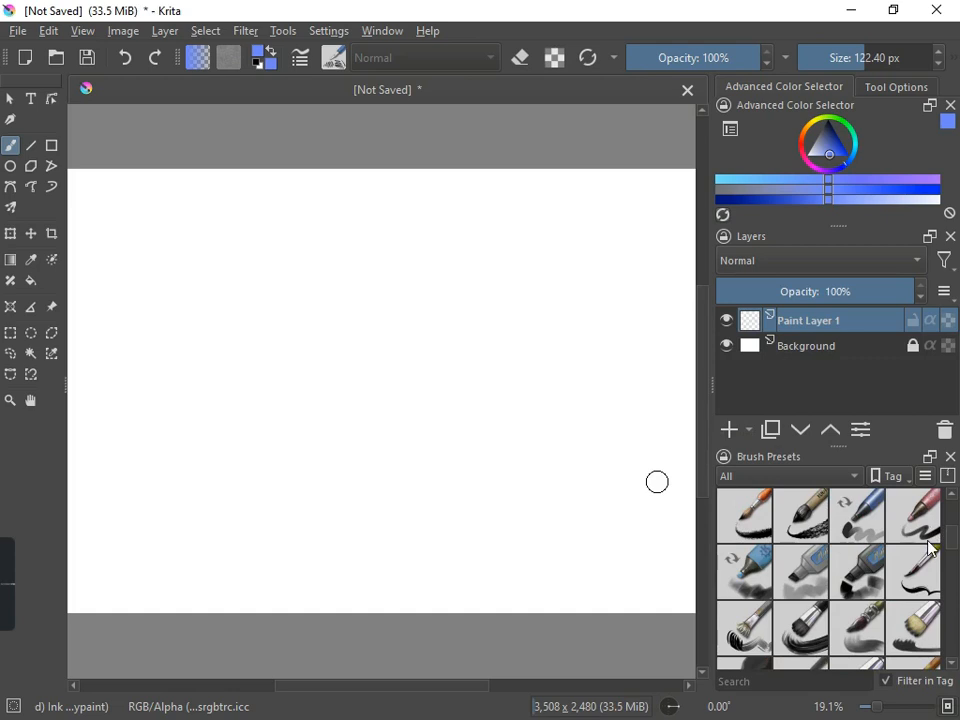
pyautogui.scroll(2, 927, 550)
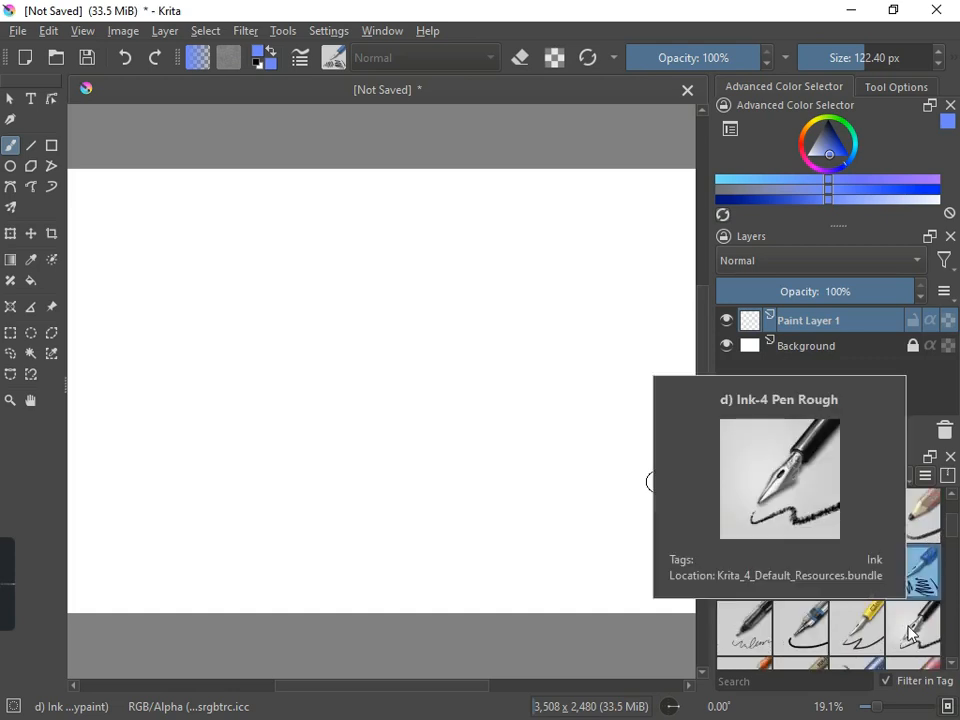
pyautogui.scroll(-2, 912, 638)
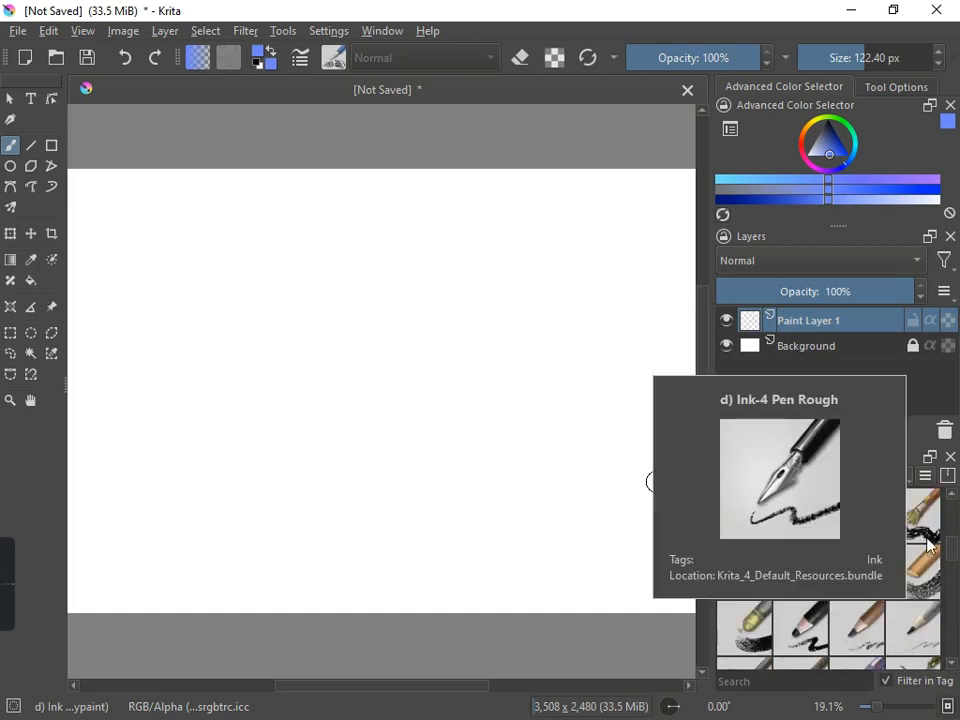
pyautogui.scroll(1, 928, 545)
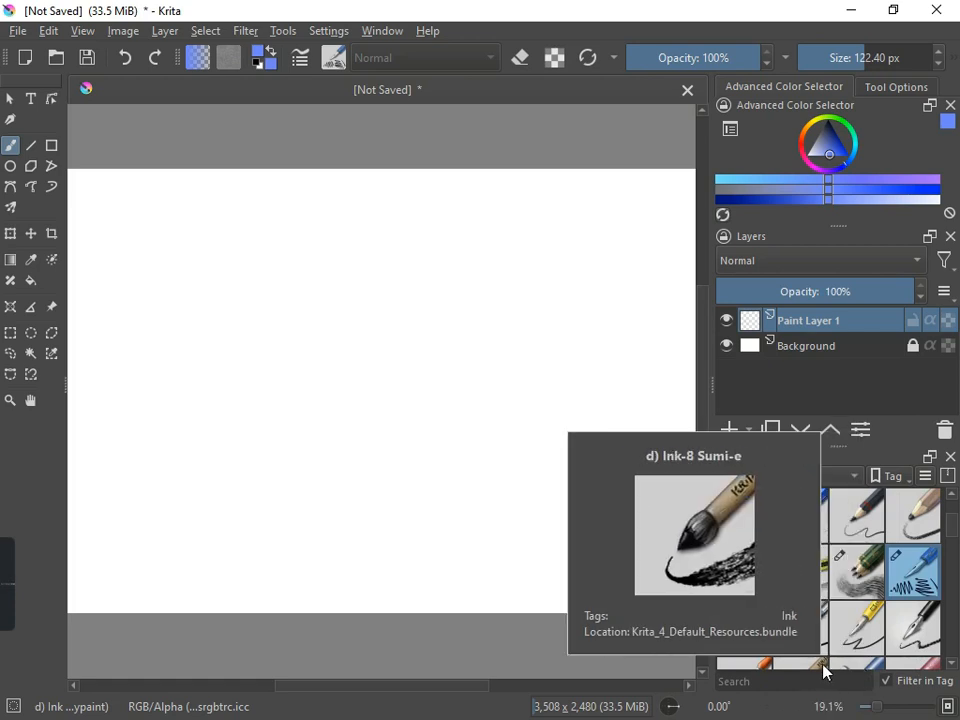
pyautogui.click(822, 666)
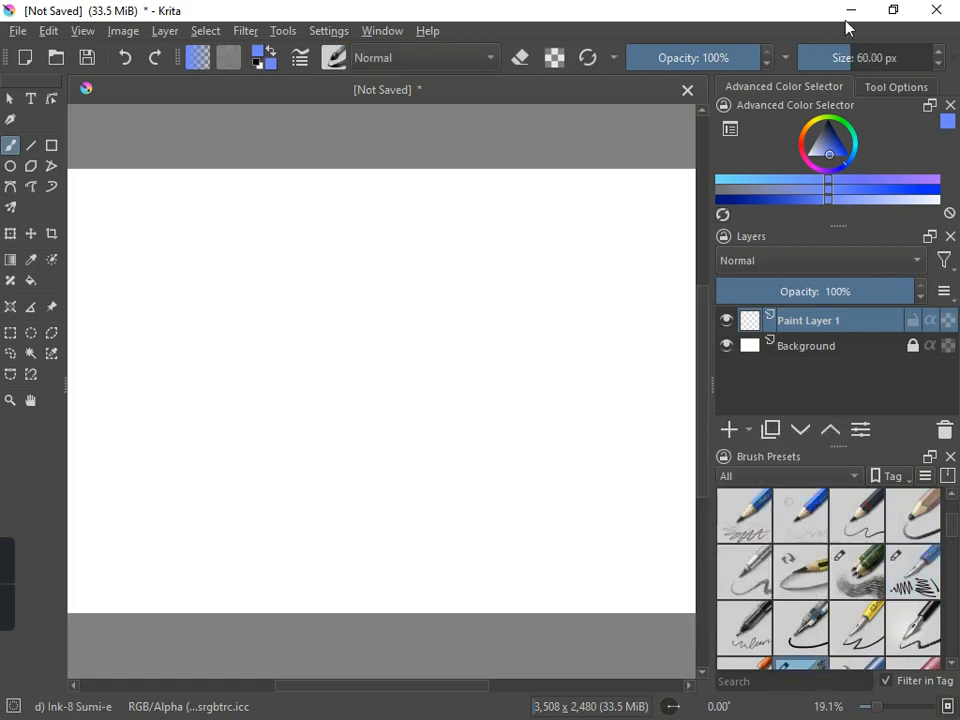
pyautogui.moveTo(845, 59); pyautogui.dragTo(884, 66)
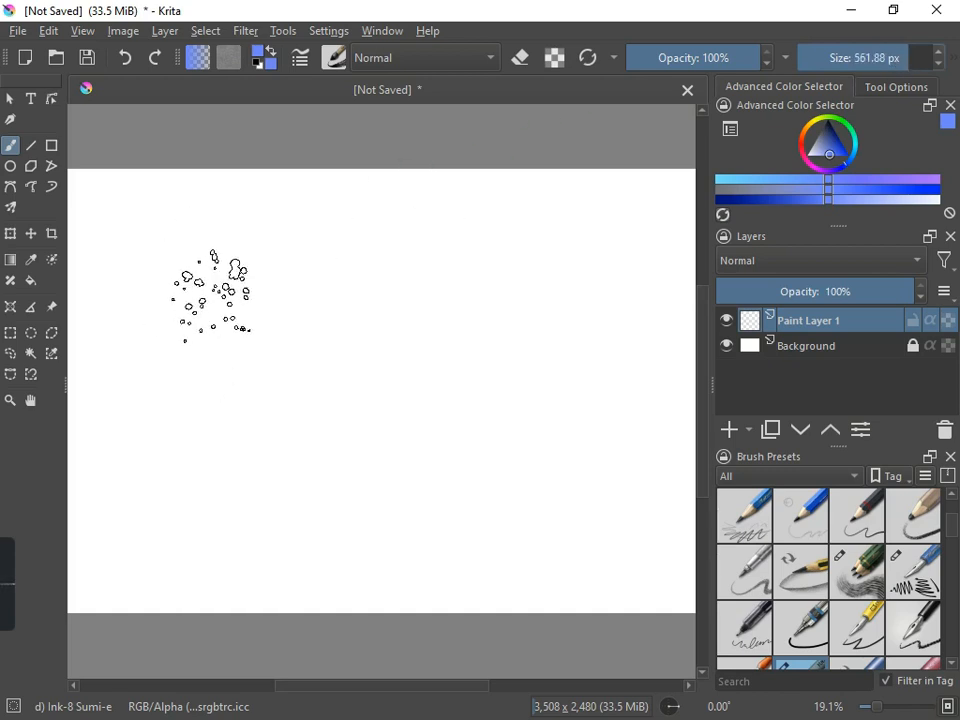
# Paint a thick wavy blue stroke across the canvas and a broad horizontal band over its upper part
pyautogui.moveTo(212, 295)
pyautogui.mouseDown()
pyautogui.moveTo(208, 373)
pyautogui.moveTo(230, 388)
pyautogui.moveTo(300, 380)
pyautogui.mouseUp()
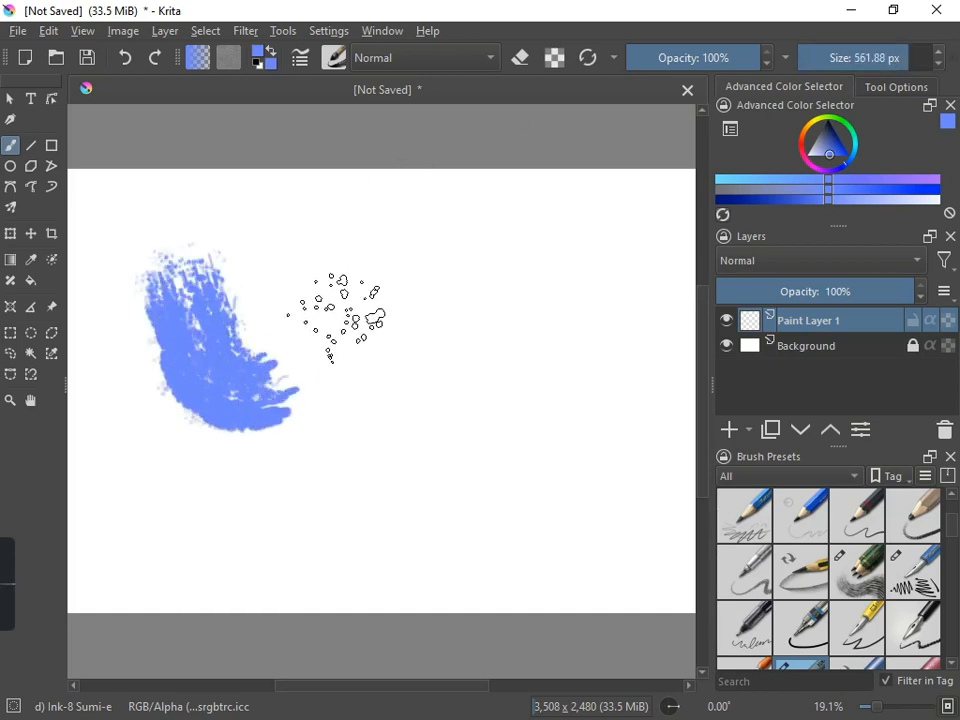
pyautogui.moveTo(335, 318)
pyautogui.mouseDown()
pyautogui.moveTo(377, 287)
pyautogui.moveTo(418, 275)
pyautogui.moveTo(439, 289)
pyautogui.moveTo(435, 364)
pyautogui.mouseUp()
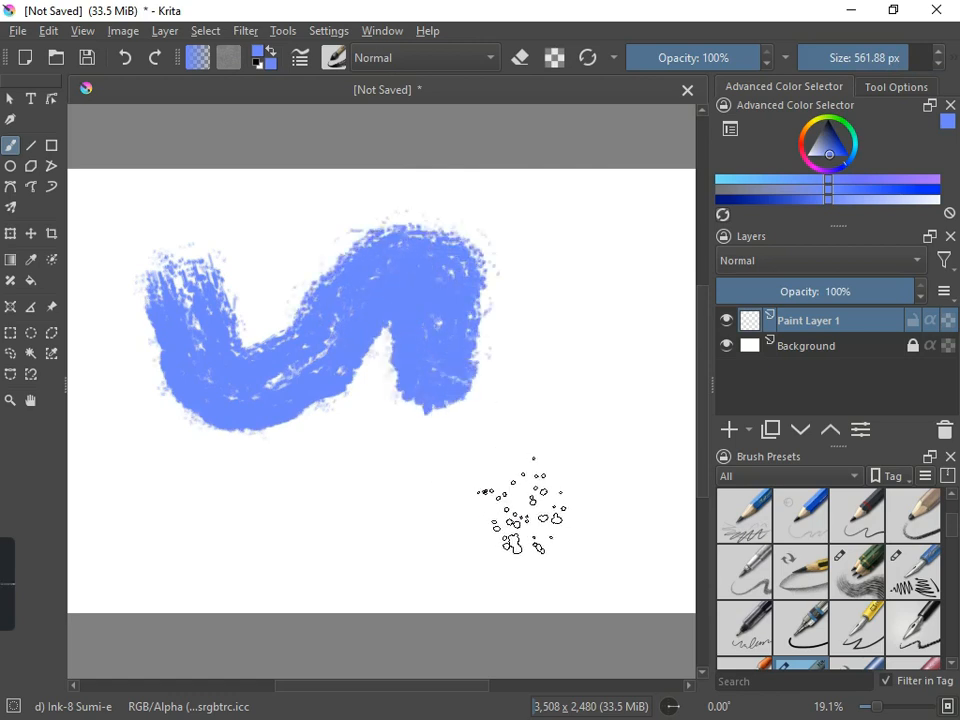
pyautogui.moveTo(525, 505); pyautogui.dragTo(566, 520)
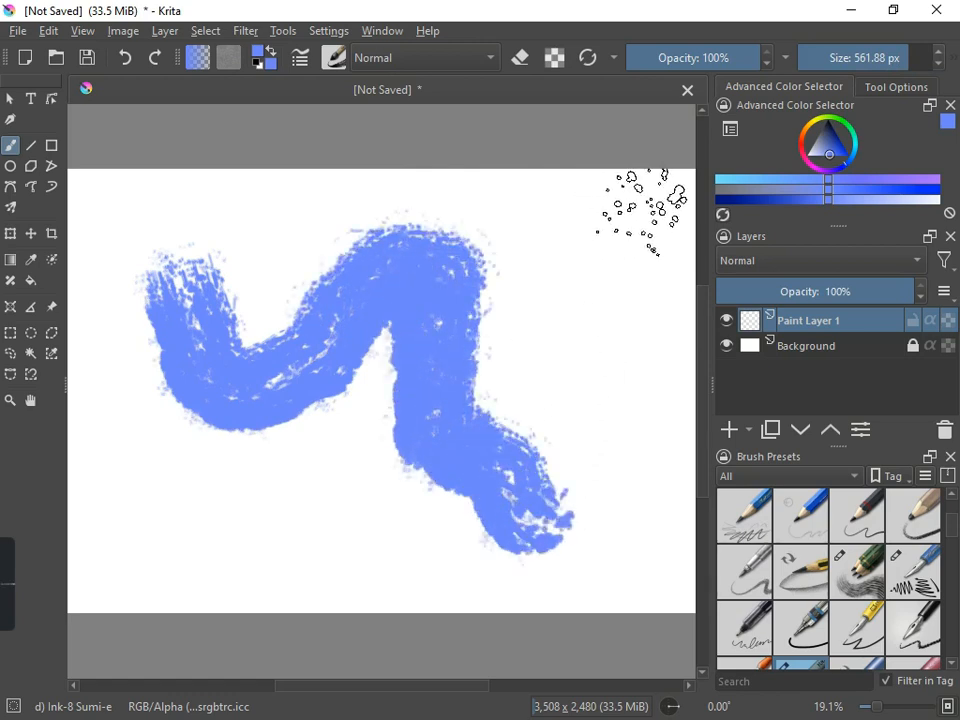
pyautogui.moveTo(642, 212)
pyautogui.mouseDown()
pyautogui.moveTo(636, 253)
pyautogui.moveTo(615, 281)
pyautogui.moveTo(636, 272)
pyautogui.moveTo(626, 283)
pyautogui.mouseUp()
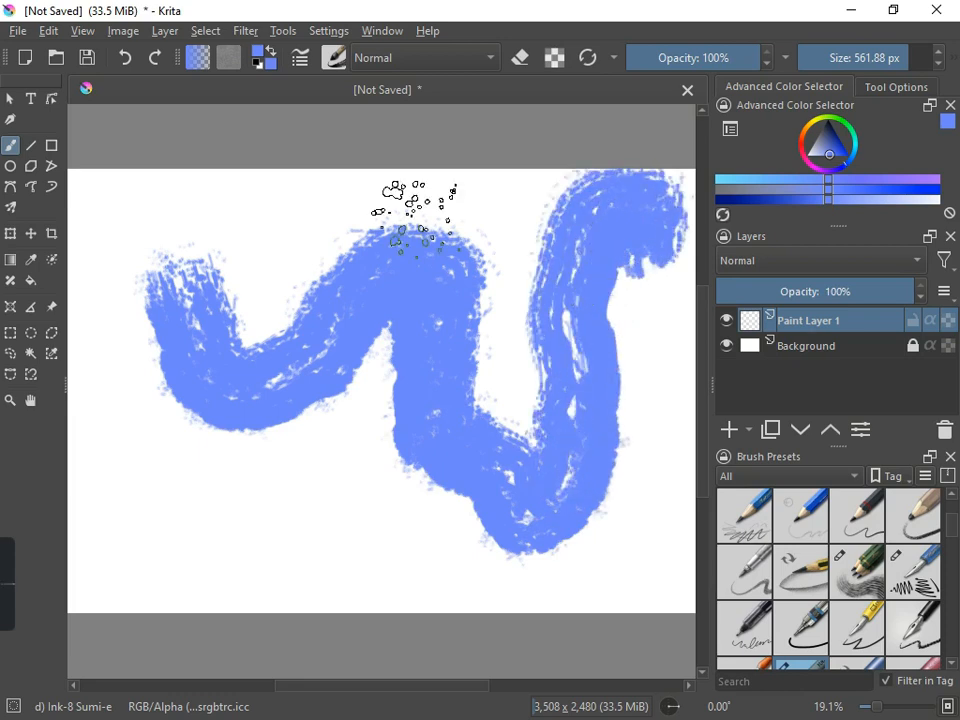
pyautogui.moveTo(413, 217)
pyautogui.mouseDown()
pyautogui.moveTo(330, 232)
pyautogui.moveTo(208, 227)
pyautogui.moveTo(204, 218)
pyautogui.moveTo(230, 242)
pyautogui.mouseUp()
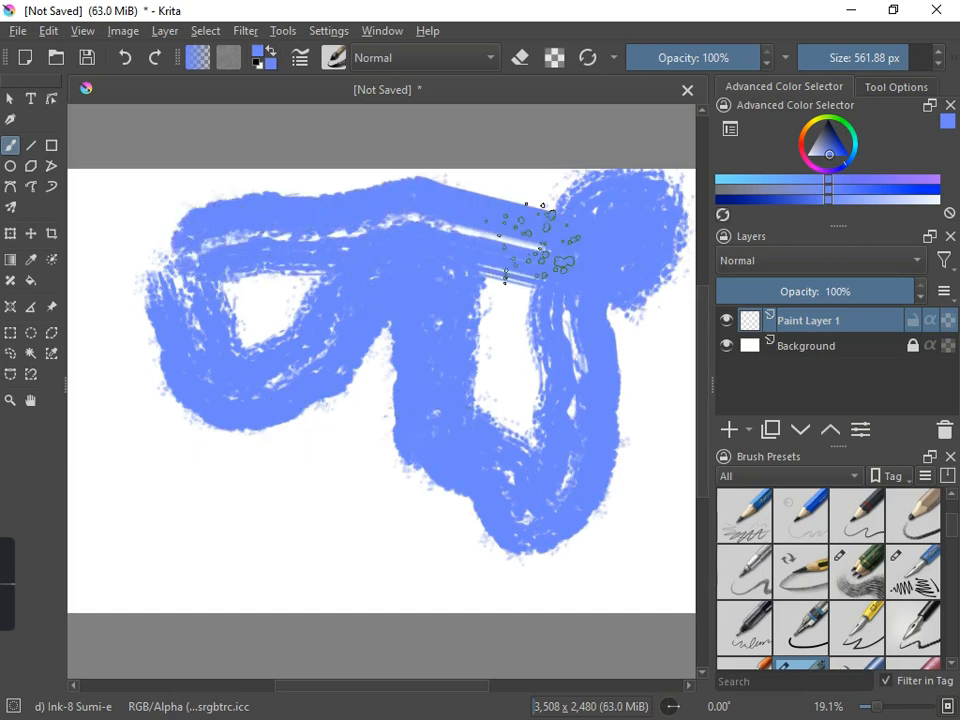
# Swap the foreground and background colors, and delete Paint Layer 1 with its blue strokes
pyautogui.press('x')
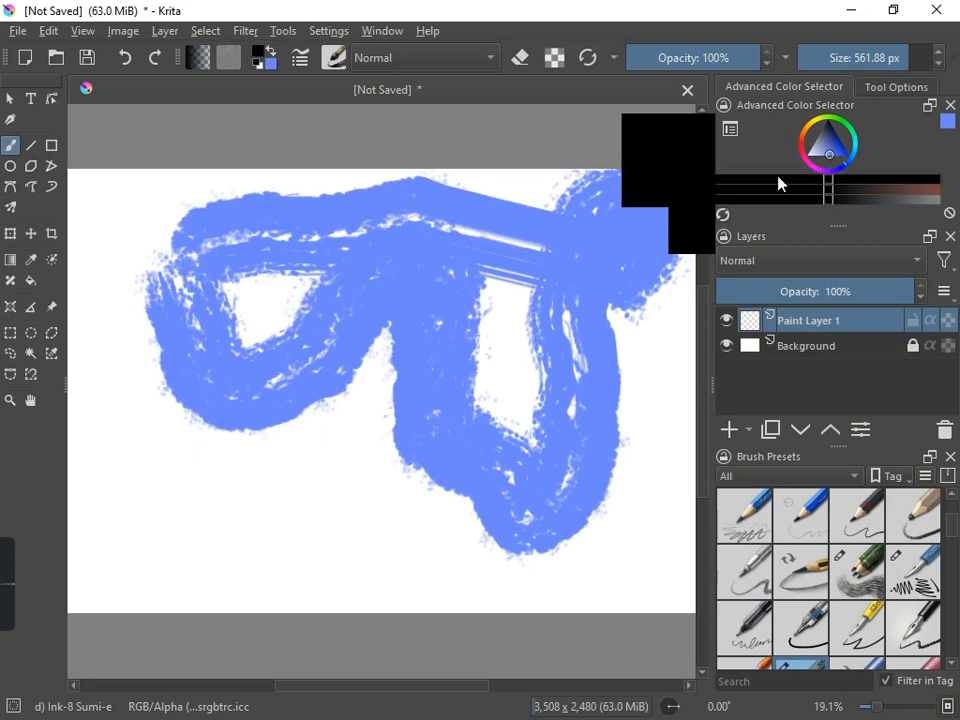
pyautogui.press('Delete')
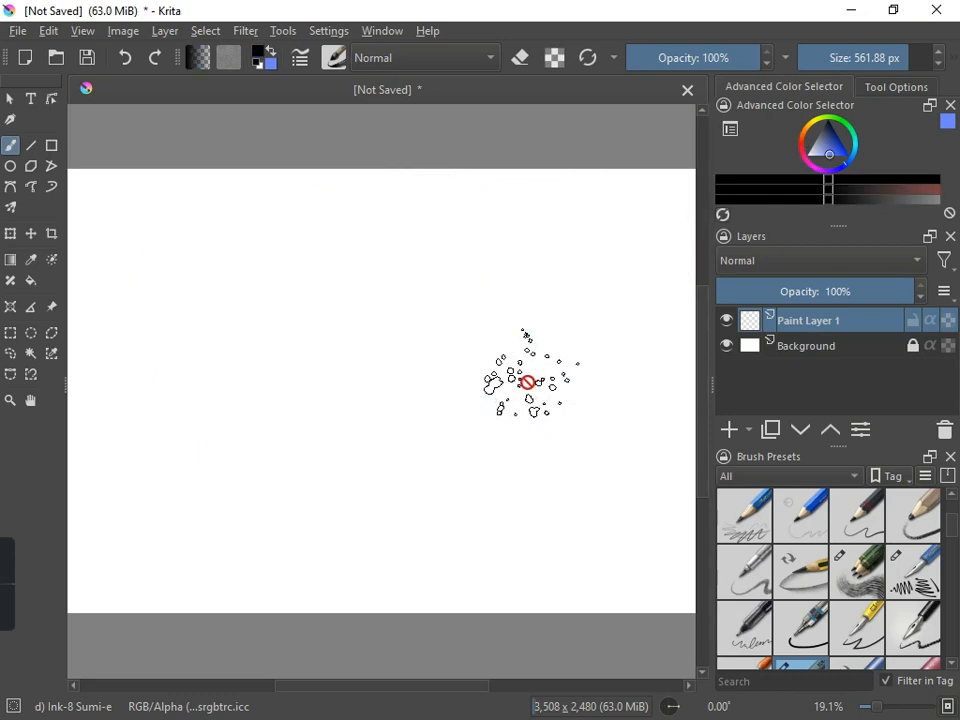
pyautogui.hotkey('shift', 'Delete')
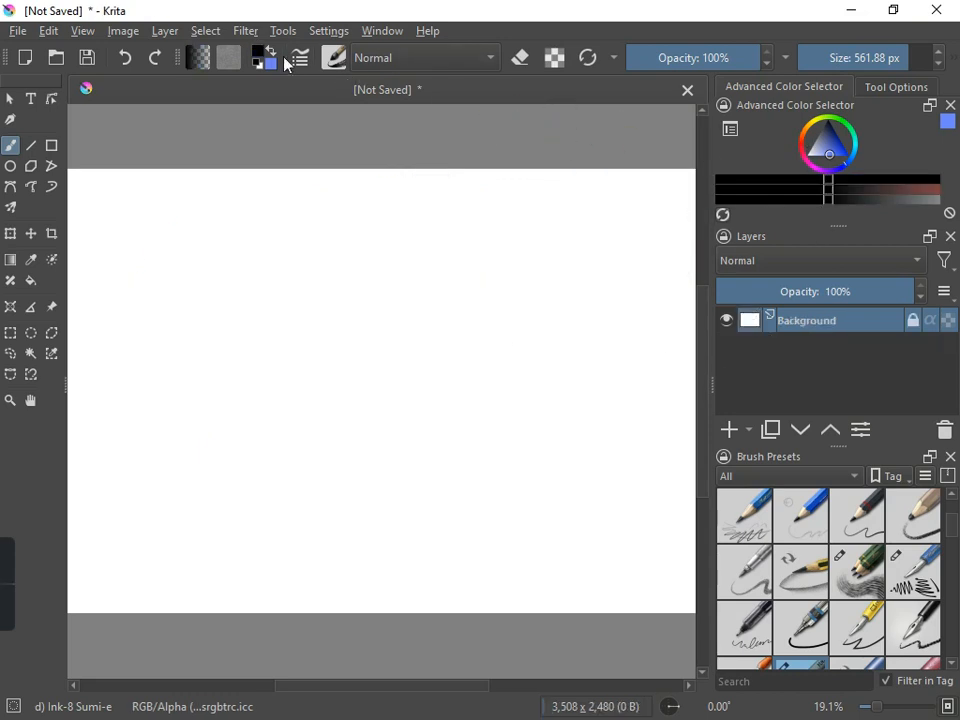
# Set the foreground color to red #e82b4c, starting from the Lineart Red swatch
pyautogui.click(250, 56)
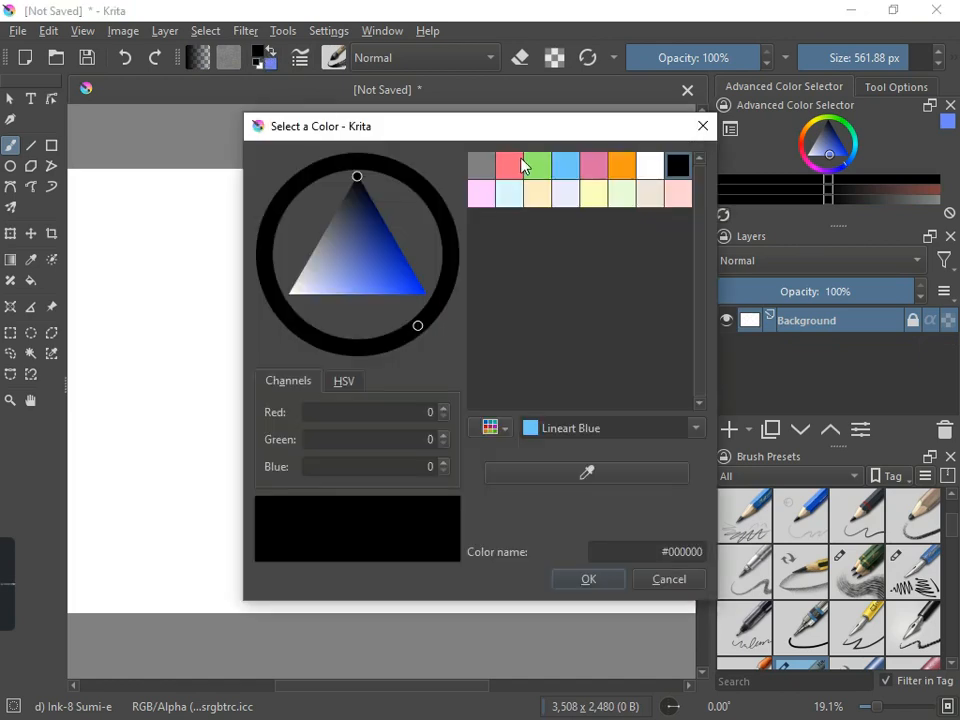
pyautogui.click(518, 162)
pyautogui.moveTo(388, 282); pyautogui.dragTo(426, 294)
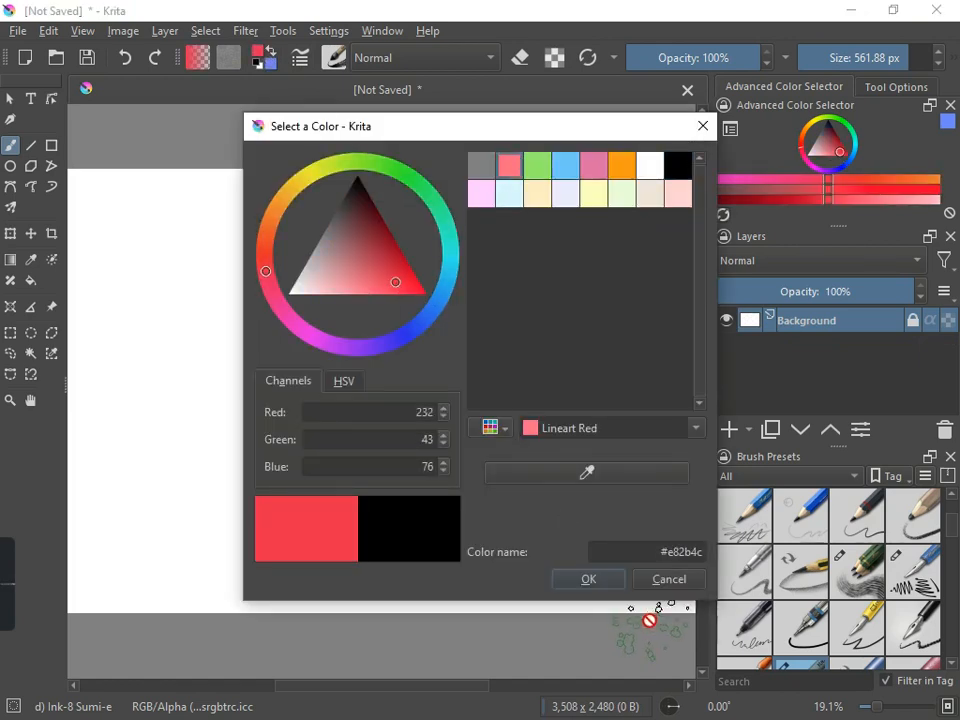
pyautogui.click(608, 587)
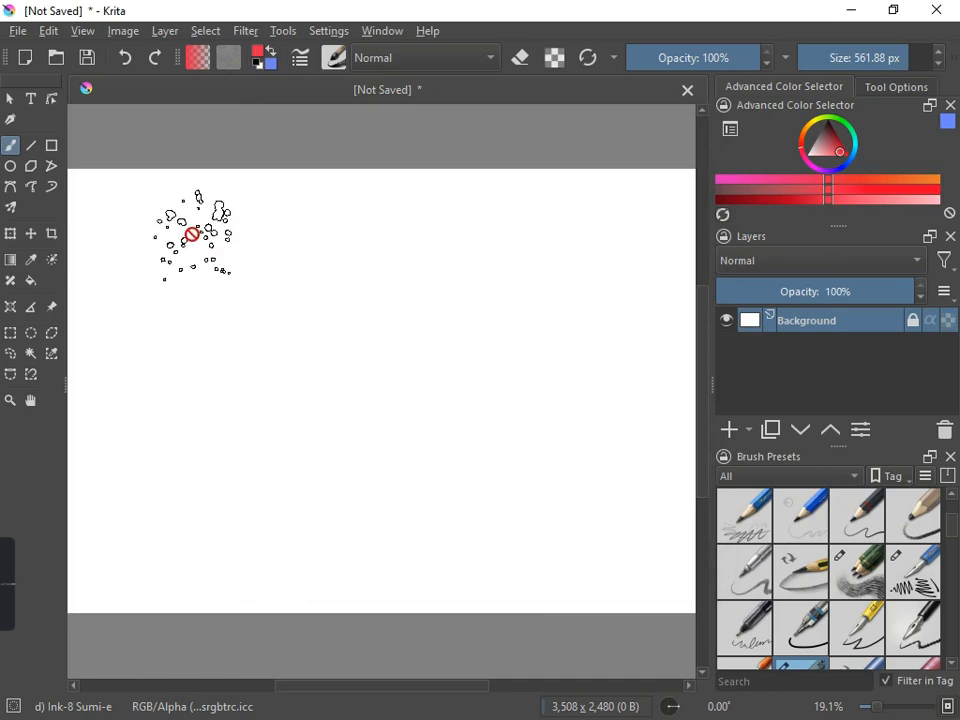
# Add a new paint layer above the background and paint thick red Sumi-e strokes in a wave and a closed loop
pyautogui.click(274, 268)
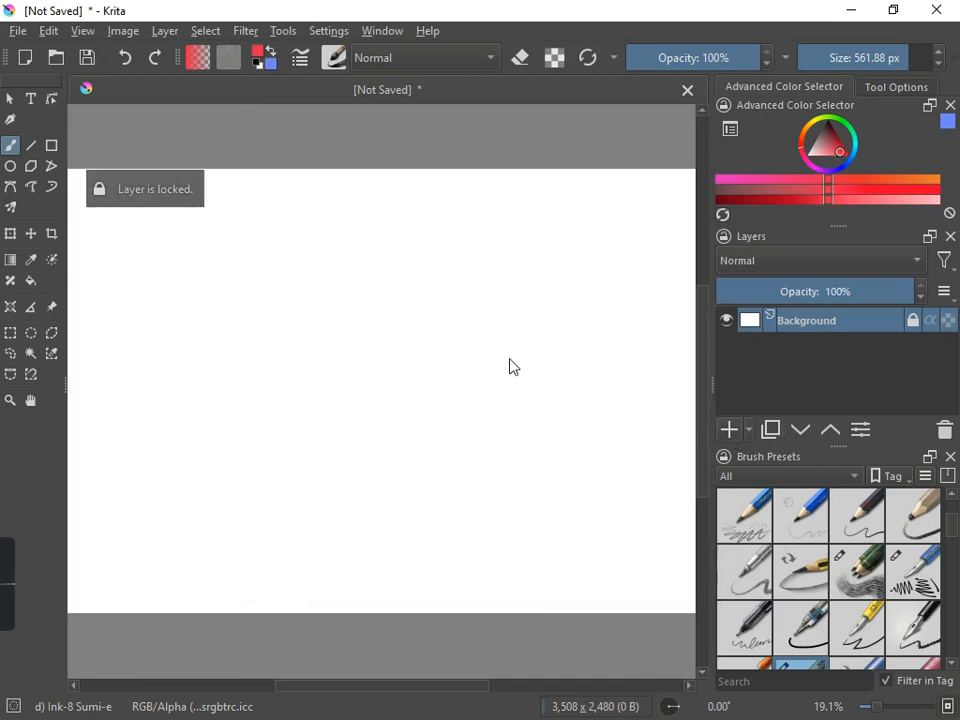
pyautogui.press('Insert')
pyautogui.moveTo(171, 279); pyautogui.dragTo(225, 290)
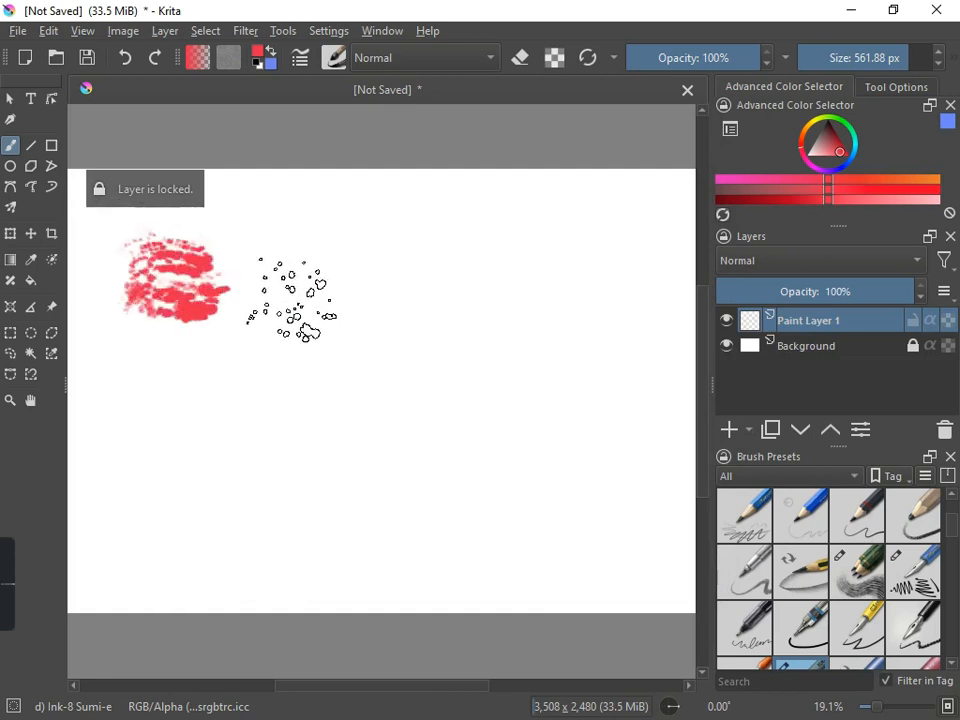
pyautogui.moveTo(292, 300)
pyautogui.mouseDown()
pyautogui.moveTo(329, 318)
pyautogui.moveTo(374, 300)
pyautogui.moveTo(387, 288)
pyautogui.moveTo(388, 264)
pyautogui.moveTo(431, 229)
pyautogui.moveTo(453, 239)
pyautogui.moveTo(482, 330)
pyautogui.moveTo(521, 339)
pyautogui.mouseUp()
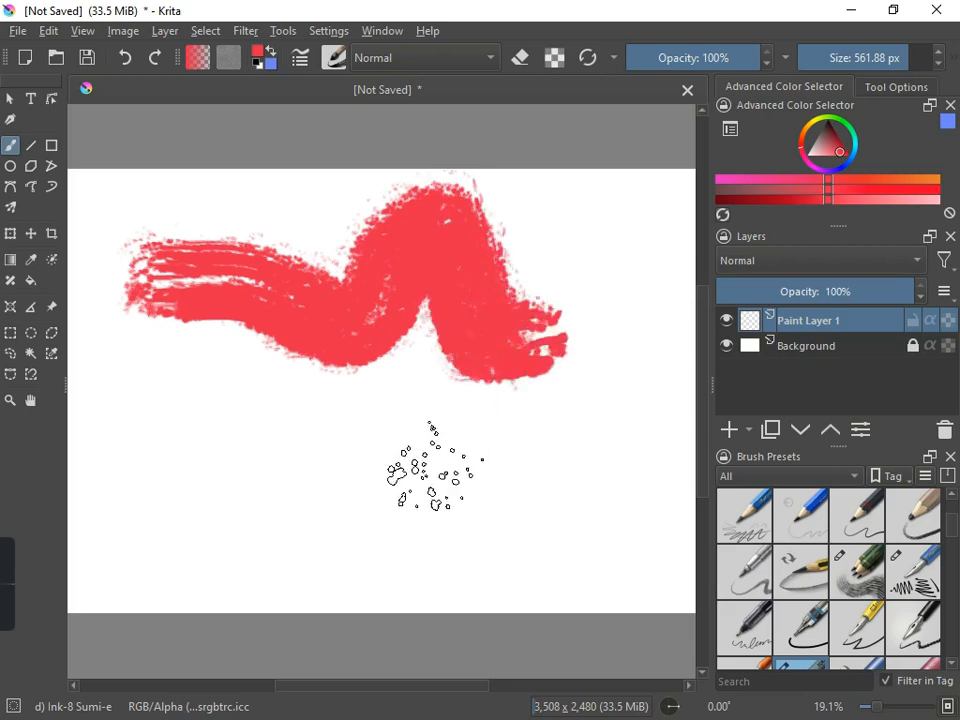
pyautogui.moveTo(435, 465)
pyautogui.mouseDown()
pyautogui.moveTo(167, 450)
pyautogui.moveTo(146, 412)
pyautogui.moveTo(141, 328)
pyautogui.moveTo(182, 276)
pyautogui.moveTo(214, 282)
pyautogui.moveTo(204, 268)
pyautogui.moveTo(225, 343)
pyautogui.moveTo(214, 332)
pyautogui.moveTo(238, 382)
pyautogui.moveTo(296, 336)
pyautogui.moveTo(289, 328)
pyautogui.moveTo(478, 418)
pyautogui.mouseUp()
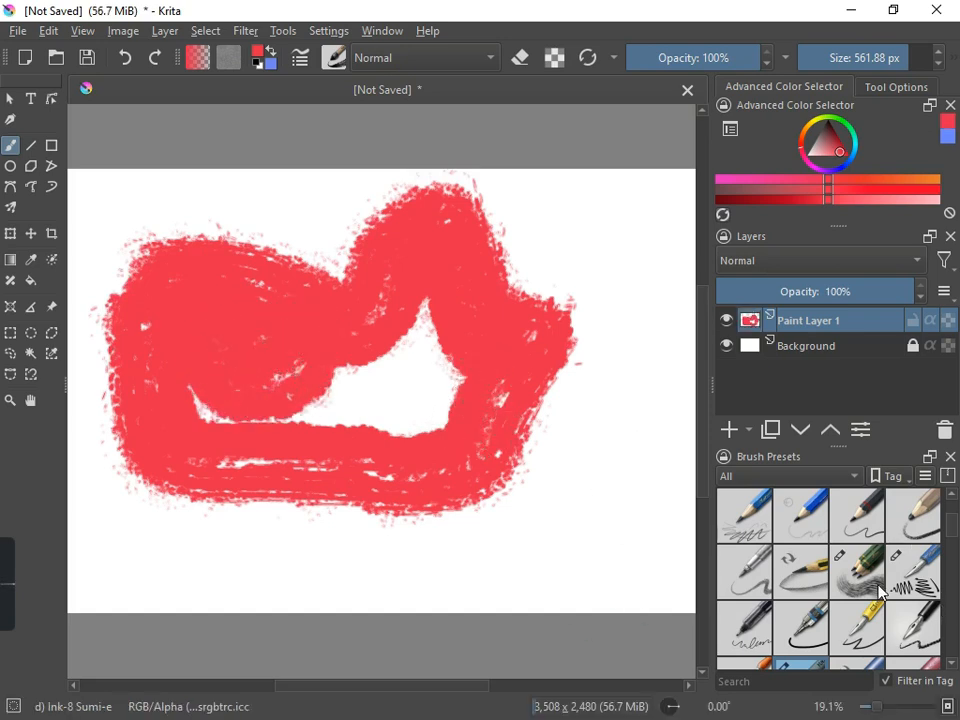
# Browse the brush presets down to the stamps and clear the red strokes from Paint Layer 1
pyautogui.scroll(-3, 880, 591)
pyautogui.scroll(-5, 903, 607)
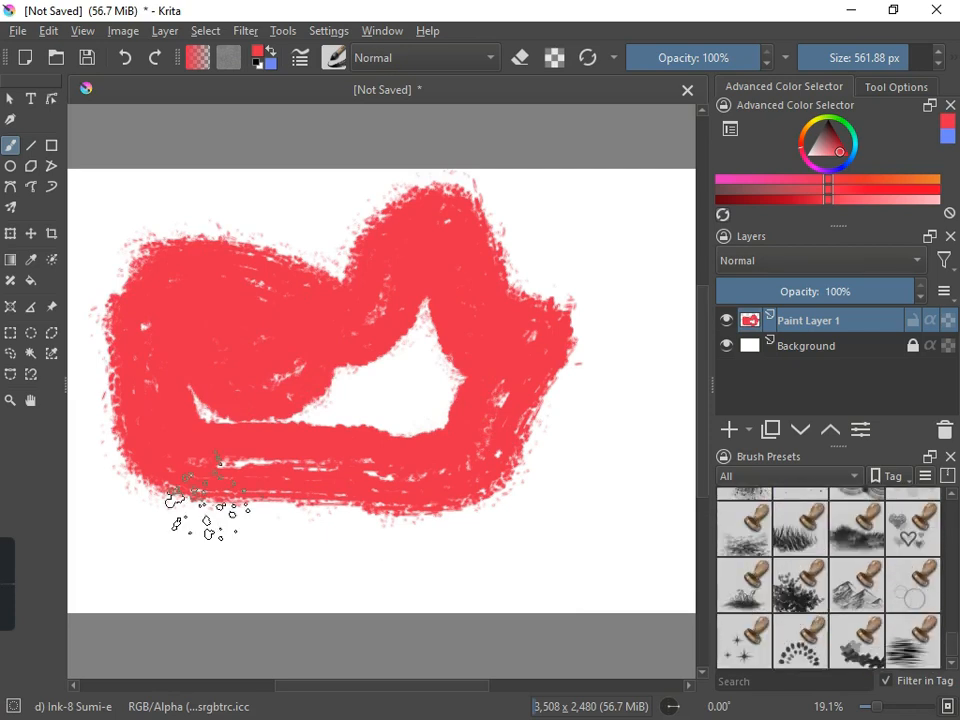
pyautogui.press('Delete')
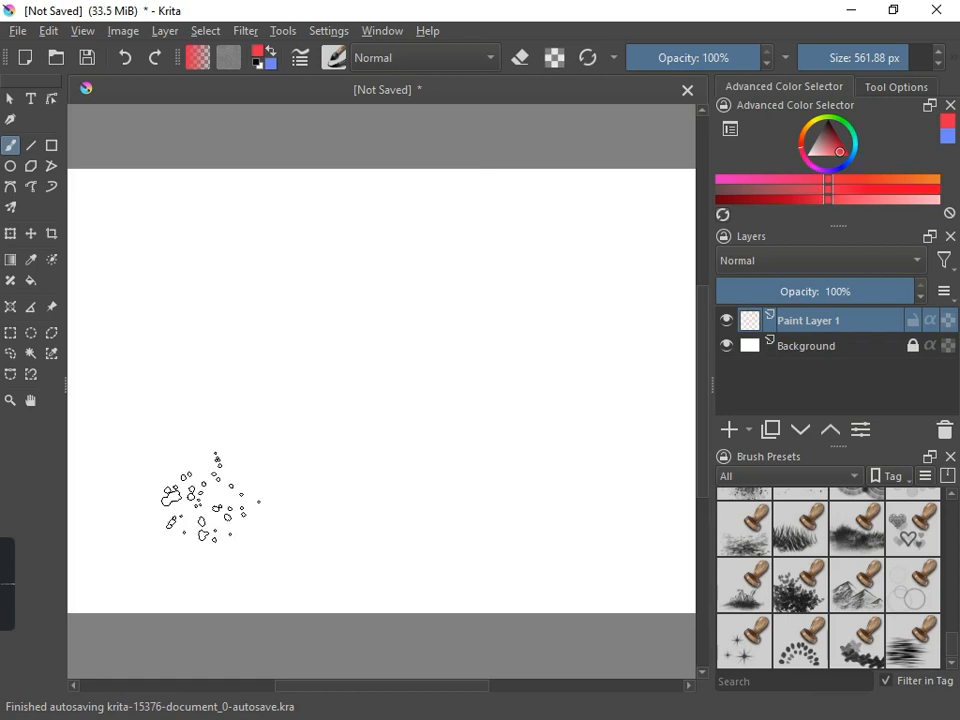
# Choose the Stamp Water brush preset and cover most of the canvas with red horizontal streaks
pyautogui.click(921, 649)
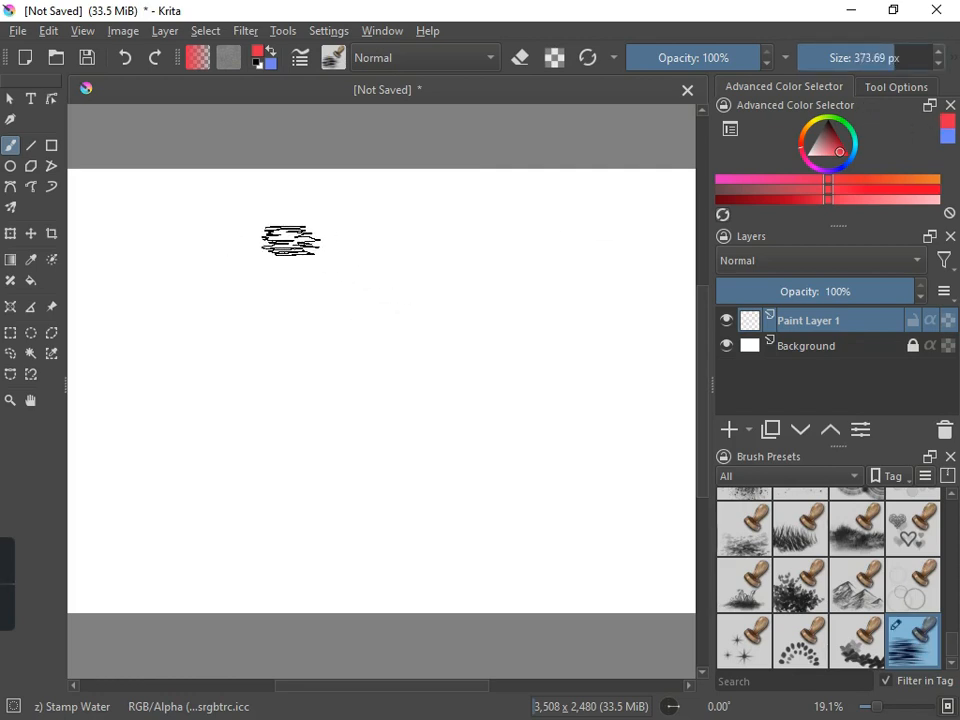
pyautogui.moveTo(289, 240)
pyautogui.mouseDown()
pyautogui.moveTo(298, 316)
pyautogui.moveTo(295, 348)
pyautogui.mouseUp()
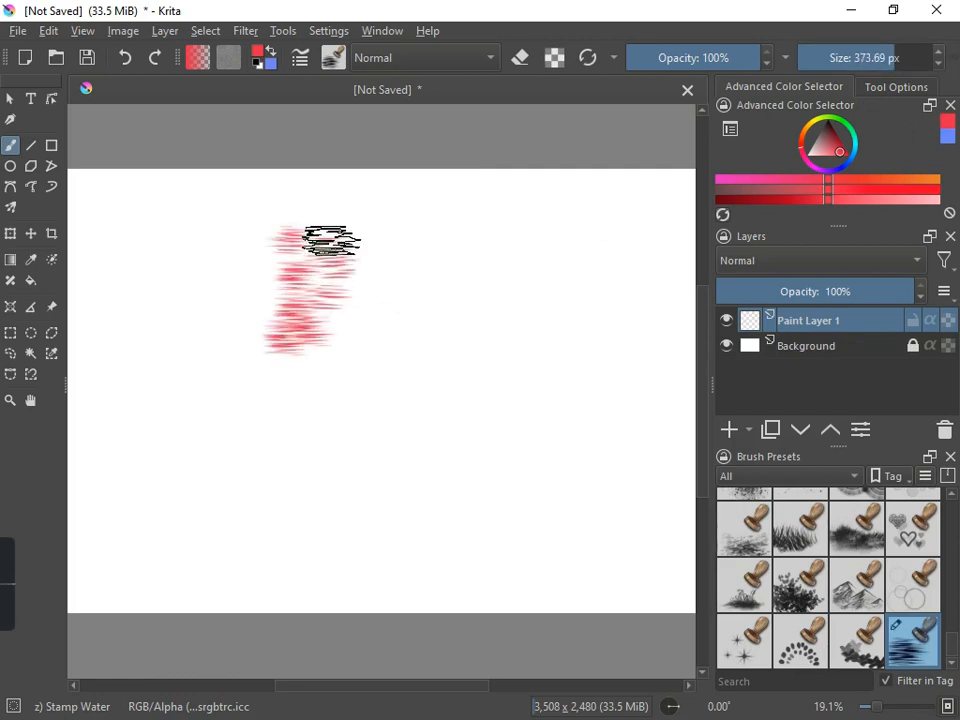
pyautogui.moveTo(330, 242)
pyautogui.mouseDown()
pyautogui.moveTo(420, 310)
pyautogui.moveTo(450, 297)
pyautogui.moveTo(510, 222)
pyautogui.moveTo(587, 236)
pyautogui.moveTo(618, 298)
pyautogui.moveTo(560, 394)
pyautogui.moveTo(413, 413)
pyautogui.moveTo(259, 404)
pyautogui.moveTo(371, 434)
pyautogui.moveTo(370, 312)
pyautogui.moveTo(357, 297)
pyautogui.moveTo(323, 388)
pyautogui.moveTo(421, 357)
pyautogui.moveTo(583, 327)
pyautogui.moveTo(567, 290)
pyautogui.moveTo(536, 266)
pyautogui.moveTo(523, 346)
pyautogui.moveTo(478, 366)
pyautogui.moveTo(520, 365)
pyautogui.moveTo(432, 408)
pyautogui.moveTo(364, 330)
pyautogui.moveTo(370, 308)
pyautogui.moveTo(265, 297)
pyautogui.moveTo(293, 265)
pyautogui.moveTo(143, 266)
pyautogui.moveTo(188, 225)
pyautogui.moveTo(200, 357)
pyautogui.moveTo(235, 340)
pyautogui.moveTo(220, 335)
pyautogui.moveTo(262, 462)
pyautogui.moveTo(200, 352)
pyautogui.moveTo(192, 217)
pyautogui.moveTo(143, 263)
pyautogui.moveTo(101, 366)
pyautogui.moveTo(155, 382)
pyautogui.moveTo(200, 435)
pyautogui.moveTo(265, 234)
pyautogui.moveTo(367, 216)
pyautogui.moveTo(431, 228)
pyautogui.moveTo(441, 241)
pyautogui.moveTo(436, 306)
pyautogui.moveTo(367, 373)
pyautogui.moveTo(431, 422)
pyautogui.moveTo(514, 456)
pyautogui.moveTo(341, 510)
pyautogui.moveTo(262, 417)
pyautogui.moveTo(141, 433)
pyautogui.moveTo(204, 608)
pyautogui.moveTo(154, 524)
pyautogui.moveTo(108, 396)
pyautogui.moveTo(128, 245)
pyautogui.moveTo(126, 595)
pyautogui.moveTo(369, 573)
pyautogui.moveTo(250, 511)
pyautogui.moveTo(239, 576)
pyautogui.moveTo(503, 589)
pyautogui.moveTo(584, 449)
pyautogui.moveTo(625, 222)
pyautogui.moveTo(650, 199)
pyautogui.moveTo(673, 381)
pyautogui.moveTo(647, 541)
pyautogui.moveTo(486, 512)
pyautogui.moveTo(497, 510)
pyautogui.moveTo(416, 242)
pyautogui.moveTo(157, 193)
pyautogui.moveTo(327, 232)
pyautogui.moveTo(631, 203)
pyautogui.moveTo(71, 274)
pyautogui.moveTo(118, 214)
pyautogui.moveTo(86, 469)
pyautogui.moveTo(117, 603)
pyautogui.moveTo(249, 510)
pyautogui.moveTo(197, 519)
pyautogui.moveTo(298, 536)
pyautogui.moveTo(345, 500)
pyautogui.moveTo(471, 489)
pyautogui.moveTo(349, 450)
pyautogui.moveTo(508, 471)
pyautogui.moveTo(690, 252)
pyautogui.moveTo(671, 328)
pyautogui.moveTo(469, 193)
pyautogui.moveTo(459, 221)
pyautogui.moveTo(597, 411)
pyautogui.mouseUp()
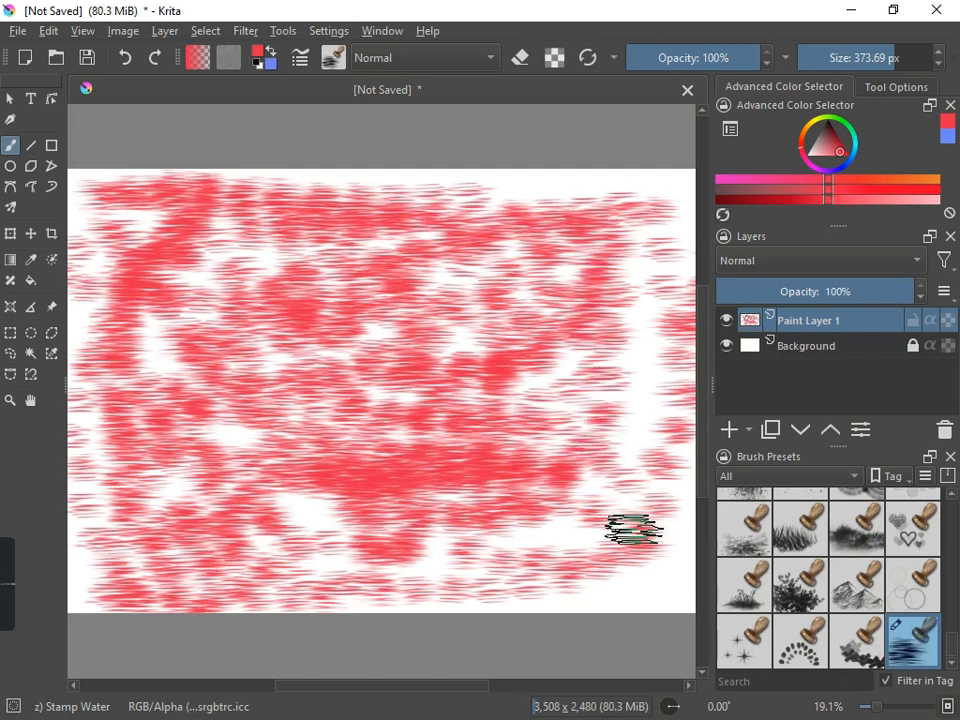
# Undo the edits back to the blue-shaded Paint Layer 1 and replace that layer with a new empty paint layer
pyautogui.hotkey('ctrl', 'z')
pyautogui.hotkey('ctrl', 'z')
pyautogui.hotkey('ctrl', 'z')
pyautogui.hotkey('ctrl', 'z')
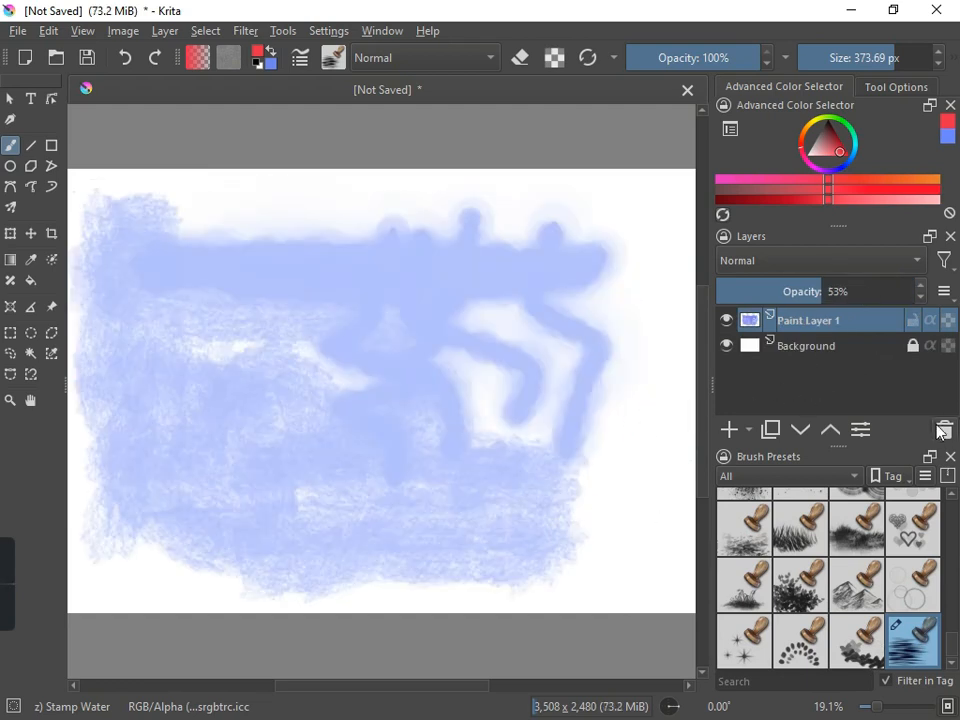
pyautogui.hotkey('ctrl', 'z')
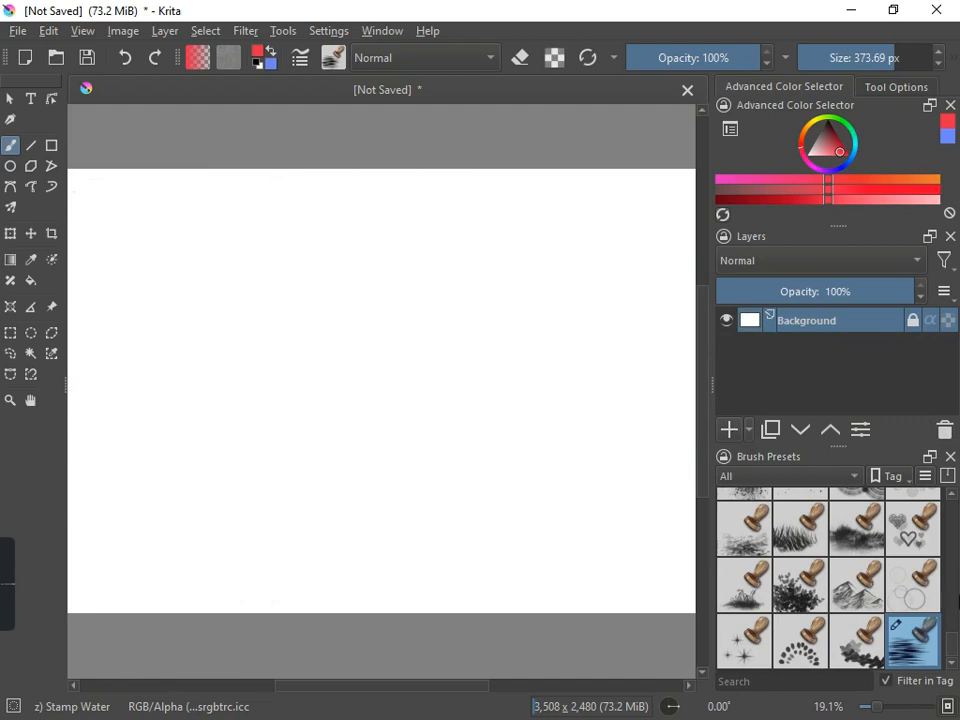
pyautogui.press('Insert')
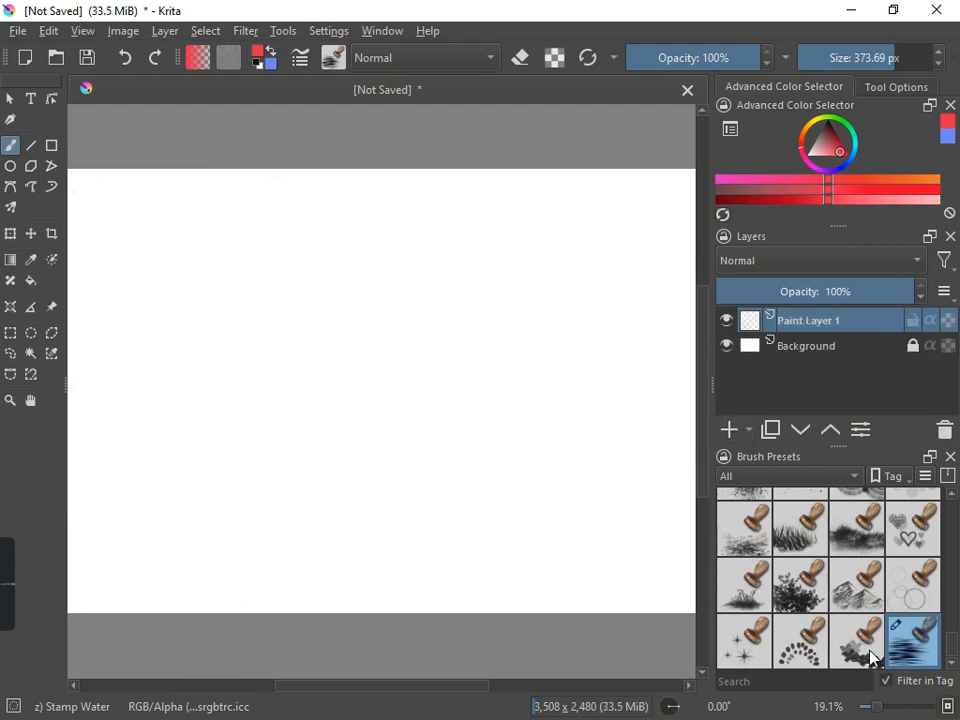
# Choose the Stamp Vegetal brush preset and set its size to 241.09 px
pyautogui.moveTo(870, 657)
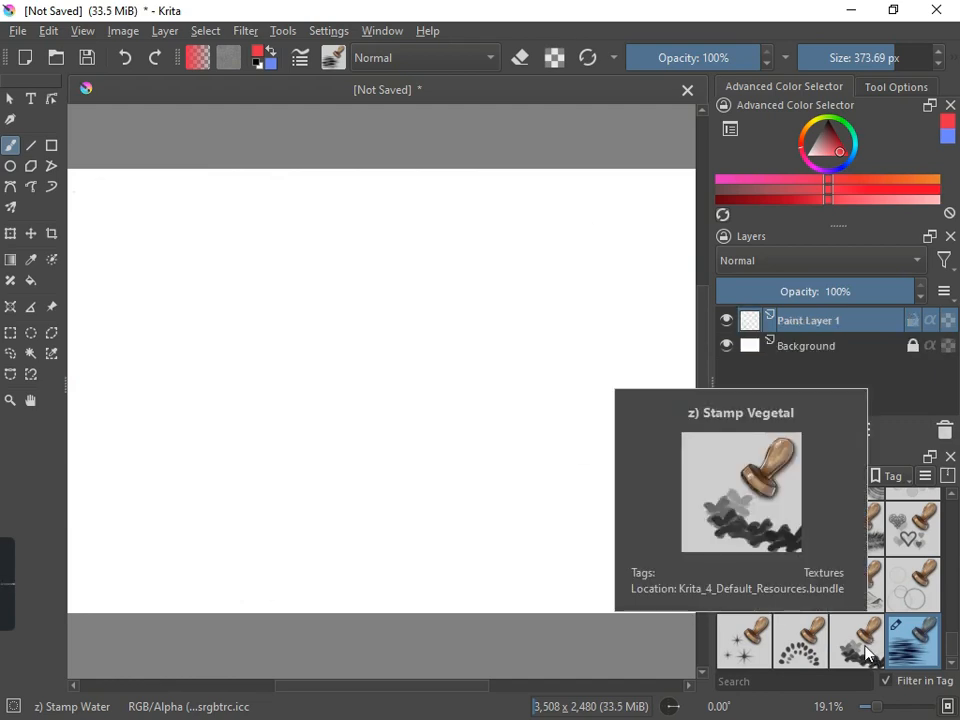
pyautogui.click(866, 655)
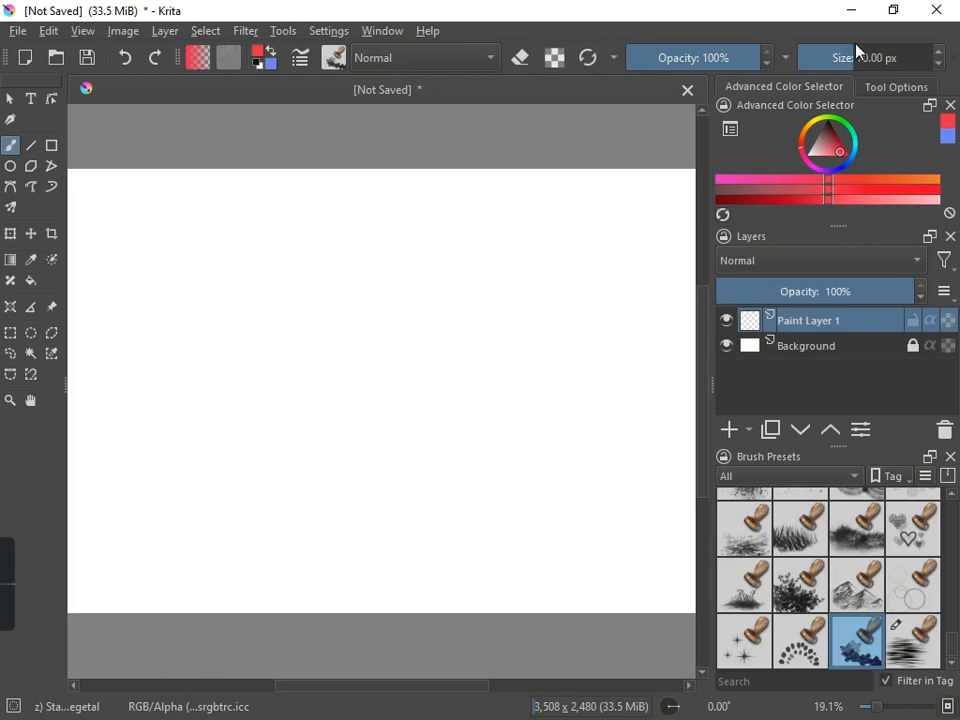
pyautogui.moveTo(851, 54); pyautogui.dragTo(897, 55)
# Paint many red leafy branch strokes across the canvas, plus a horizontal row along its lower edge
pyautogui.moveTo(201, 216); pyautogui.dragTo(244, 320)
pyautogui.moveTo(400, 210); pyautogui.dragTo(334, 347)
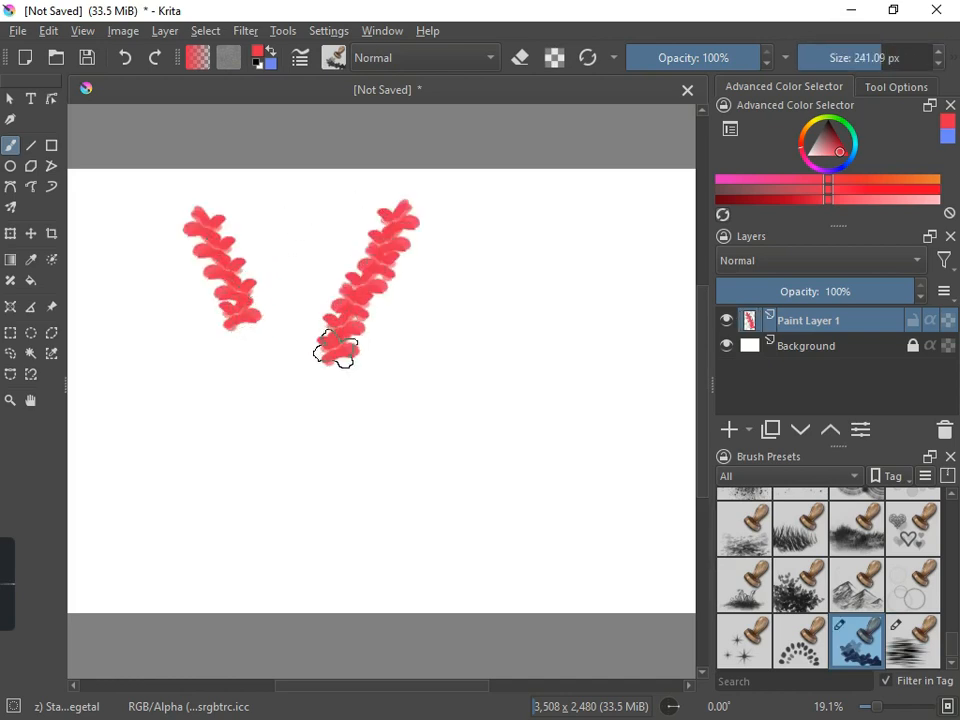
pyautogui.moveTo(450, 218)
pyautogui.mouseDown()
pyautogui.moveTo(488, 303)
pyautogui.moveTo(592, 448)
pyautogui.mouseUp()
pyautogui.moveTo(137, 342)
pyautogui.mouseDown()
pyautogui.moveTo(136, 436)
pyautogui.moveTo(94, 454)
pyautogui.mouseUp()
pyautogui.moveTo(243, 350)
pyautogui.mouseDown()
pyautogui.moveTo(226, 421)
pyautogui.moveTo(241, 497)
pyautogui.mouseUp()
pyautogui.moveTo(340, 410)
pyautogui.mouseDown()
pyautogui.moveTo(343, 467)
pyautogui.moveTo(322, 508)
pyautogui.mouseUp()
pyautogui.moveTo(424, 300); pyautogui.dragTo(484, 460)
pyautogui.moveTo(410, 605); pyautogui.dragTo(445, 540)
pyautogui.moveTo(525, 500)
pyautogui.mouseDown()
pyautogui.moveTo(591, 546)
pyautogui.moveTo(505, 580)
pyautogui.mouseUp()
pyautogui.moveTo(605, 265); pyautogui.dragTo(570, 340)
pyautogui.moveTo(278, 205); pyautogui.dragTo(245, 330)
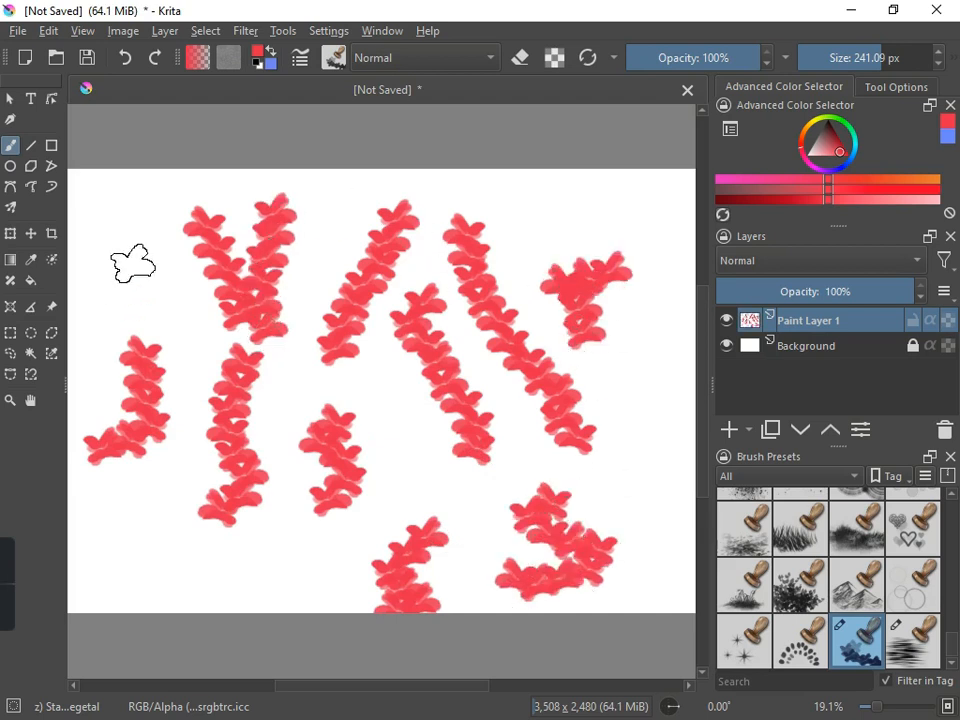
pyautogui.moveTo(115, 220)
pyautogui.mouseDown()
pyautogui.moveTo(140, 338)
pyautogui.moveTo(212, 375)
pyautogui.moveTo(252, 375)
pyautogui.moveTo(195, 378)
pyautogui.moveTo(168, 338)
pyautogui.moveTo(178, 386)
pyautogui.moveTo(186, 368)
pyautogui.moveTo(178, 462)
pyautogui.mouseUp()
pyautogui.moveTo(75, 585)
pyautogui.mouseDown()
pyautogui.moveTo(430, 588)
pyautogui.moveTo(623, 563)
pyautogui.moveTo(645, 591)
pyautogui.moveTo(537, 606)
pyautogui.moveTo(655, 598)
pyautogui.mouseUp()
pyautogui.moveTo(353, 520); pyautogui.dragTo(326, 559)
pyautogui.moveTo(249, 489); pyautogui.dragTo(195, 532)
pyautogui.moveTo(145, 450); pyautogui.dragTo(135, 520)
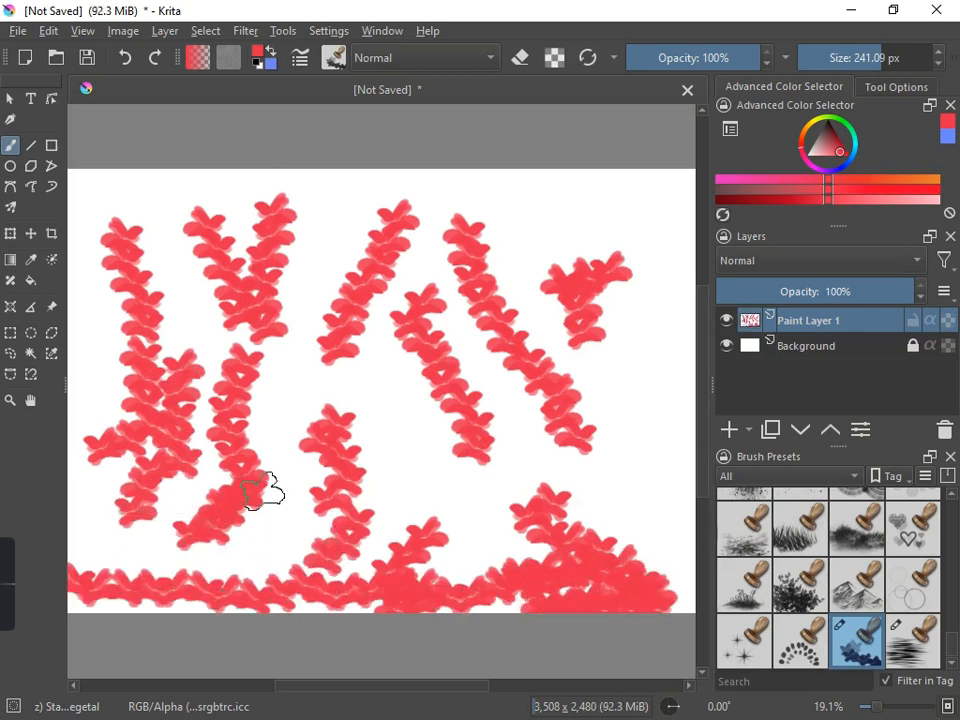
pyautogui.moveTo(330, 420); pyautogui.dragTo(300, 555)
pyautogui.moveTo(480, 455); pyautogui.dragTo(475, 573)
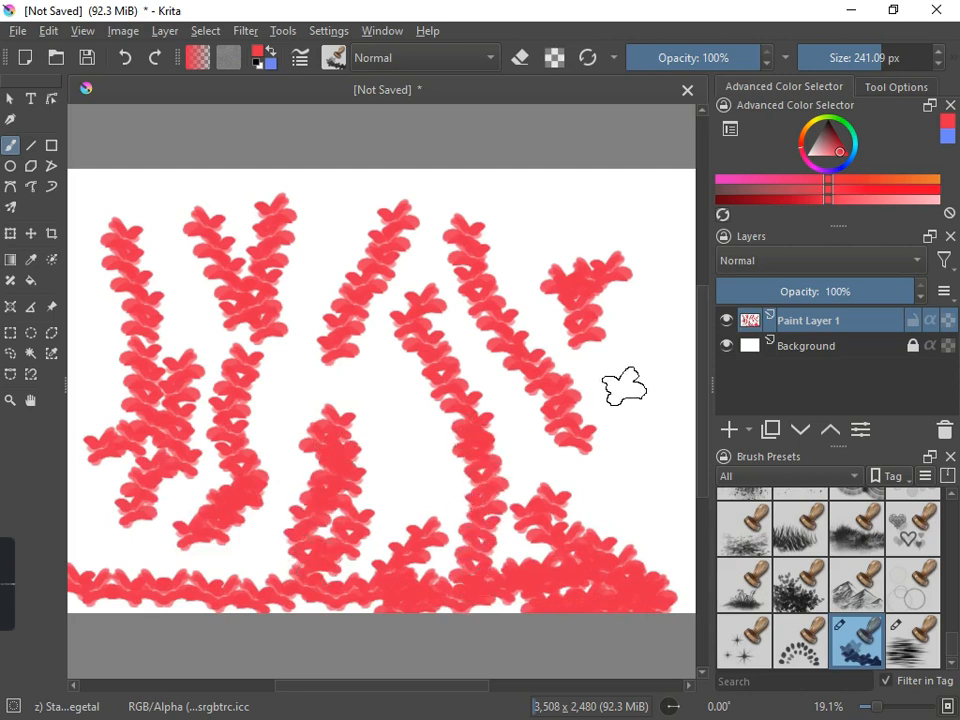
pyautogui.moveTo(630, 391)
pyautogui.mouseDown()
pyautogui.moveTo(576, 443)
pyautogui.moveTo(546, 557)
pyautogui.mouseUp()
pyautogui.moveTo(660, 328)
pyautogui.mouseDown()
pyautogui.moveTo(647, 475)
pyautogui.moveTo(595, 530)
pyautogui.mouseUp()
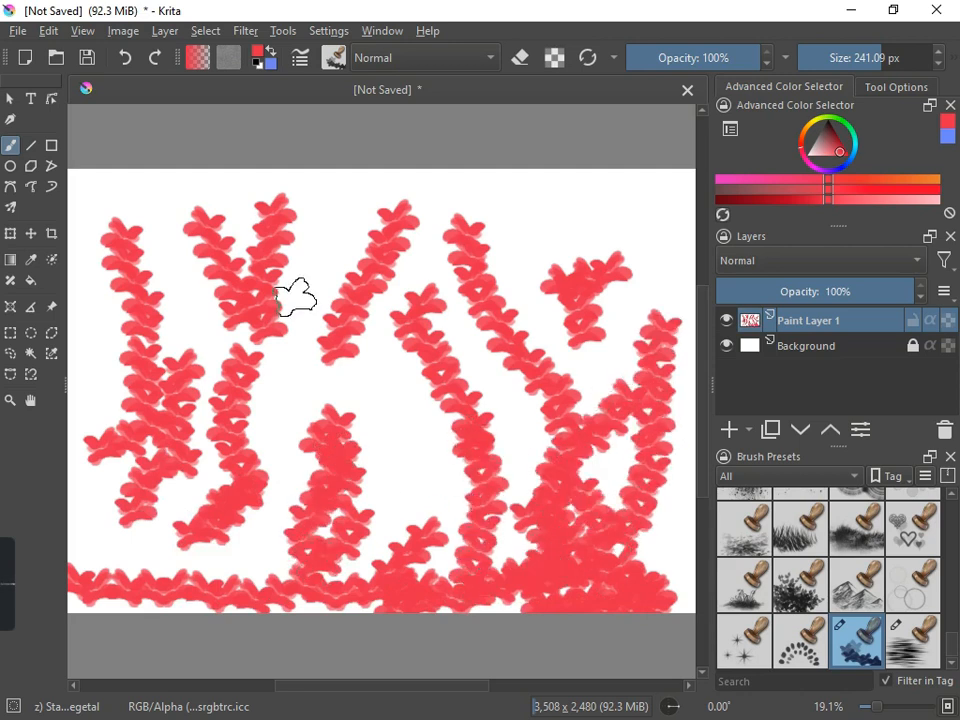
pyautogui.moveTo(296, 300); pyautogui.dragTo(400, 489)
pyautogui.moveTo(192, 294); pyautogui.dragTo(155, 455)
pyautogui.moveTo(100, 314)
pyautogui.mouseDown()
pyautogui.moveTo(75, 456)
pyautogui.moveTo(78, 498)
pyautogui.mouseUp()
pyautogui.moveTo(320, 254); pyautogui.dragTo(280, 488)
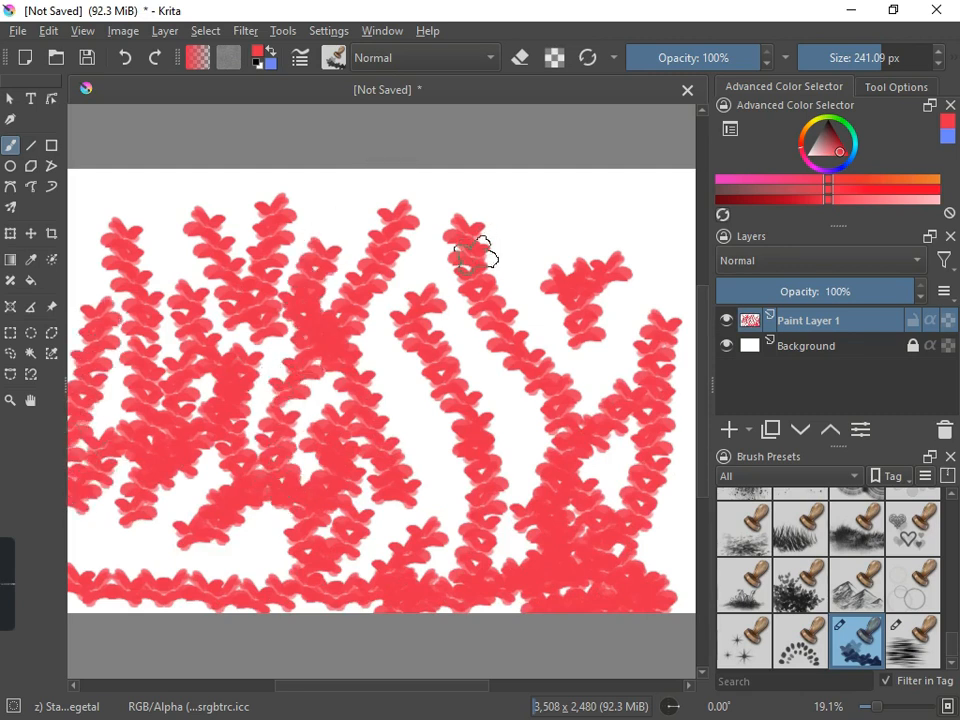
pyautogui.moveTo(445, 318); pyautogui.dragTo(465, 400)
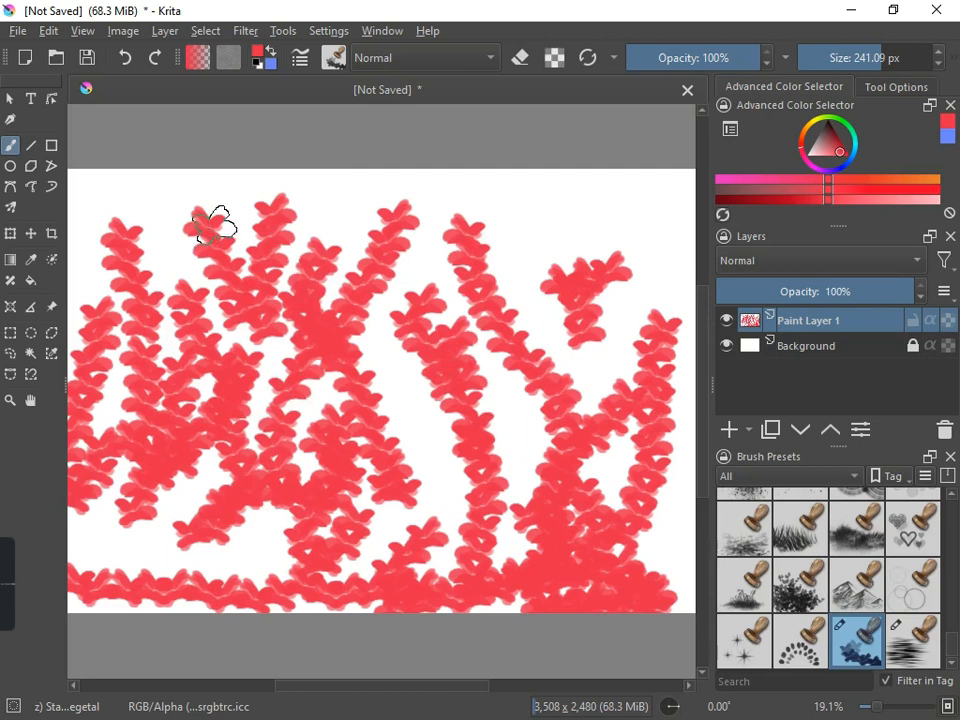
# Undo a series of the red leaf strokes and replace the used layer with a new empty paint layer
pyautogui.hotkey('ctrl', 'z')
pyautogui.hotkey('ctrl', 'z')
pyautogui.hotkey('ctrl', 'z')
pyautogui.hotkey('ctrl', 'z')
pyautogui.hotkey('ctrl', 'z')
pyautogui.hotkey('ctrl', 'z')
pyautogui.hotkey('ctrl', 'z')
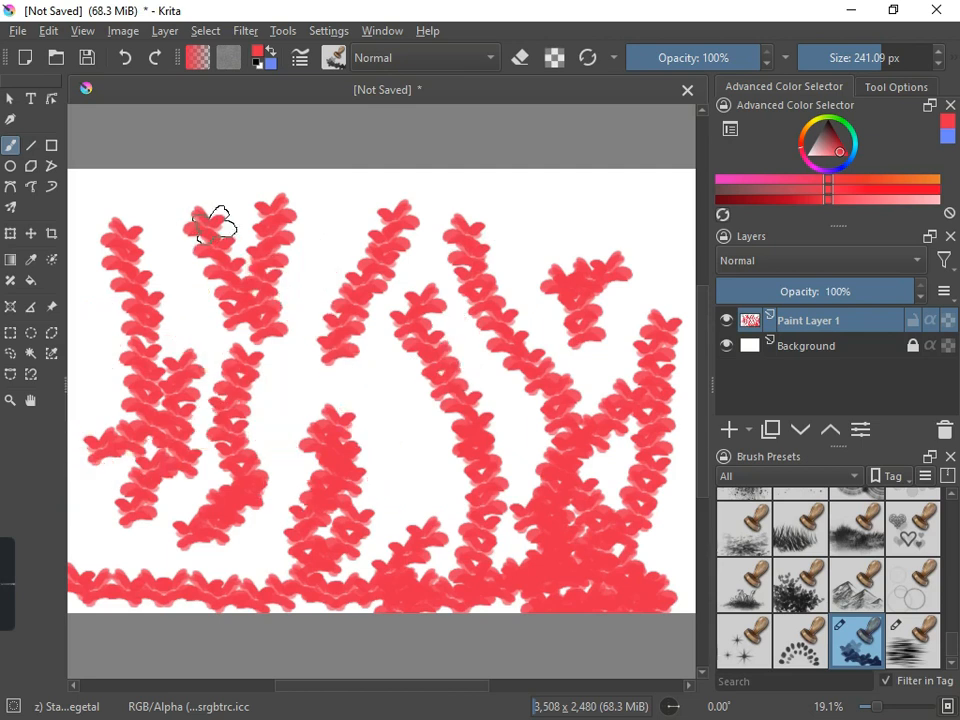
pyautogui.hotkey('ctrl', 'z')
pyautogui.hotkey('ctrl', 'z')
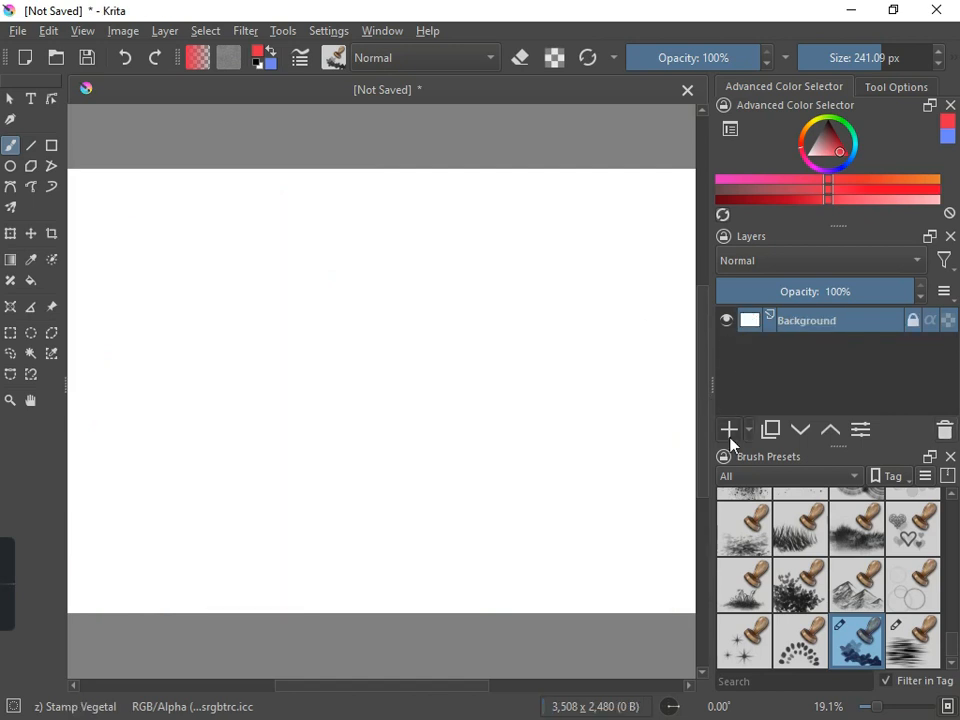
pyautogui.click(729, 430)
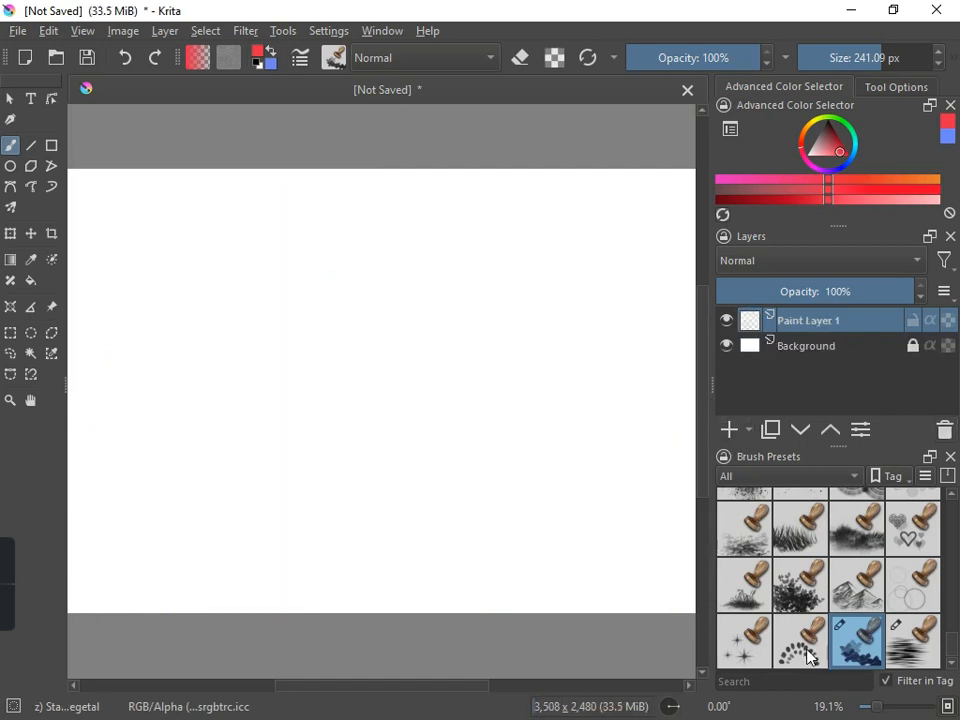
# Using the Stamp Stylised Tree preset at 455.17 px, paint a red horizontal band along the canvas's lower edge and a vertical band above it
pyautogui.moveTo(810, 655)
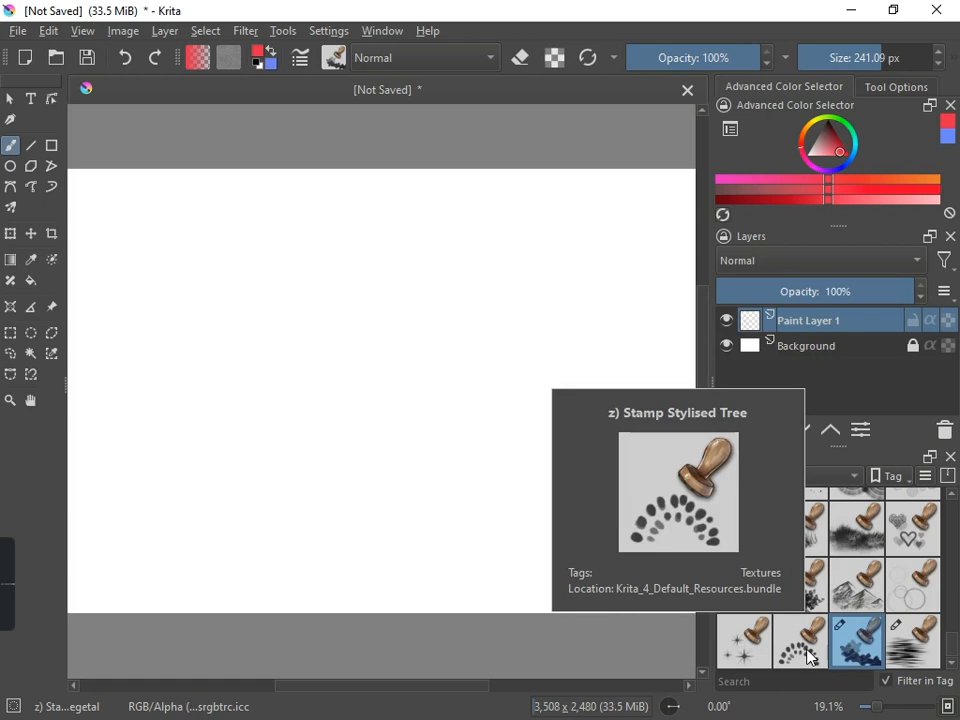
pyautogui.click(810, 655)
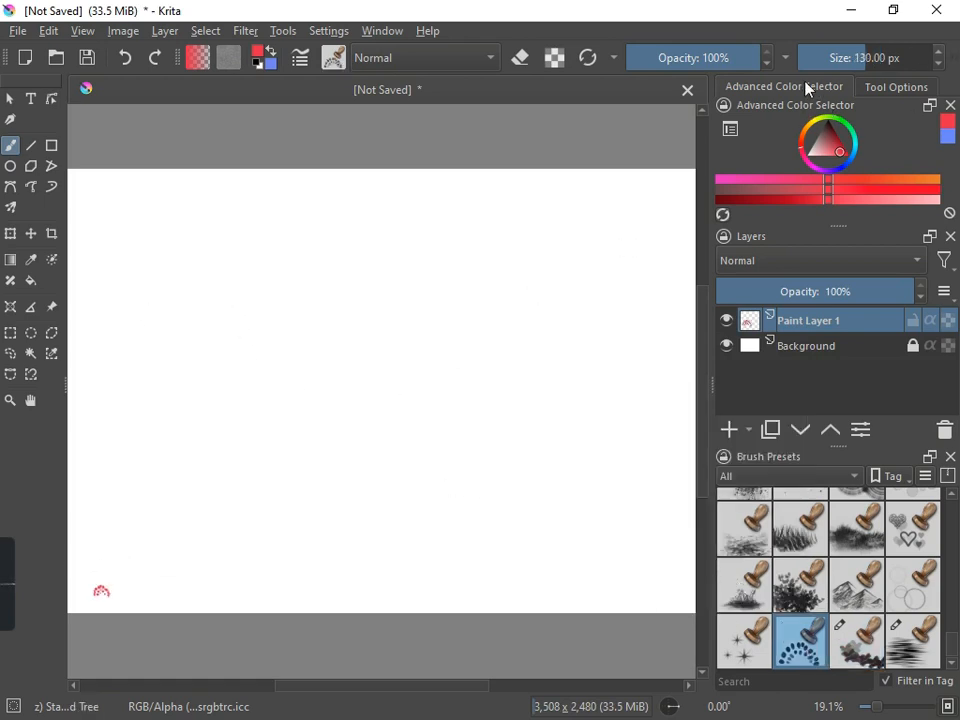
pyautogui.moveTo(858, 58); pyautogui.dragTo(915, 60)
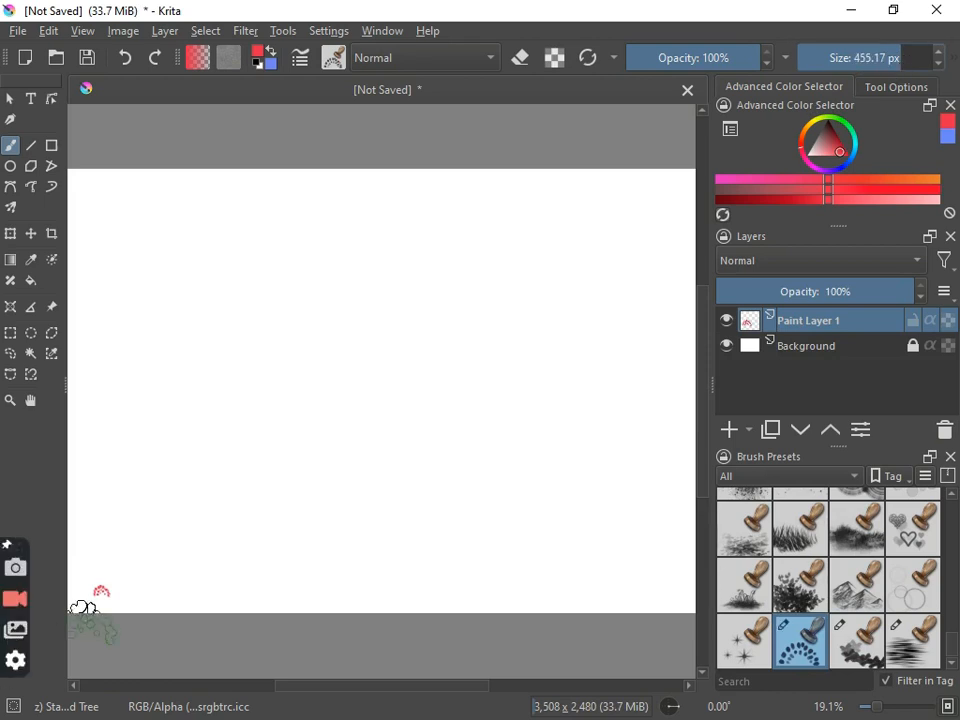
pyautogui.moveTo(97, 570)
pyautogui.mouseDown()
pyautogui.moveTo(138, 580)
pyautogui.moveTo(230, 568)
pyautogui.moveTo(670, 578)
pyautogui.mouseUp()
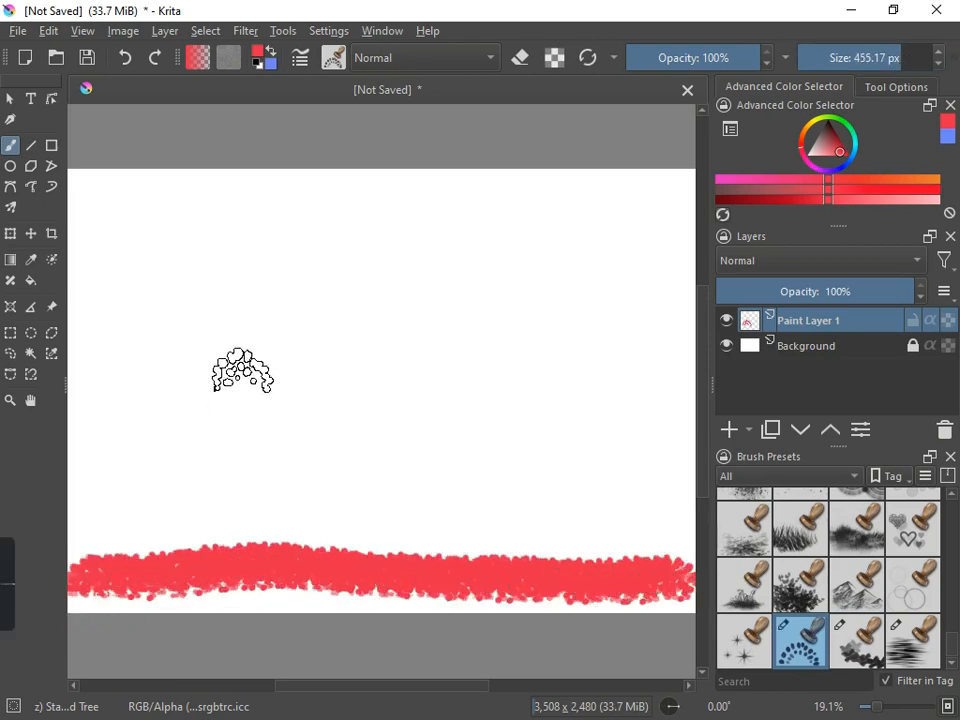
pyautogui.moveTo(242, 268); pyautogui.dragTo(225, 520)
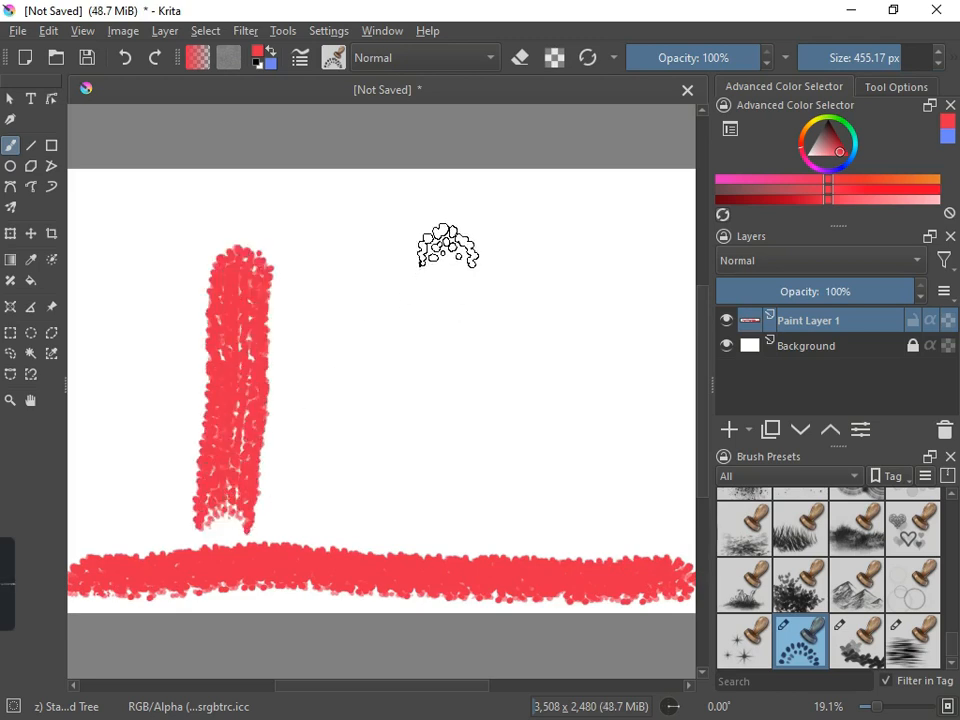
# Paint more thick red stylised-tree bands: several vertical ones, a wavy arch over them, and a band down the canvas's right side
pyautogui.moveTo(446, 246)
pyautogui.mouseDown()
pyautogui.moveTo(472, 393)
pyautogui.moveTo(429, 514)
pyautogui.moveTo(253, 499)
pyautogui.mouseUp()
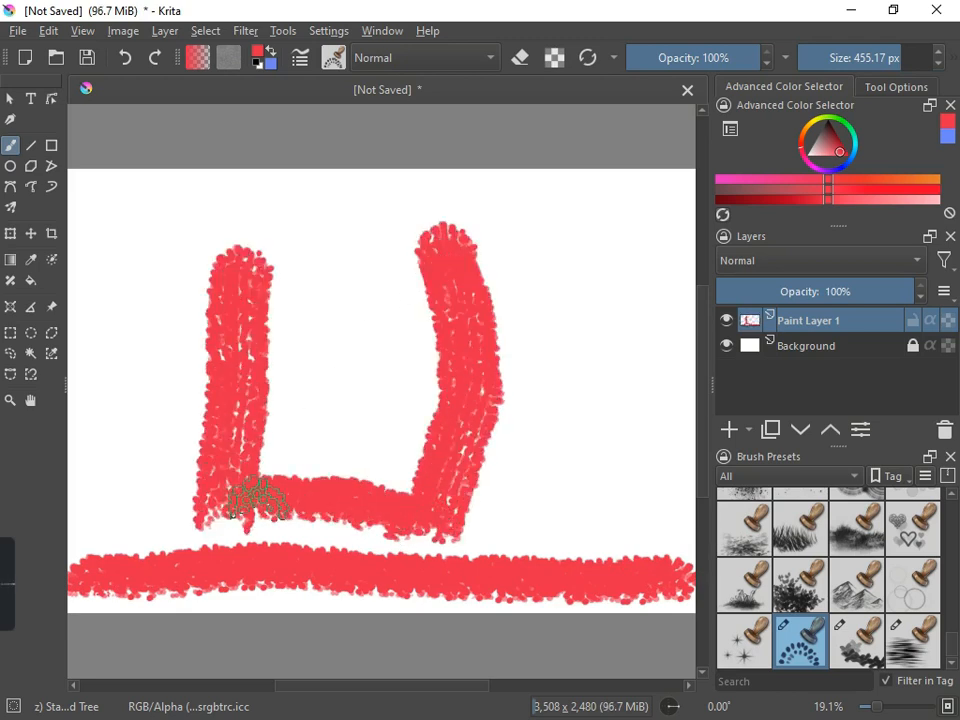
pyautogui.moveTo(609, 233)
pyautogui.mouseDown()
pyautogui.moveTo(606, 352)
pyautogui.moveTo(574, 485)
pyautogui.moveTo(549, 543)
pyautogui.moveTo(500, 535)
pyautogui.mouseUp()
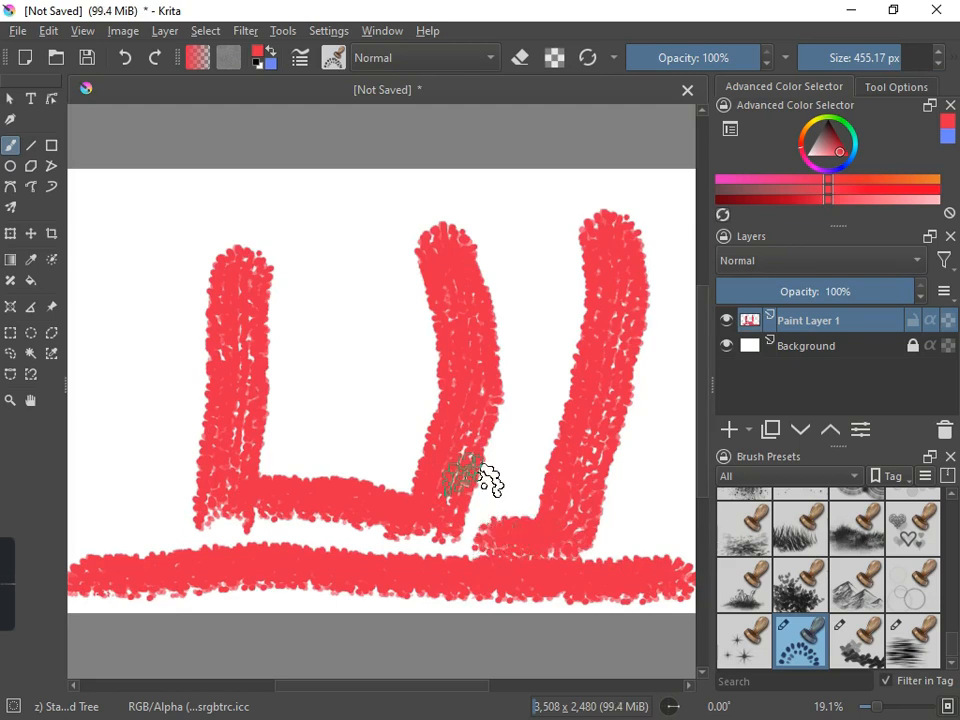
pyautogui.moveTo(312, 240)
pyautogui.mouseDown()
pyautogui.moveTo(342, 305)
pyautogui.moveTo(340, 355)
pyautogui.mouseUp()
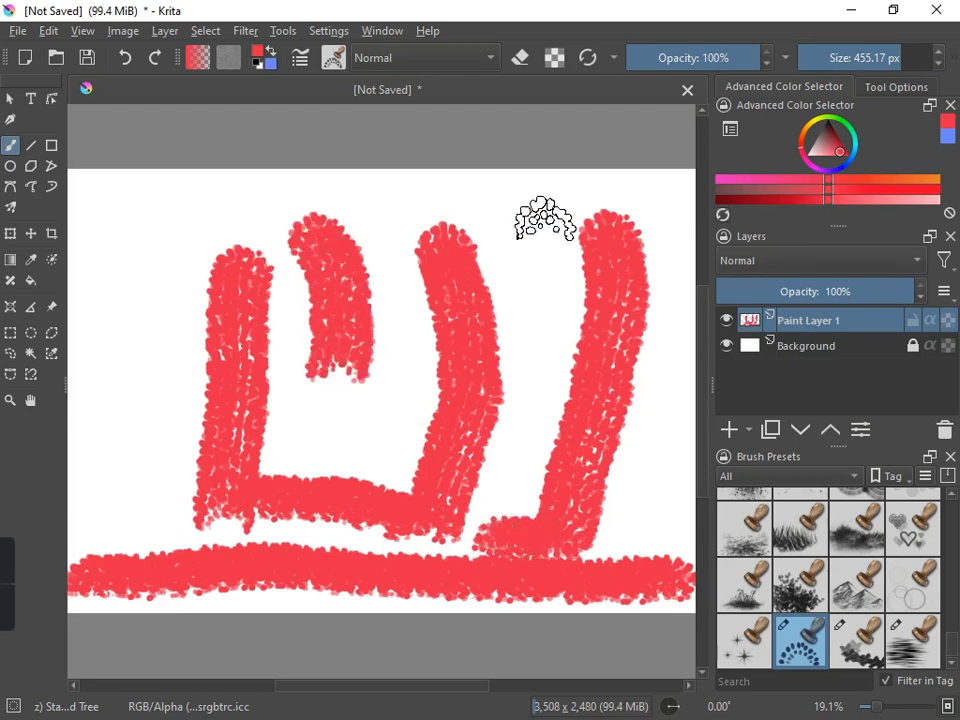
pyautogui.moveTo(546, 224)
pyautogui.mouseDown()
pyautogui.moveTo(540, 335)
pyautogui.moveTo(555, 222)
pyautogui.moveTo(537, 195)
pyautogui.moveTo(482, 195)
pyautogui.moveTo(455, 225)
pyautogui.moveTo(403, 195)
pyautogui.moveTo(350, 198)
pyautogui.moveTo(305, 218)
pyautogui.moveTo(255, 210)
pyautogui.moveTo(158, 248)
pyautogui.moveTo(134, 278)
pyautogui.moveTo(106, 476)
pyautogui.moveTo(139, 574)
pyautogui.mouseUp()
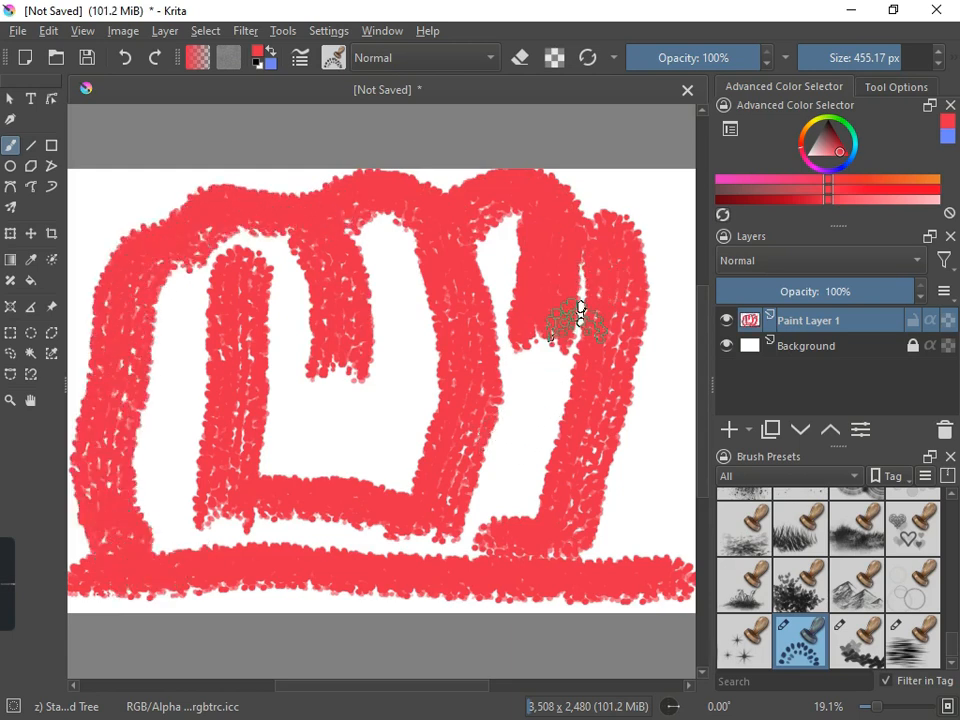
pyautogui.moveTo(612, 245)
pyautogui.mouseDown()
pyautogui.moveTo(668, 245)
pyautogui.moveTo(618, 470)
pyautogui.moveTo(643, 561)
pyautogui.mouseUp()
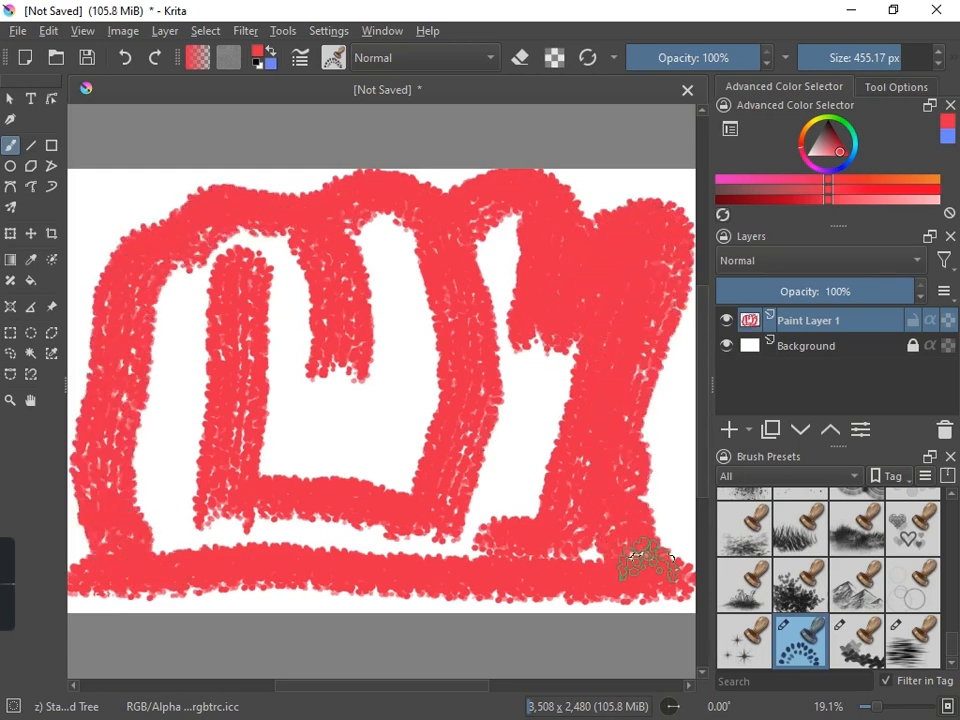
pyautogui.moveTo(336, 386); pyautogui.dragTo(332, 446)
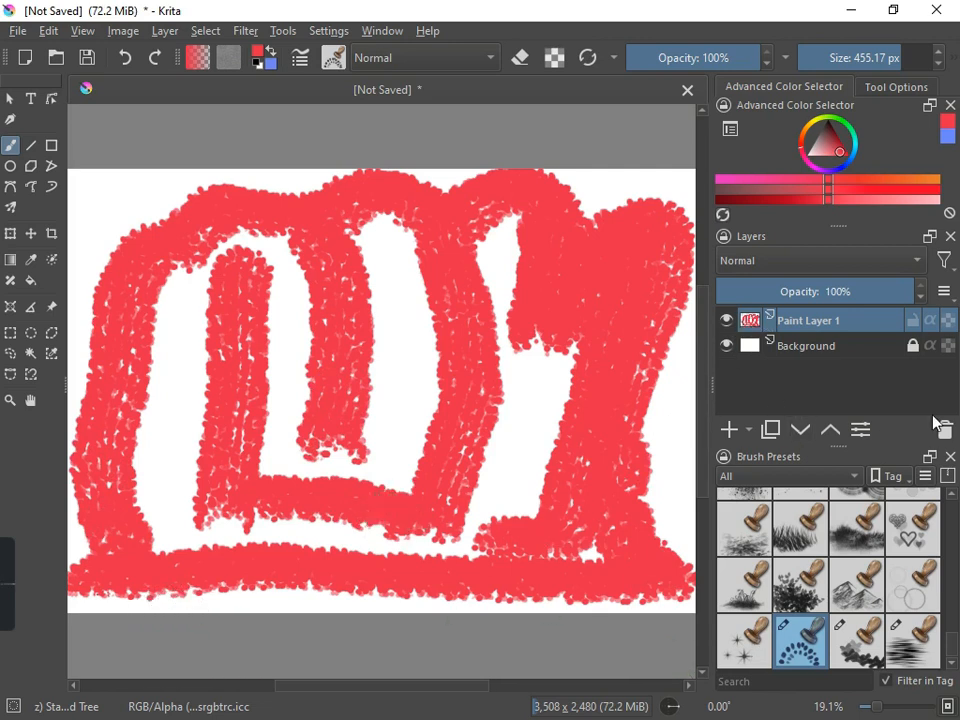
# Replace the painted layer with a new empty paint layer and choose the Stamp Sparkles preset at 520.10 px
pyautogui.hotkey('shift', 'Delete')
pyautogui.click(733, 430)
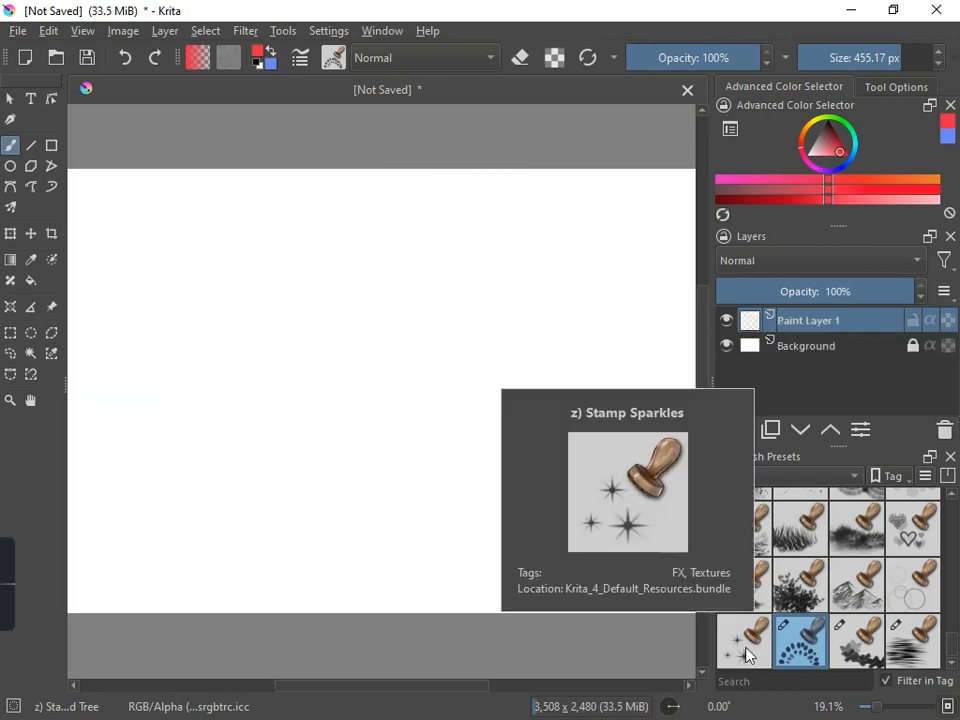
pyautogui.click(746, 654)
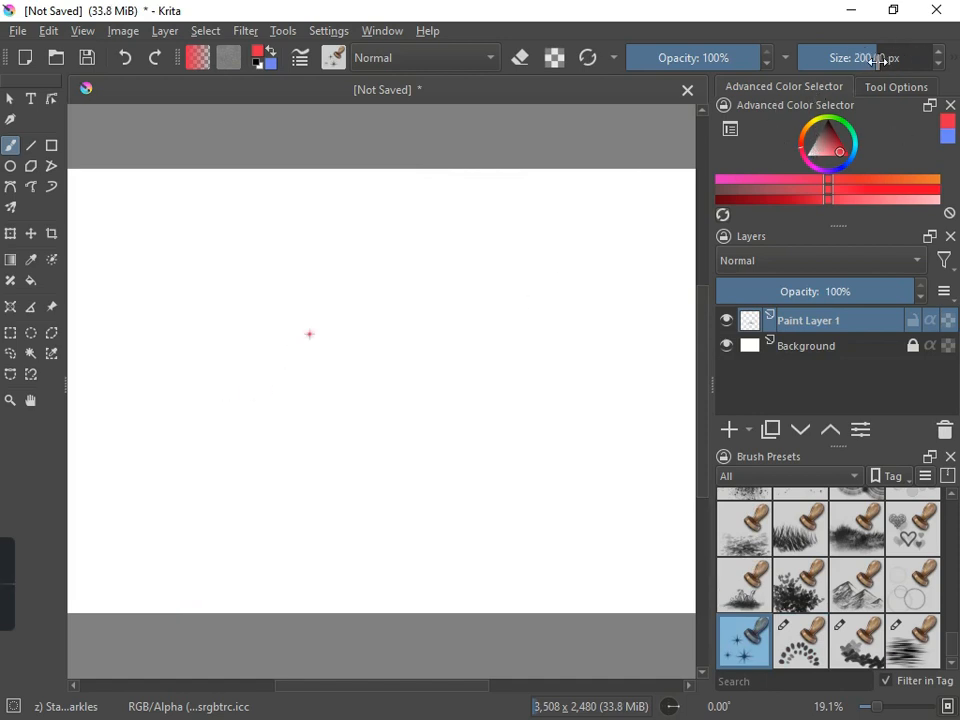
pyautogui.moveTo(877, 58); pyautogui.dragTo(905, 58)
# Stamp many red sparkles scattered across the whole canvas, from its upper edge down to its lower edge
pyautogui.click(186, 251)
pyautogui.click(355, 272)
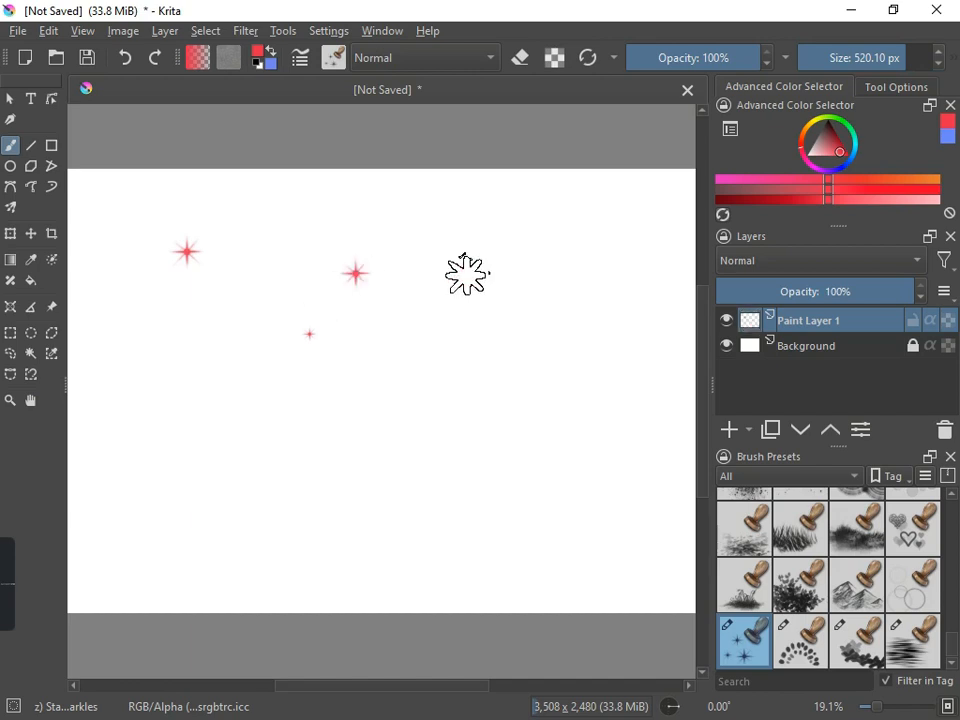
pyautogui.click(480, 241)
pyautogui.click(234, 285)
pyautogui.click(186, 435)
pyautogui.click(129, 379)
pyautogui.click(249, 279)
pyautogui.click(298, 253)
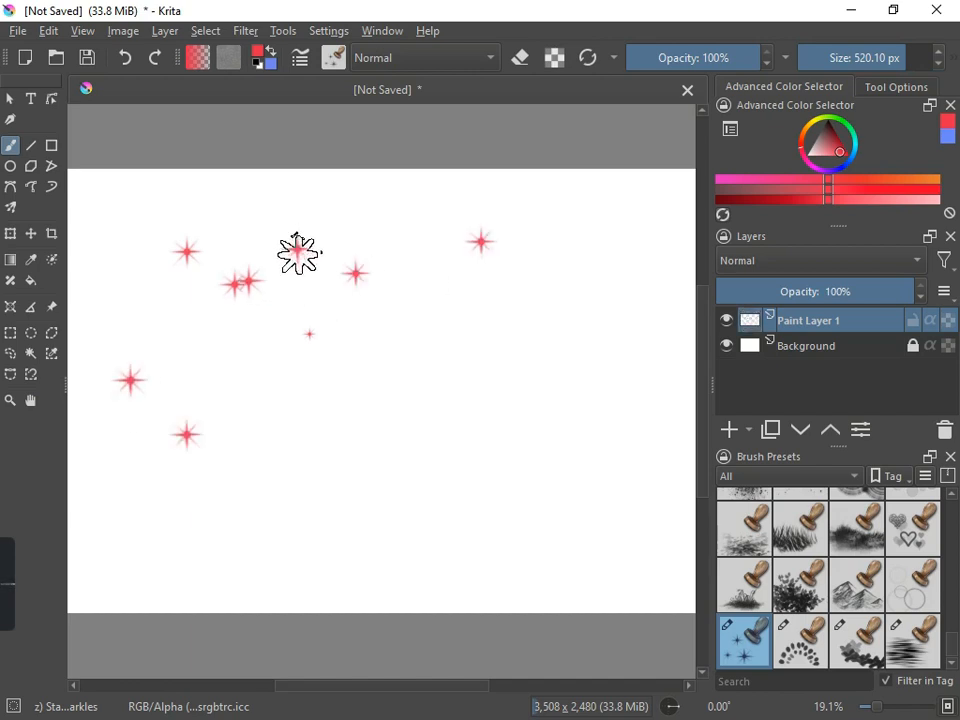
pyautogui.click(273, 345)
pyautogui.click(240, 421)
pyautogui.click(402, 421)
pyautogui.click(443, 380)
pyautogui.click(455, 316)
pyautogui.click(440, 257)
pyautogui.click(342, 250)
pyautogui.click(208, 247)
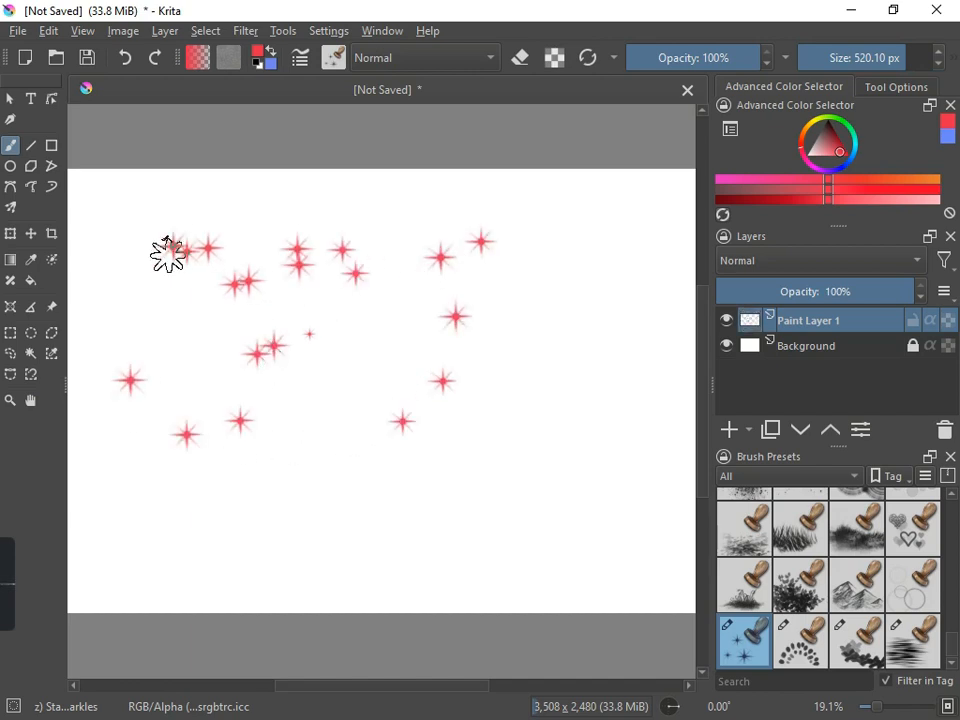
pyautogui.click(159, 325)
pyautogui.click(171, 333)
pyautogui.click(127, 263)
pyautogui.click(323, 214)
pyautogui.click(466, 220)
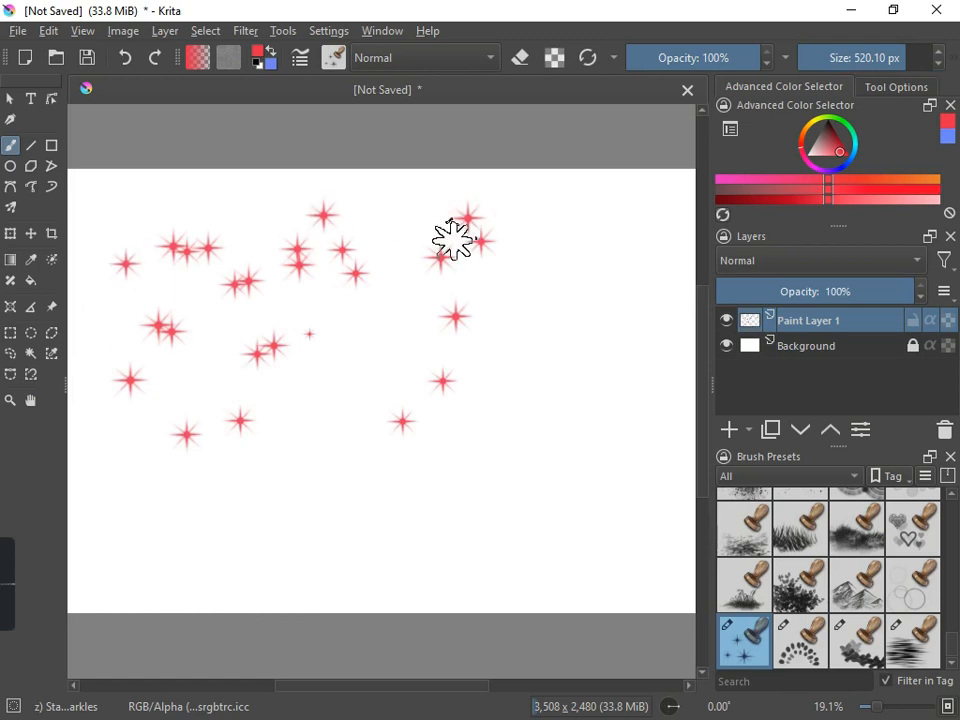
pyautogui.click(292, 444)
pyautogui.click(365, 474)
pyautogui.click(344, 372)
pyautogui.click(475, 330)
pyautogui.click(554, 280)
pyautogui.click(593, 248)
pyautogui.click(593, 220)
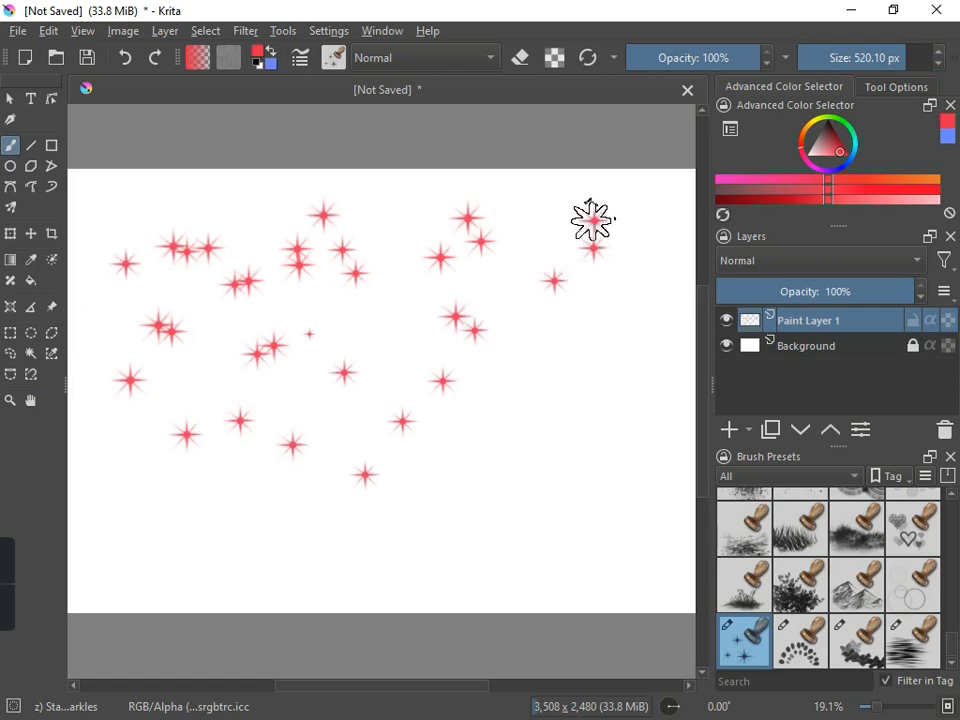
pyautogui.click(389, 337)
pyautogui.click(349, 315)
pyautogui.click(528, 421)
pyautogui.click(408, 546)
pyautogui.click(227, 541)
pyautogui.click(146, 527)
pyautogui.click(117, 571)
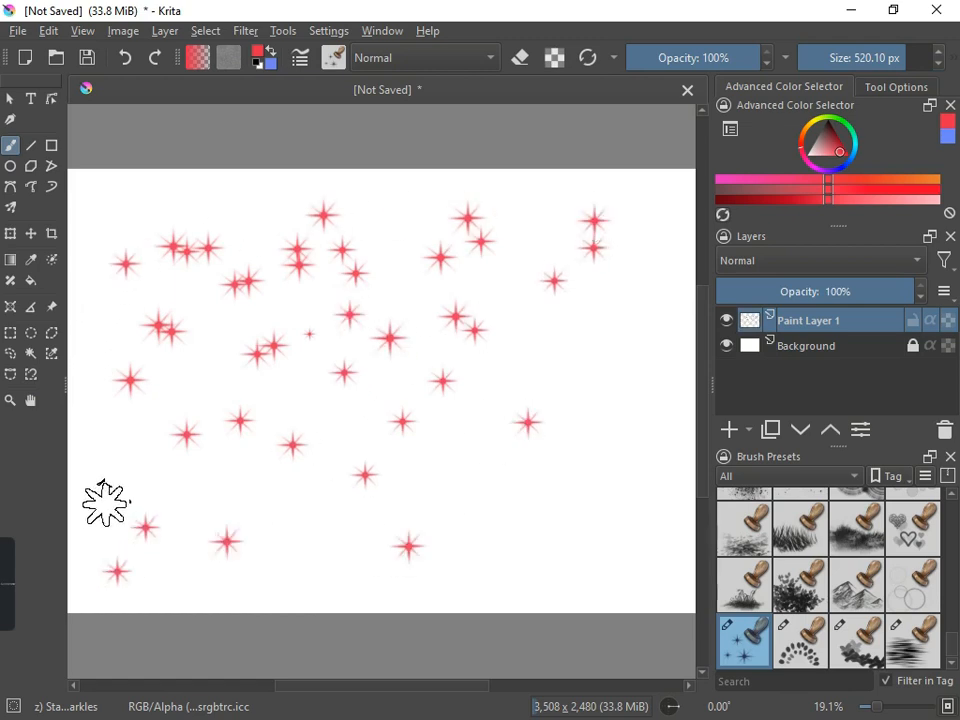
pyautogui.click(104, 506)
pyautogui.click(115, 421)
pyautogui.click(335, 549)
pyautogui.click(345, 542)
pyautogui.click(380, 567)
pyautogui.click(522, 503)
pyautogui.click(543, 371)
pyautogui.click(588, 338)
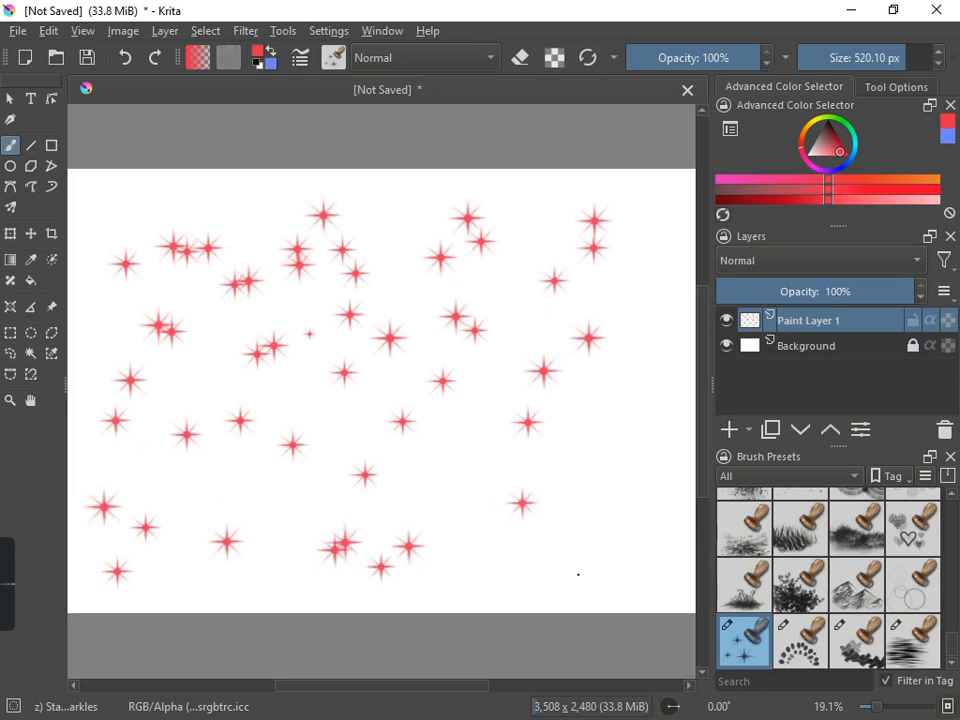
pyautogui.click(573, 564)
pyautogui.click(495, 553)
pyautogui.click(428, 579)
pyautogui.click(553, 524)
pyautogui.click(597, 497)
pyautogui.click(640, 418)
pyautogui.click(646, 332)
pyautogui.click(657, 261)
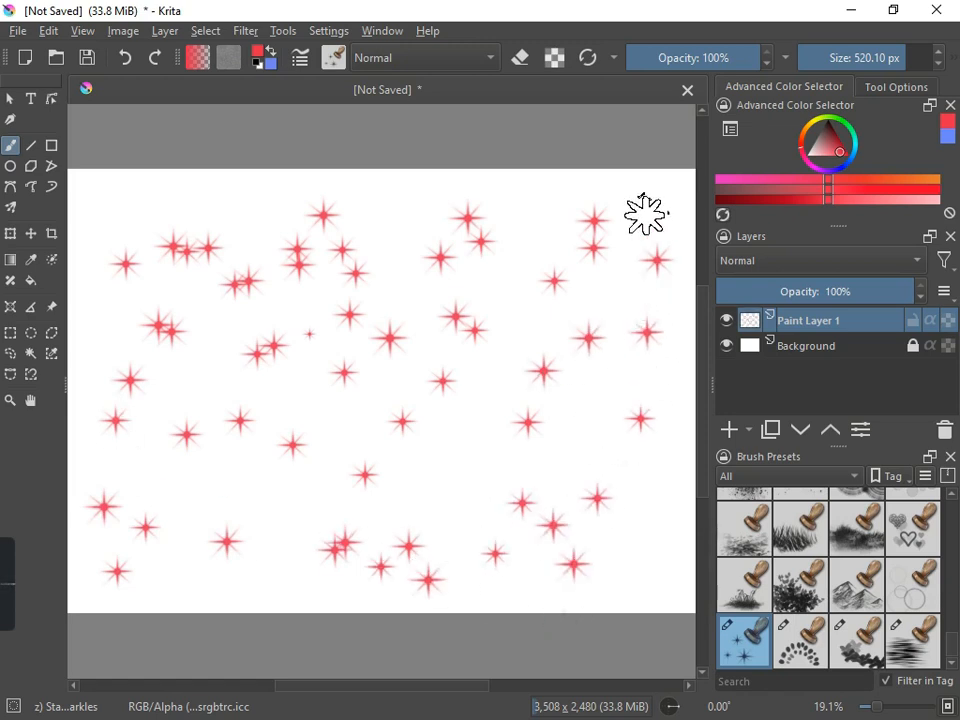
pyautogui.click(645, 213)
pyautogui.click(539, 219)
pyautogui.click(357, 219)
pyautogui.click(197, 220)
pyautogui.click(162, 217)
pyautogui.click(124, 212)
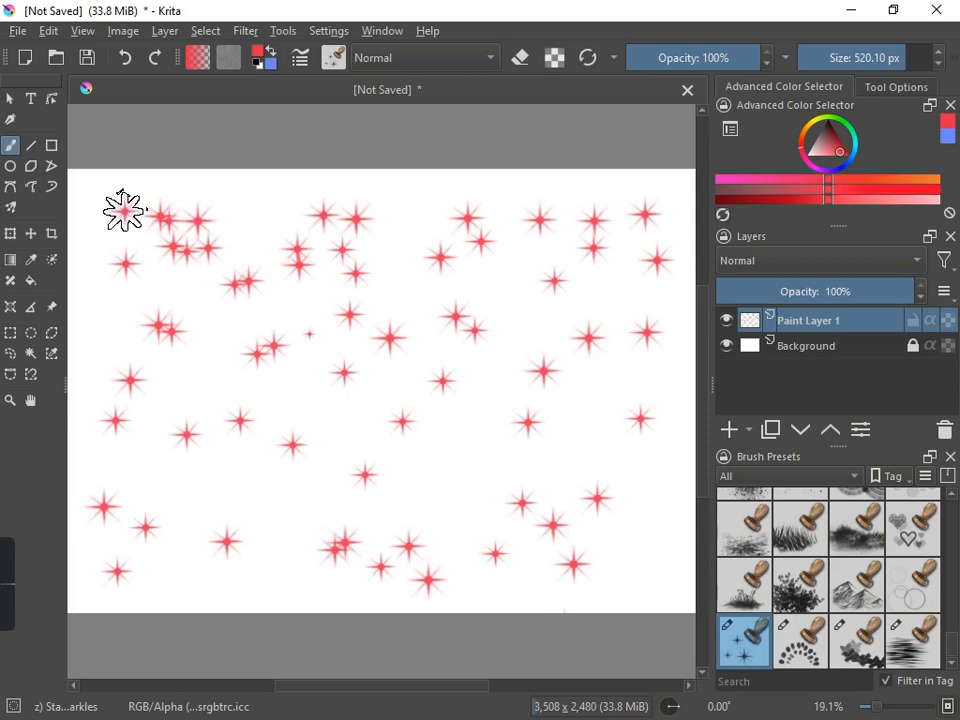
pyautogui.click(80, 252)
pyautogui.click(75, 388)
pyautogui.click(72, 365)
pyautogui.click(117, 311)
pyautogui.click(171, 287)
pyautogui.click(216, 421)
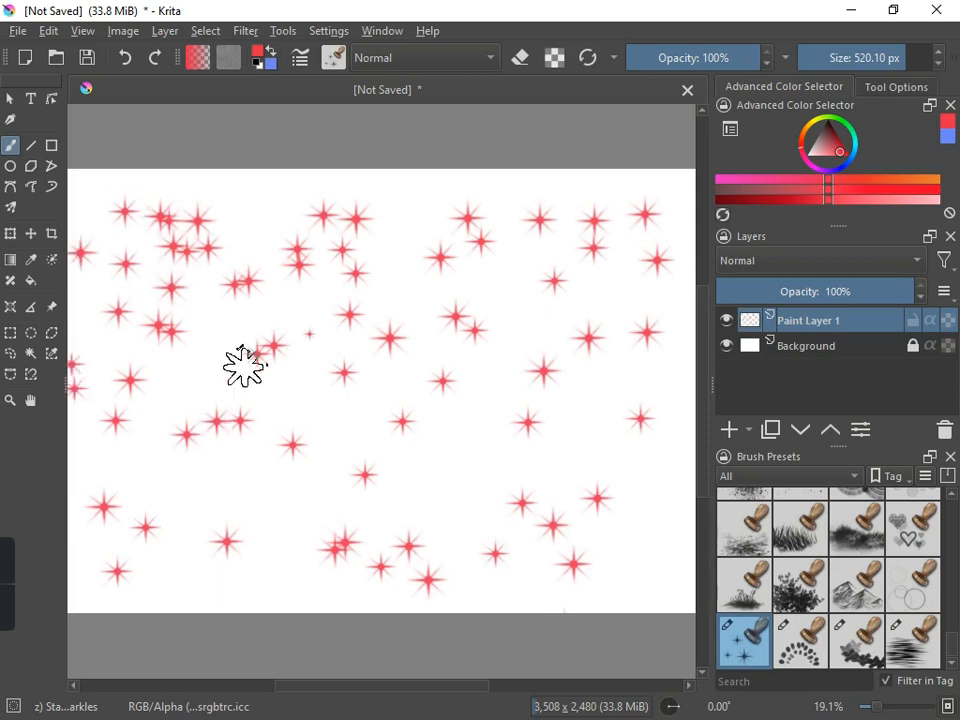
pyautogui.click(258, 305)
pyautogui.click(181, 386)
pyautogui.click(124, 432)
pyautogui.click(177, 379)
pyautogui.click(209, 343)
pyautogui.click(222, 329)
pyautogui.click(225, 490)
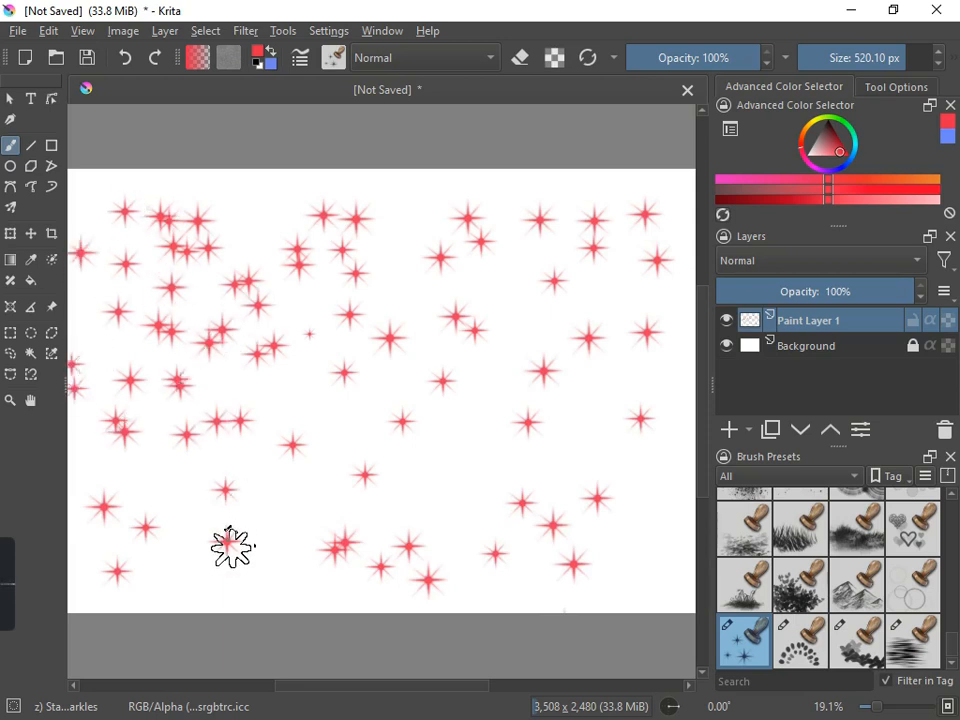
pyautogui.click(229, 544)
pyautogui.click(286, 514)
pyautogui.click(359, 479)
pyautogui.click(361, 404)
pyautogui.click(344, 407)
pyautogui.click(294, 399)
pyautogui.click(290, 381)
pyautogui.click(440, 380)
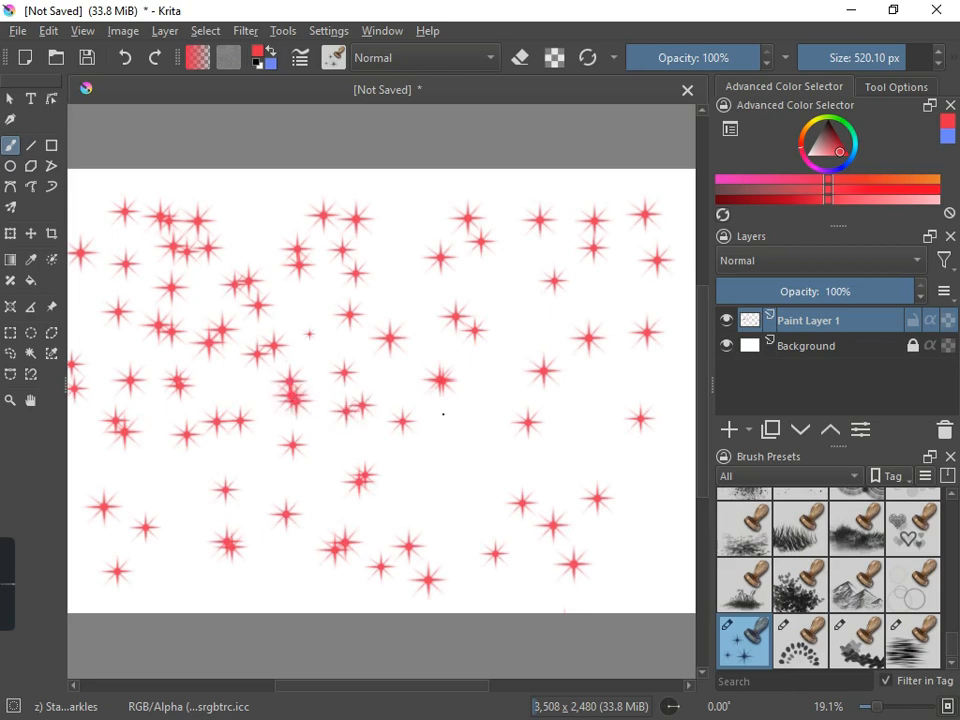
pyautogui.click(442, 414)
pyautogui.click(419, 456)
pyautogui.click(434, 520)
pyautogui.click(380, 537)
pyautogui.click(473, 450)
pyautogui.click(486, 437)
pyautogui.click(540, 317)
pyautogui.click(498, 299)
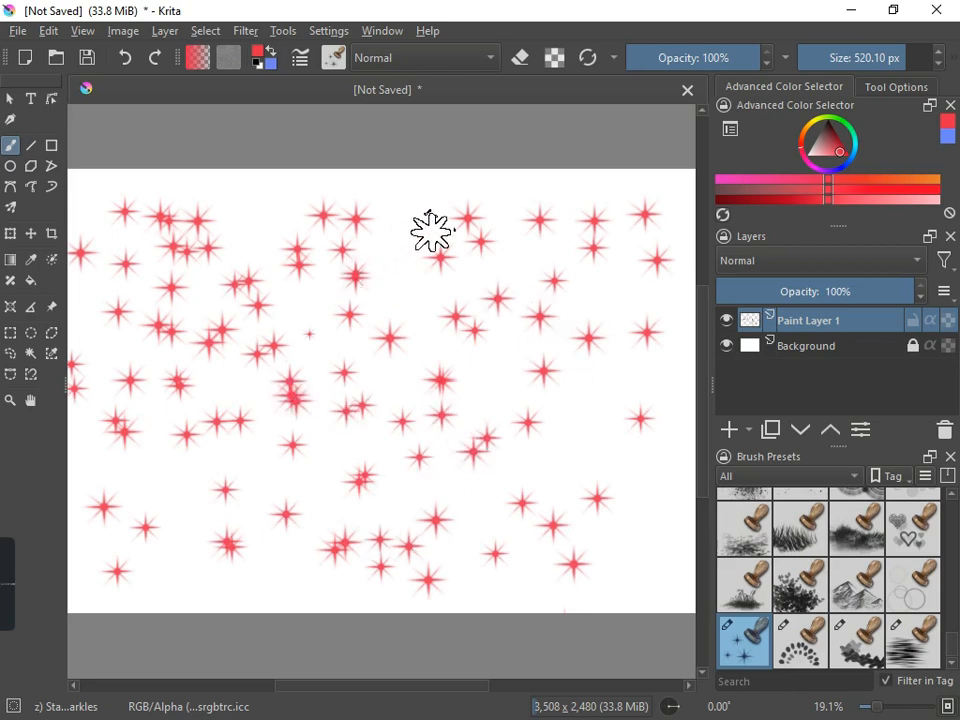
pyautogui.click(405, 210)
pyautogui.click(279, 214)
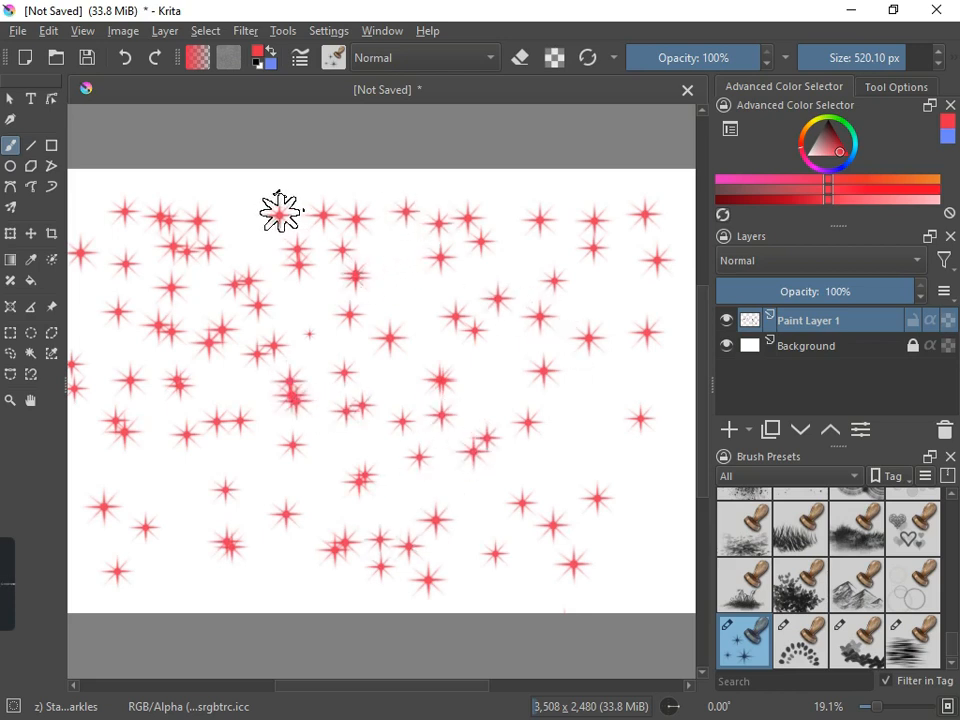
pyautogui.click(208, 200)
pyautogui.click(124, 204)
pyautogui.click(234, 210)
pyautogui.click(305, 186)
pyautogui.click(324, 200)
pyautogui.click(495, 190)
pyautogui.click(540, 186)
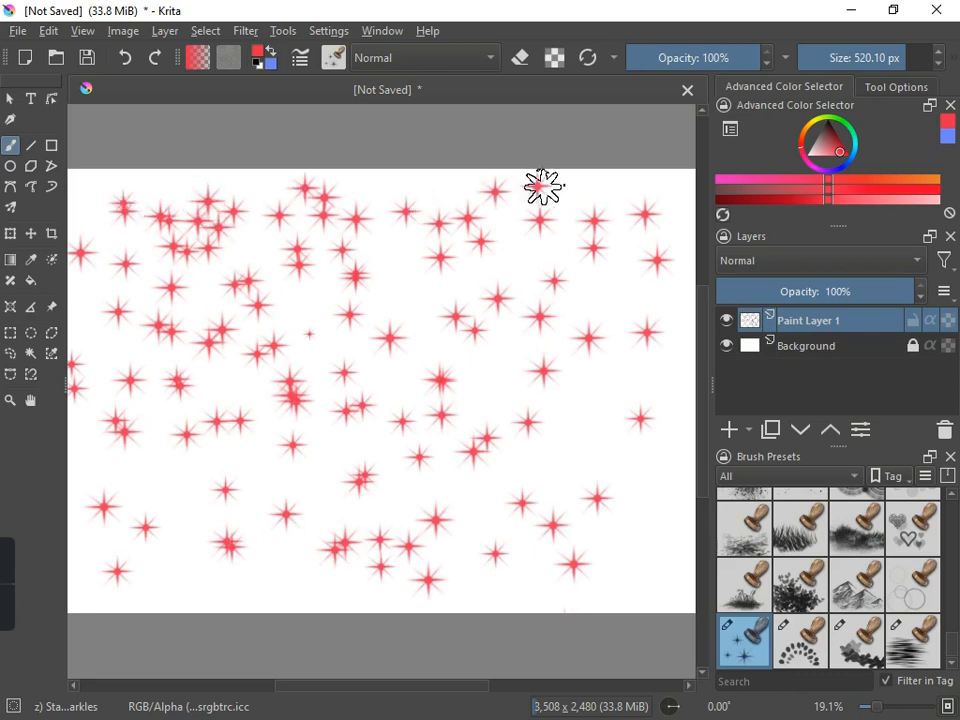
pyautogui.moveTo(543, 187)
pyautogui.mouseDown()
pyautogui.moveTo(653, 265)
pyautogui.moveTo(604, 338)
pyautogui.moveTo(620, 548)
pyautogui.moveTo(637, 571)
pyautogui.moveTo(400, 587)
pyautogui.moveTo(268, 557)
pyautogui.mouseUp()
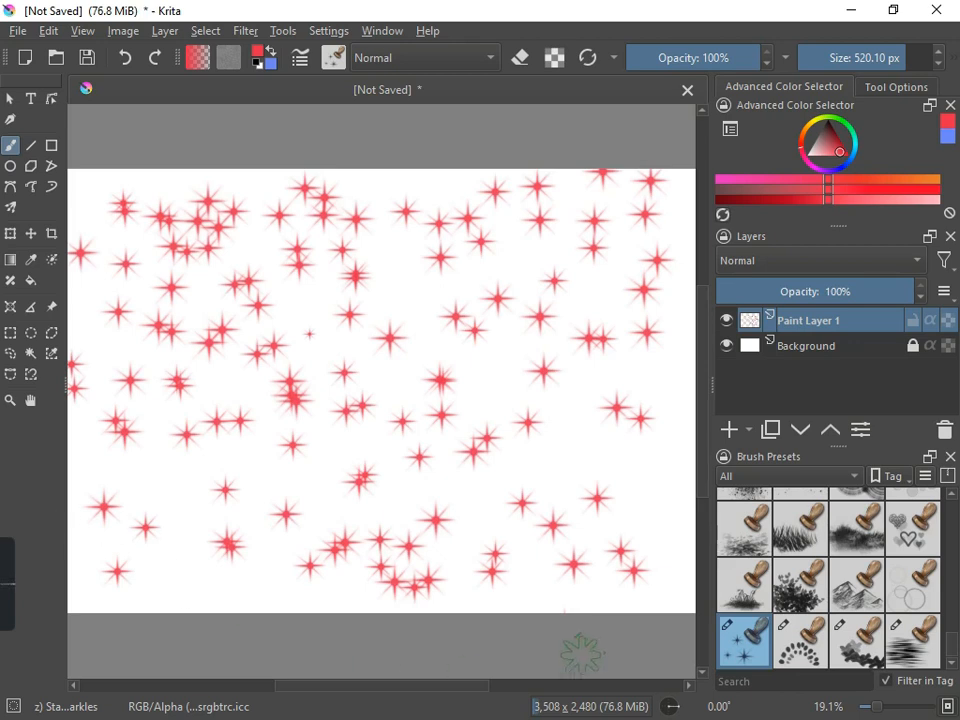
# Replace the sparkle layer with a new empty paint layer and choose the Stamp Bubbles preset at 1000 px
pyautogui.moveTo(760, 652)
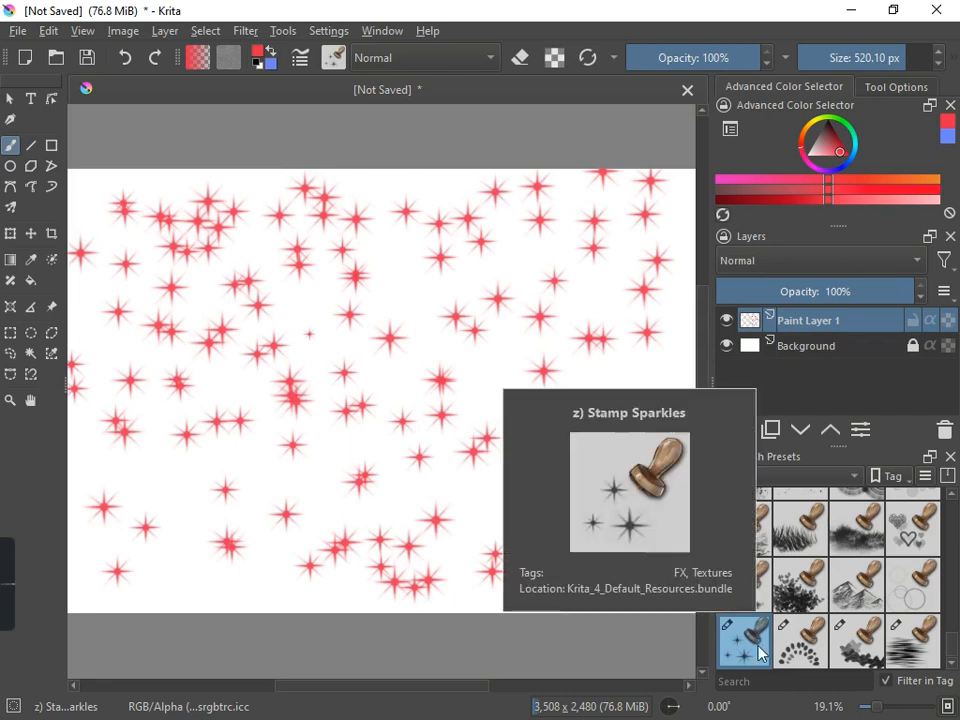
pyautogui.moveTo(930, 602)
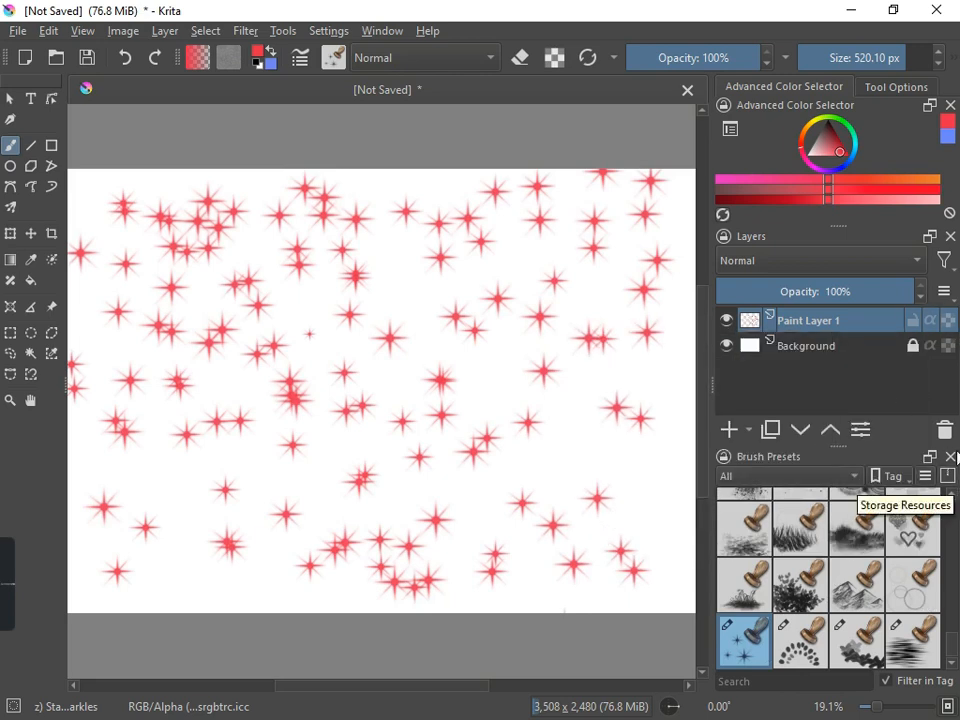
pyautogui.click(945, 431)
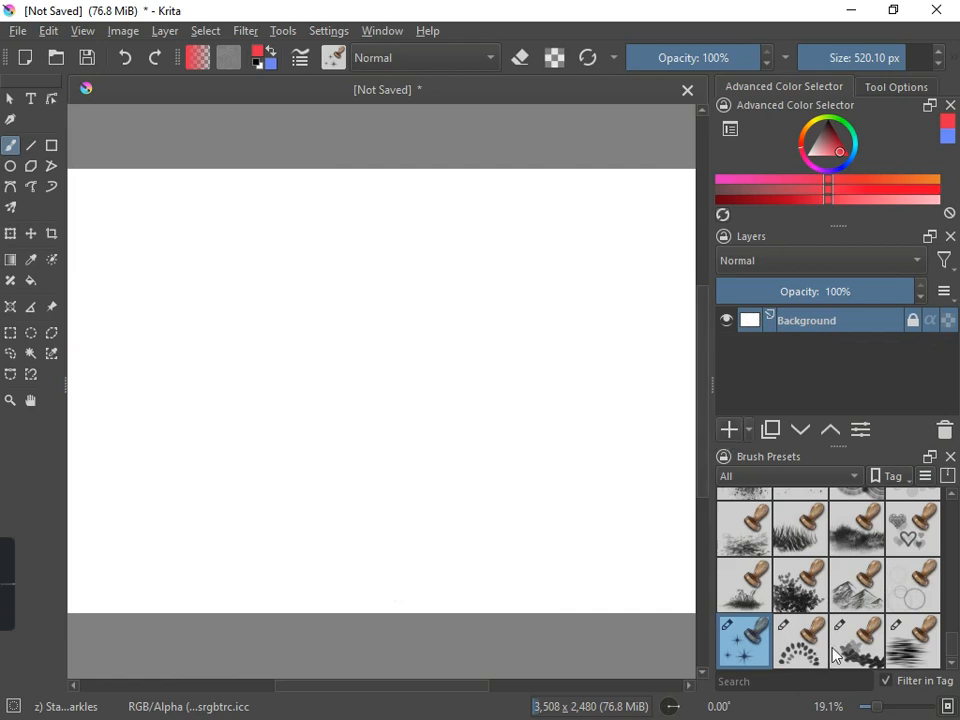
pyautogui.click(729, 432)
pyautogui.click(913, 585)
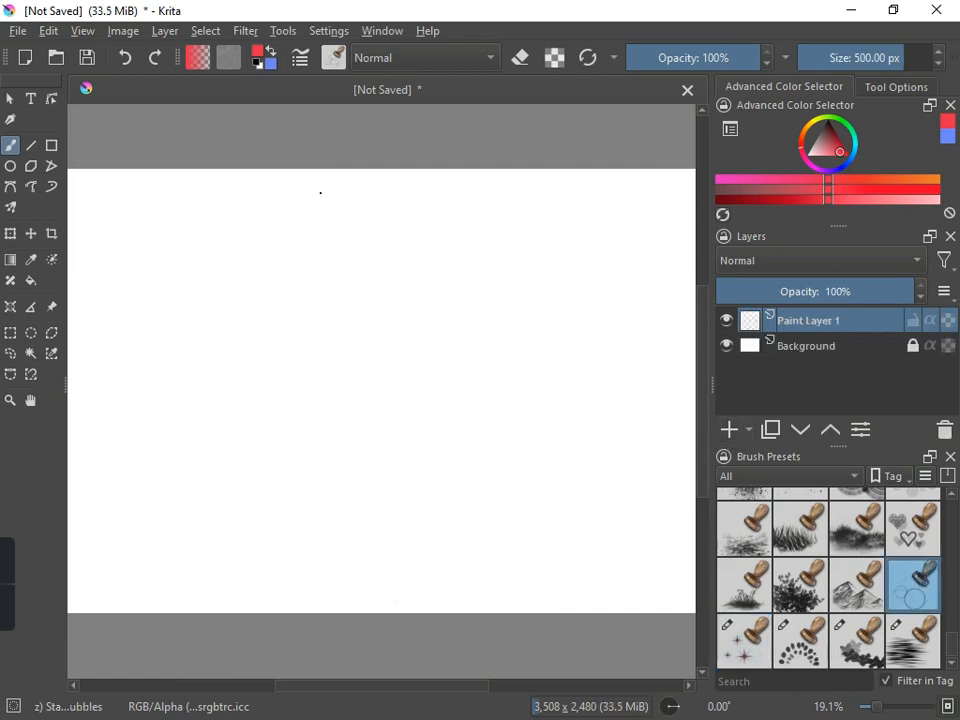
pyautogui.click(937, 57)
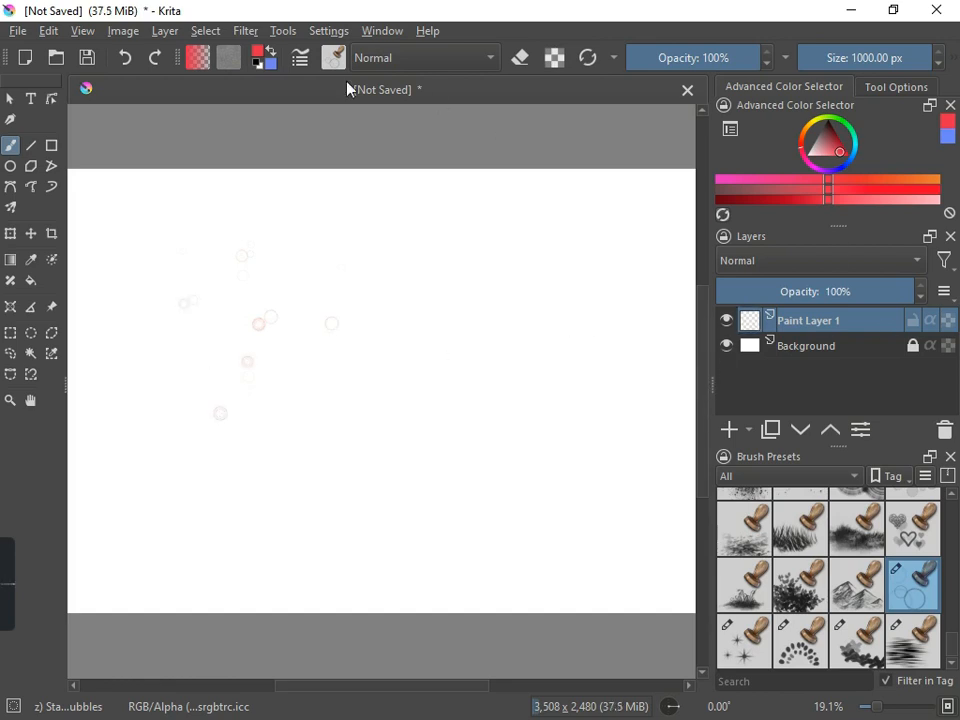
# Set the foreground color to yellow #e8ca2a and scatter bubble stamps over the canvas at 1000 px
pyautogui.click(258, 57)
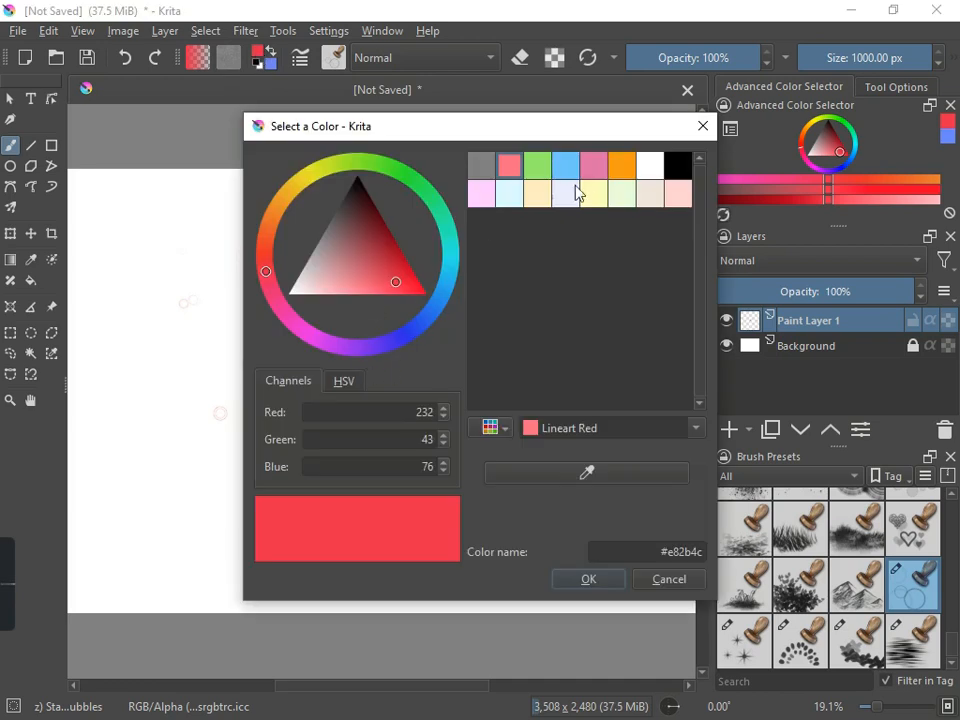
pyautogui.click(297, 183)
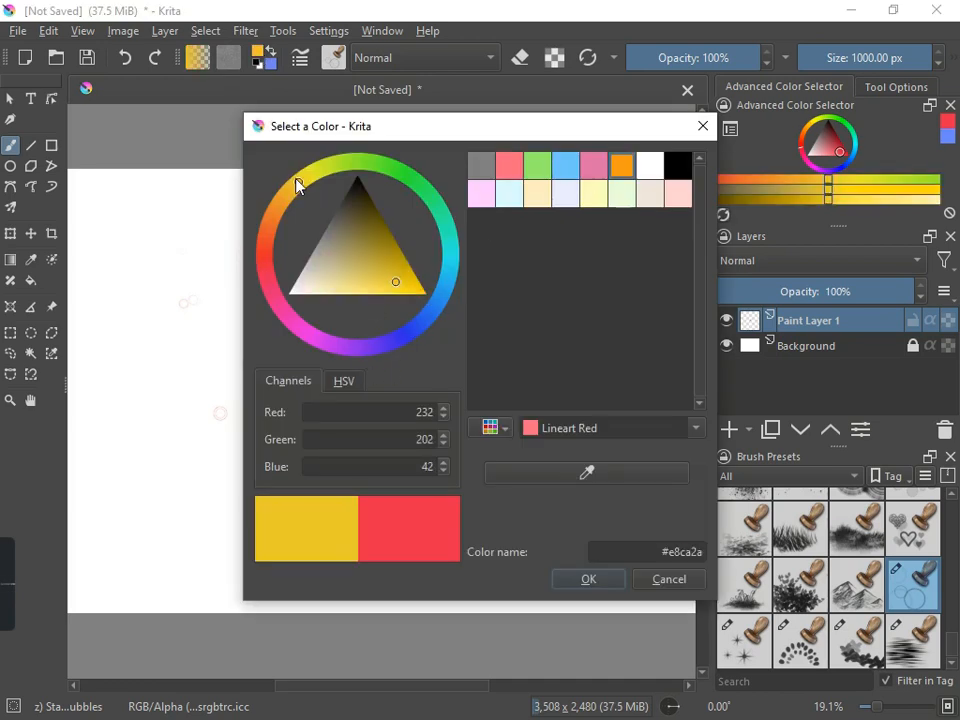
pyautogui.click(572, 581)
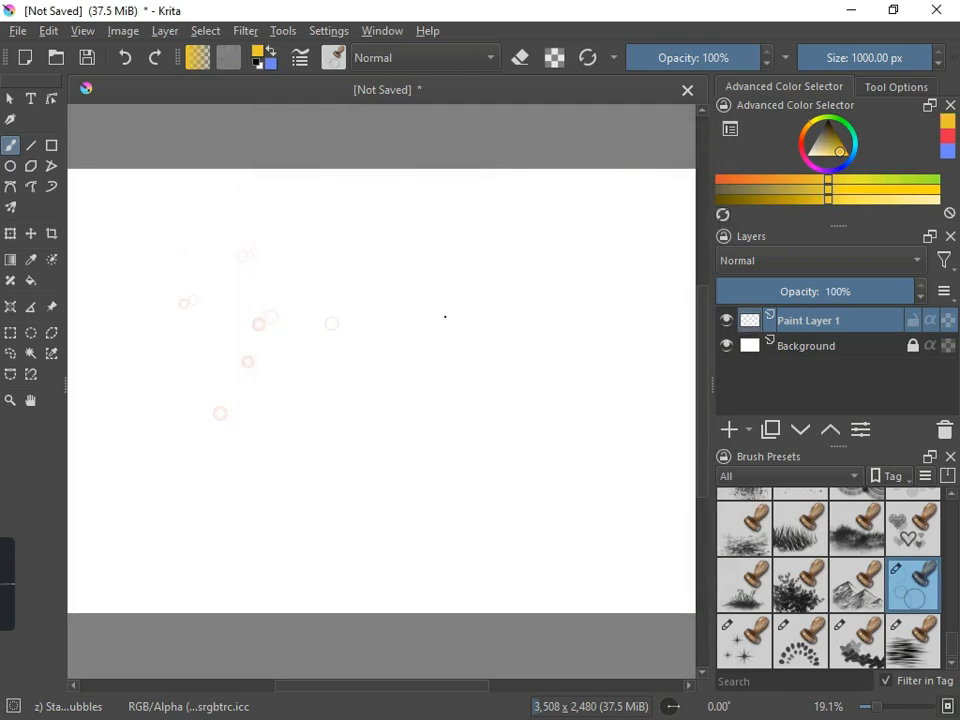
pyautogui.click(940, 64)
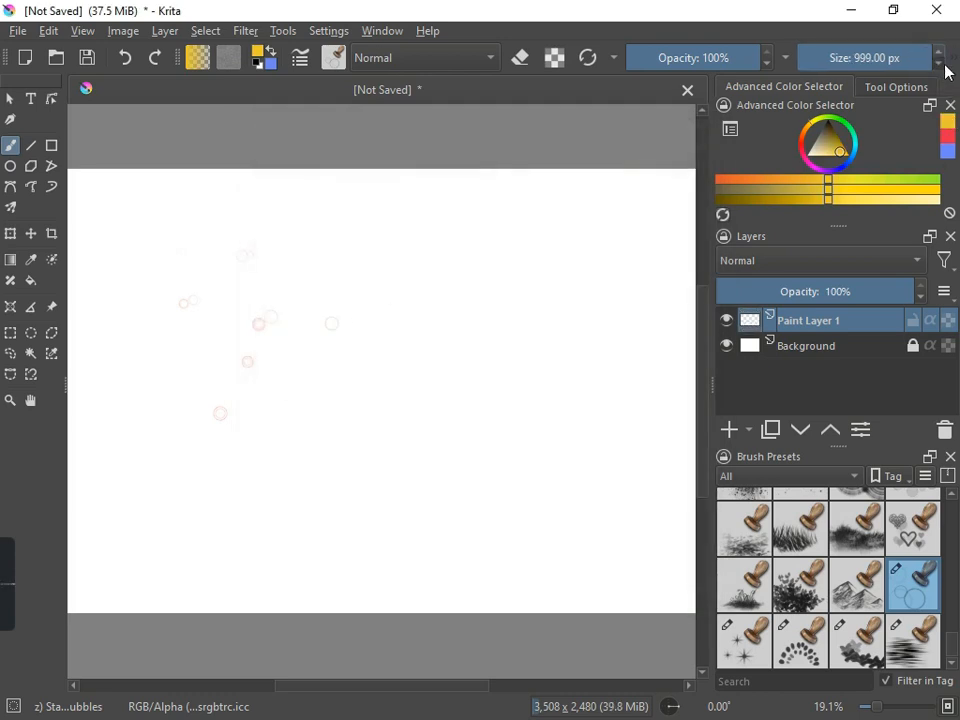
pyautogui.click(939, 54)
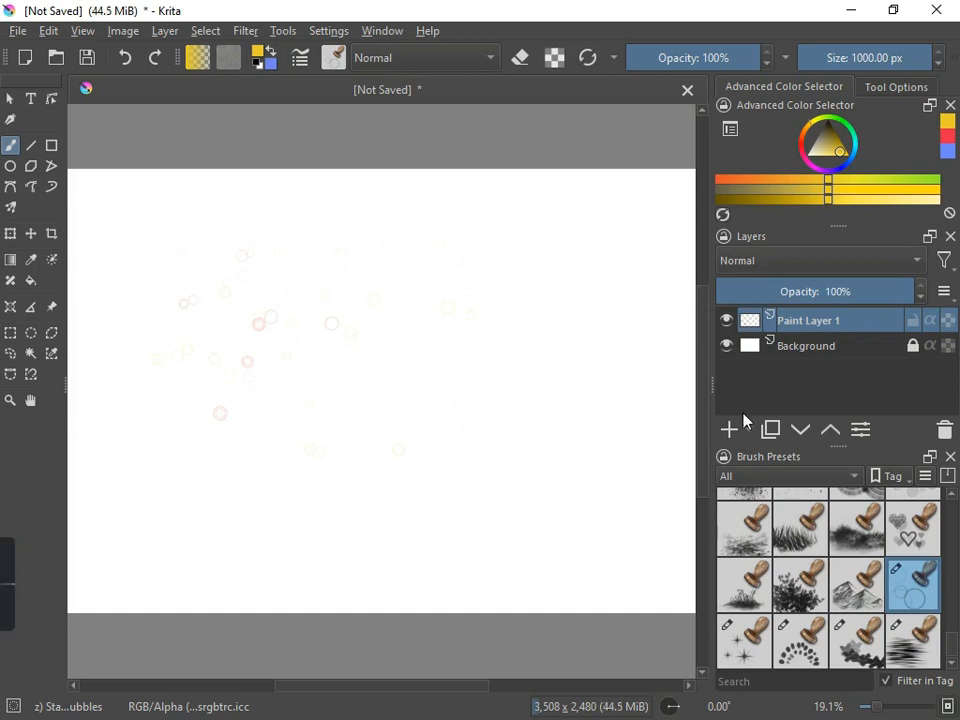
# Add an empty paint layer and a solid #12110c fill layer, and move the fill layer directly above the Background
pyautogui.click(730, 430)
pyautogui.click(747, 431)
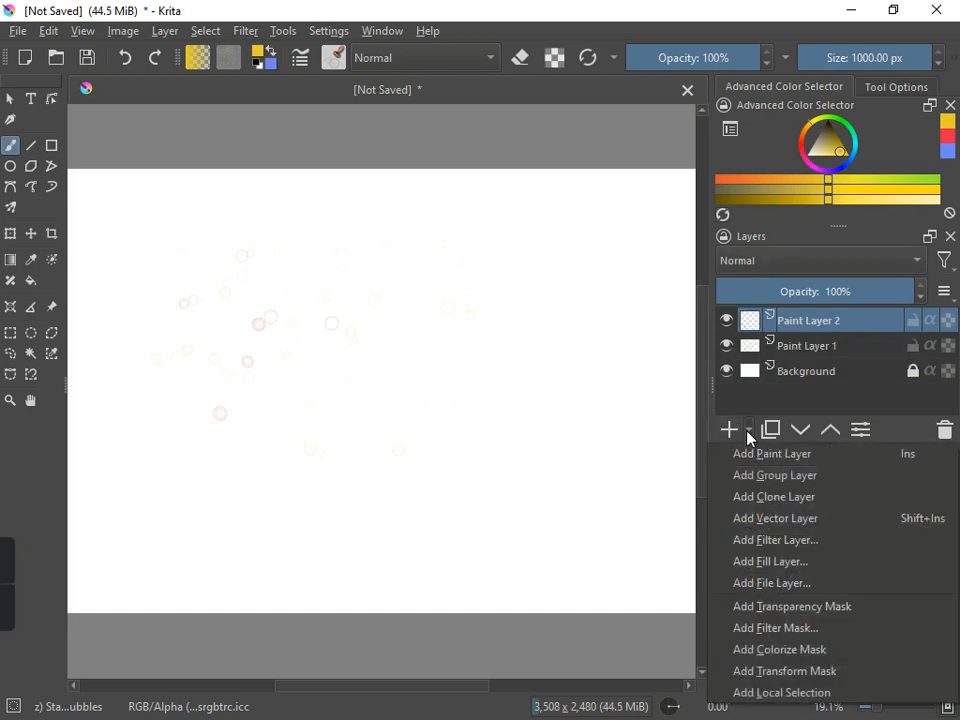
pyautogui.click(800, 562)
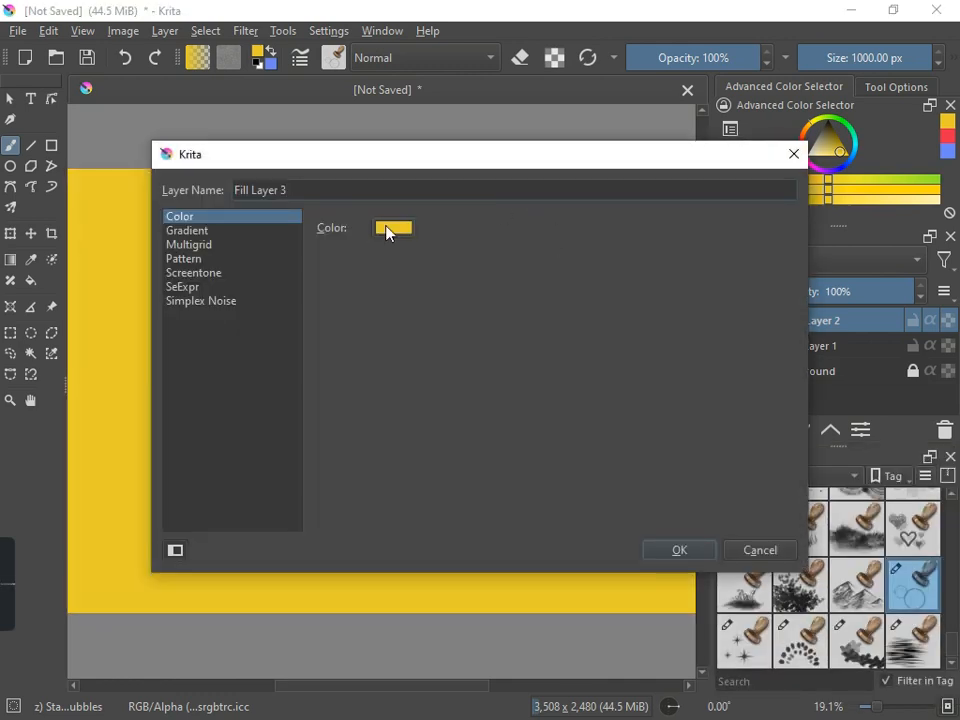
pyautogui.click(390, 228)
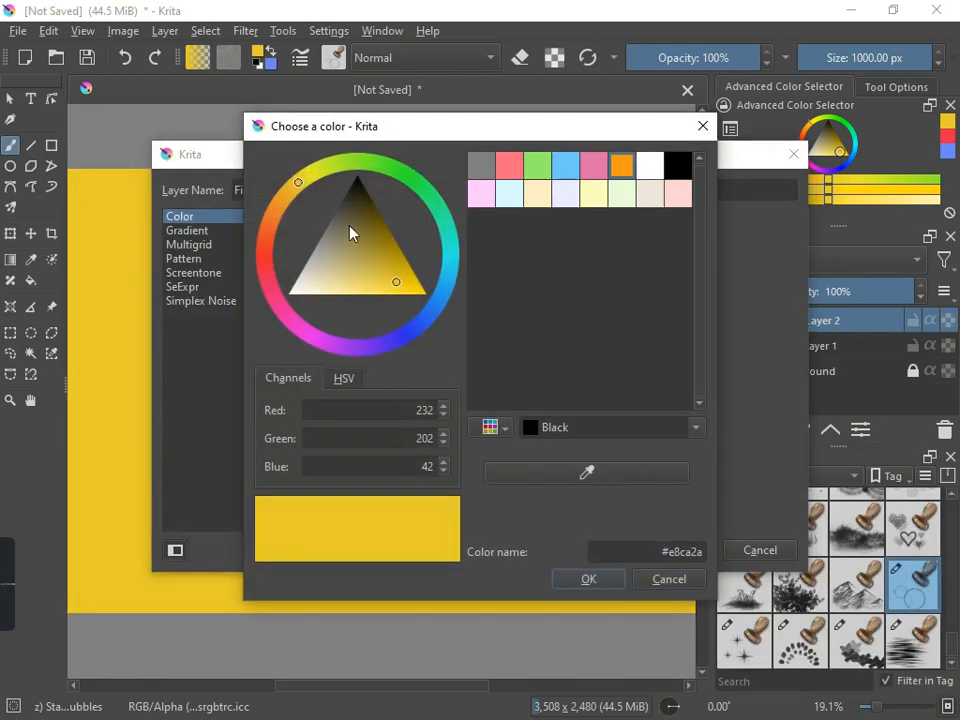
pyautogui.click(357, 190)
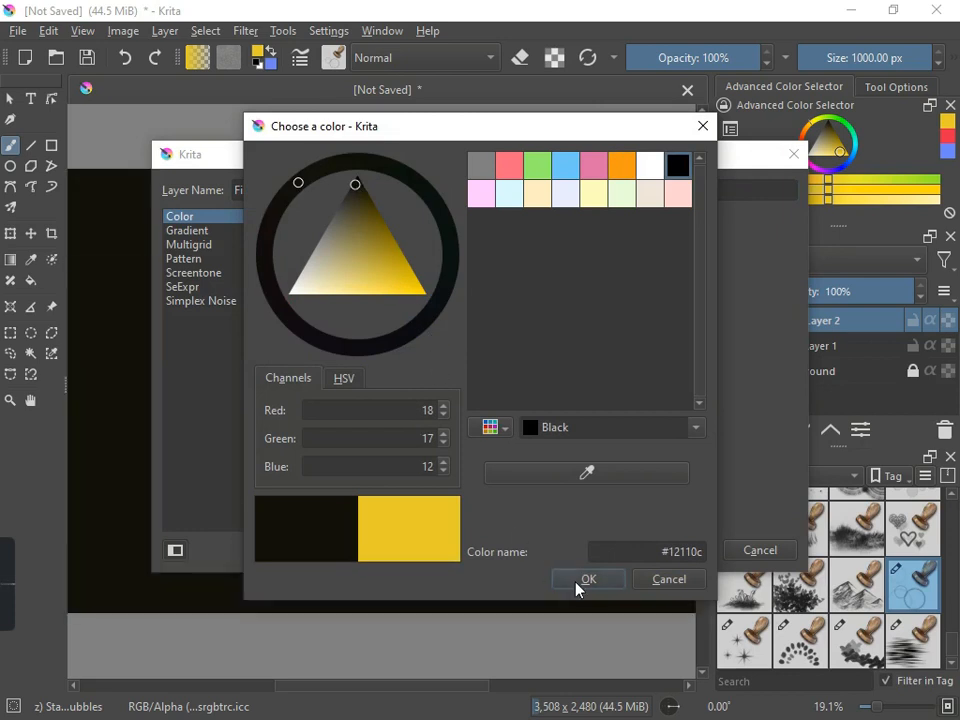
pyautogui.click(582, 580)
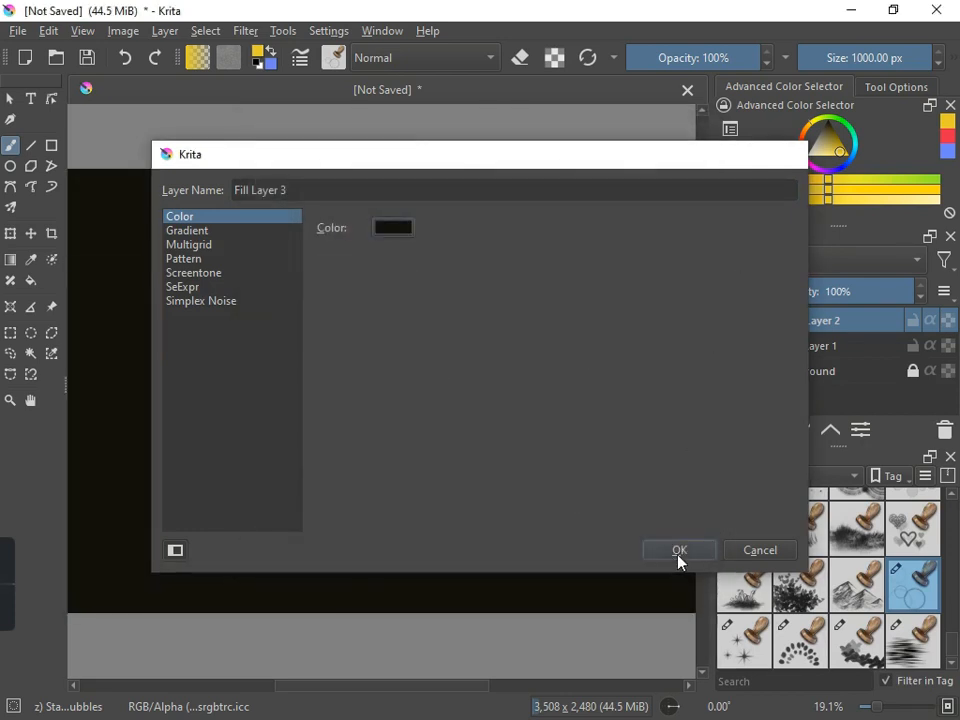
pyautogui.click(679, 550)
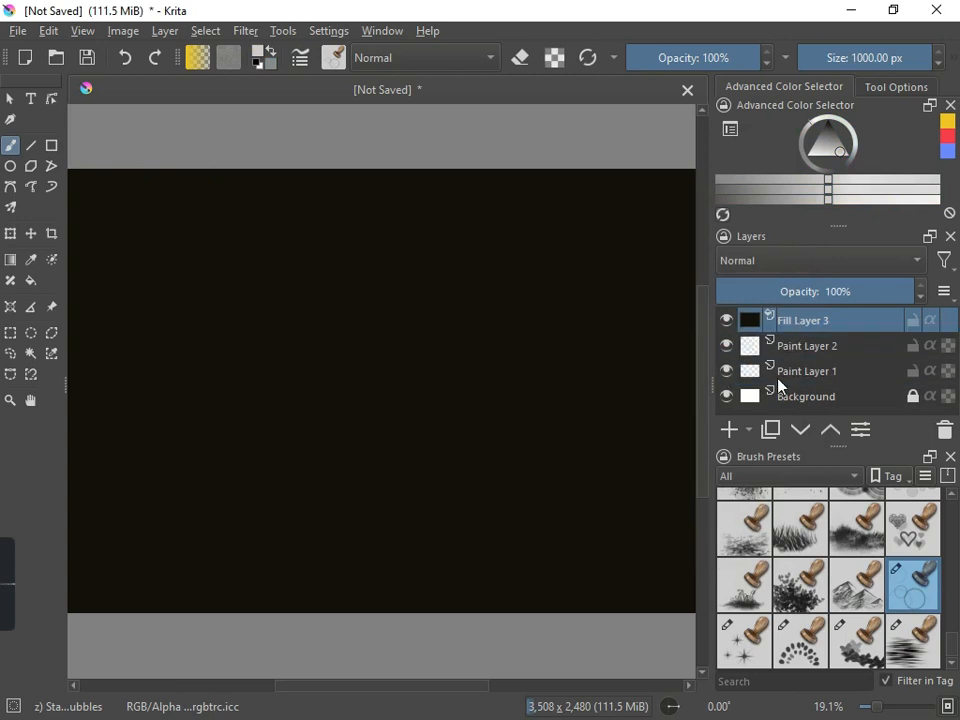
pyautogui.moveTo(781, 385); pyautogui.dragTo(782, 386)
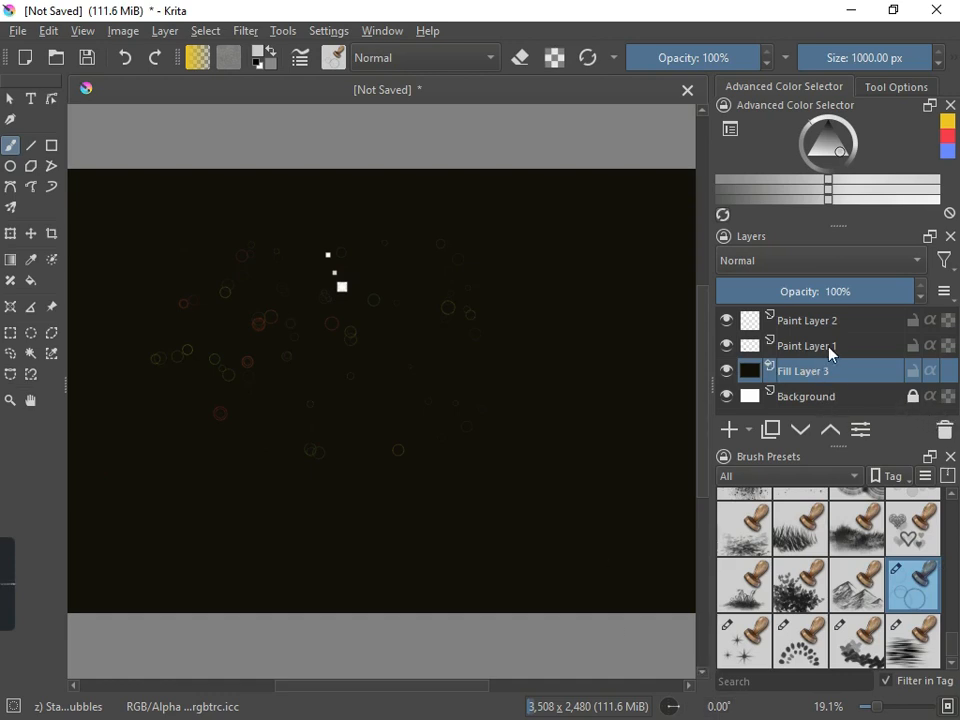
# Delete the dark fill layer and Paint Layer 1 with the bubble stamps
pyautogui.click(944, 431)
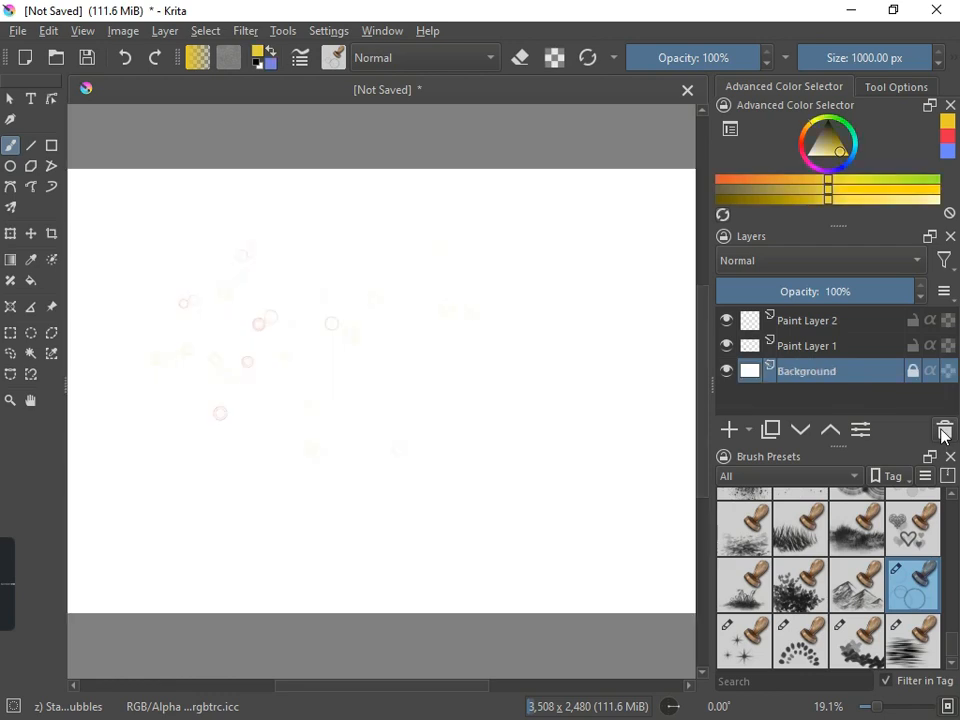
pyautogui.click(837, 351)
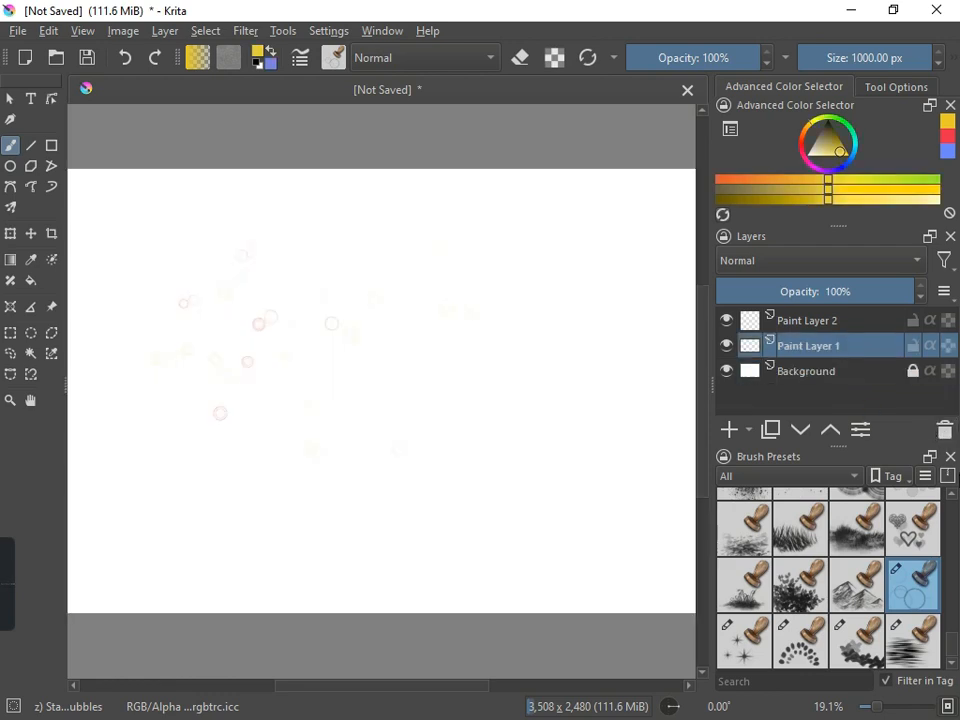
pyautogui.click(946, 432)
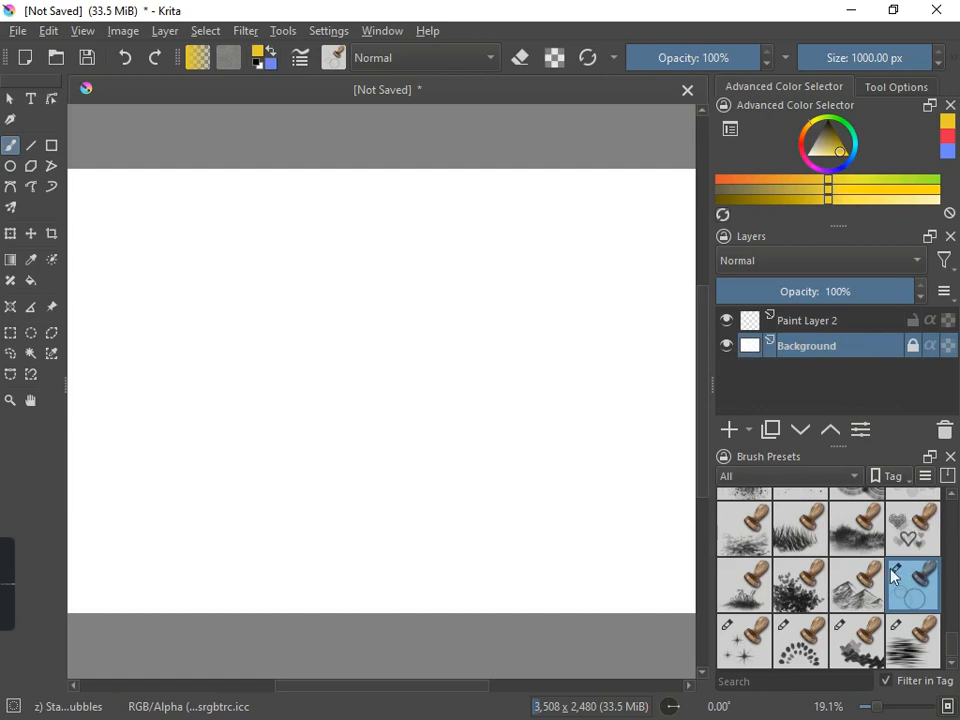
# Choose the Stamp Grass preset, set the foreground color to green #29e848 and the brush size to 620.97 px
pyautogui.moveTo(815, 542)
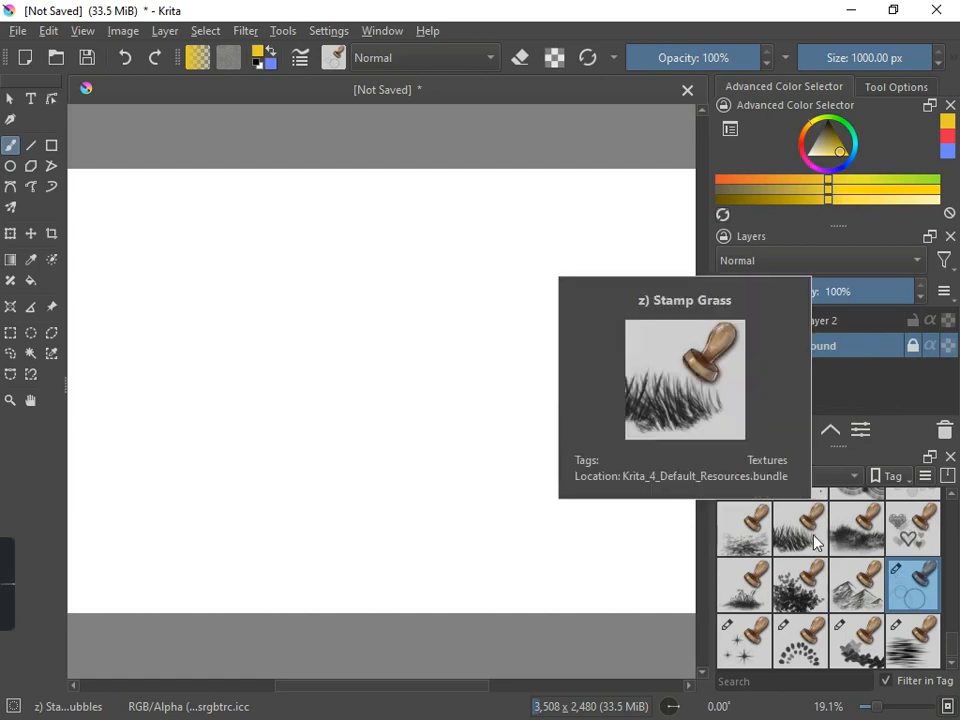
pyautogui.click(799, 538)
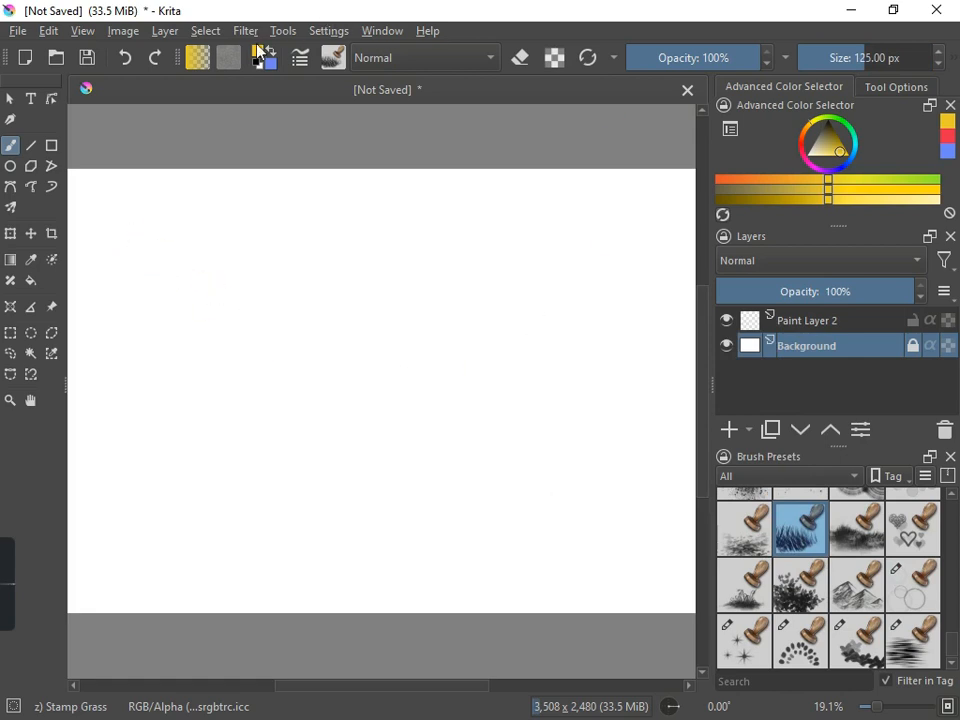
pyautogui.click(258, 55)
pyautogui.click(420, 190)
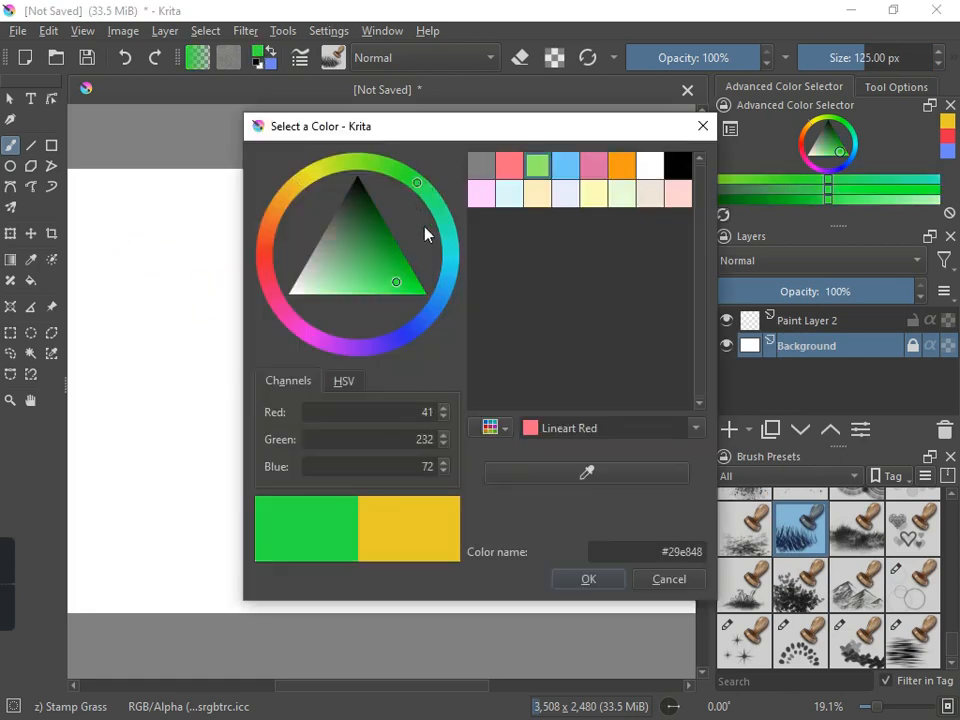
pyautogui.click(574, 579)
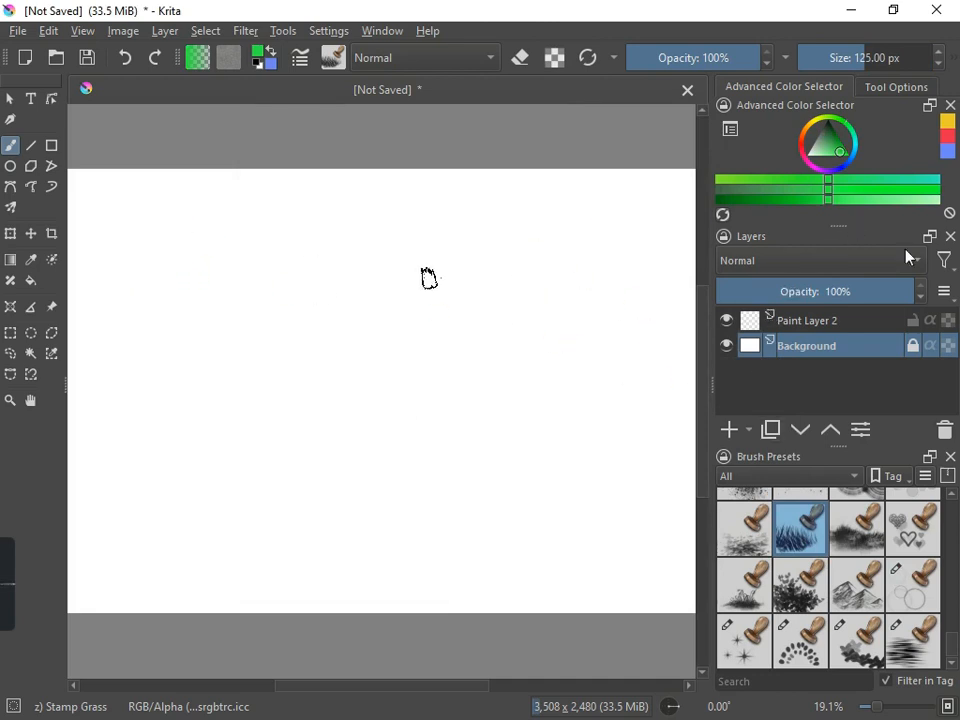
pyautogui.moveTo(864, 56); pyautogui.dragTo(928, 57)
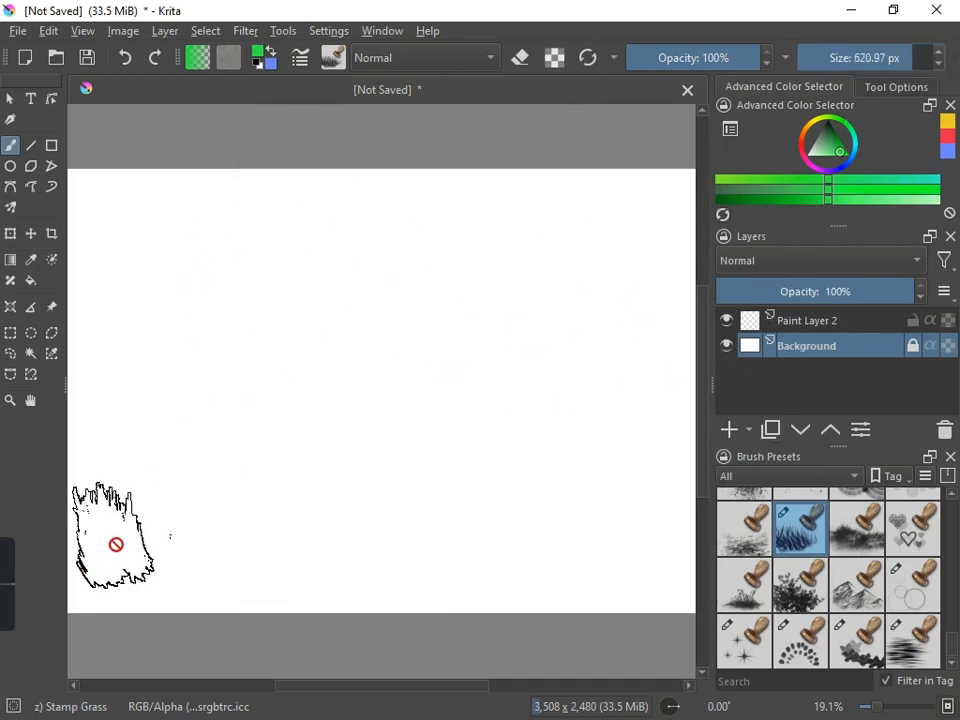
# Paint dense rows of green grass on Paint Layer 2 across the lower three quarters of the canvas
pyautogui.moveTo(122, 566); pyautogui.dragTo(212, 570)
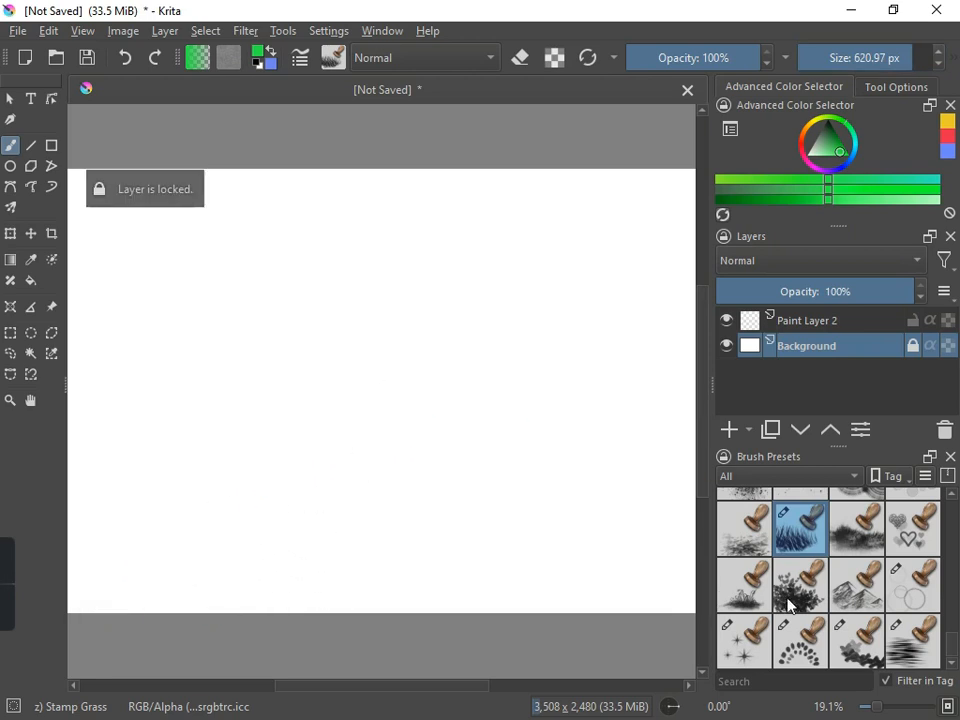
pyautogui.click(812, 326)
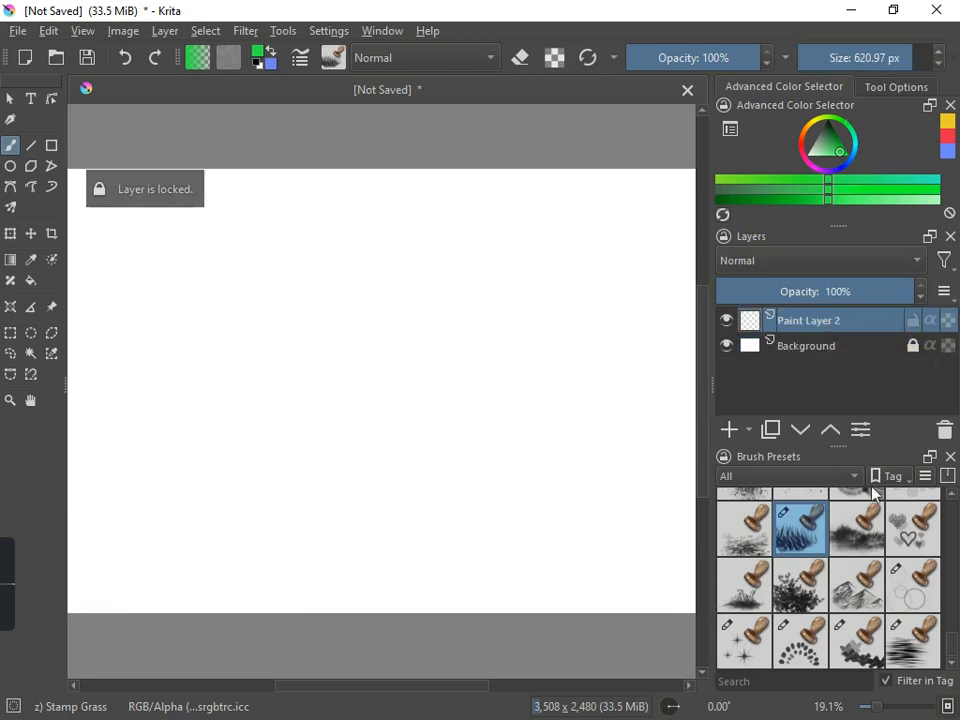
pyautogui.moveTo(111, 557)
pyautogui.mouseDown()
pyautogui.moveTo(640, 566)
pyautogui.moveTo(632, 564)
pyautogui.moveTo(653, 498)
pyautogui.moveTo(300, 478)
pyautogui.moveTo(422, 470)
pyautogui.moveTo(236, 465)
pyautogui.moveTo(120, 477)
pyautogui.moveTo(154, 502)
pyautogui.moveTo(287, 502)
pyautogui.moveTo(417, 520)
pyautogui.moveTo(502, 477)
pyautogui.moveTo(624, 450)
pyautogui.moveTo(656, 419)
pyautogui.moveTo(660, 492)
pyautogui.moveTo(542, 440)
pyautogui.moveTo(279, 402)
pyautogui.moveTo(134, 409)
pyautogui.moveTo(164, 455)
pyautogui.moveTo(294, 523)
pyautogui.moveTo(367, 531)
pyautogui.moveTo(498, 515)
pyautogui.moveTo(612, 532)
pyautogui.moveTo(585, 486)
pyautogui.moveTo(435, 390)
pyautogui.moveTo(338, 357)
pyautogui.moveTo(475, 335)
pyautogui.moveTo(645, 337)
pyautogui.moveTo(626, 350)
pyautogui.moveTo(443, 320)
pyautogui.moveTo(233, 304)
pyautogui.moveTo(125, 320)
pyautogui.moveTo(183, 400)
pyautogui.moveTo(129, 462)
pyautogui.moveTo(115, 527)
pyautogui.moveTo(423, 562)
pyautogui.moveTo(508, 512)
pyautogui.moveTo(267, 395)
pyautogui.moveTo(309, 414)
pyautogui.moveTo(350, 458)
pyautogui.mouseUp()
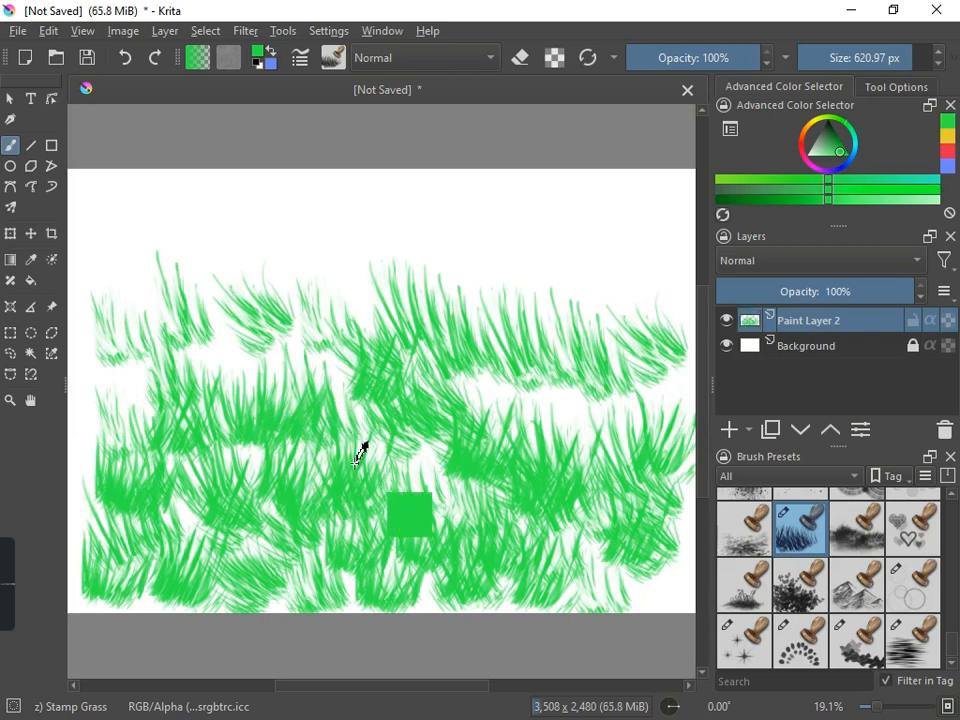
# Undo the grass strokes and remove the restored dark fill layer and Paint Layer 1 with its bubbles
pyautogui.press('Delete')
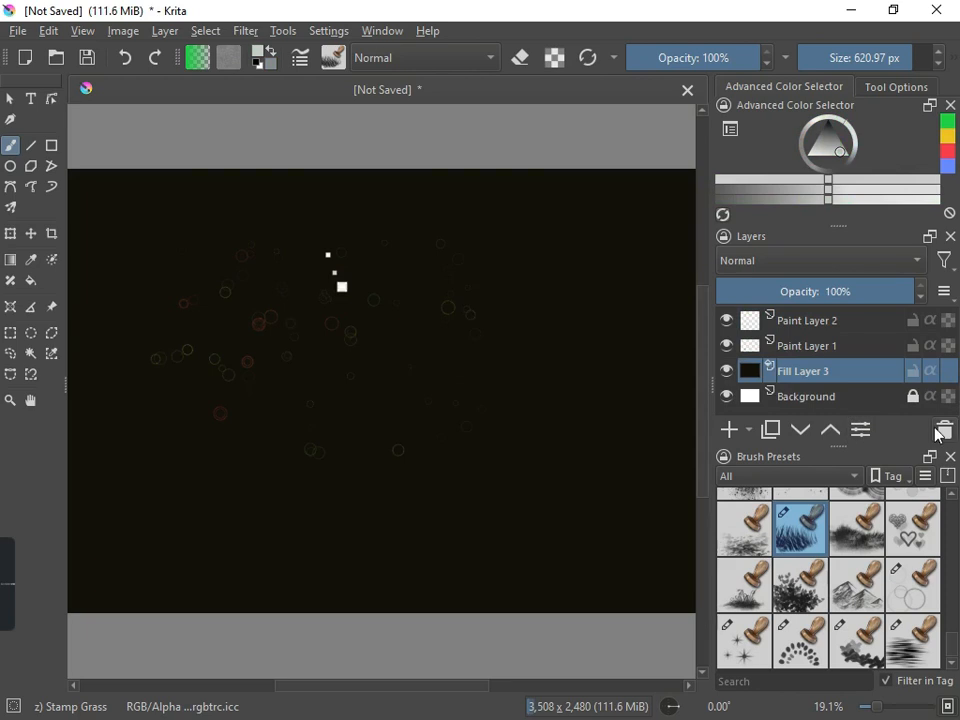
pyautogui.click(944, 432)
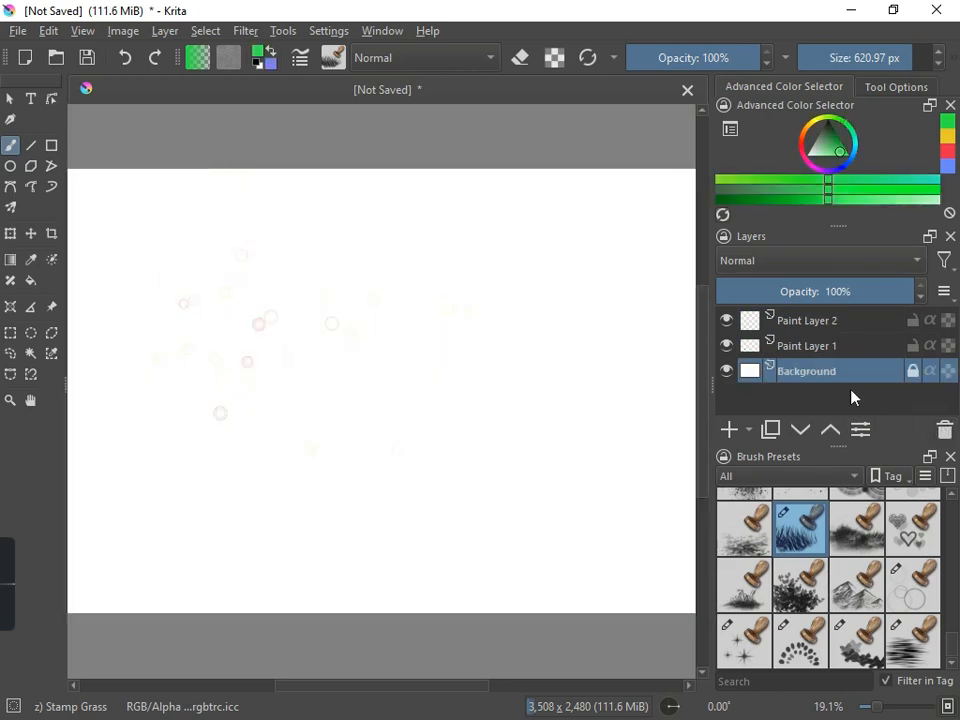
pyautogui.click(831, 345)
pyautogui.click(940, 433)
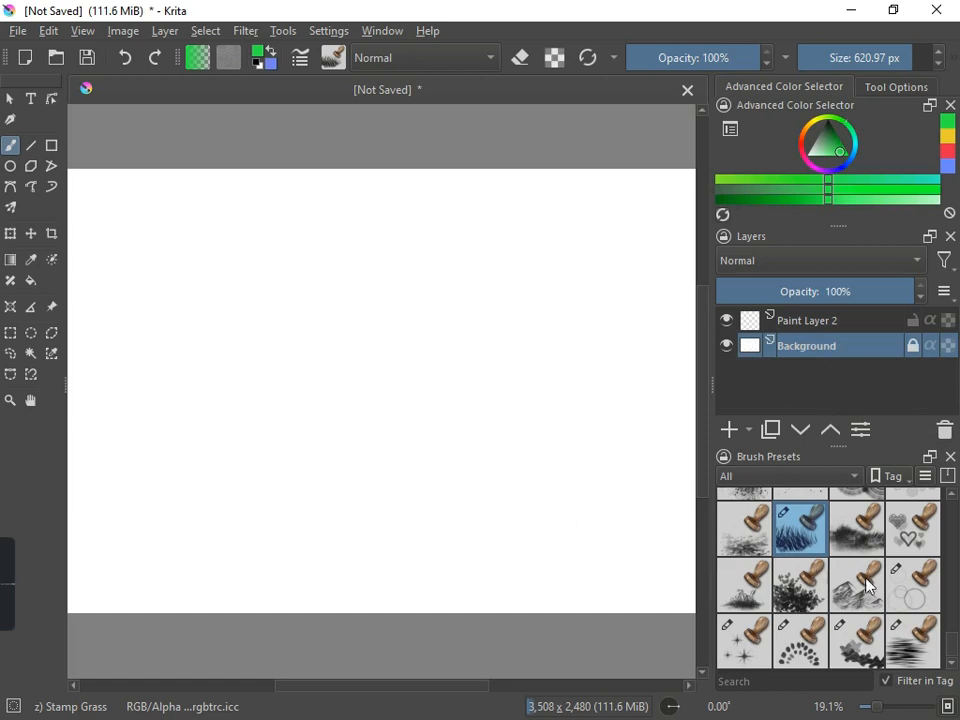
# Choose the Stamp Grass Patch preset and set its brush size to 652.02 px
pyautogui.moveTo(855, 543)
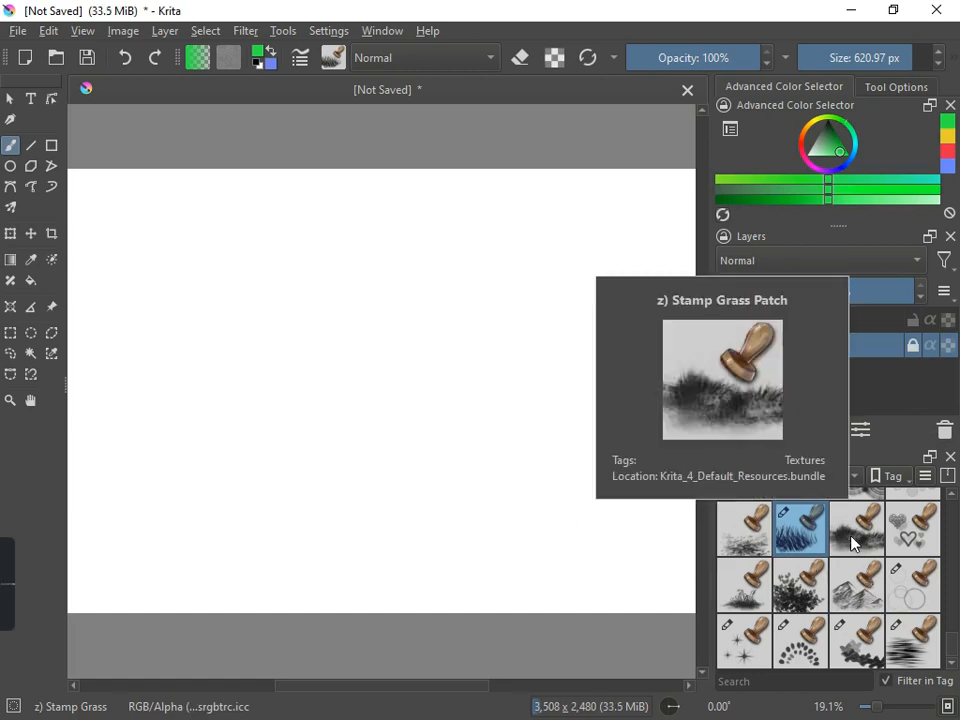
pyautogui.click(870, 546)
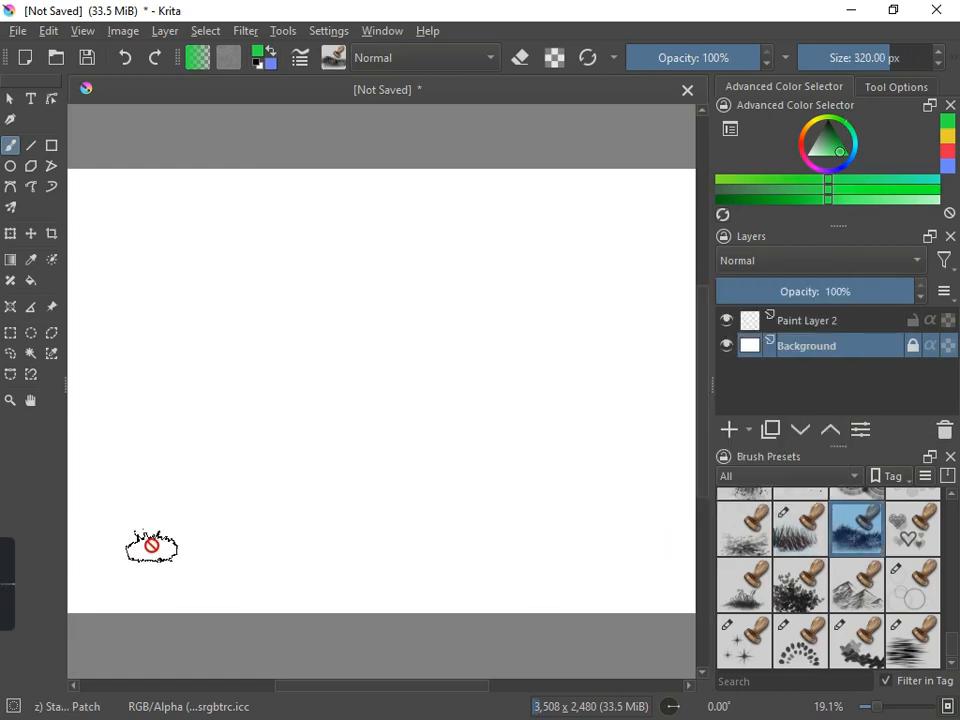
pyautogui.click(897, 60)
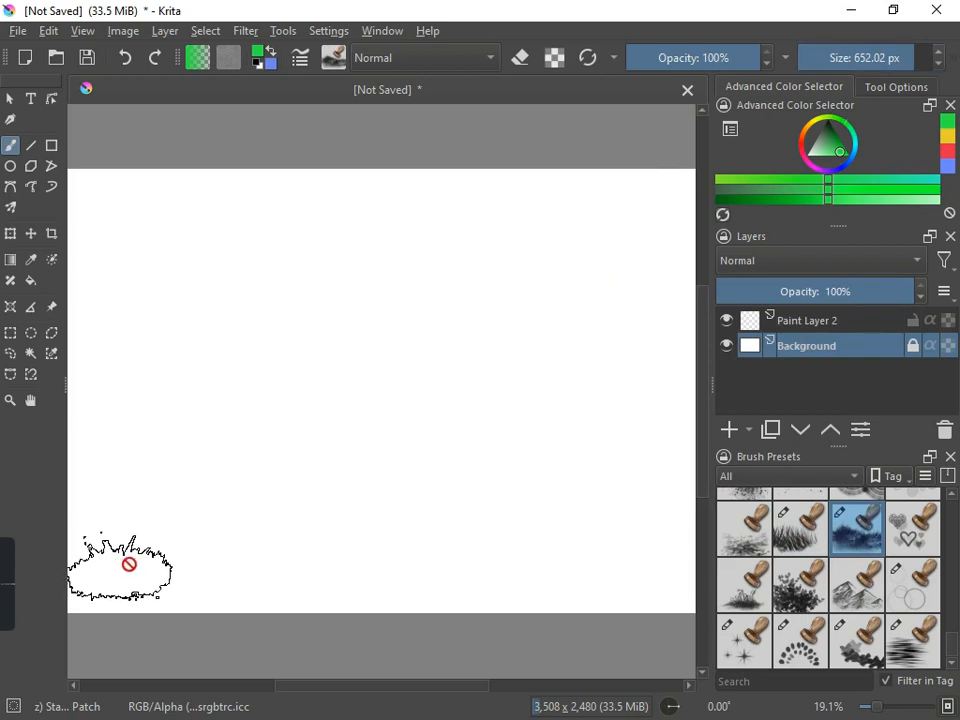
# Stamp green grass patches on Paint Layer 2, packed along the canvas's lower edge and scattered up to its middle
pyautogui.click(120, 568)
pyautogui.click(866, 322)
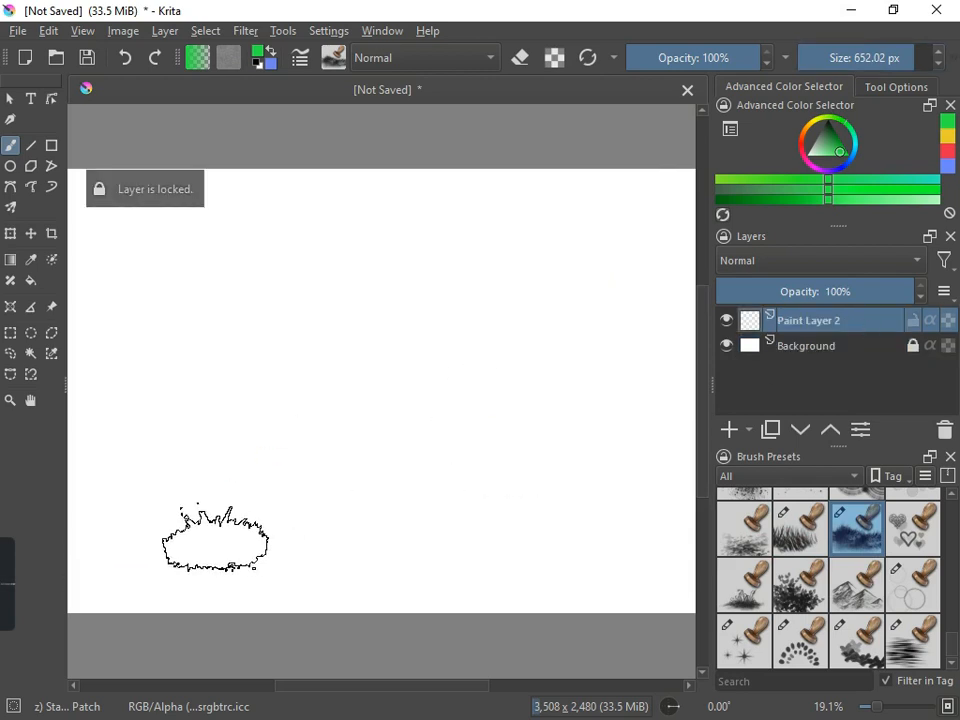
pyautogui.moveTo(127, 573)
pyautogui.mouseDown()
pyautogui.moveTo(634, 574)
pyautogui.moveTo(621, 536)
pyautogui.moveTo(221, 540)
pyautogui.moveTo(122, 525)
pyautogui.moveTo(139, 561)
pyautogui.moveTo(238, 552)
pyautogui.moveTo(551, 563)
pyautogui.moveTo(580, 483)
pyautogui.mouseUp()
pyautogui.moveTo(588, 424)
pyautogui.mouseDown()
pyautogui.moveTo(592, 313)
pyautogui.moveTo(319, 378)
pyautogui.moveTo(399, 474)
pyautogui.moveTo(453, 461)
pyautogui.moveTo(491, 401)
pyautogui.moveTo(246, 431)
pyautogui.moveTo(160, 368)
pyautogui.moveTo(153, 336)
pyautogui.moveTo(147, 454)
pyautogui.moveTo(215, 492)
pyautogui.moveTo(254, 485)
pyautogui.moveTo(218, 341)
pyautogui.moveTo(251, 295)
pyautogui.moveTo(283, 436)
pyautogui.moveTo(322, 536)
pyautogui.moveTo(480, 508)
pyautogui.moveTo(598, 509)
pyautogui.moveTo(577, 531)
pyautogui.moveTo(325, 602)
pyautogui.moveTo(295, 545)
pyautogui.mouseUp()
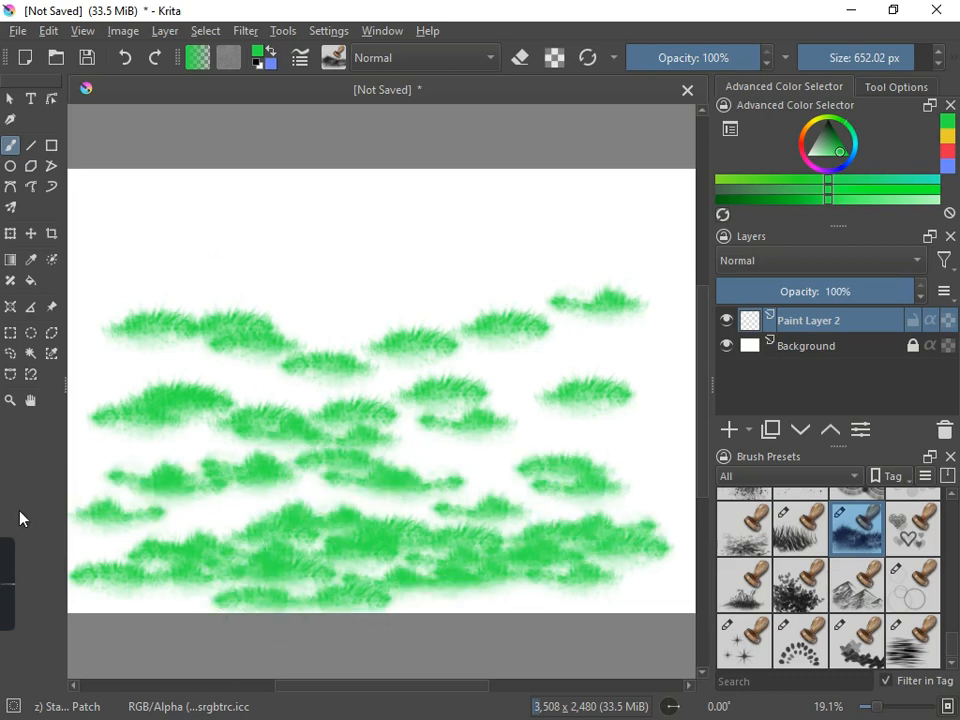
# Undo the grass patches and delete the restored bubble layer, Paint Layer 1
pyautogui.press('Delete')
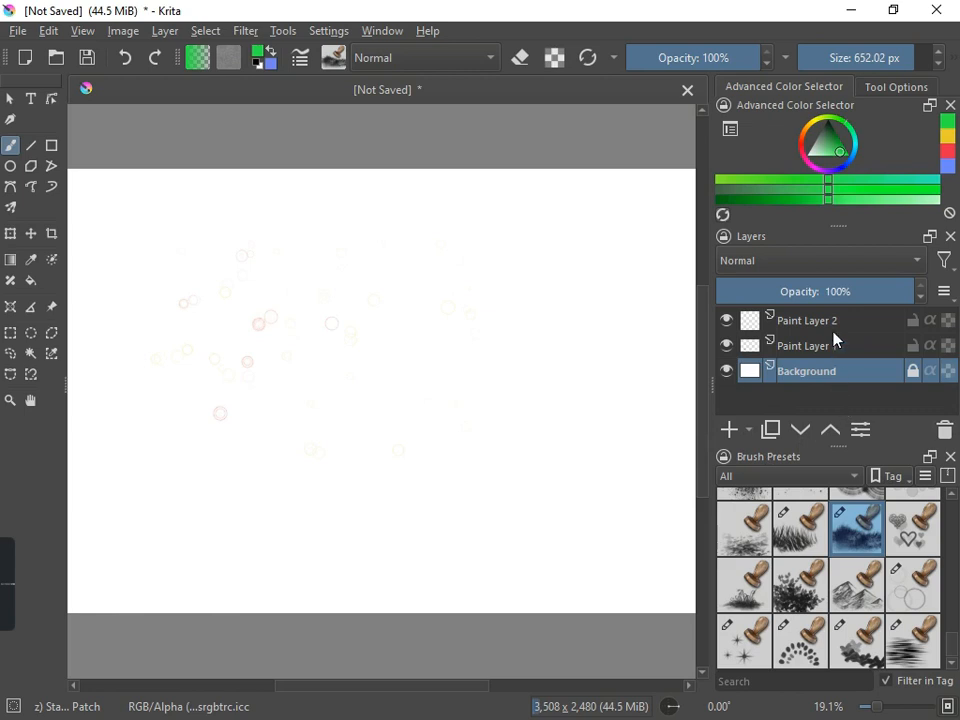
pyautogui.click(834, 331)
pyautogui.click(810, 350)
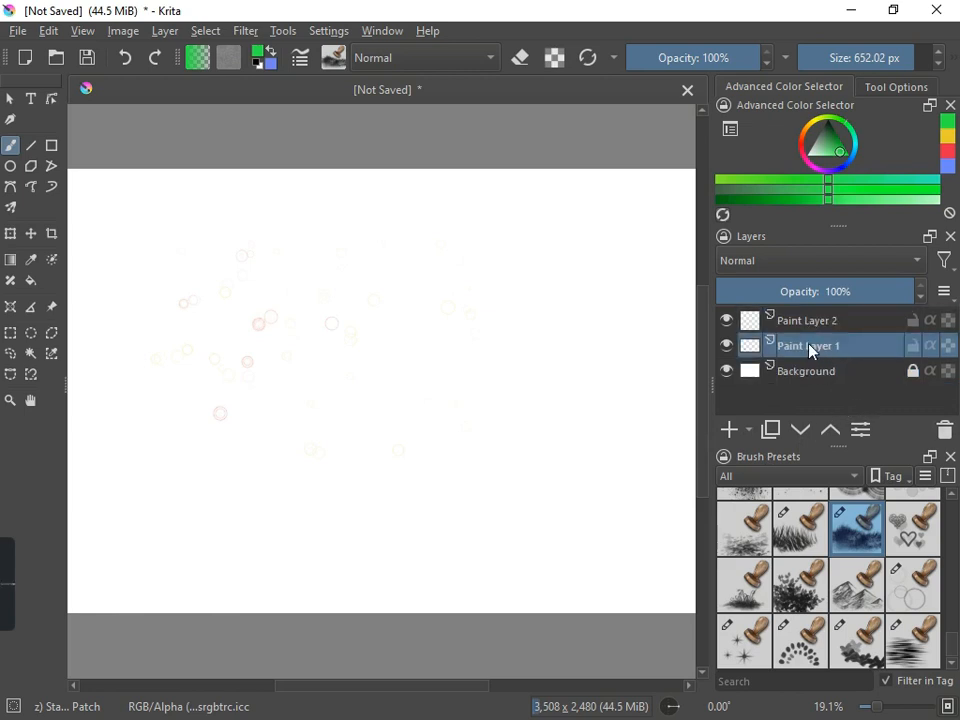
pyautogui.hotkey('shift', 'Delete')
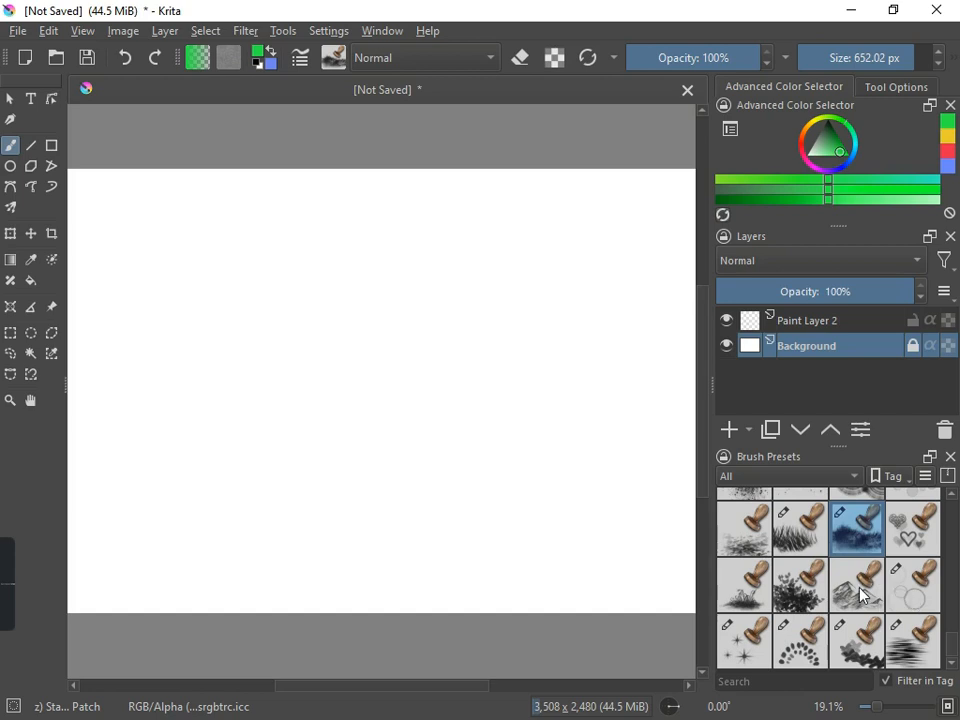
# Choose the distant mountains stamp preset at 360 px, try it in green on Paint Layer 2 and undo the strokes
pyautogui.click(860, 594)
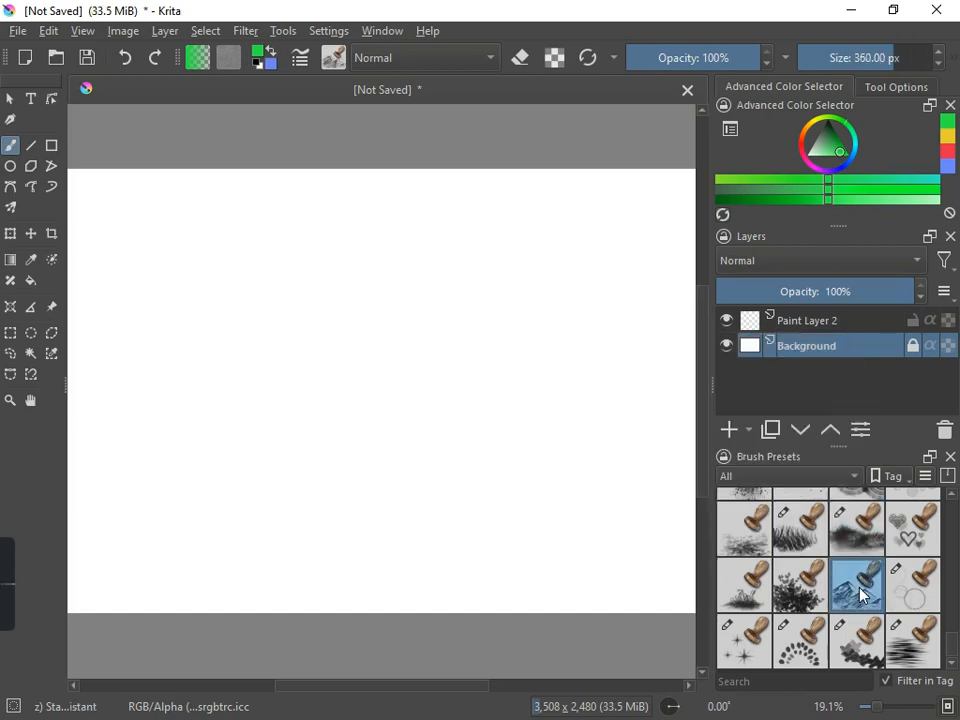
pyautogui.moveTo(862, 596)
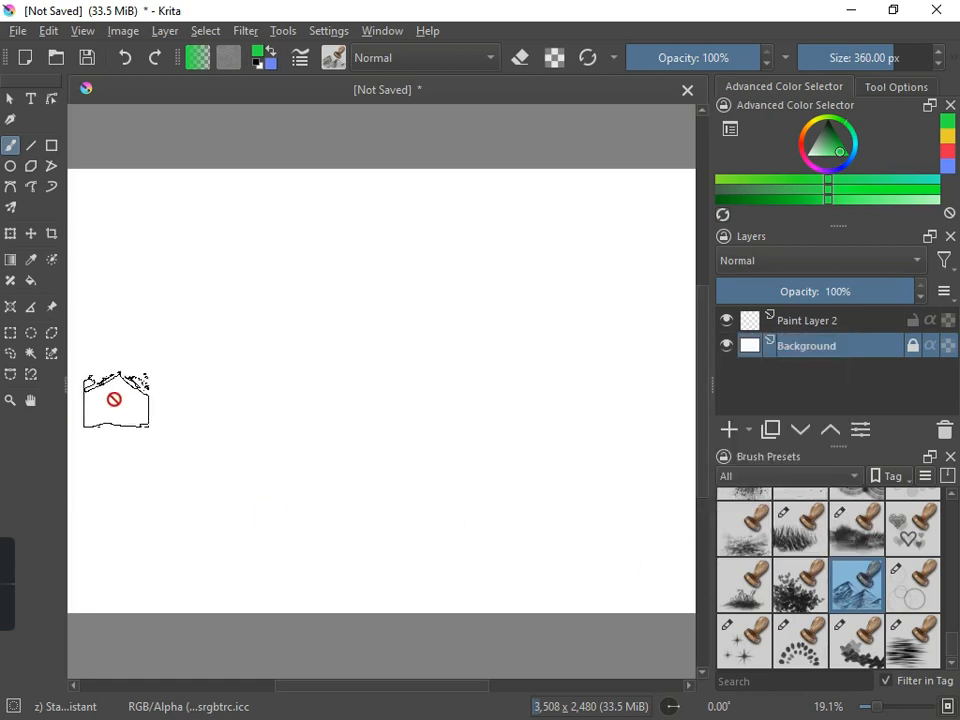
pyautogui.click(115, 405)
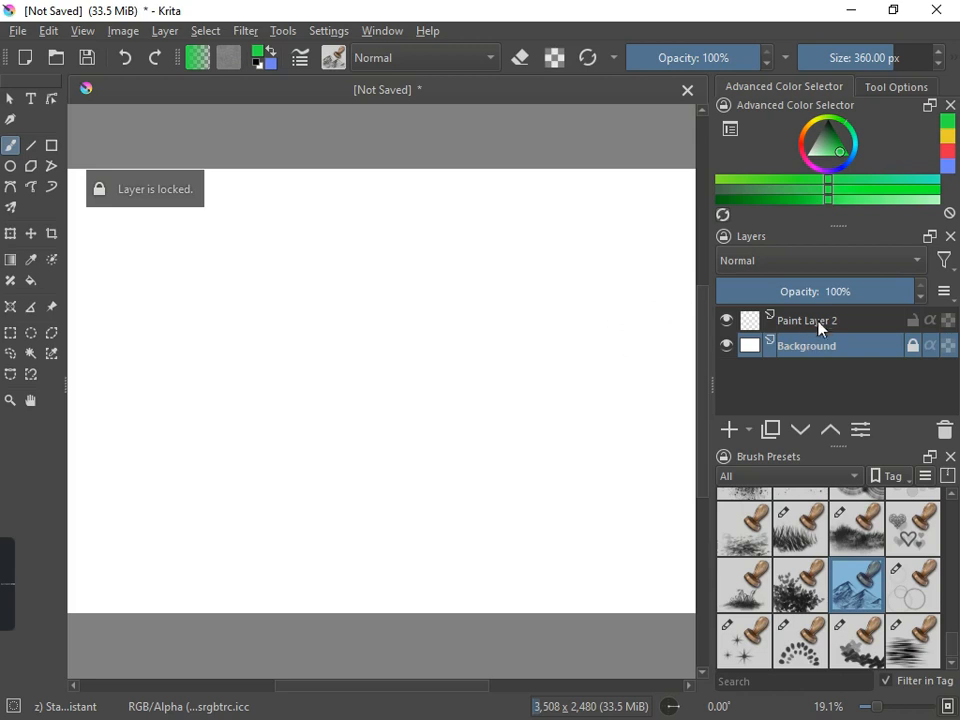
pyautogui.click(843, 322)
pyautogui.moveTo(97, 438)
pyautogui.mouseDown()
pyautogui.moveTo(138, 536)
pyautogui.moveTo(157, 551)
pyautogui.moveTo(223, 512)
pyautogui.moveTo(228, 418)
pyautogui.moveTo(200, 439)
pyautogui.moveTo(351, 448)
pyautogui.moveTo(414, 464)
pyautogui.moveTo(367, 592)
pyautogui.moveTo(272, 563)
pyautogui.moveTo(343, 516)
pyautogui.moveTo(464, 465)
pyautogui.moveTo(476, 439)
pyautogui.moveTo(521, 460)
pyautogui.moveTo(532, 550)
pyautogui.moveTo(618, 515)
pyautogui.moveTo(641, 473)
pyautogui.moveTo(505, 598)
pyautogui.mouseUp()
pyautogui.hotkey('ctrl', 'z')
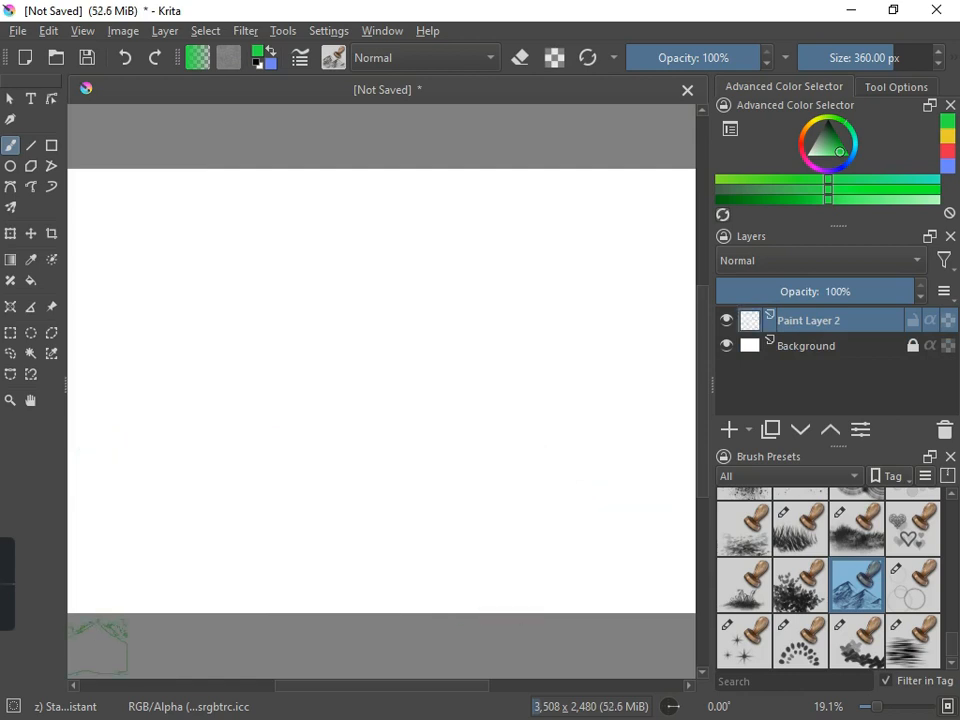
# Change the foreground color from the palette's Fill Brown to a darker tan, #c3ad98
pyautogui.click(263, 51)
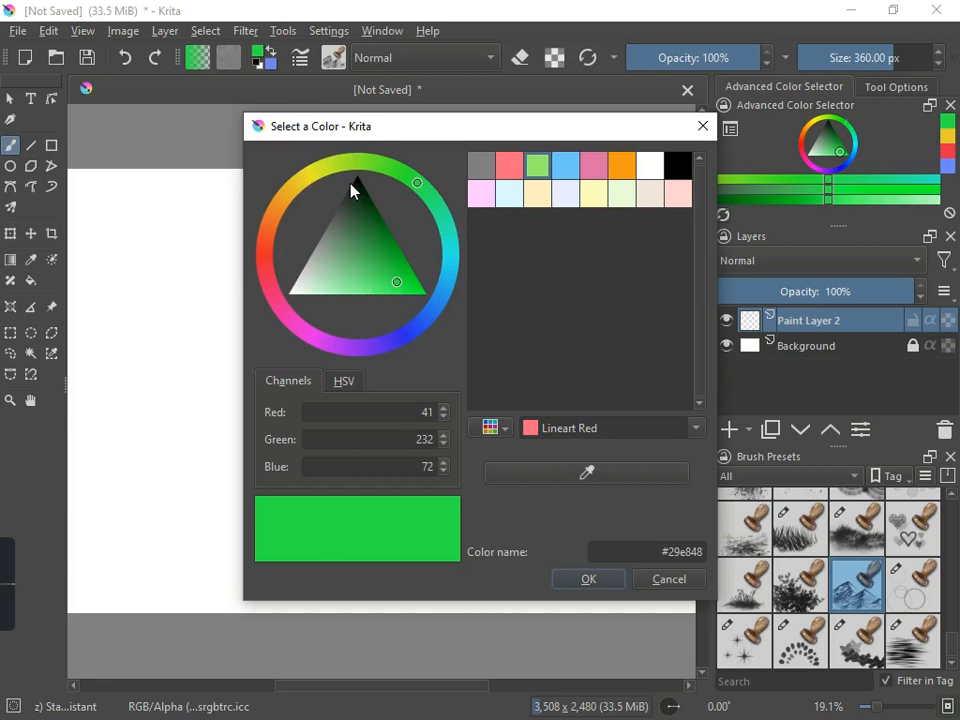
pyautogui.click(677, 193)
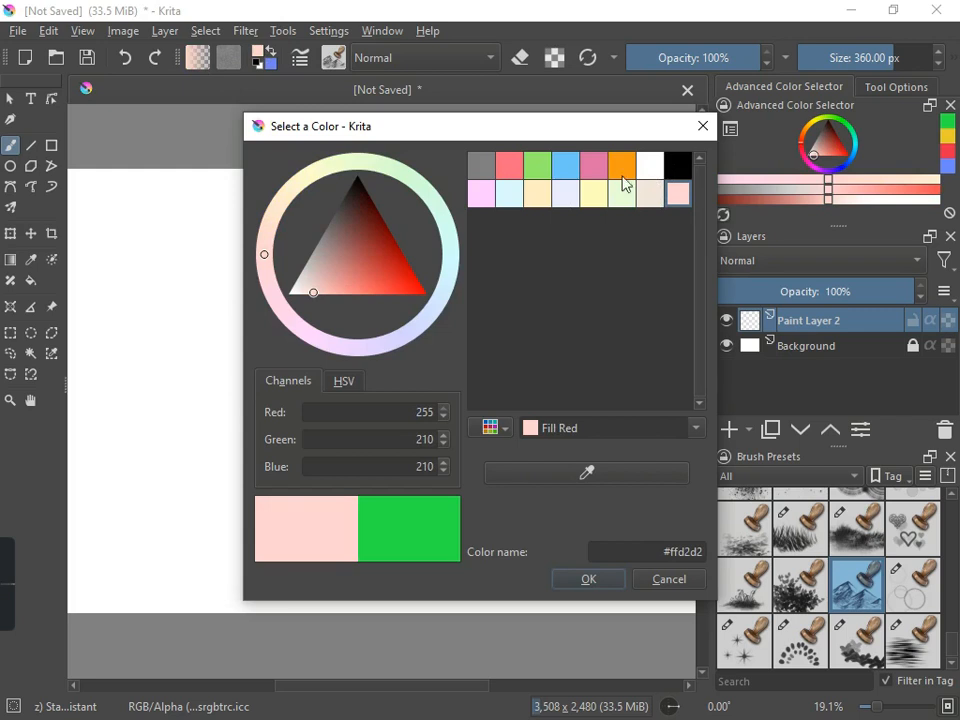
pyautogui.click(649, 193)
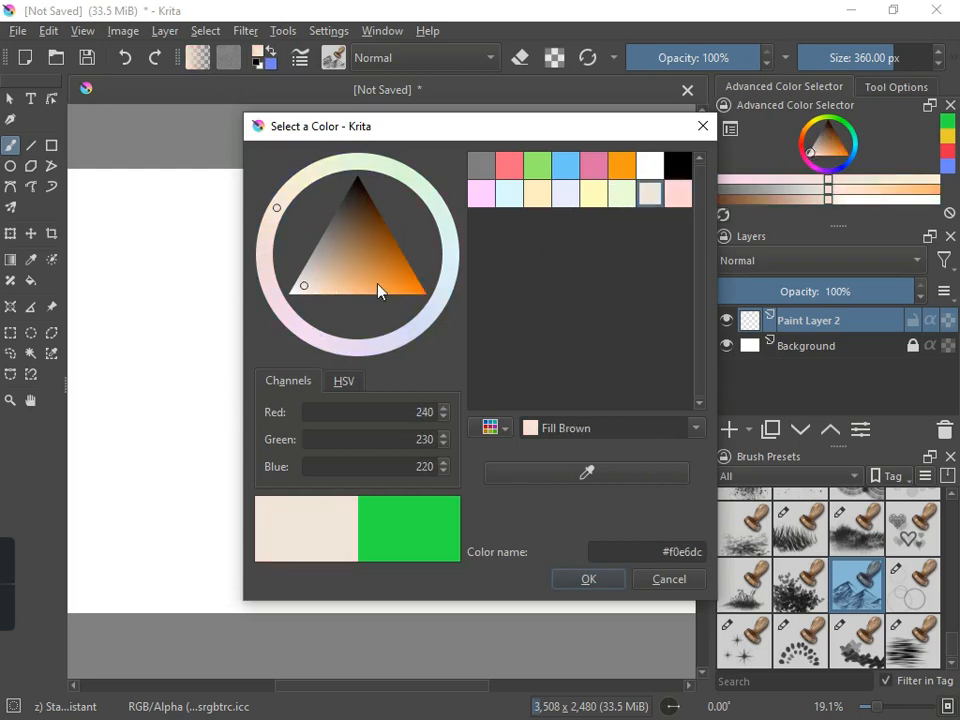
pyautogui.click(328, 266)
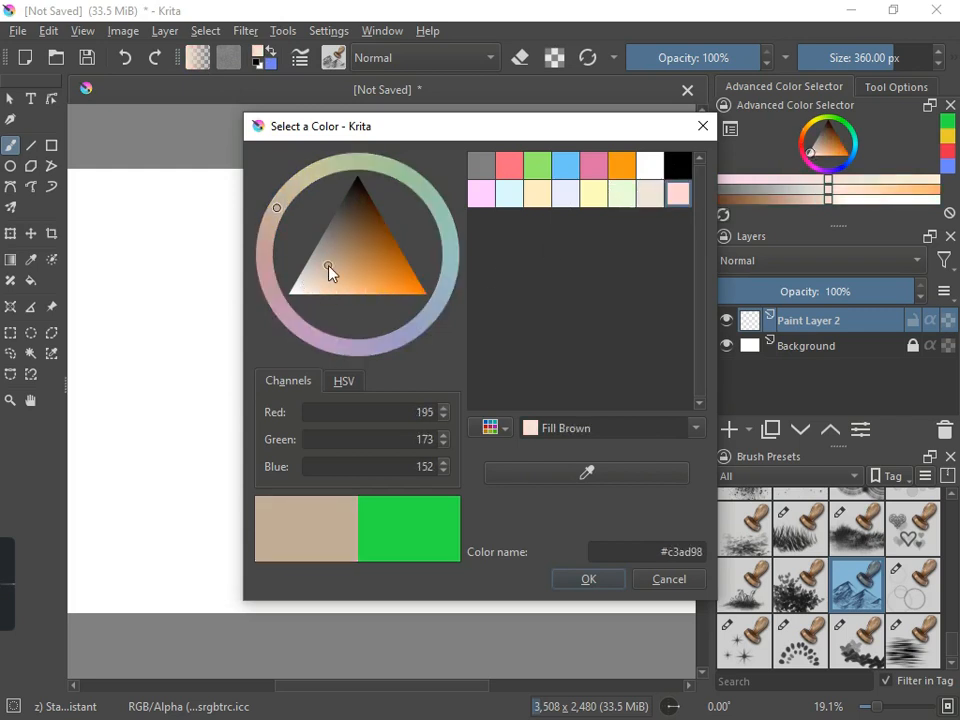
pyautogui.click(613, 582)
# Stamp tan distant mountains at 360 px across the whole canvas on Paint Layer 2
pyautogui.moveTo(142, 364)
pyautogui.mouseDown()
pyautogui.moveTo(134, 448)
pyautogui.moveTo(148, 498)
pyautogui.moveTo(145, 540)
pyautogui.moveTo(172, 505)
pyautogui.moveTo(219, 361)
pyautogui.moveTo(299, 518)
pyautogui.moveTo(368, 388)
pyautogui.moveTo(396, 358)
pyautogui.moveTo(437, 461)
pyautogui.moveTo(500, 519)
pyautogui.moveTo(567, 337)
pyautogui.moveTo(512, 294)
pyautogui.moveTo(347, 265)
pyautogui.moveTo(276, 272)
pyautogui.moveTo(305, 298)
pyautogui.moveTo(337, 303)
pyautogui.moveTo(312, 385)
pyautogui.moveTo(188, 315)
pyautogui.moveTo(153, 239)
pyautogui.moveTo(161, 351)
pyautogui.moveTo(199, 515)
pyautogui.moveTo(271, 551)
pyautogui.moveTo(381, 562)
pyautogui.mouseUp()
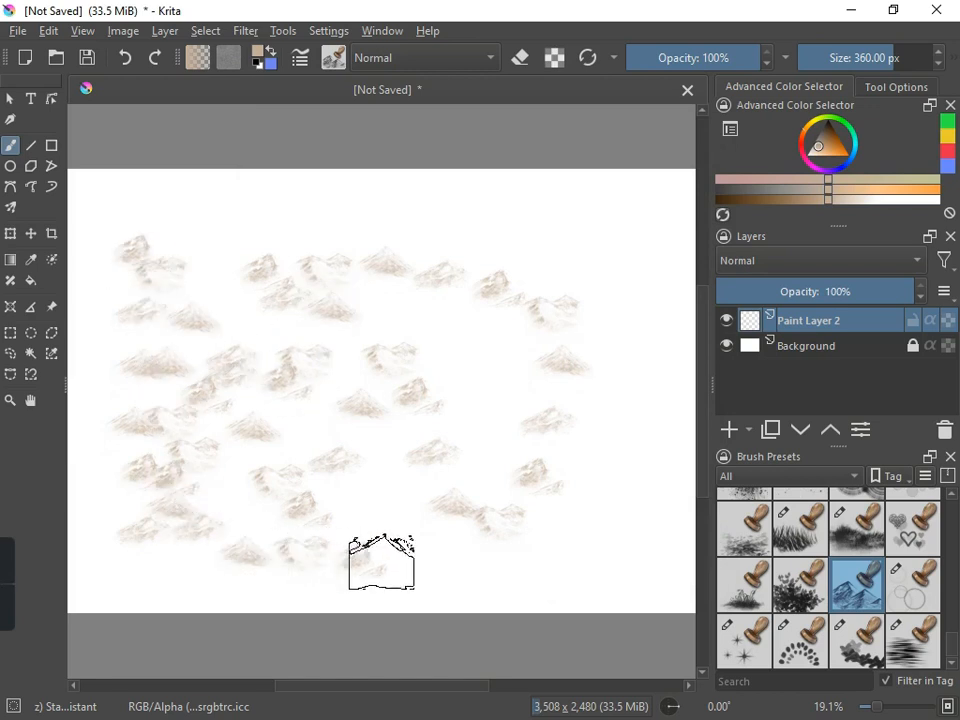
pyautogui.moveTo(532, 160)
pyautogui.mouseDown()
pyautogui.moveTo(549, 256)
pyautogui.moveTo(584, 246)
pyautogui.moveTo(655, 253)
pyautogui.moveTo(631, 236)
pyautogui.moveTo(511, 213)
pyautogui.moveTo(181, 211)
pyautogui.moveTo(144, 239)
pyautogui.moveTo(88, 470)
pyautogui.moveTo(123, 576)
pyautogui.moveTo(637, 568)
pyautogui.moveTo(642, 376)
pyautogui.moveTo(588, 312)
pyautogui.moveTo(617, 265)
pyautogui.mouseUp()
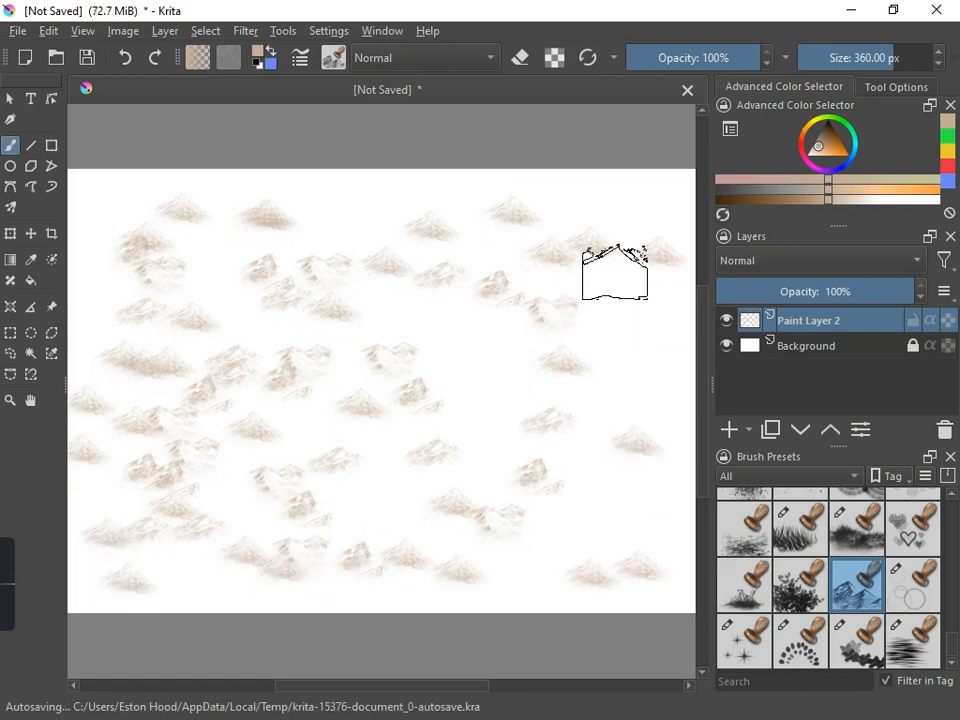
pyautogui.keyDown('ctrl'); pyautogui.click(619, 263); pyautogui.keyUp('ctrl')
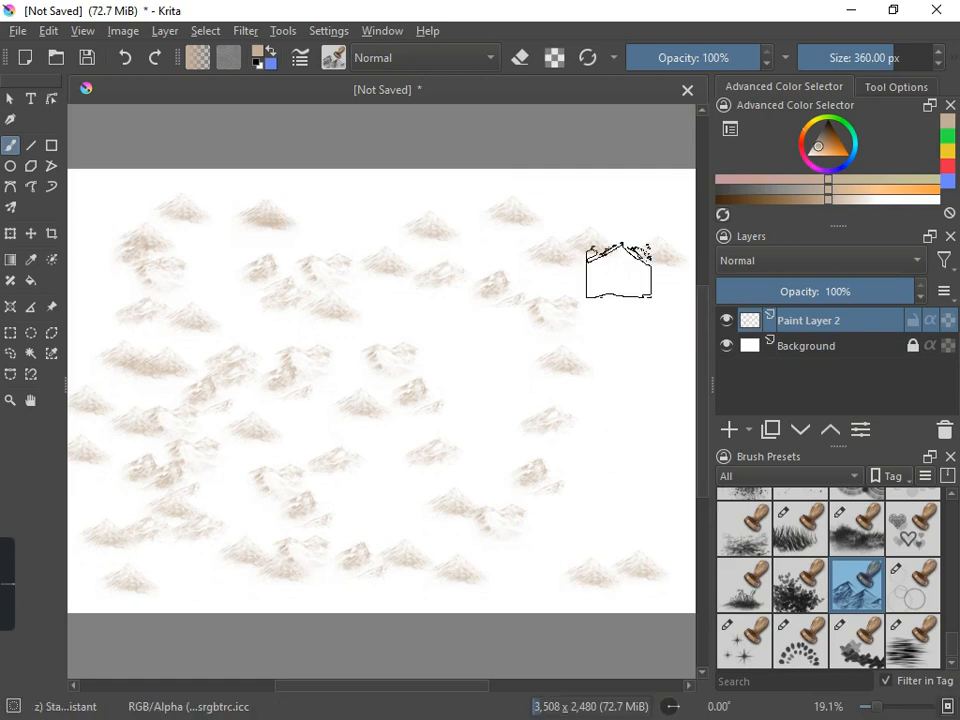
# Undo all the tan mountain stamps on Paint Layer 2
pyautogui.hotkey('ctrl', 'z')
pyautogui.hotkey('ctrl', 'z')
pyautogui.hotkey('ctrl', 'z')
pyautogui.hotkey('ctrl', 'z')
pyautogui.hotkey('ctrl', 'z')
pyautogui.hotkey('ctrl', 'z')
pyautogui.hotkey('ctrl', 'z')
pyautogui.hotkey('ctrl', 'z')
pyautogui.hotkey('ctrl', 'z')
pyautogui.hotkey('ctrl', 'z')
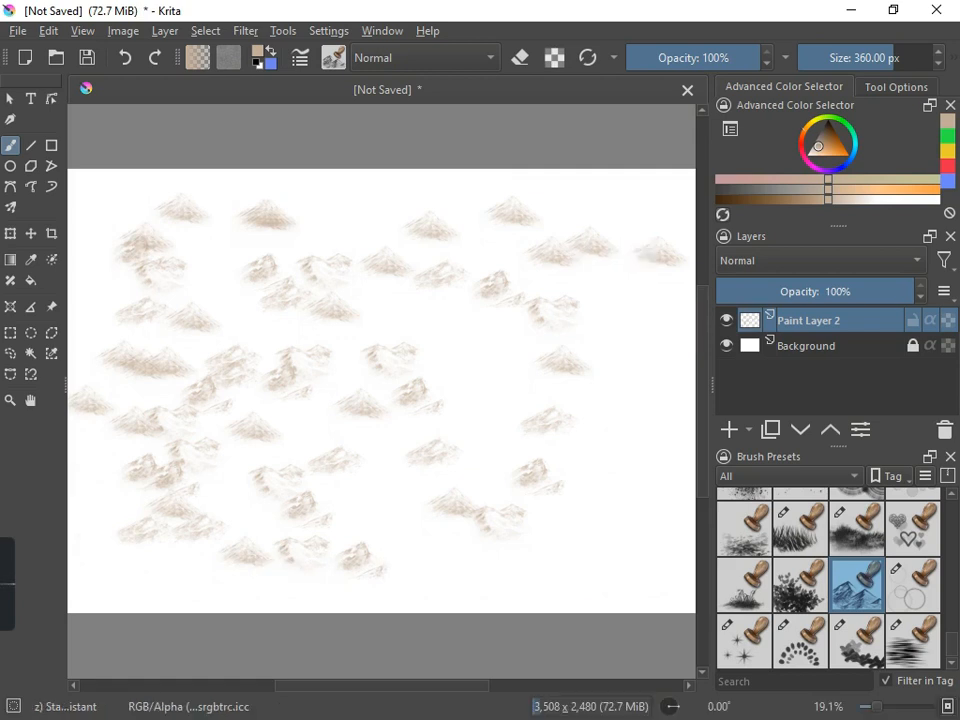
pyautogui.hotkey('ctrl', 'z')
pyautogui.hotkey('ctrl', 'z')
pyautogui.hotkey('ctrl', 'z')
pyautogui.hotkey('ctrl', 'z')
pyautogui.hotkey('ctrl', 'z')
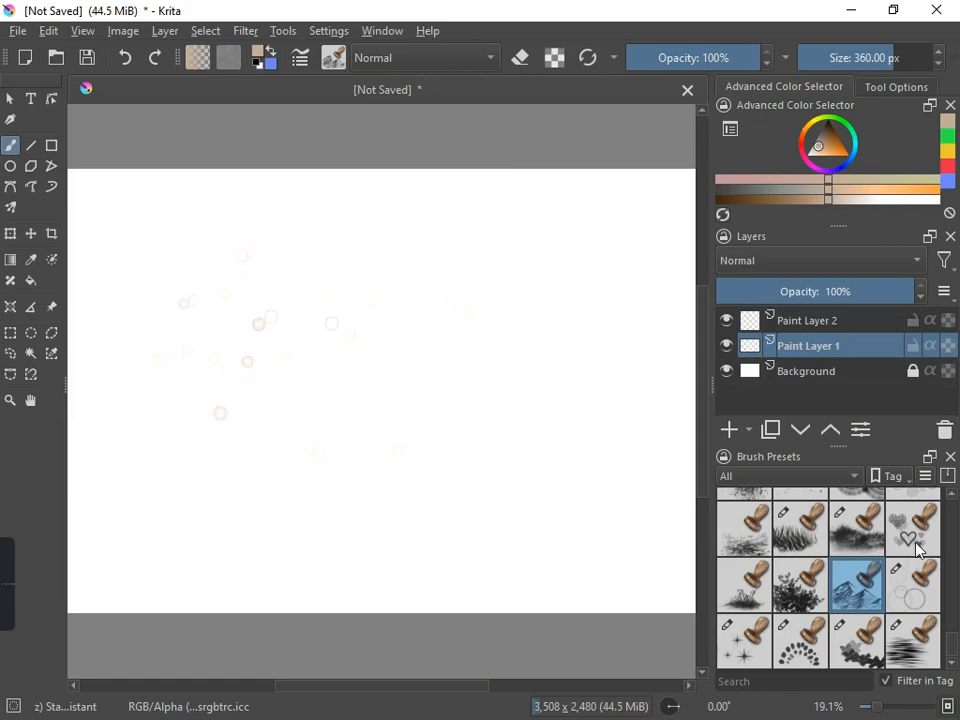
# Try the Stamp Hearts preset at 500 px in tan over the whole canvas on Paint Layer 1 and undo the strokes
pyautogui.click(918, 540)
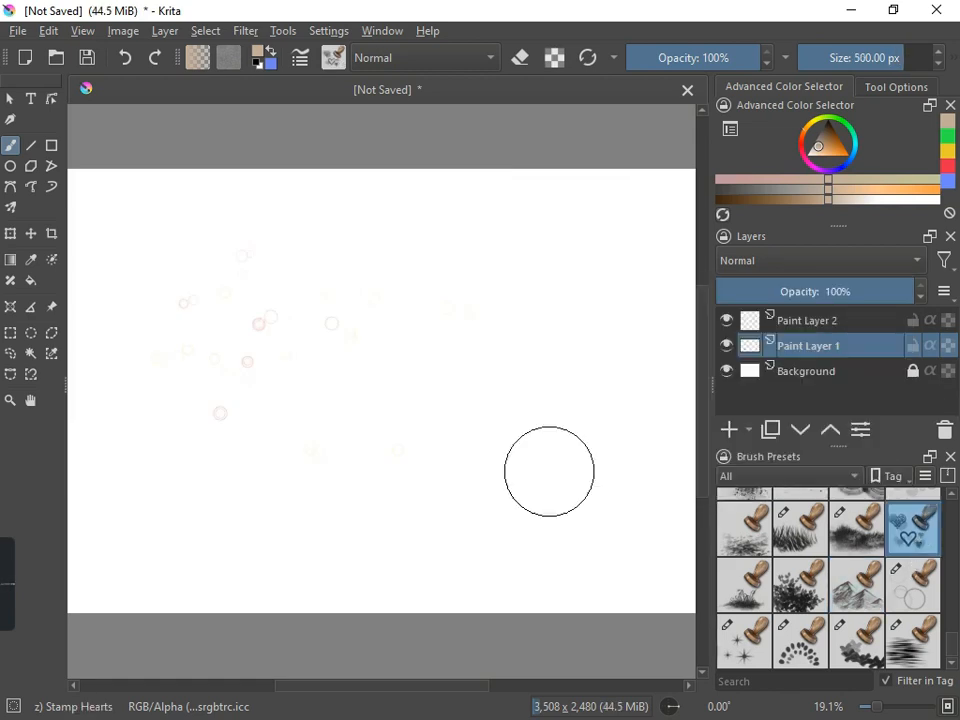
pyautogui.moveTo(548, 469)
pyautogui.mouseDown()
pyautogui.moveTo(452, 385)
pyautogui.moveTo(450, 326)
pyautogui.moveTo(437, 399)
pyautogui.moveTo(407, 451)
pyautogui.moveTo(291, 395)
pyautogui.moveTo(290, 320)
pyautogui.moveTo(266, 297)
pyautogui.moveTo(199, 332)
pyautogui.moveTo(238, 450)
pyautogui.moveTo(170, 514)
pyautogui.moveTo(92, 397)
pyautogui.moveTo(251, 220)
pyautogui.moveTo(409, 261)
pyautogui.moveTo(605, 289)
pyautogui.moveTo(649, 409)
pyautogui.moveTo(433, 518)
pyautogui.moveTo(322, 521)
pyautogui.moveTo(672, 569)
pyautogui.moveTo(517, 525)
pyautogui.moveTo(616, 311)
pyautogui.moveTo(654, 186)
pyautogui.moveTo(273, 180)
pyautogui.moveTo(162, 191)
pyautogui.moveTo(107, 216)
pyautogui.moveTo(114, 271)
pyautogui.moveTo(88, 386)
pyautogui.moveTo(91, 529)
pyautogui.moveTo(241, 540)
pyautogui.moveTo(215, 579)
pyautogui.moveTo(399, 253)
pyautogui.moveTo(387, 355)
pyautogui.moveTo(580, 417)
pyautogui.moveTo(529, 361)
pyautogui.moveTo(480, 376)
pyautogui.moveTo(572, 241)
pyautogui.moveTo(604, 219)
pyautogui.moveTo(672, 462)
pyautogui.moveTo(713, 536)
pyautogui.moveTo(647, 537)
pyautogui.moveTo(492, 577)
pyautogui.moveTo(354, 571)
pyautogui.moveTo(230, 542)
pyautogui.moveTo(141, 408)
pyautogui.moveTo(104, 420)
pyautogui.moveTo(87, 487)
pyautogui.moveTo(148, 367)
pyautogui.moveTo(141, 273)
pyautogui.moveTo(225, 262)
pyautogui.moveTo(313, 271)
pyautogui.moveTo(350, 324)
pyautogui.moveTo(460, 339)
pyautogui.moveTo(441, 395)
pyautogui.moveTo(369, 449)
pyautogui.moveTo(324, 437)
pyautogui.moveTo(270, 381)
pyautogui.moveTo(300, 452)
pyautogui.moveTo(408, 382)
pyautogui.moveTo(449, 270)
pyautogui.mouseUp()
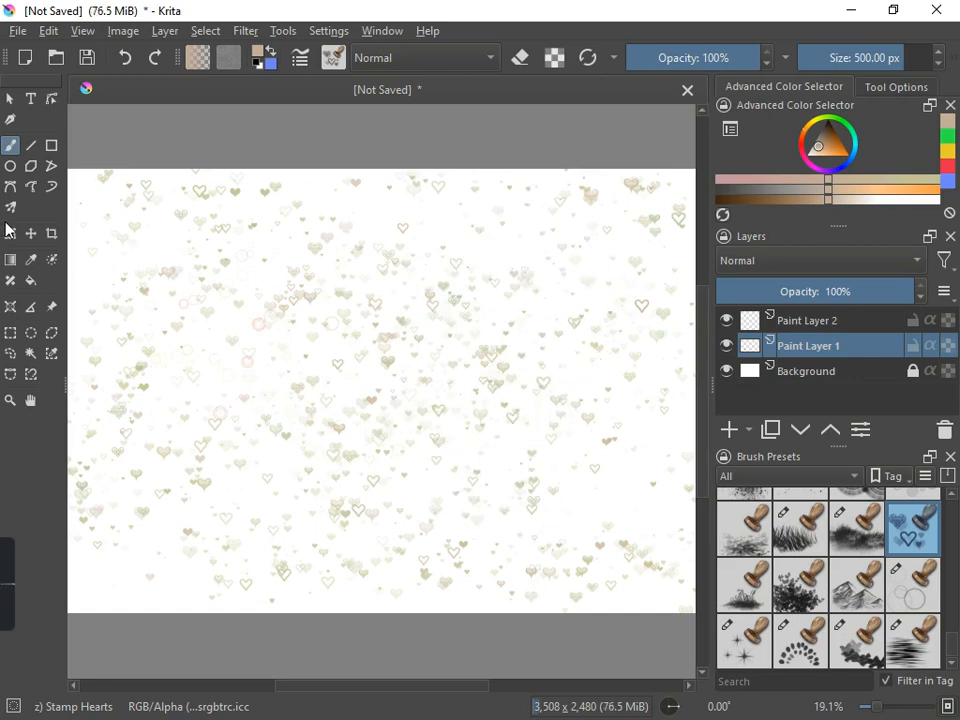
pyautogui.hotkey('ctrl', 'z')
pyautogui.hotkey('ctrl', 'z')
pyautogui.hotkey('ctrl', 'z')
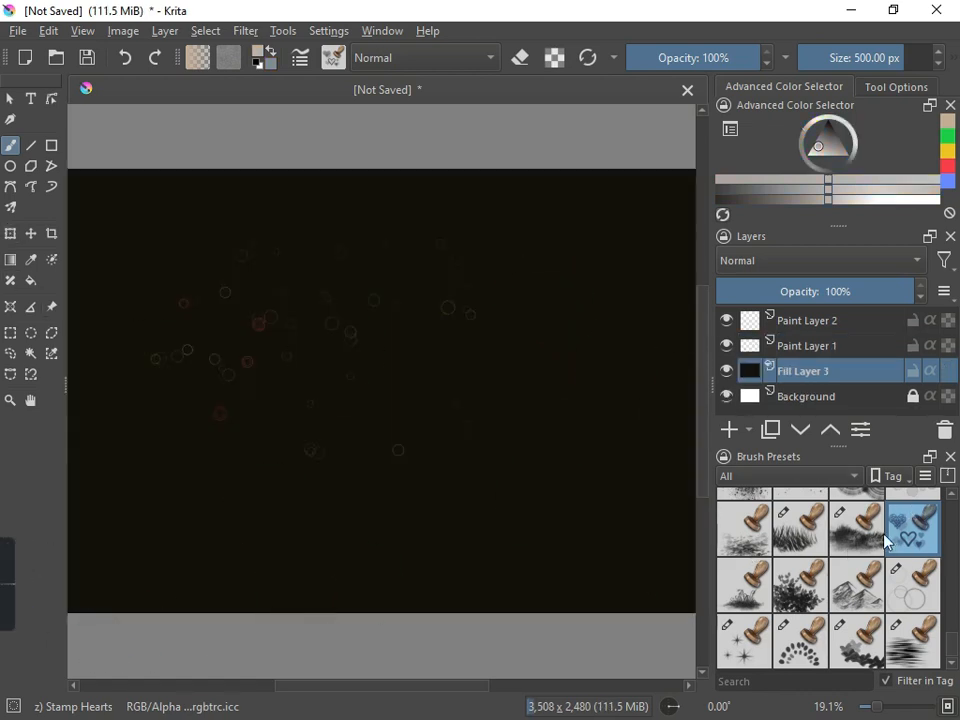
# Delete the restored dark Fill Layer 3 and the bubble layer, Paint Layer 1
pyautogui.click(945, 430)
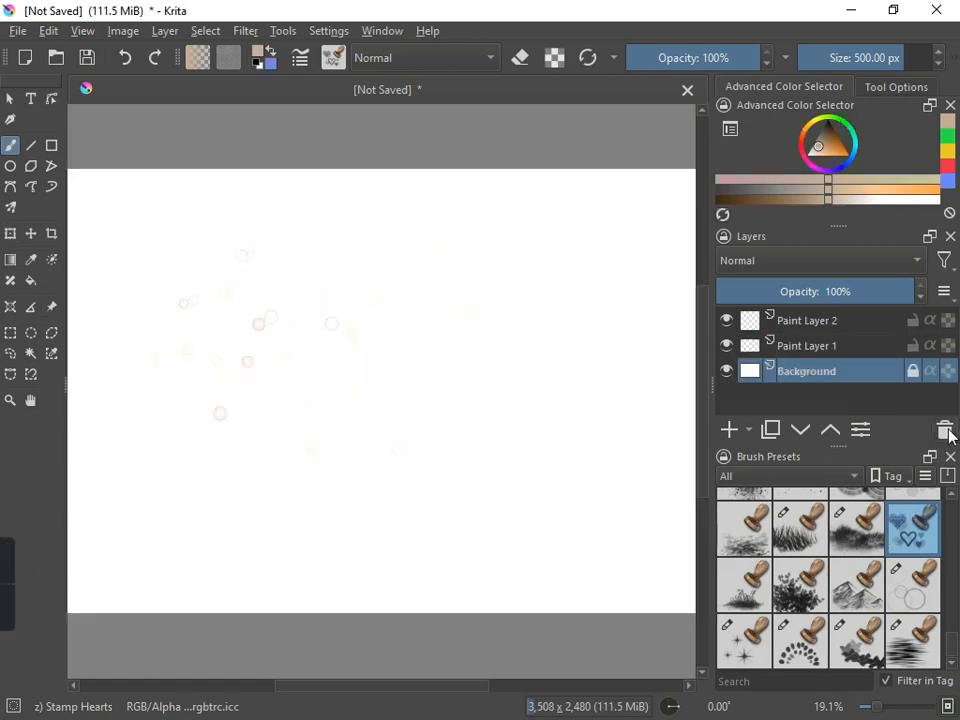
pyautogui.click(843, 345)
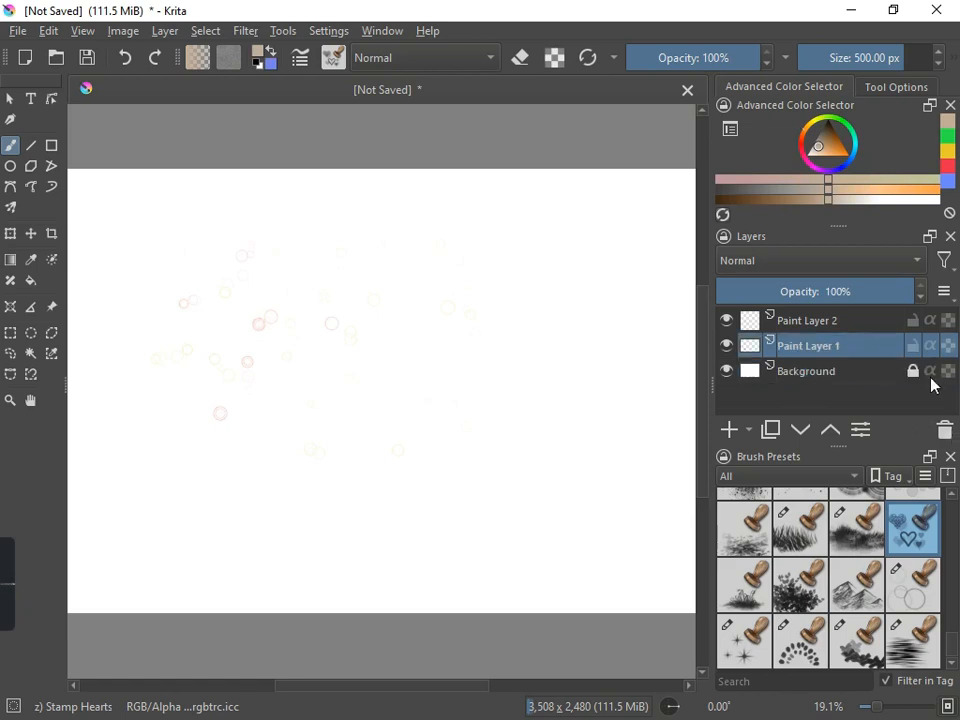
pyautogui.click(945, 430)
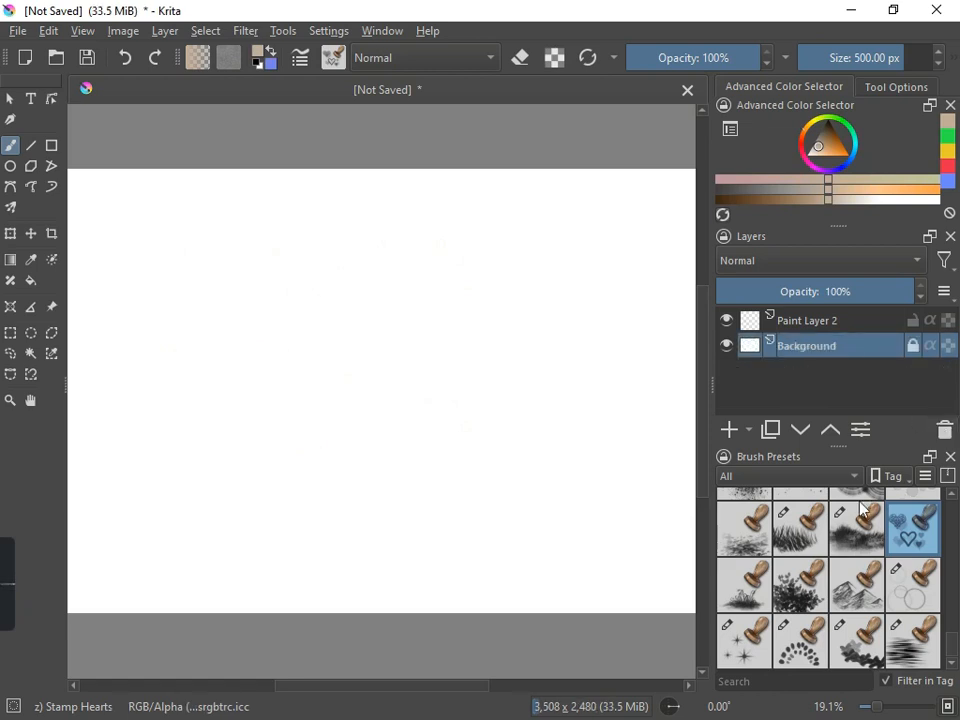
# Choose the Pixel Art Dithering preset at 331.82 px, try a thick tan stroke on Paint Layer 2 and undo it
pyautogui.scroll(3, 851, 557)
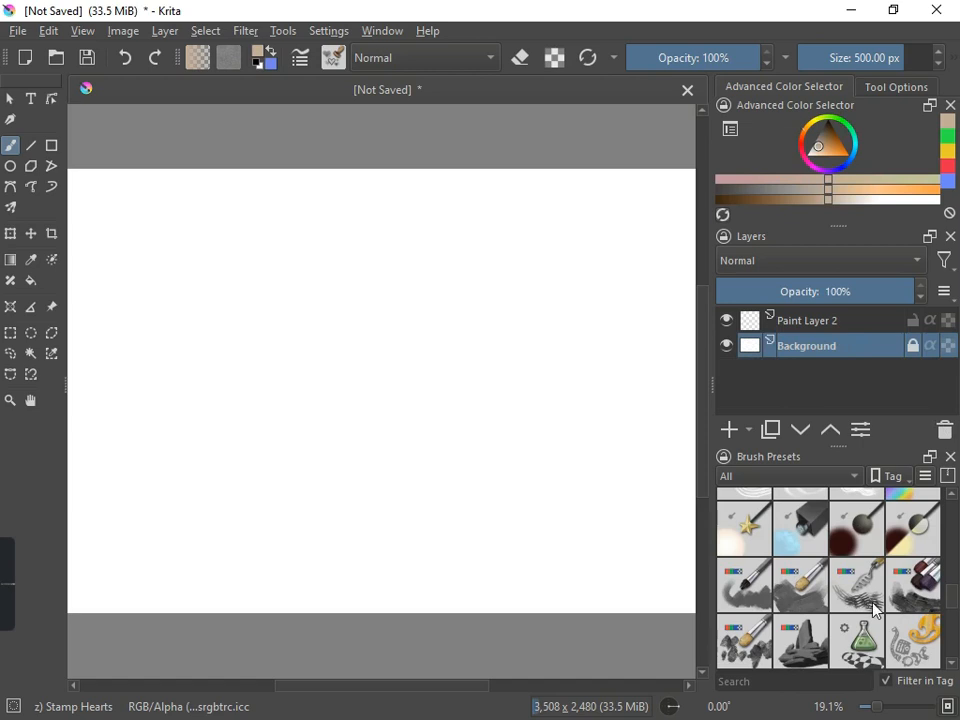
pyautogui.scroll(-3, 894, 660)
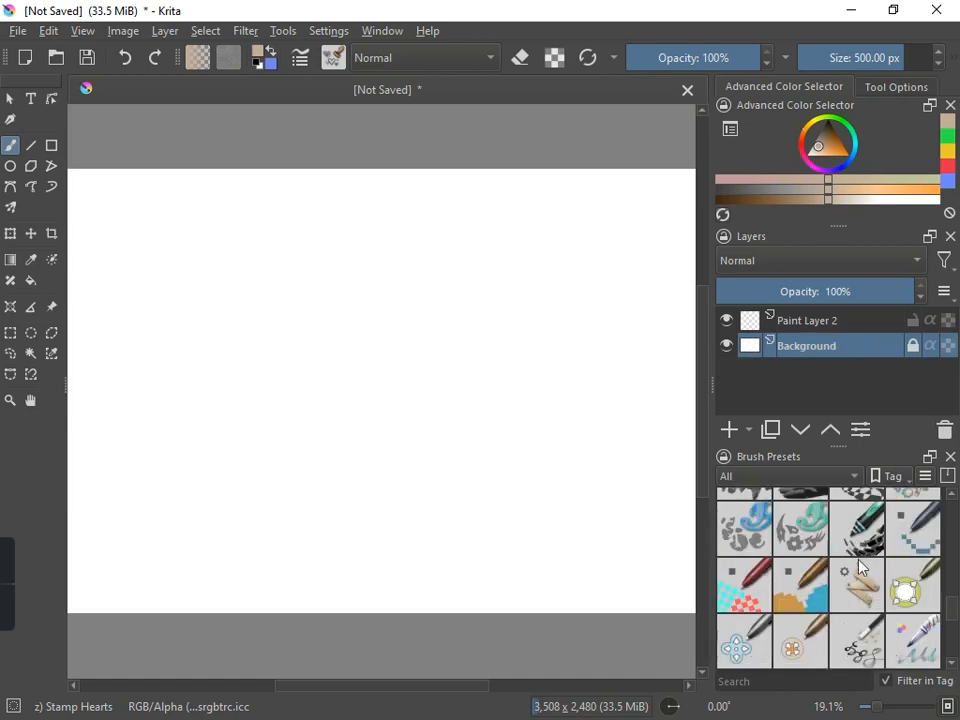
pyautogui.moveTo(756, 584)
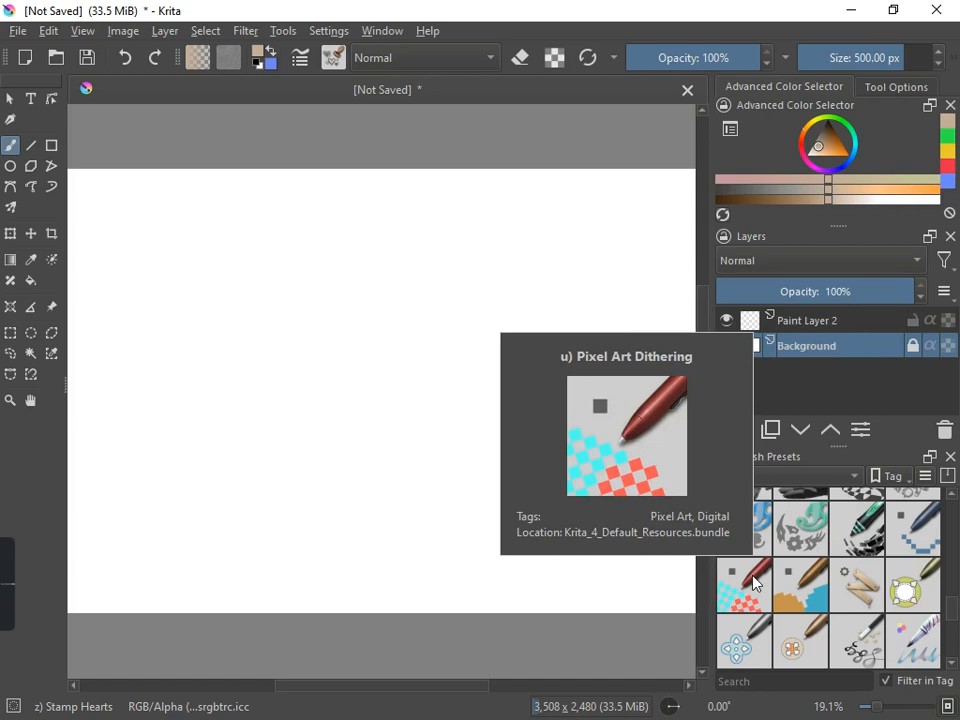
pyautogui.click(756, 584)
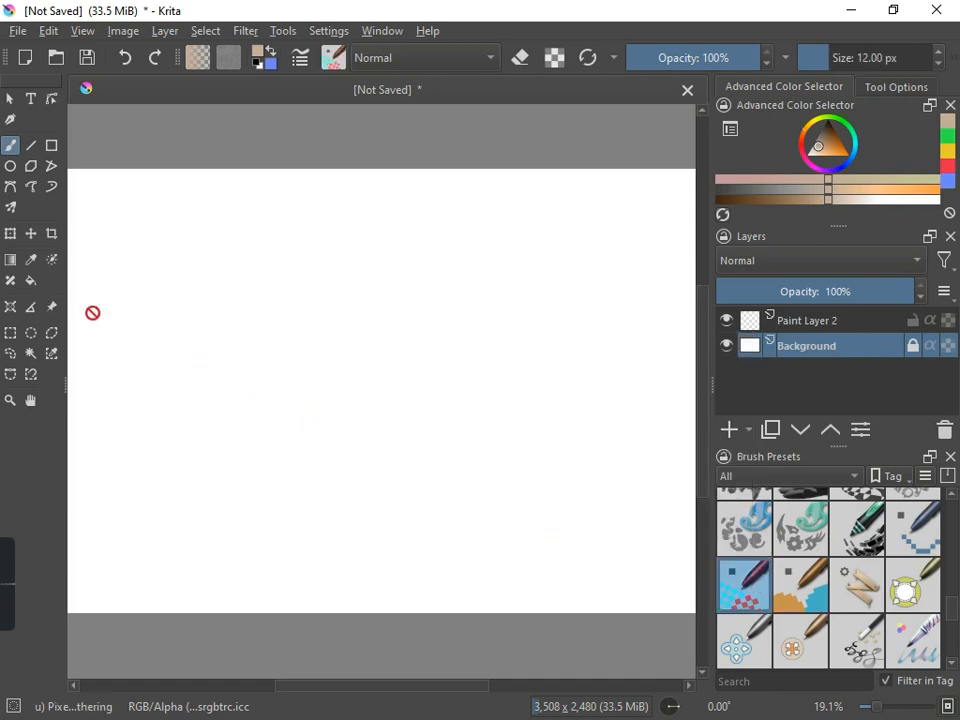
pyautogui.click(775, 322)
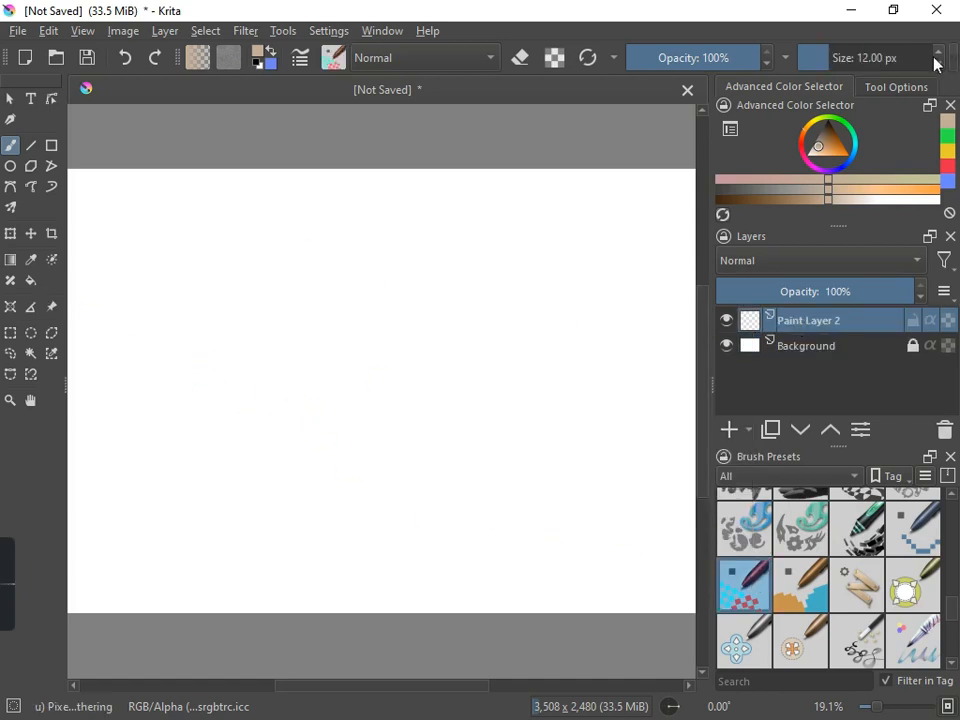
pyautogui.moveTo(842, 60); pyautogui.dragTo(890, 62)
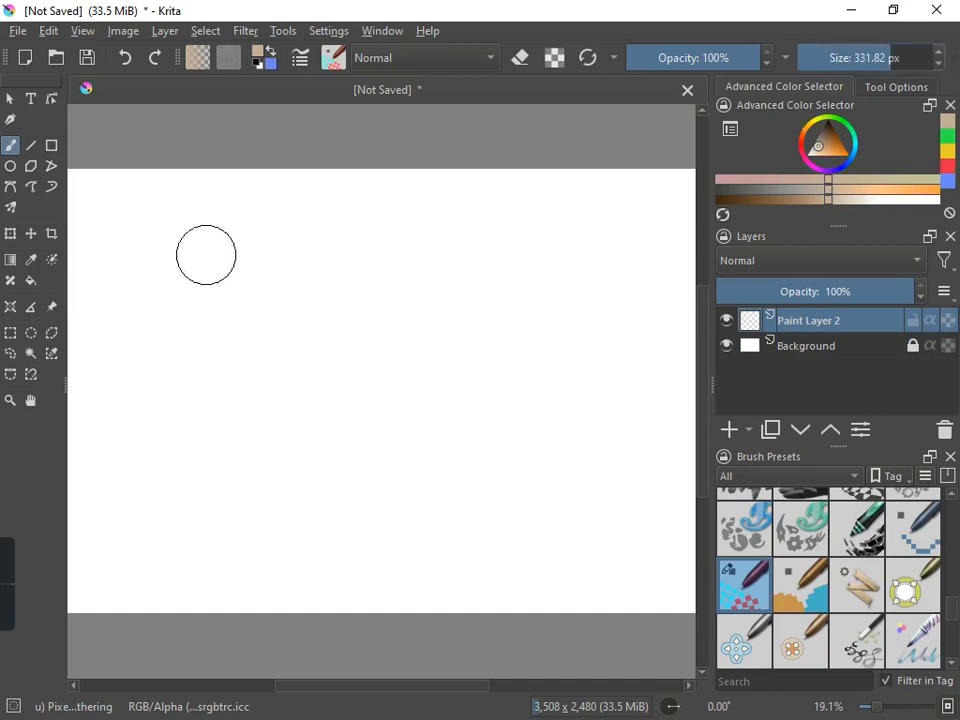
pyautogui.moveTo(141, 214)
pyautogui.mouseDown()
pyautogui.moveTo(177, 254)
pyautogui.moveTo(201, 314)
pyautogui.moveTo(175, 331)
pyautogui.moveTo(376, 351)
pyautogui.moveTo(416, 316)
pyautogui.moveTo(459, 242)
pyautogui.moveTo(360, 236)
pyautogui.moveTo(320, 263)
pyautogui.moveTo(314, 306)
pyautogui.moveTo(289, 355)
pyautogui.moveTo(258, 474)
pyautogui.mouseUp()
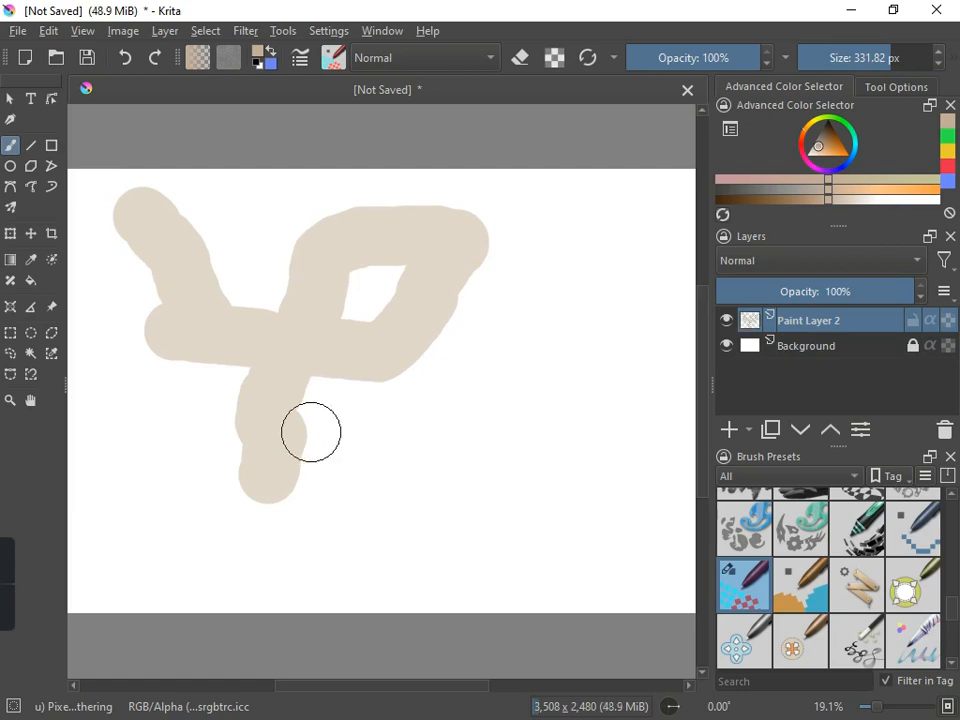
pyautogui.hotkey('ctrl', 'z')
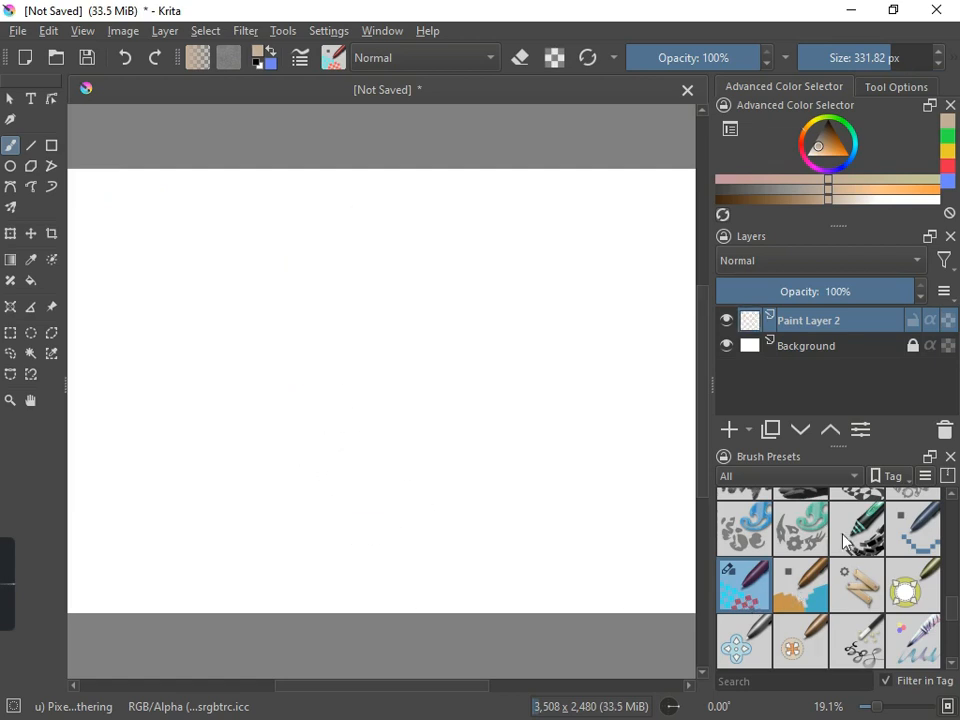
# Choose the Clone Tool preset at 100 px and brush across the empty canvas on Paint Layer 2
pyautogui.click(858, 585)
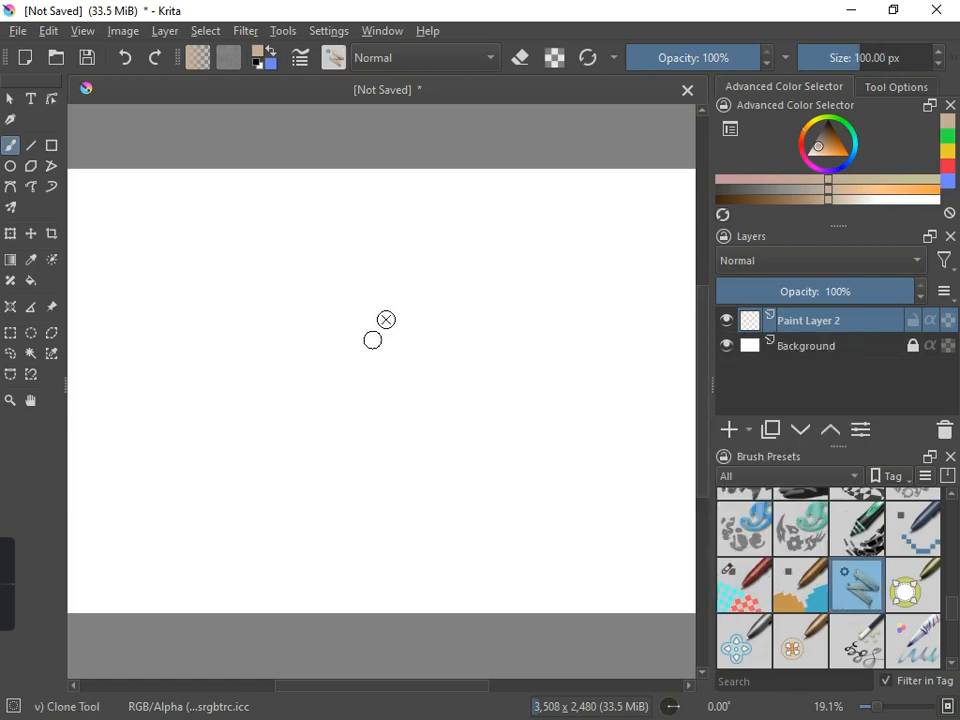
pyautogui.moveTo(374, 368); pyautogui.dragTo(642, 455)
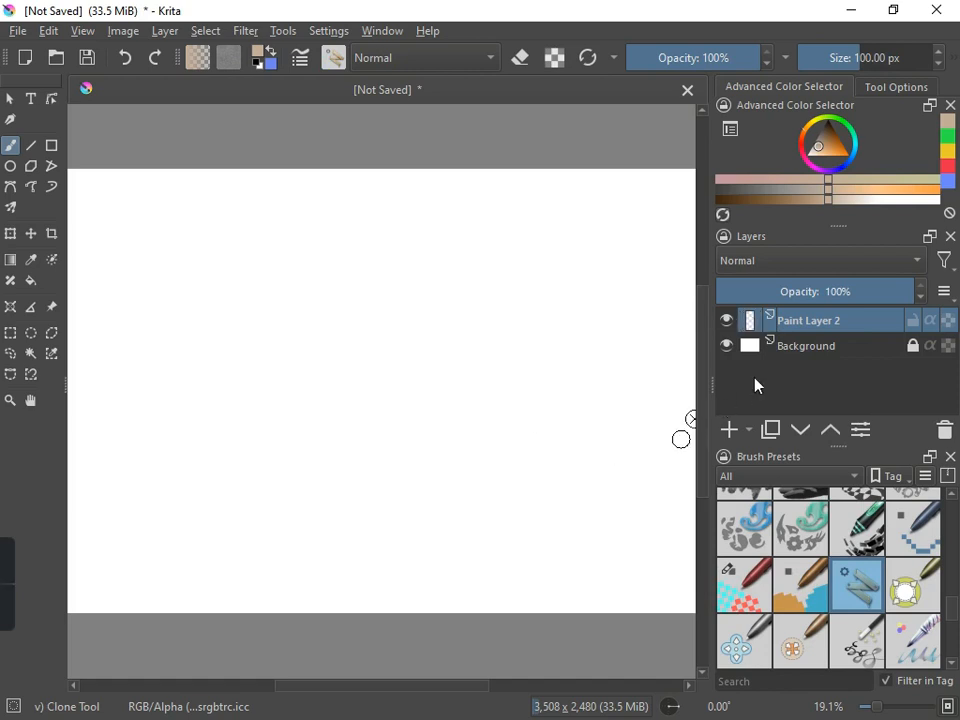
pyautogui.moveTo(576, 271); pyautogui.dragTo(70, 289)
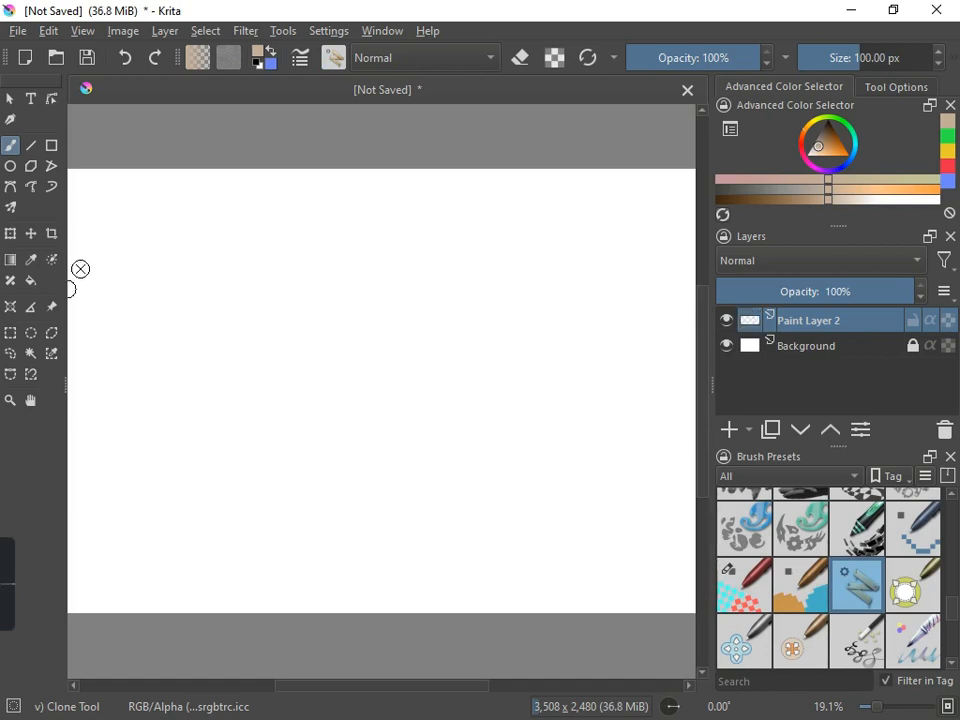
# Choose the Shapes Spikes preset at 360 px and paint two vertical tan strokes in the canvas's left half
pyautogui.click(805, 534)
pyautogui.moveTo(800, 535)
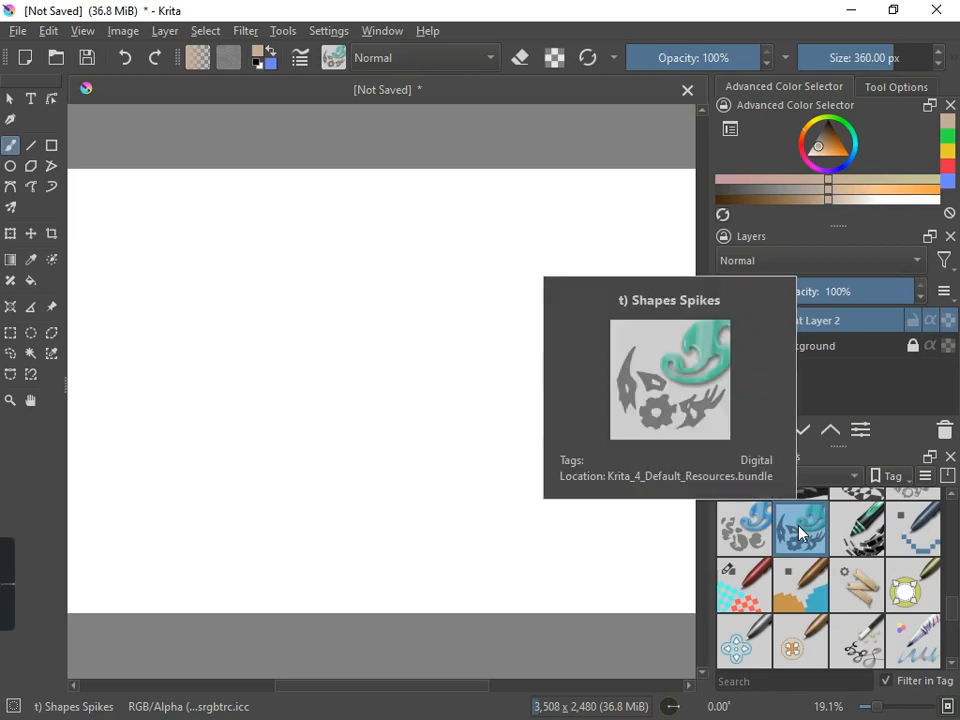
pyautogui.moveTo(180, 291)
pyautogui.mouseDown()
pyautogui.moveTo(173, 335)
pyautogui.moveTo(193, 497)
pyautogui.mouseUp()
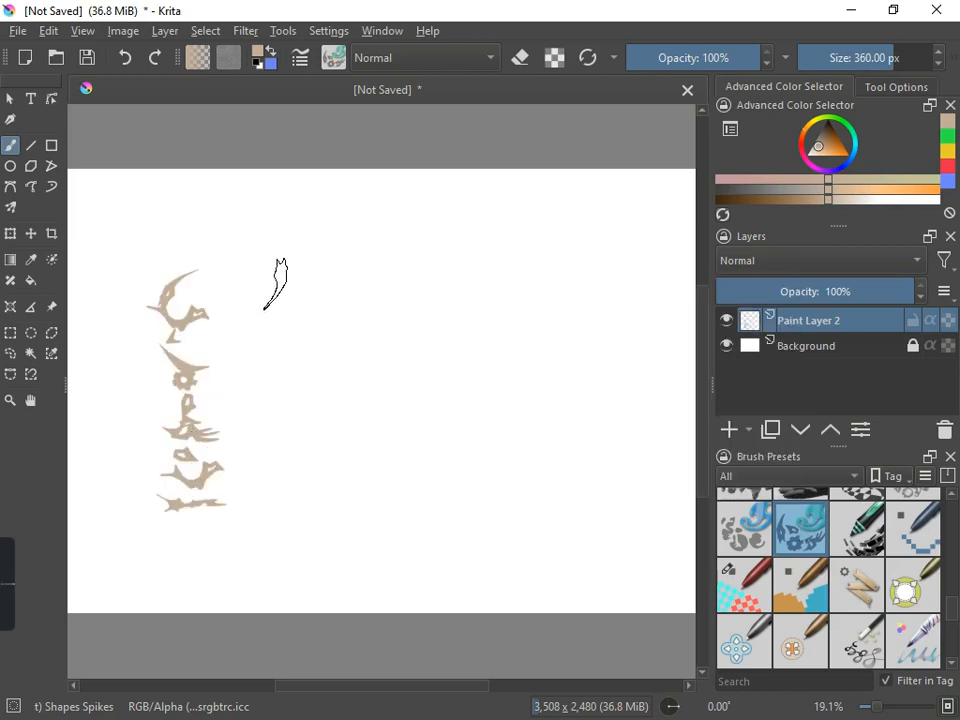
pyautogui.moveTo(274, 283)
pyautogui.mouseDown()
pyautogui.moveTo(284, 323)
pyautogui.moveTo(309, 393)
pyautogui.moveTo(304, 429)
pyautogui.mouseUp()
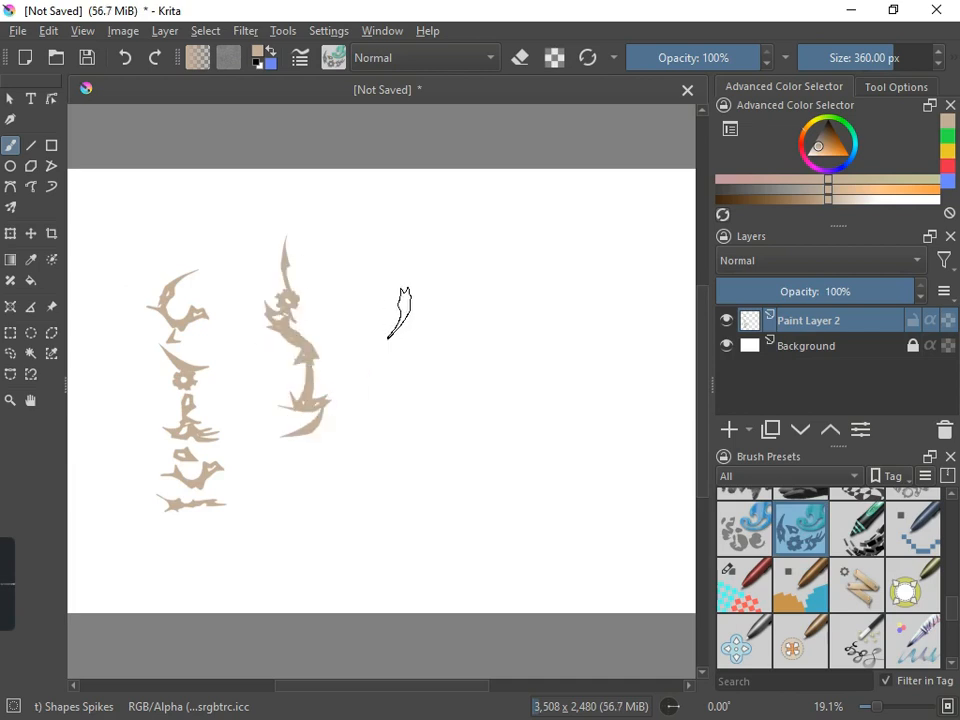
# Stamp single tan spike shapes scattered around the two vertical strokes and over the rest of the canvas
pyautogui.click(400, 310)
pyautogui.click(416, 358)
pyautogui.click(378, 420)
pyautogui.click(496, 470)
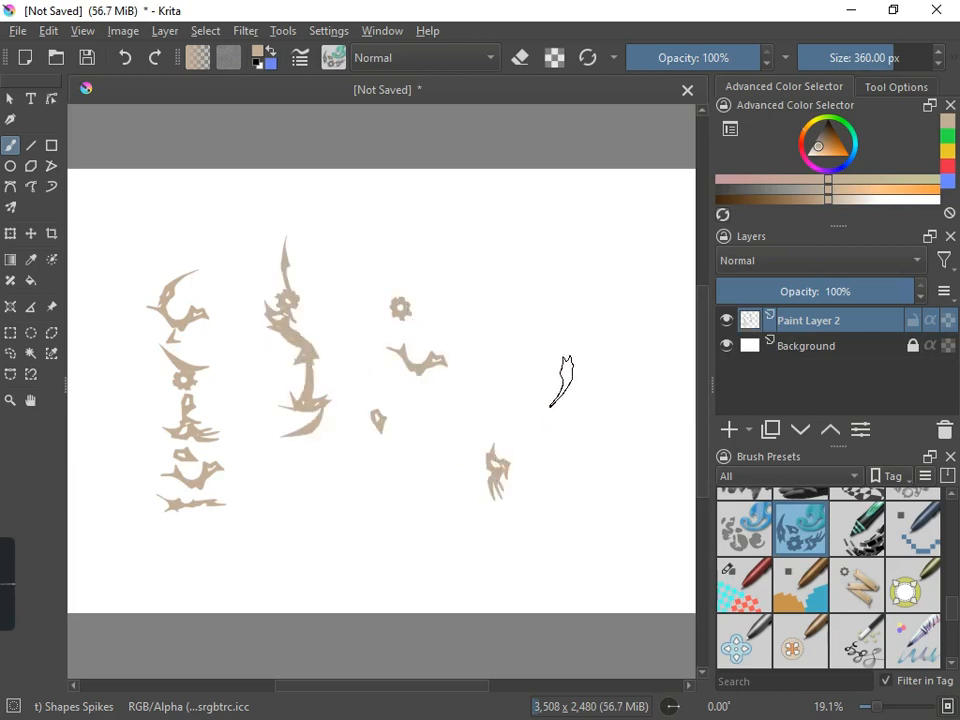
pyautogui.click(560, 335)
pyautogui.click(504, 280)
pyautogui.click(446, 248)
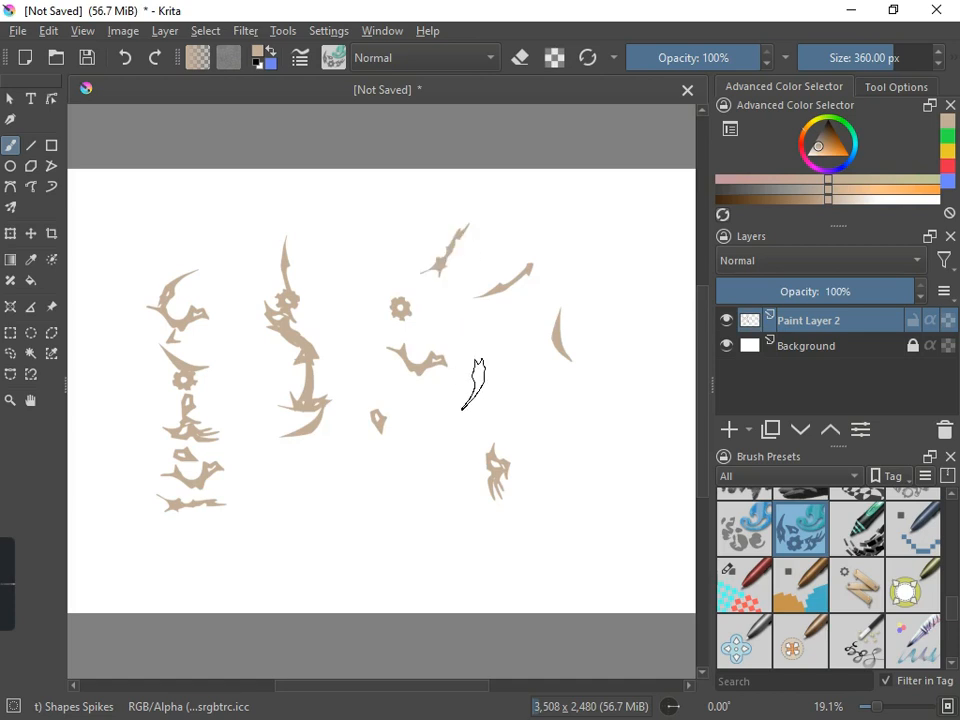
pyautogui.click(476, 390)
pyautogui.click(410, 458)
pyautogui.click(557, 432)
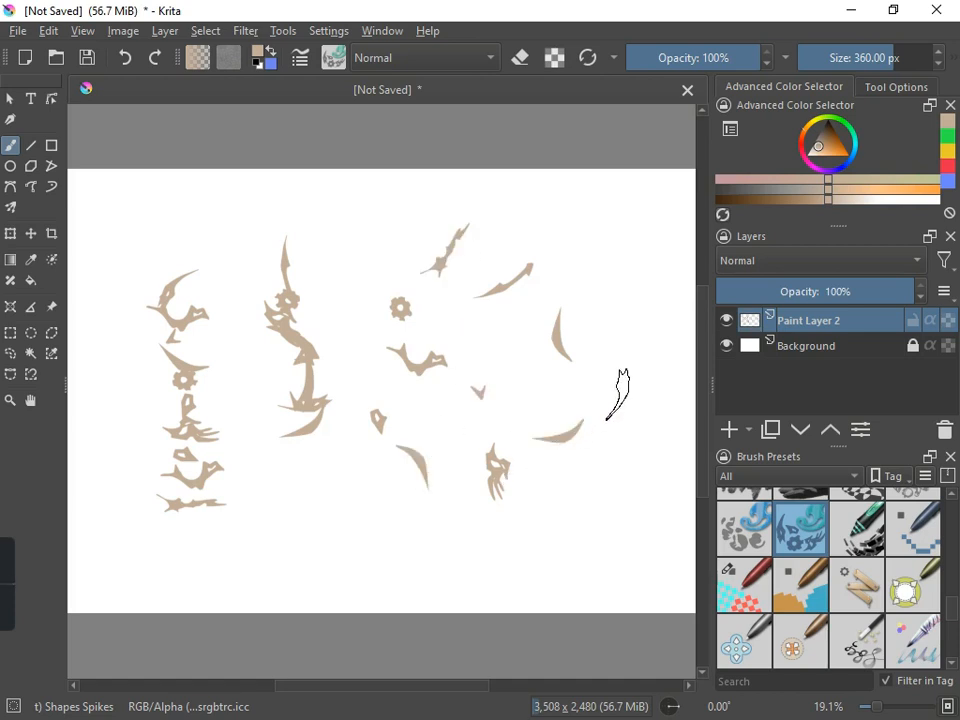
pyautogui.click(635, 315)
pyautogui.click(565, 250)
pyautogui.click(302, 222)
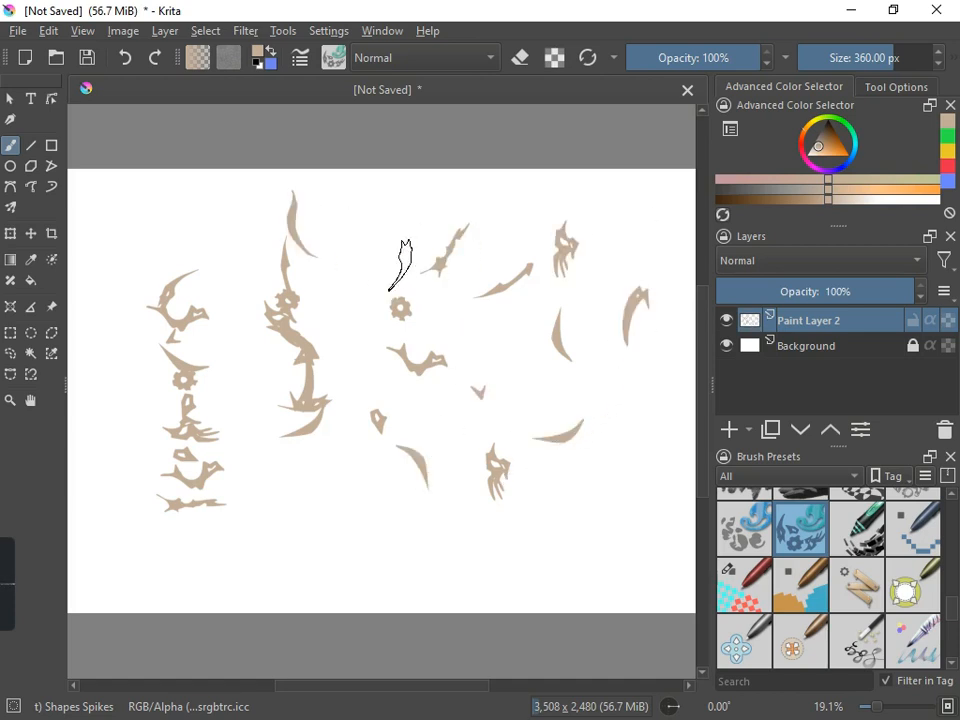
pyautogui.click(209, 232)
pyautogui.click(92, 224)
pyautogui.click(124, 388)
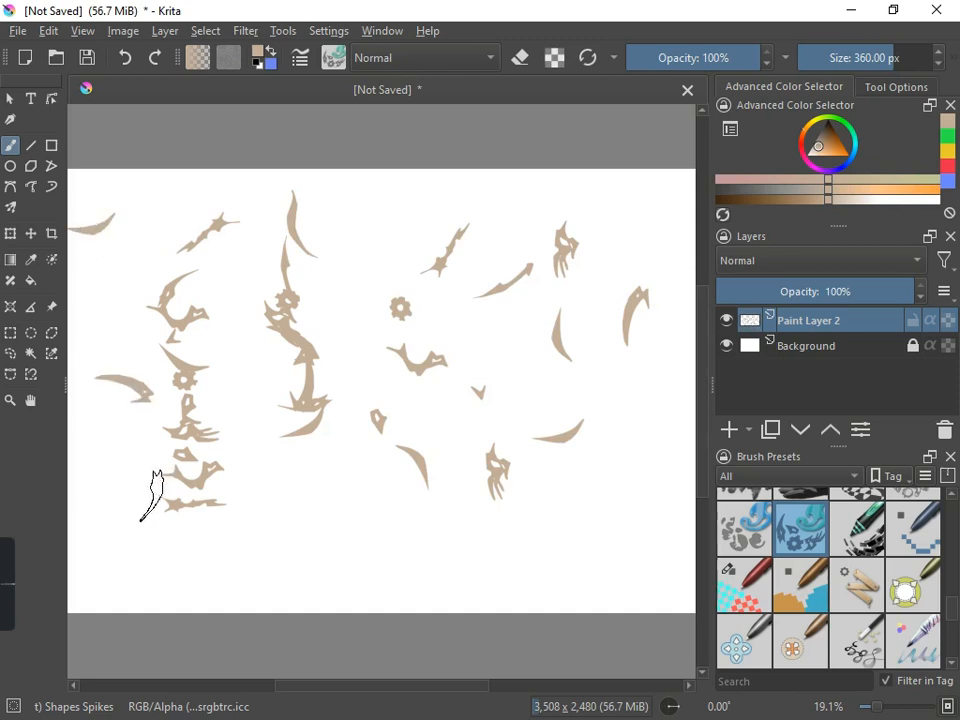
pyautogui.click(138, 510)
pyautogui.click(220, 565)
pyautogui.click(300, 540)
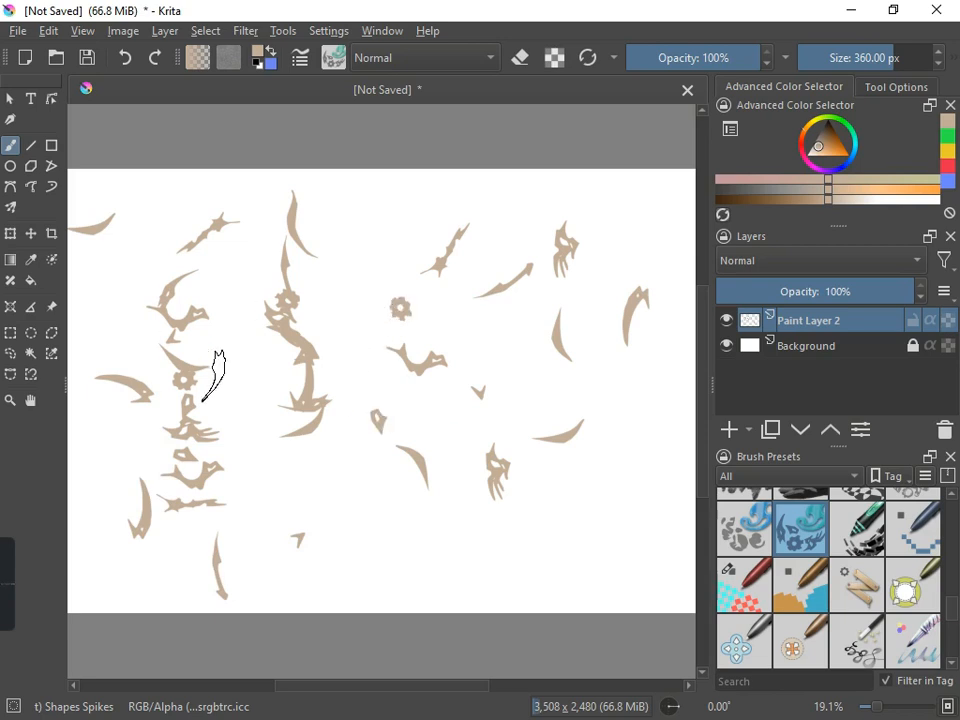
# Undo all the tan spike strokes and stamps on Paint Layer 2, back to an empty canvas
pyautogui.hotkey('ctrl', 'z')
pyautogui.hotkey('ctrl', 'z')
pyautogui.hotkey('ctrl', 'z')
pyautogui.hotkey('ctrl', 'z')
pyautogui.hotkey('ctrl', 'z')
pyautogui.hotkey('ctrl', 'z')
pyautogui.hotkey('ctrl', 'z')
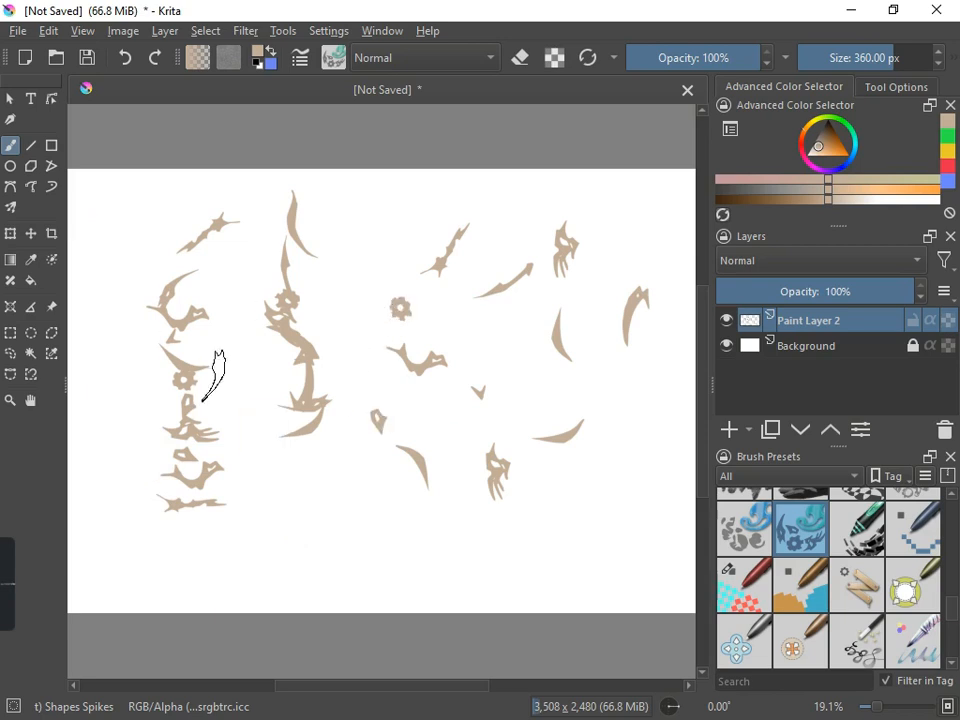
pyautogui.hotkey('ctrl', 'z')
pyautogui.hotkey('ctrl', 'z')
pyautogui.hotkey('ctrl', 'z')
pyautogui.hotkey('ctrl', 'z')
pyautogui.hotkey('ctrl', 'z')
pyautogui.hotkey('ctrl', 'z')
pyautogui.hotkey('ctrl', 'z')
pyautogui.hotkey('ctrl', 'z')
pyautogui.hotkey('ctrl', 'z')
pyautogui.hotkey('ctrl', 'z')
pyautogui.hotkey('ctrl', 'z')
pyautogui.hotkey('ctrl', 'z')
pyautogui.hotkey('ctrl', 'z')
pyautogui.hotkey('ctrl', 'z')
pyautogui.hotkey('ctrl', 'z')
pyautogui.hotkey('ctrl', 'z')
pyautogui.hotkey('ctrl', 'z')
pyautogui.hotkey('ctrl', 'z')
pyautogui.hotkey('ctrl', 'z')
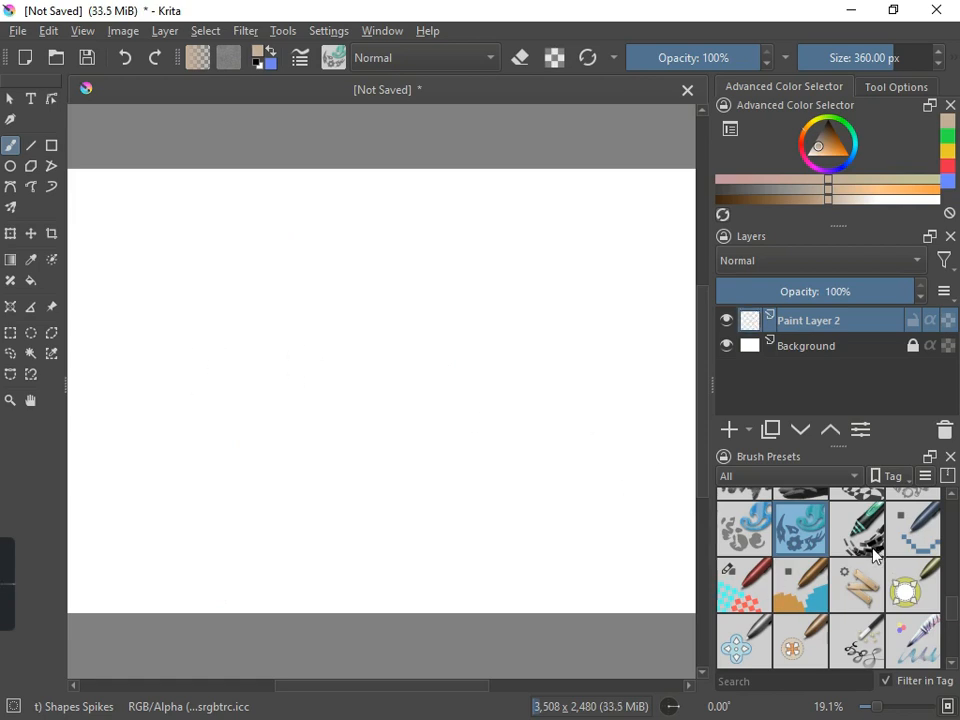
# Choose the WaterC Basic Round-Fringe 02 preset at 561.88 px and paint a short tan stroke in the canvas's left half
pyautogui.scroll(4, 873, 555)
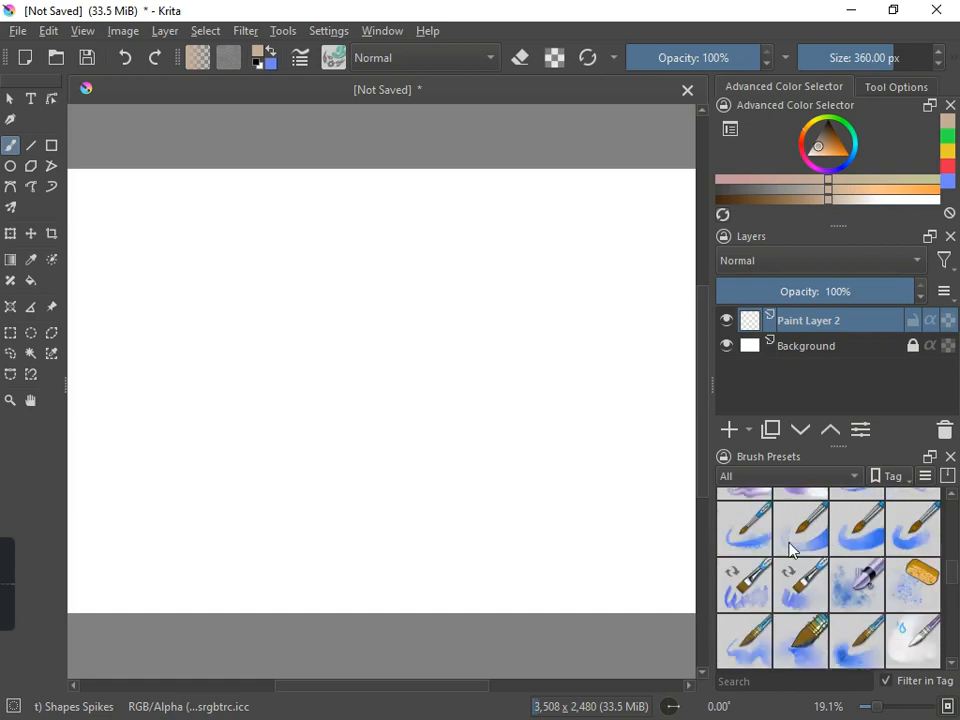
pyautogui.moveTo(798, 545)
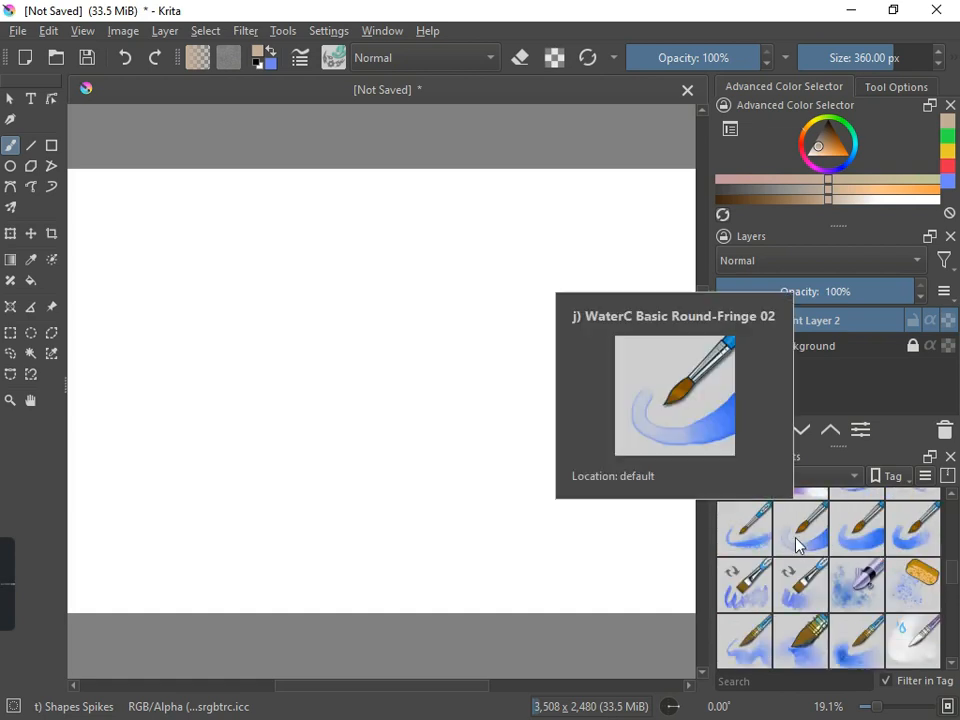
pyautogui.click(799, 545)
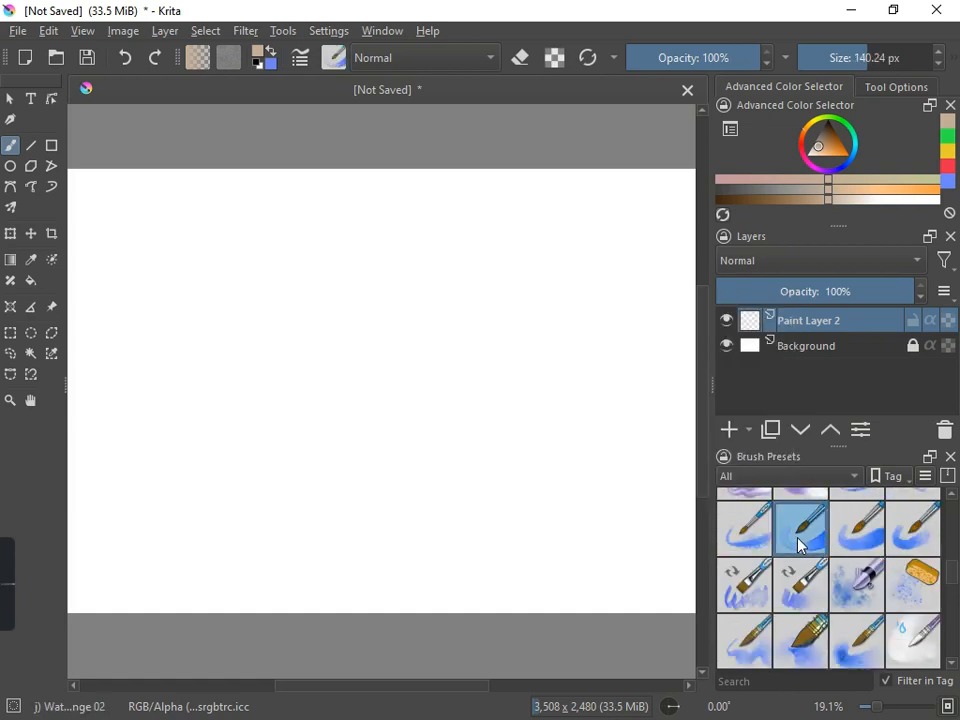
pyautogui.moveTo(815, 535)
pyautogui.moveTo(866, 61); pyautogui.dragTo(877, 127)
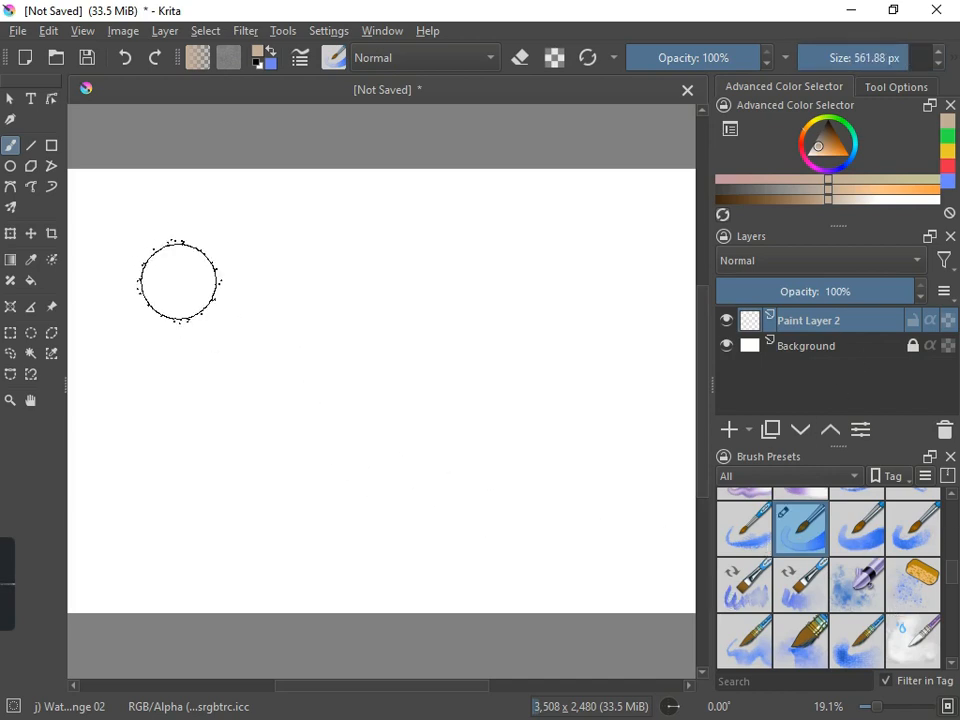
pyautogui.moveTo(188, 318); pyautogui.dragTo(285, 302)
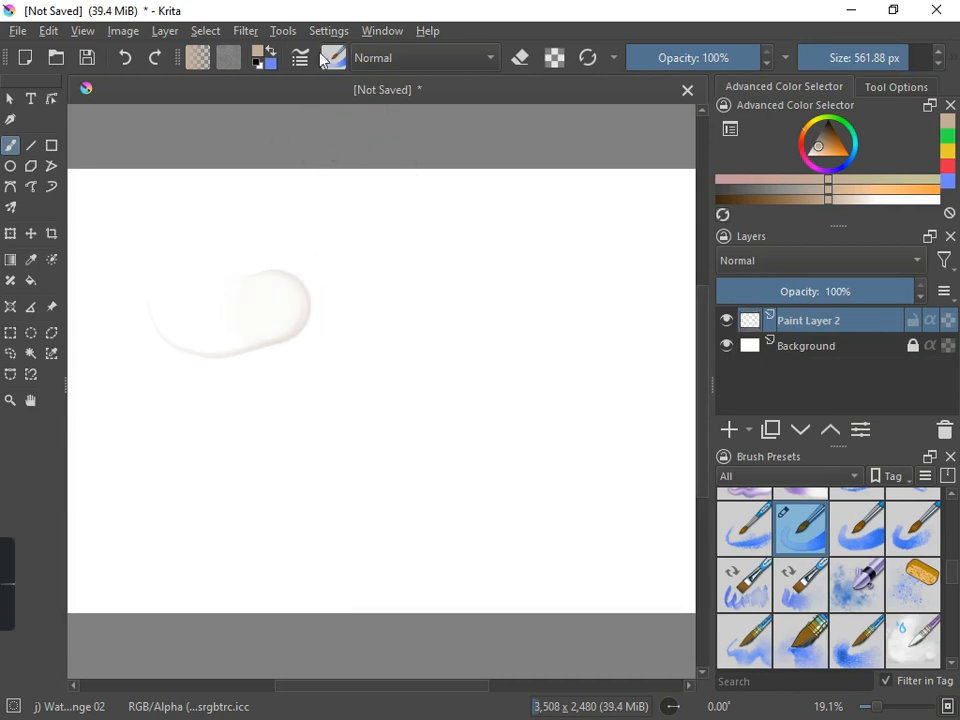
# Set the foreground color to blue #1496de
pyautogui.click(258, 51)
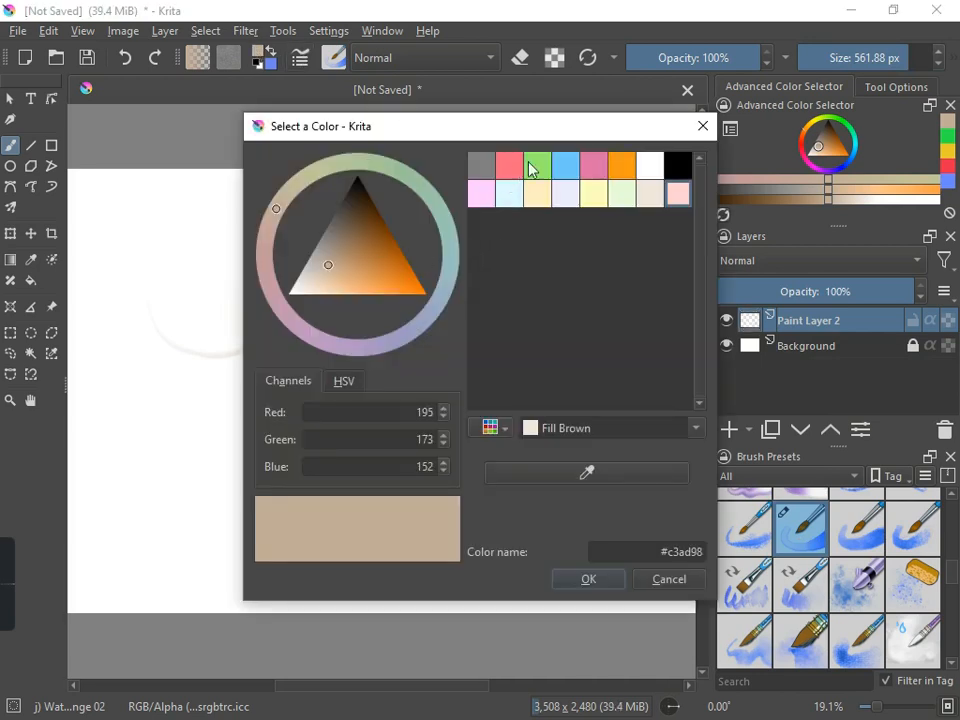
pyautogui.click(565, 166)
pyautogui.click(412, 278)
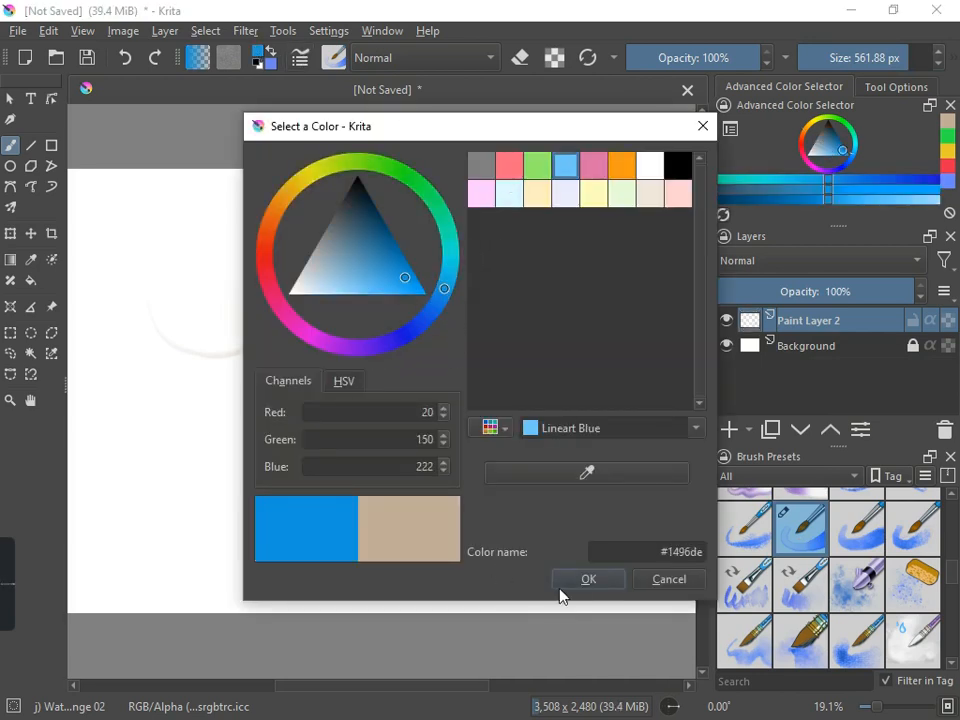
pyautogui.click(588, 580)
# Paint a long winding blue watercolor stroke across the canvas, plus one at the lower left and one at the lower right
pyautogui.moveTo(150, 497)
pyautogui.mouseDown()
pyautogui.moveTo(338, 415)
pyautogui.moveTo(439, 347)
pyautogui.moveTo(489, 223)
pyautogui.moveTo(499, 340)
pyautogui.moveTo(424, 268)
pyautogui.moveTo(409, 334)
pyautogui.moveTo(441, 321)
pyautogui.moveTo(428, 226)
pyautogui.moveTo(392, 261)
pyautogui.moveTo(364, 369)
pyautogui.moveTo(333, 321)
pyautogui.moveTo(259, 298)
pyautogui.moveTo(337, 236)
pyautogui.moveTo(216, 236)
pyautogui.moveTo(165, 272)
pyautogui.moveTo(161, 315)
pyautogui.mouseUp()
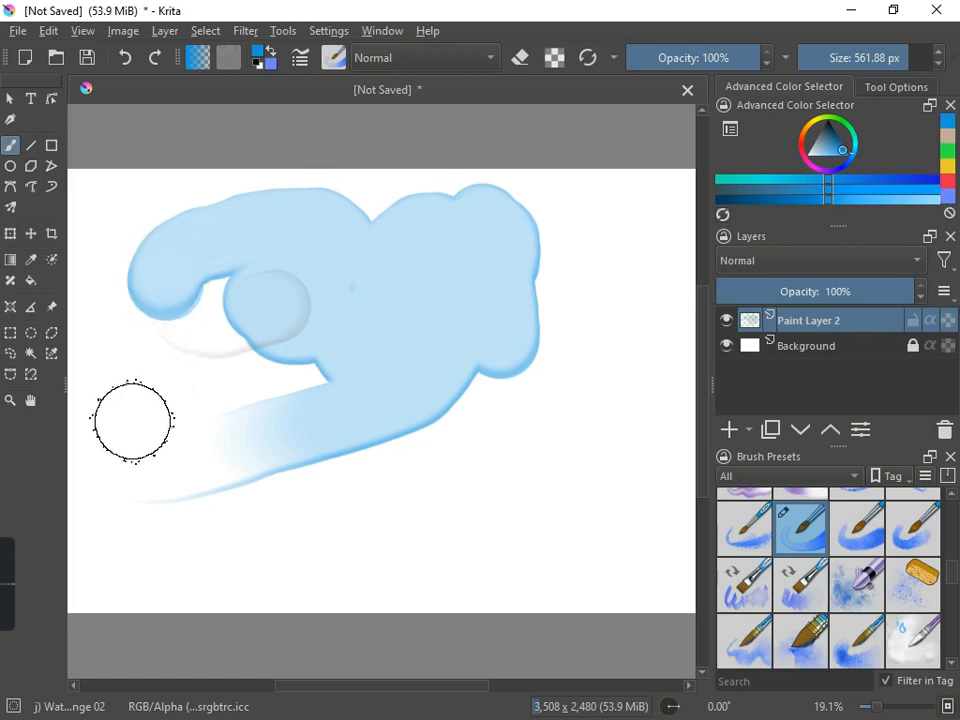
pyautogui.moveTo(132, 420)
pyautogui.mouseDown()
pyautogui.moveTo(131, 462)
pyautogui.moveTo(205, 512)
pyautogui.mouseUp()
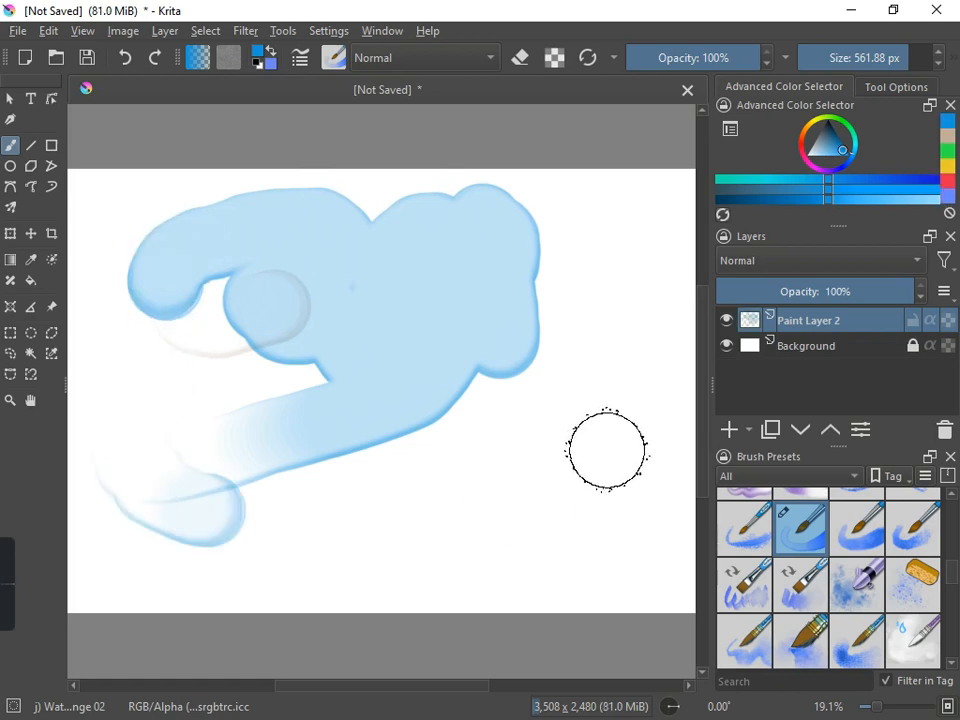
pyautogui.moveTo(630, 268)
pyautogui.mouseDown()
pyautogui.moveTo(611, 429)
pyautogui.moveTo(591, 462)
pyautogui.moveTo(530, 482)
pyautogui.moveTo(476, 463)
pyautogui.moveTo(456, 408)
pyautogui.moveTo(489, 358)
pyautogui.moveTo(520, 357)
pyautogui.moveTo(548, 378)
pyautogui.moveTo(557, 431)
pyautogui.moveTo(539, 467)
pyautogui.moveTo(507, 484)
pyautogui.moveTo(510, 400)
pyautogui.mouseUp()
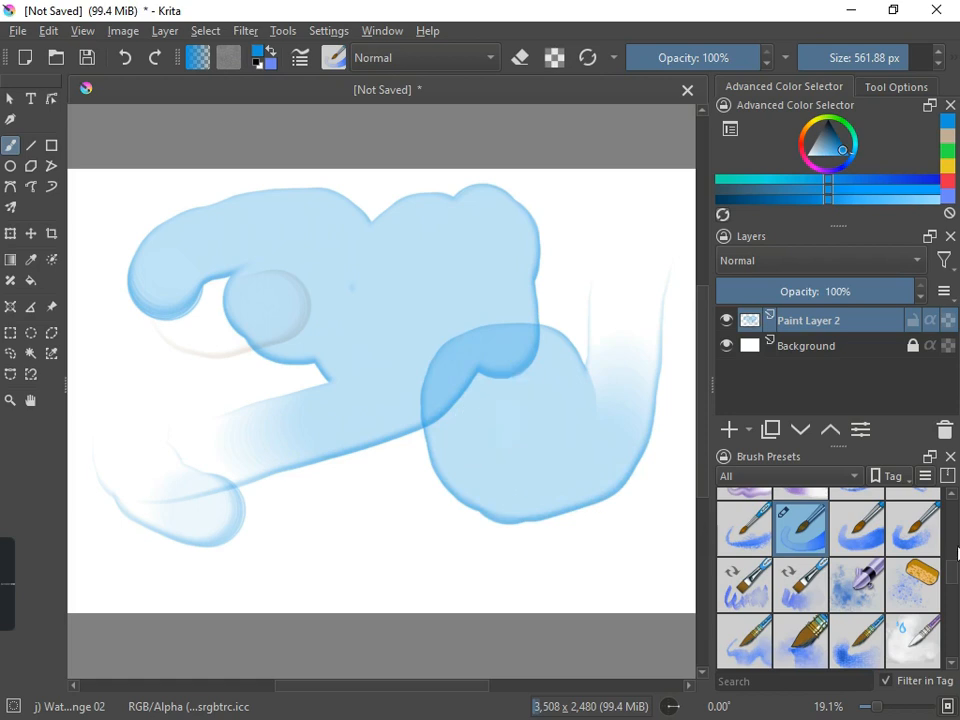
# Try the watercolor Splats preset at 492.53 px with a blue stroke and undo all the watercolor painting
pyautogui.click(913, 587)
pyautogui.moveTo(295, 556)
pyautogui.mouseDown()
pyautogui.moveTo(339, 540)
pyautogui.moveTo(368, 496)
pyautogui.mouseUp()
pyautogui.hotkey('ctrl', 'z')
pyautogui.hotkey('ctrl', 'z')
pyautogui.hotkey('ctrl', 'z')
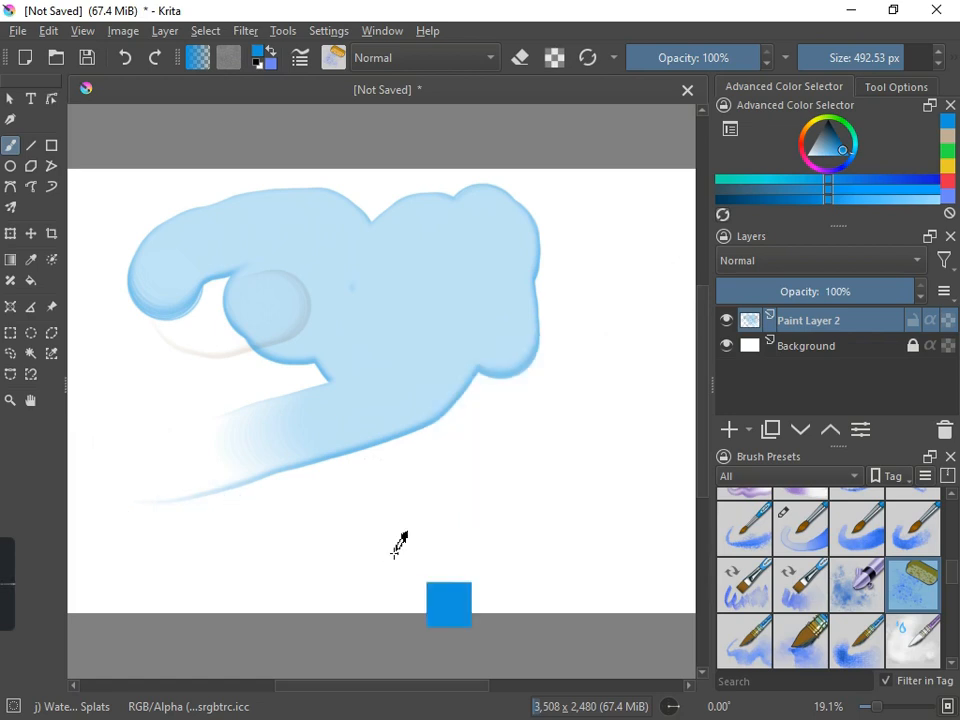
pyautogui.hotkey('ctrl', 'z')
pyautogui.hotkey('ctrl', 'z')
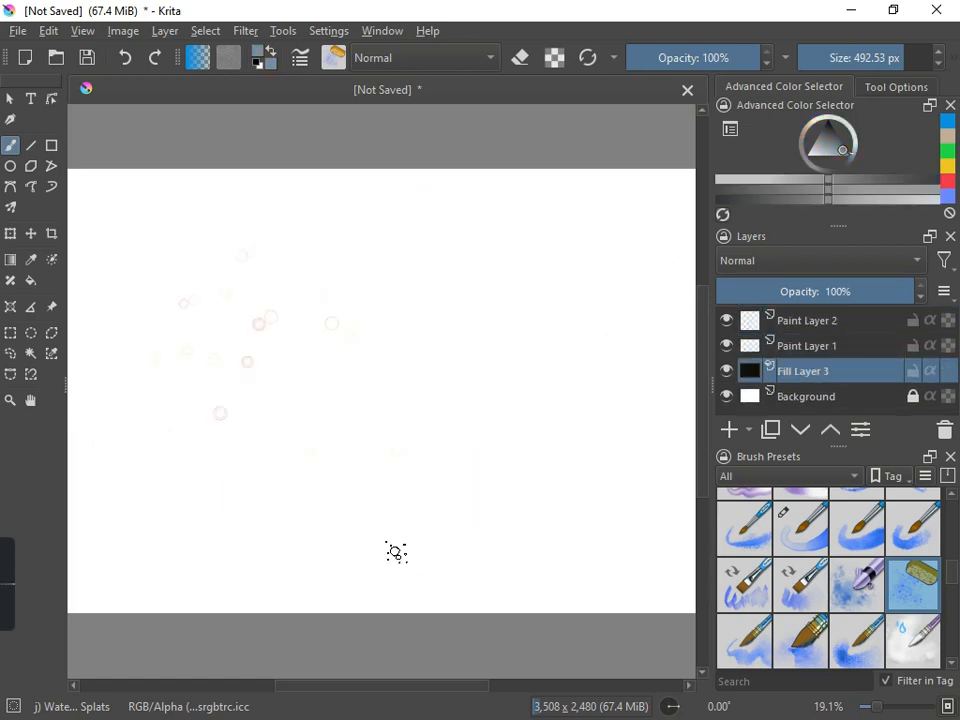
# Delete Fill Layer 3 and Paint Layer 1 from the layer stack
pyautogui.click(945, 430)
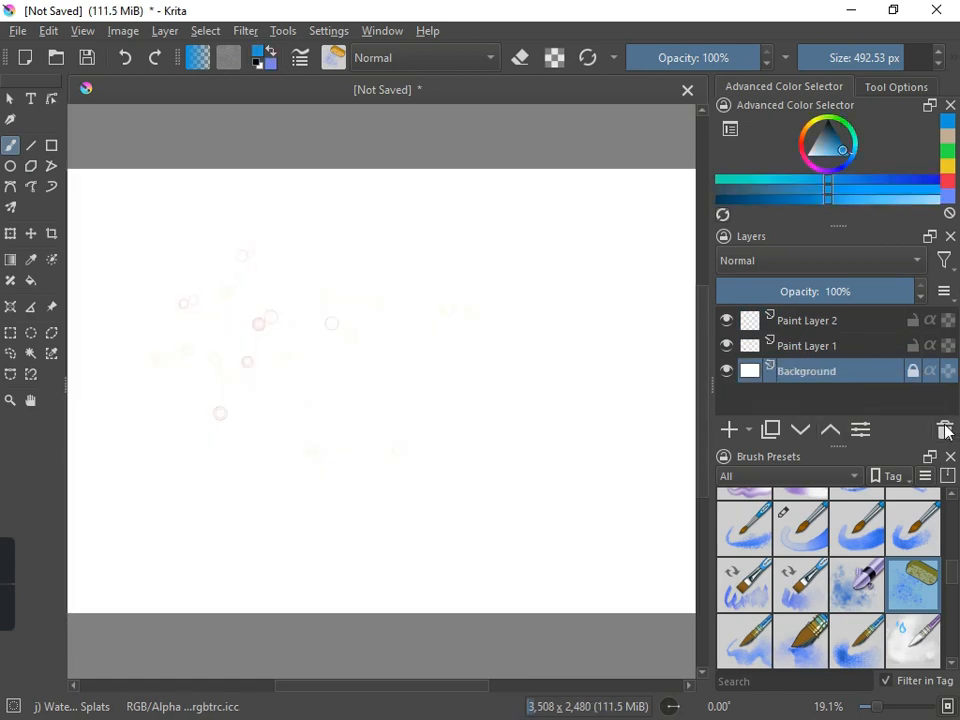
pyautogui.click(790, 345)
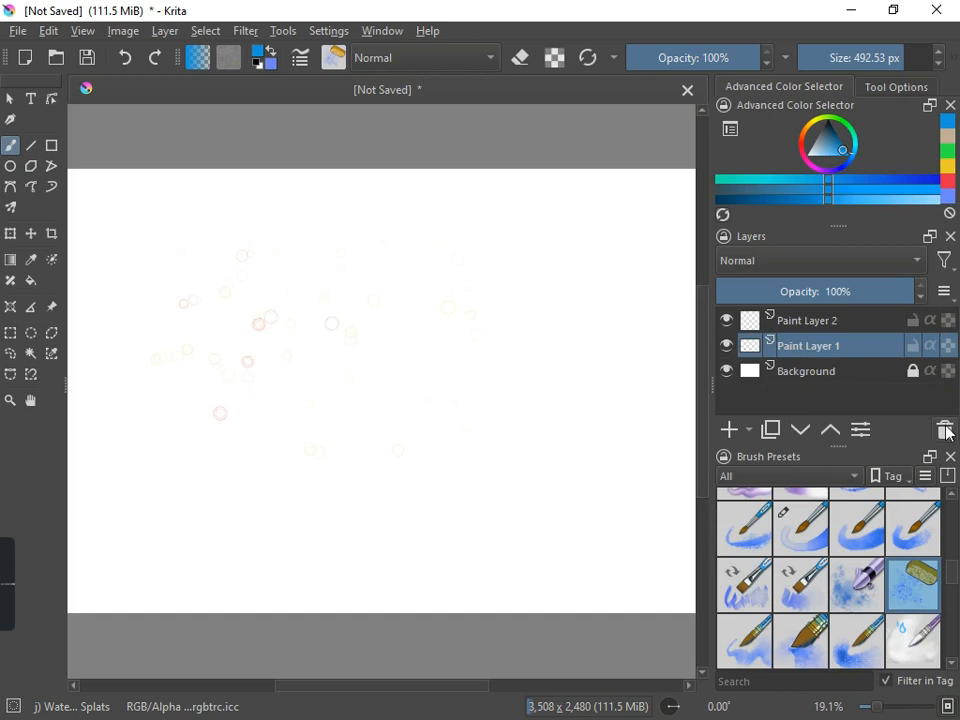
pyautogui.hotkey('shift', 'Delete')
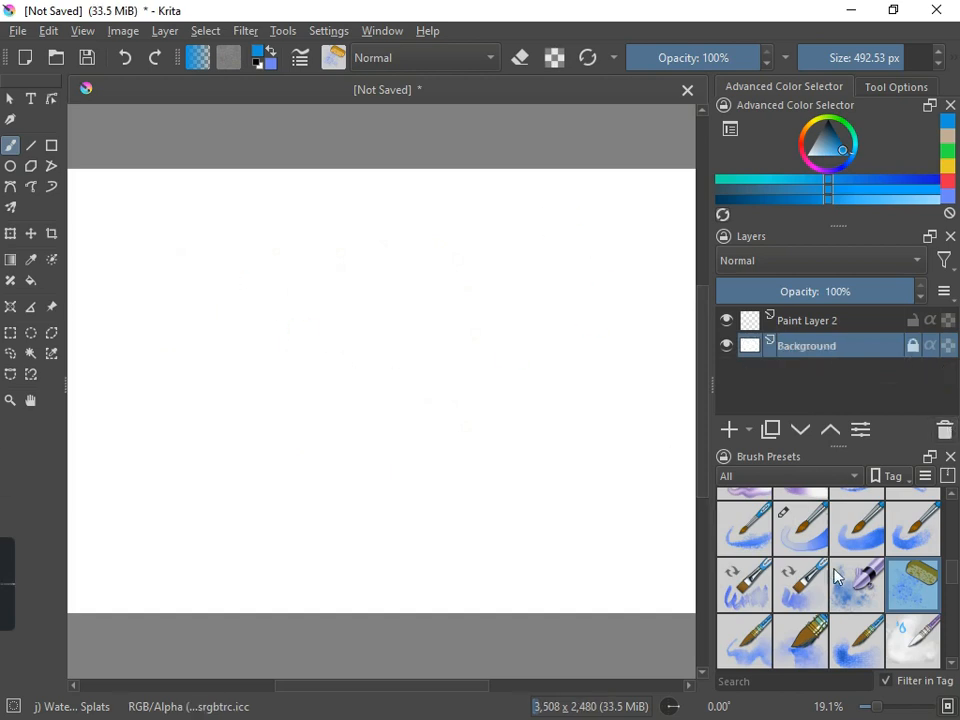
# Set the Splats brush to 879.33 px and cover most of Paint Layer 2 with blue splatter
pyautogui.click(791, 325)
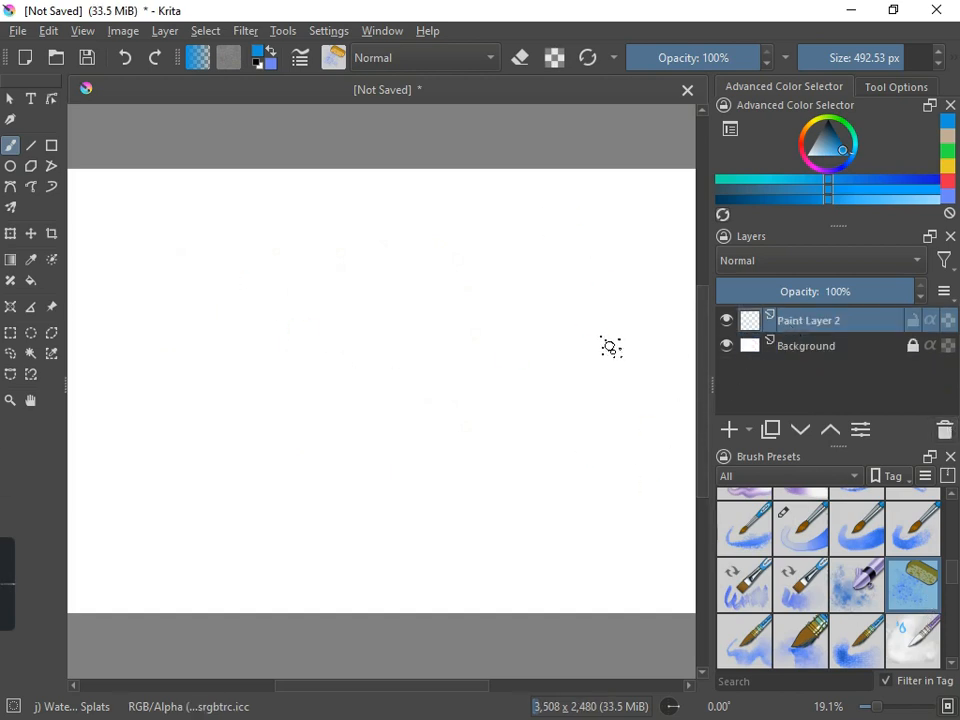
pyautogui.moveTo(847, 62); pyautogui.dragTo(924, 51)
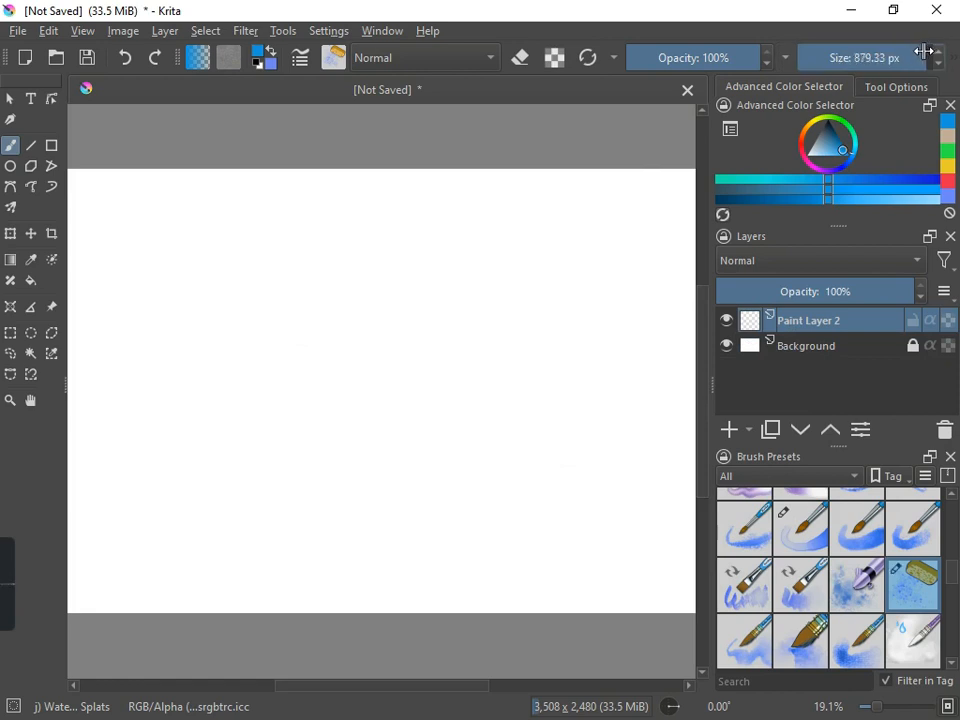
pyautogui.moveTo(165, 185)
pyautogui.mouseDown()
pyautogui.moveTo(193, 354)
pyautogui.moveTo(268, 279)
pyautogui.moveTo(273, 249)
pyautogui.moveTo(369, 270)
pyautogui.moveTo(401, 369)
pyautogui.moveTo(244, 396)
pyautogui.moveTo(270, 309)
pyautogui.moveTo(255, 235)
pyautogui.moveTo(529, 289)
pyautogui.moveTo(594, 326)
pyautogui.moveTo(531, 459)
pyautogui.moveTo(407, 508)
pyautogui.moveTo(231, 491)
pyautogui.moveTo(276, 452)
pyautogui.moveTo(173, 498)
pyautogui.moveTo(144, 332)
pyautogui.moveTo(238, 221)
pyautogui.moveTo(414, 195)
pyautogui.moveTo(552, 222)
pyautogui.moveTo(594, 356)
pyautogui.moveTo(557, 476)
pyautogui.mouseUp()
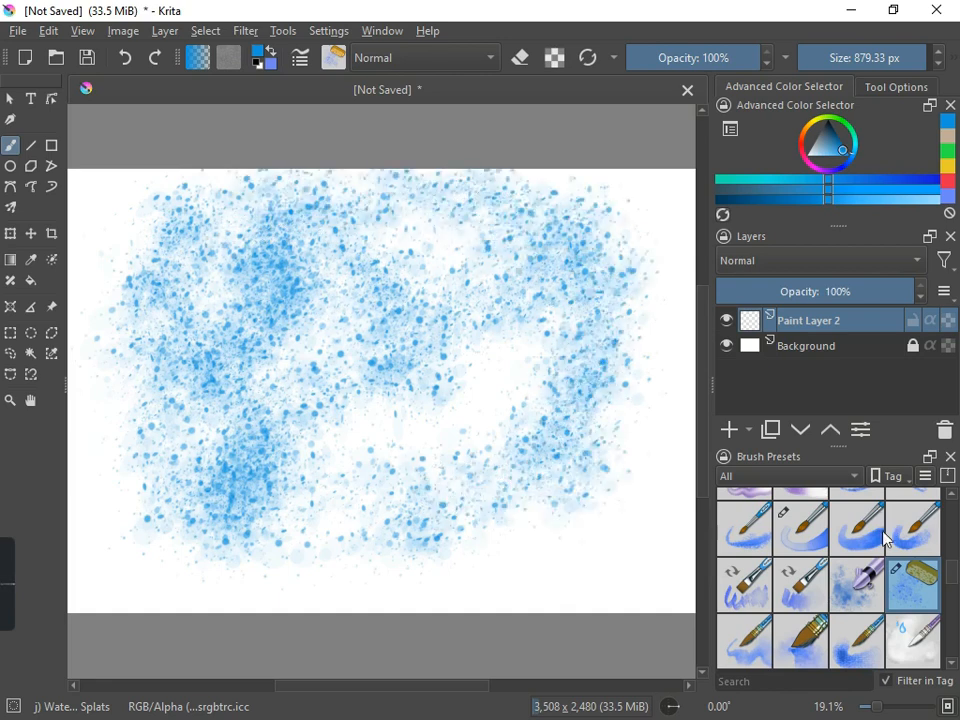
# Clear the blue splatter from Paint Layer 2 and undo the last changes
pyautogui.scroll(-3, 845, 570)
pyautogui.scroll(3, 848, 572)
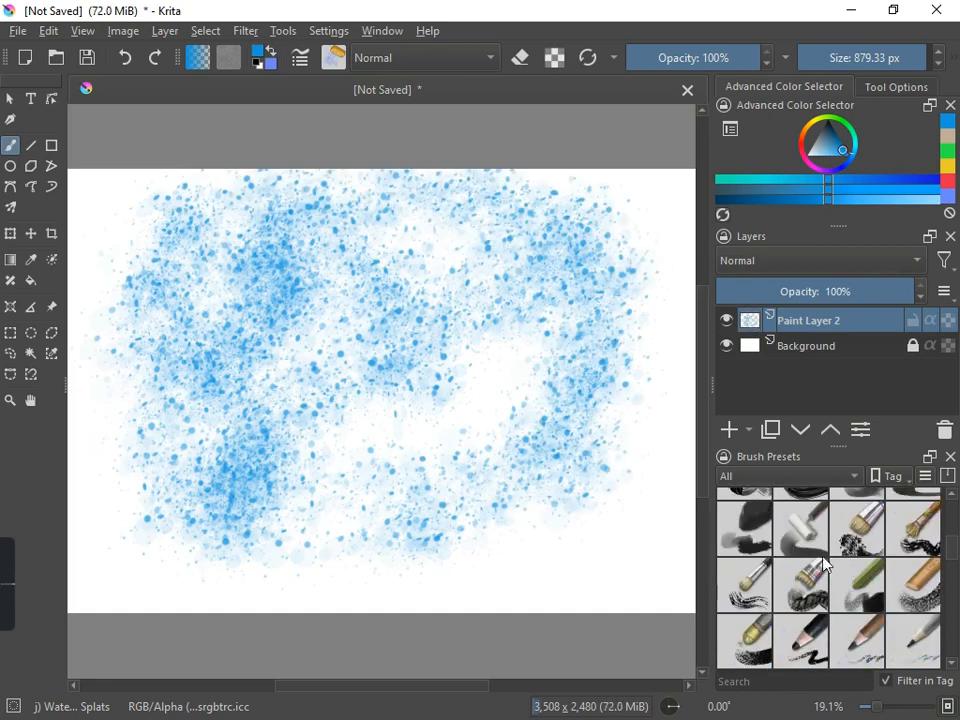
pyautogui.moveTo(820, 538)
pyautogui.press('Delete')
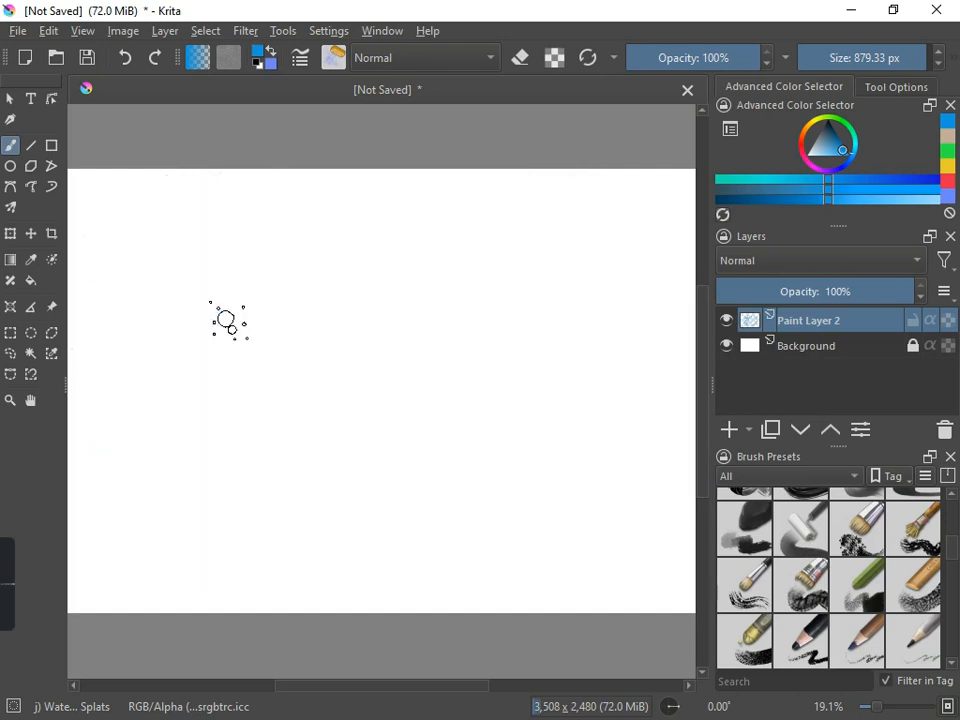
pyautogui.hotkey('ctrl', 'z')
pyautogui.hotkey('ctrl', 'z')
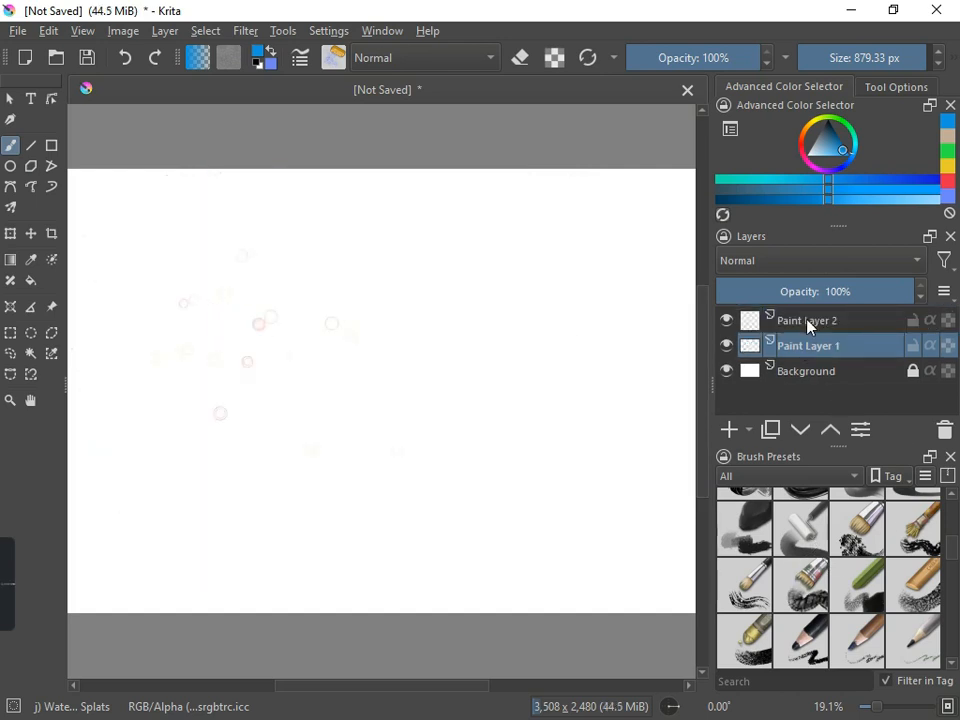
# Choose the Dry Roller preset at 110 px and paint a blue V on Paint Layer 2
pyautogui.press('/')
pyautogui.click(806, 328)
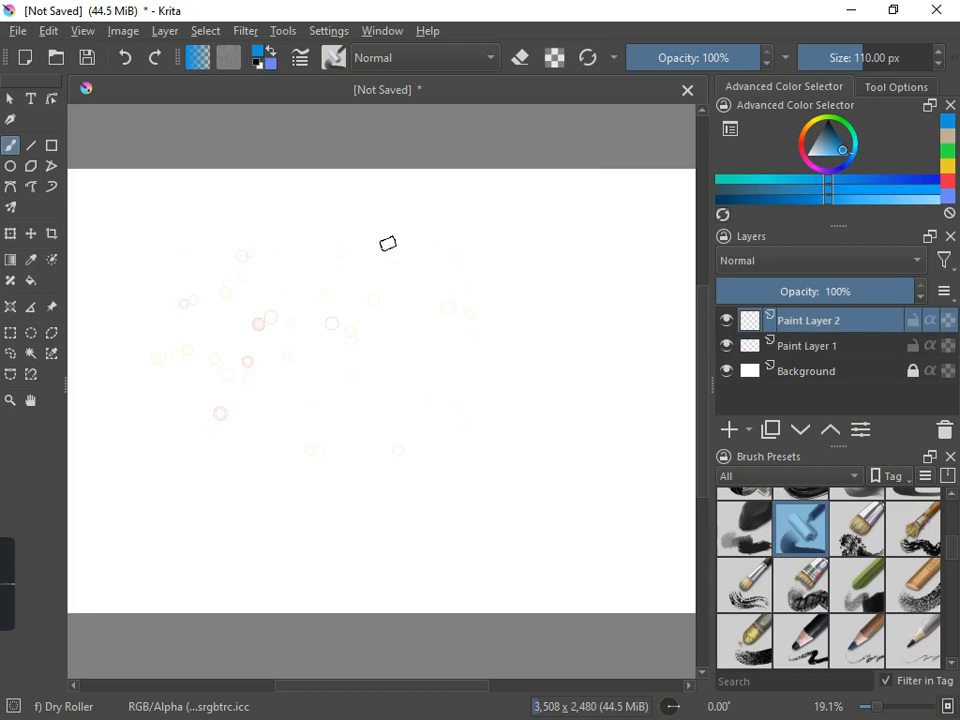
pyautogui.moveTo(387, 238)
pyautogui.mouseDown()
pyautogui.moveTo(439, 386)
pyautogui.moveTo(469, 315)
pyautogui.moveTo(491, 209)
pyautogui.mouseUp()
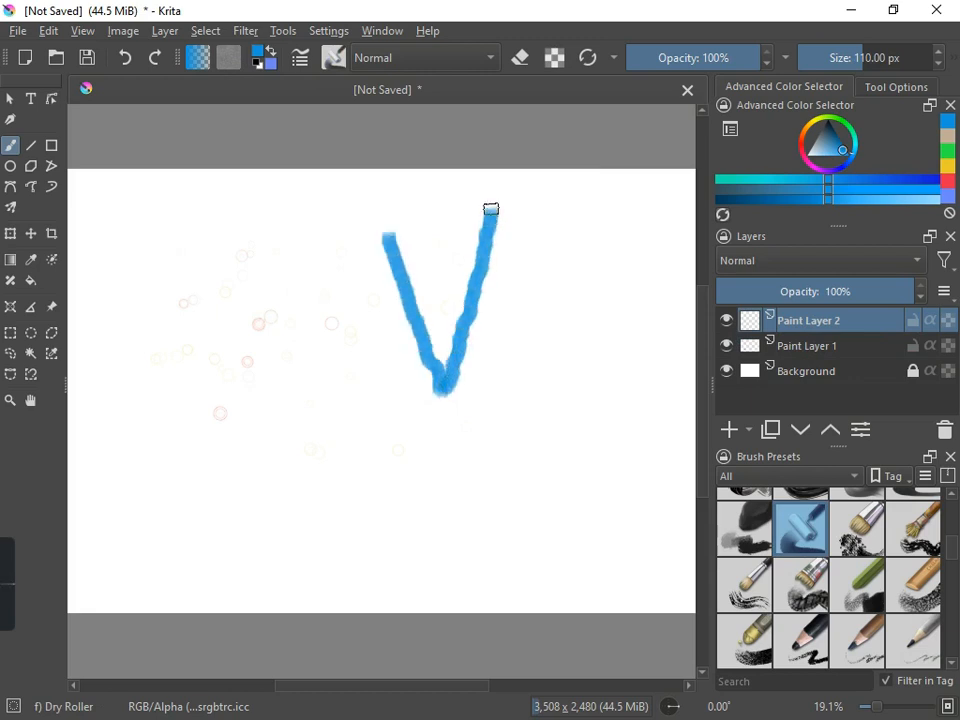
# Set the Dry Roller size to 1000 px and paint broad overlapping blue strokes over most of the canvas
pyautogui.moveTo(872, 51); pyautogui.dragTo(948, 47)
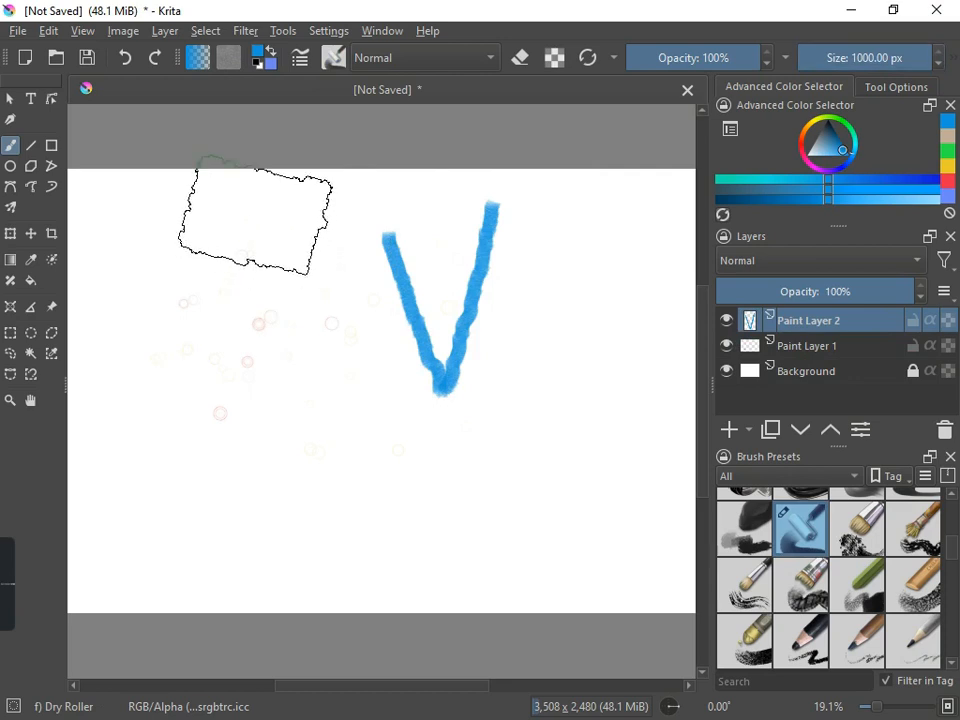
pyautogui.click(255, 228)
pyautogui.moveTo(245, 252)
pyautogui.mouseDown()
pyautogui.moveTo(245, 302)
pyautogui.moveTo(287, 522)
pyautogui.moveTo(266, 498)
pyautogui.mouseUp()
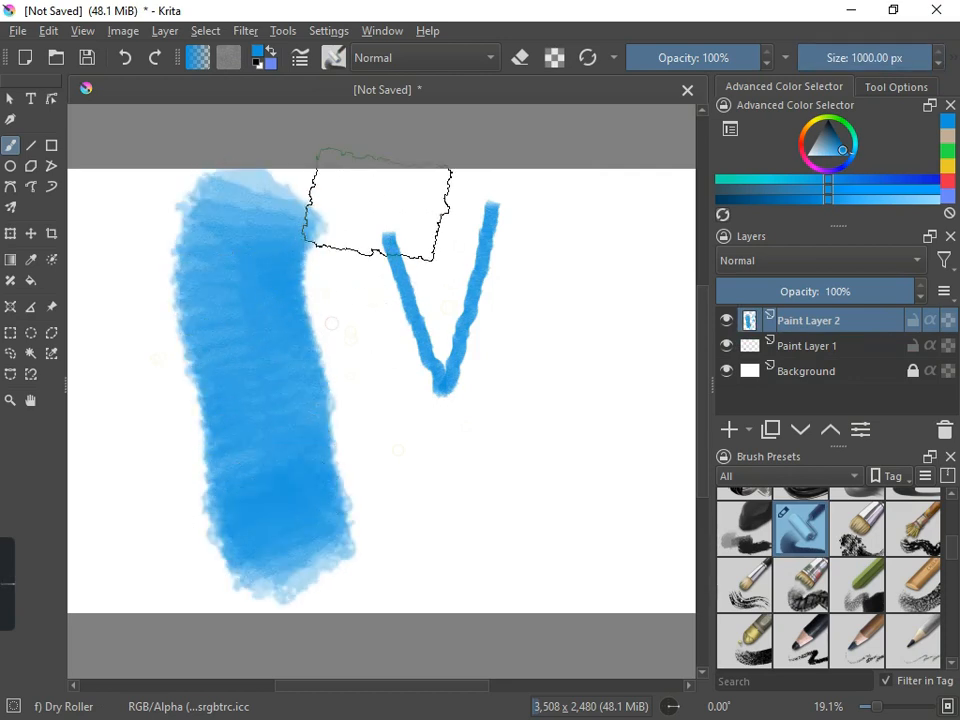
pyautogui.moveTo(480, 215)
pyautogui.mouseDown()
pyautogui.moveTo(424, 424)
pyautogui.moveTo(369, 520)
pyautogui.mouseUp()
pyautogui.moveTo(486, 236)
pyautogui.mouseDown()
pyautogui.moveTo(557, 311)
pyautogui.moveTo(613, 441)
pyautogui.moveTo(617, 482)
pyautogui.moveTo(540, 514)
pyautogui.moveTo(431, 502)
pyautogui.moveTo(300, 467)
pyautogui.moveTo(210, 418)
pyautogui.moveTo(231, 326)
pyautogui.moveTo(200, 290)
pyautogui.mouseUp()
pyautogui.moveTo(337, 255)
pyautogui.mouseDown()
pyautogui.moveTo(304, 268)
pyautogui.moveTo(328, 279)
pyautogui.mouseUp()
# Choose the Distort Move preset at 80 px
pyautogui.scroll(3, 822, 588)
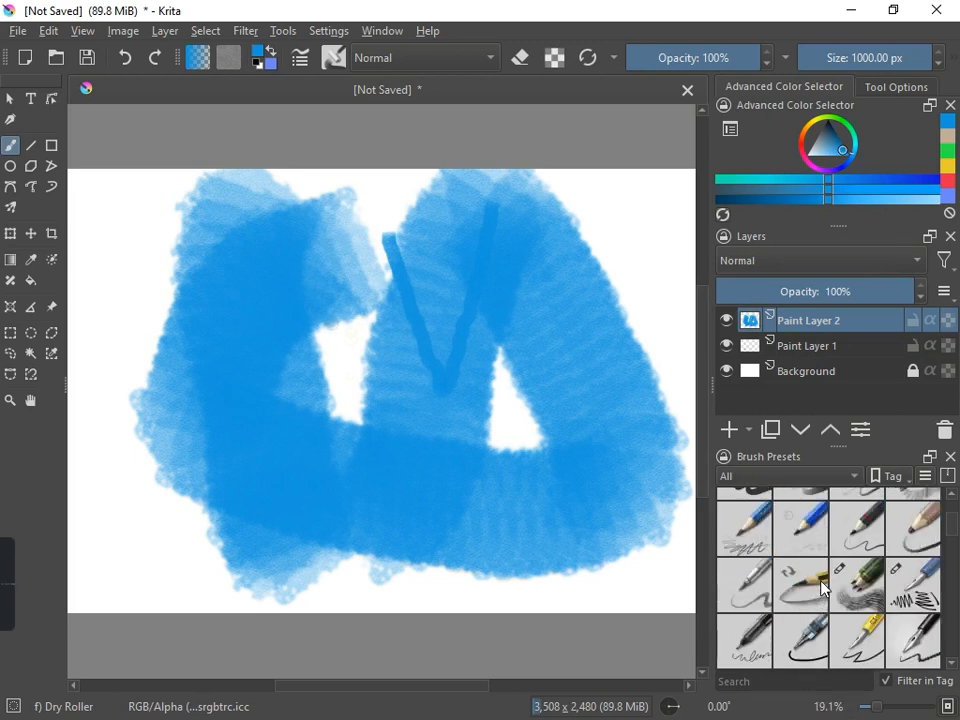
pyautogui.scroll(2, 822, 588)
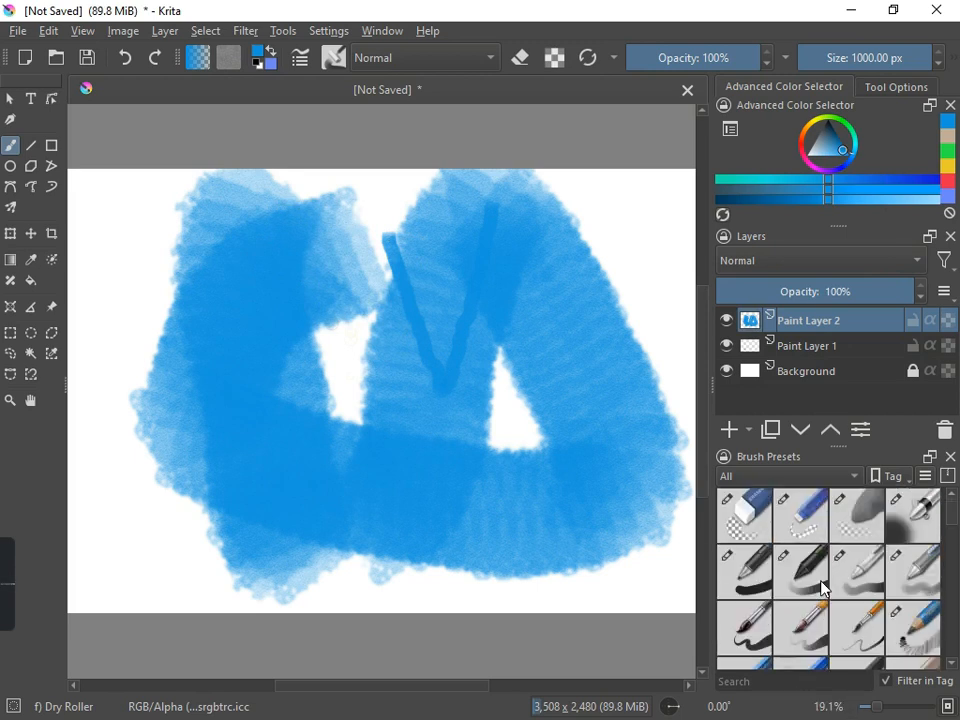
pyautogui.scroll(-5, 822, 588)
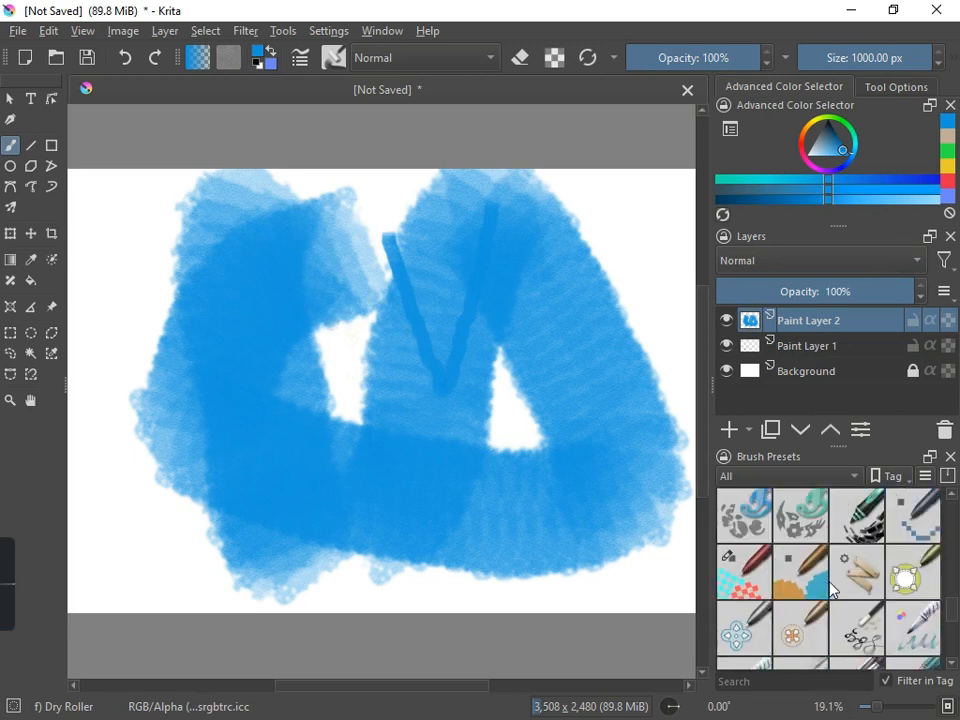
pyautogui.click(754, 630)
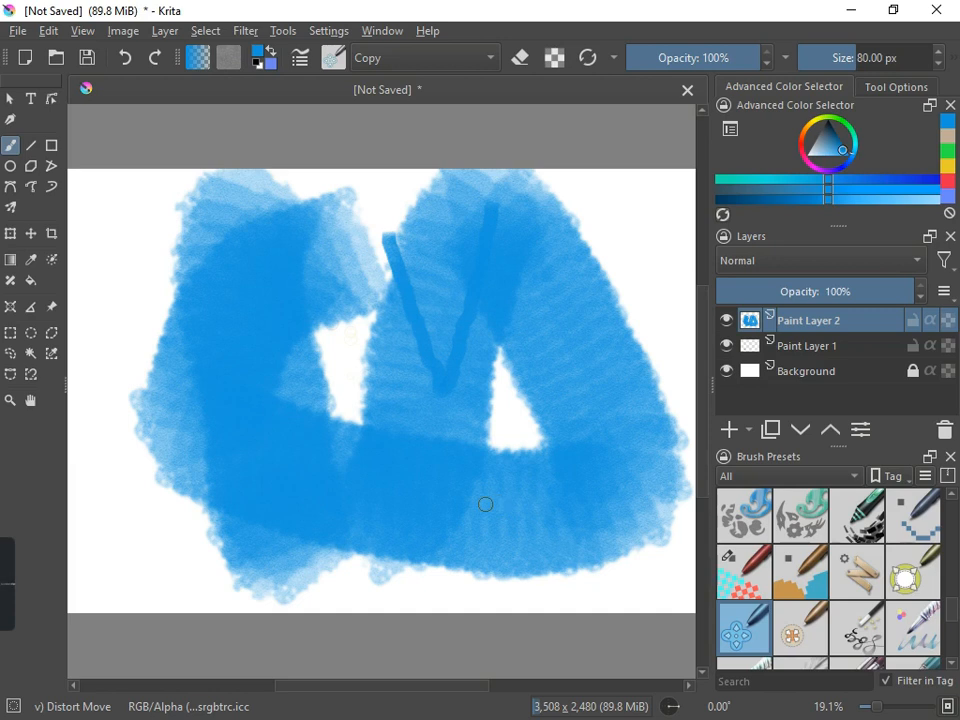
pyautogui.moveTo(8, 608)
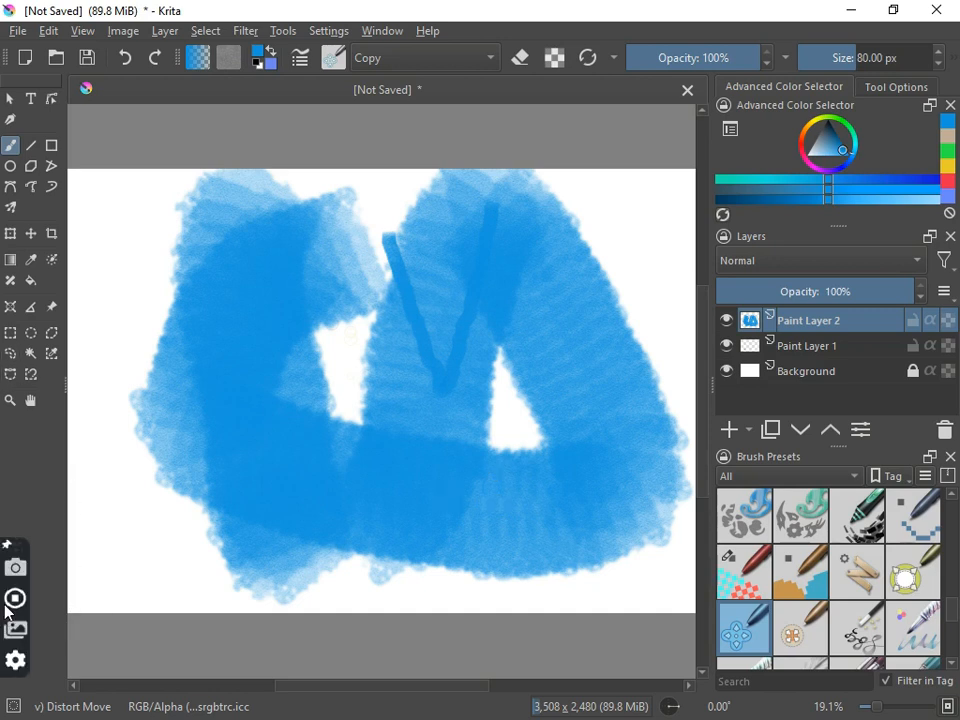